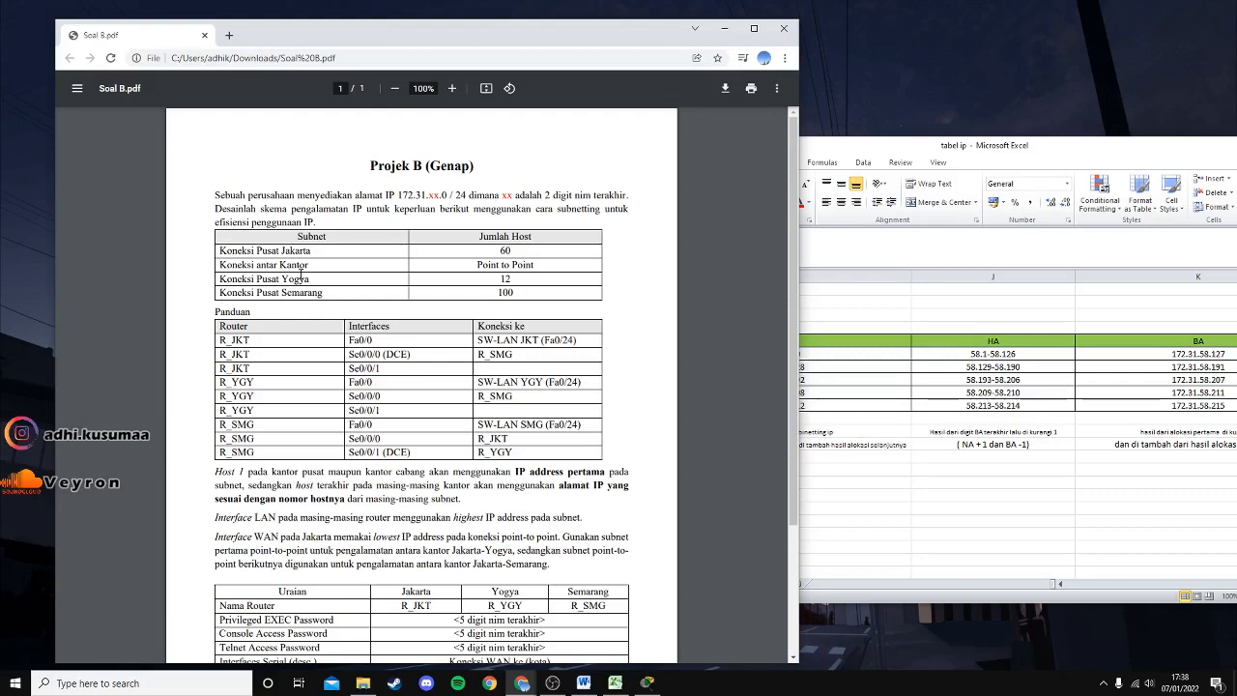
Highlight the PDF's subnet names and host requirements of 60, 12 and 100.
drag(310, 264, 205, 265)
click(305, 277)
drag(334, 294, 205, 295)
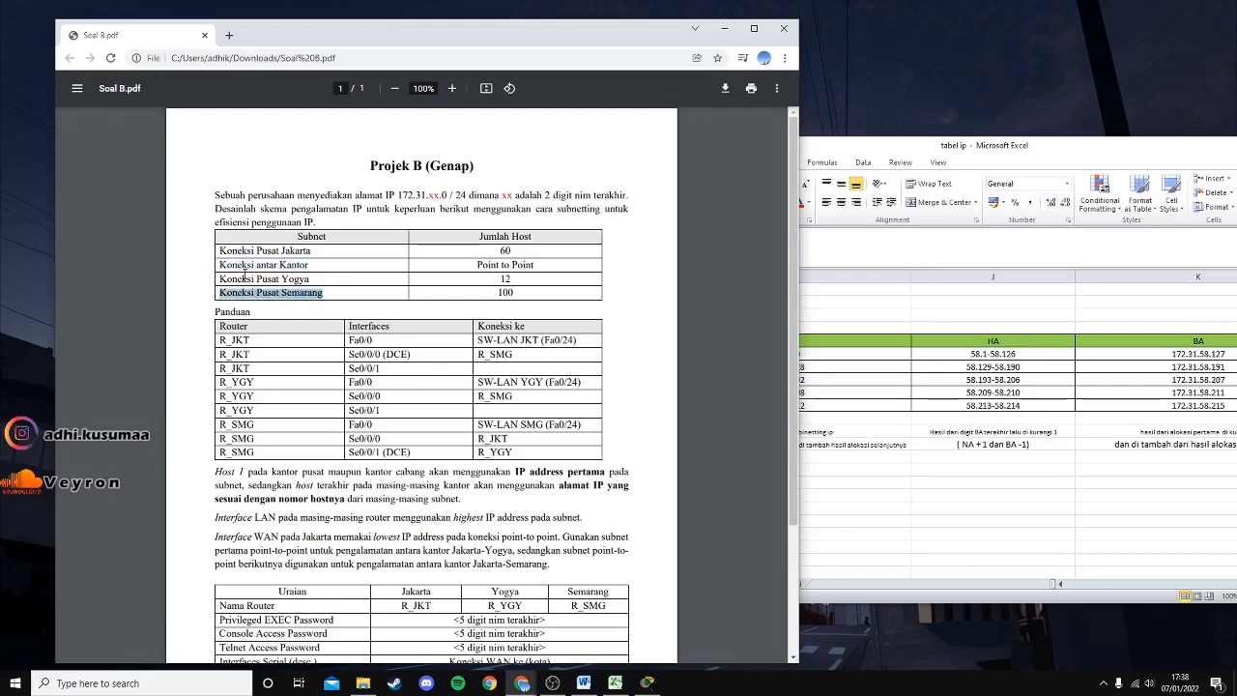
click(516, 250)
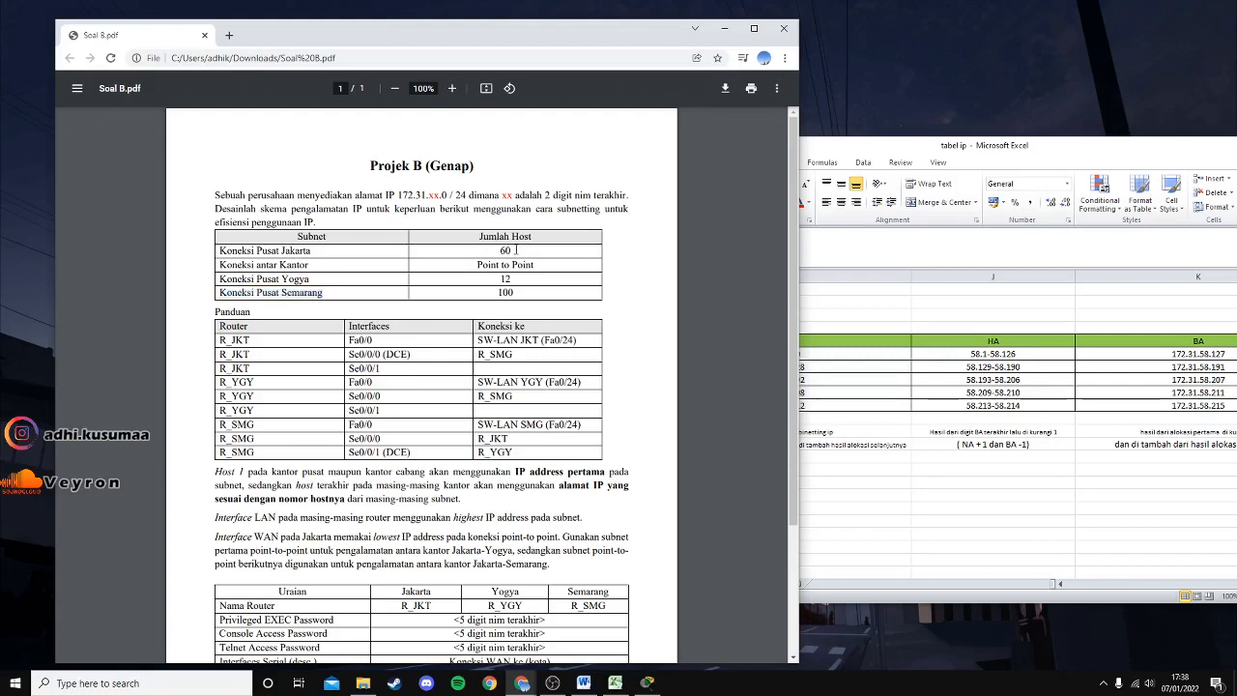
drag(500, 250, 518, 250)
click(327, 255)
drag(513, 280, 497, 279)
drag(513, 293, 496, 293)
Scroll the PDF down to the router settings table and highlight its rows.
drag(411, 551, 446, 537)
click(322, 533)
scroll(527, 555, down, 1)
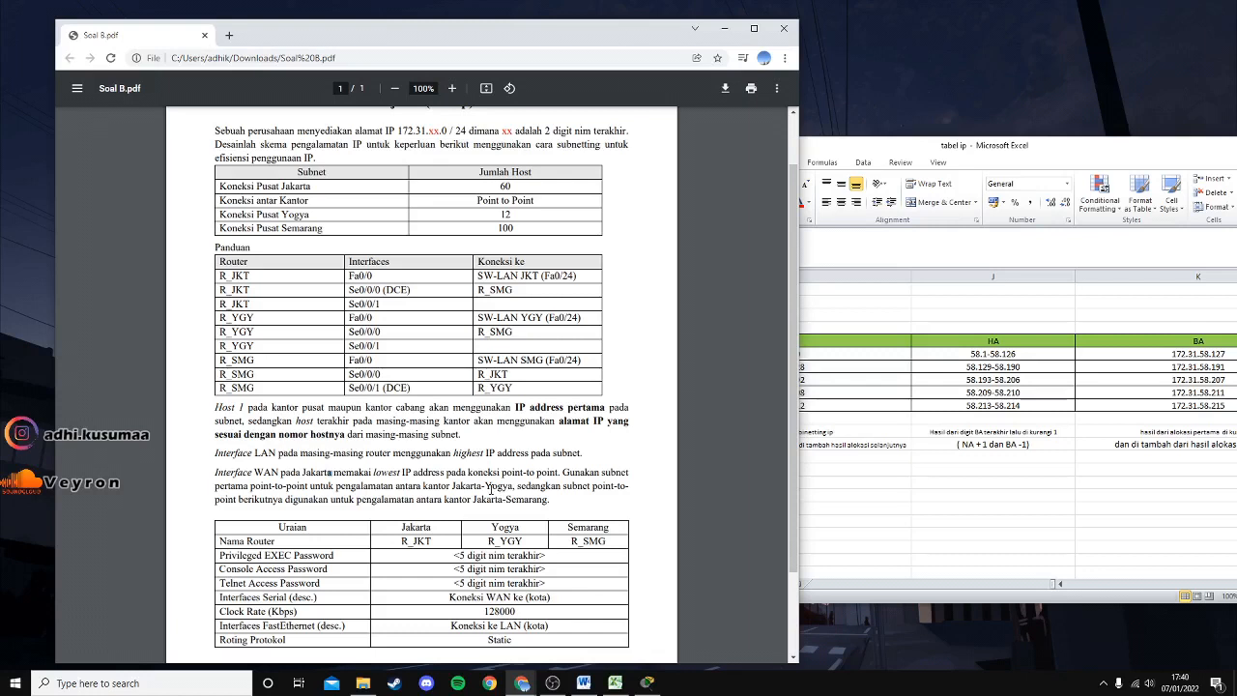
scroll(483, 435, down, 1)
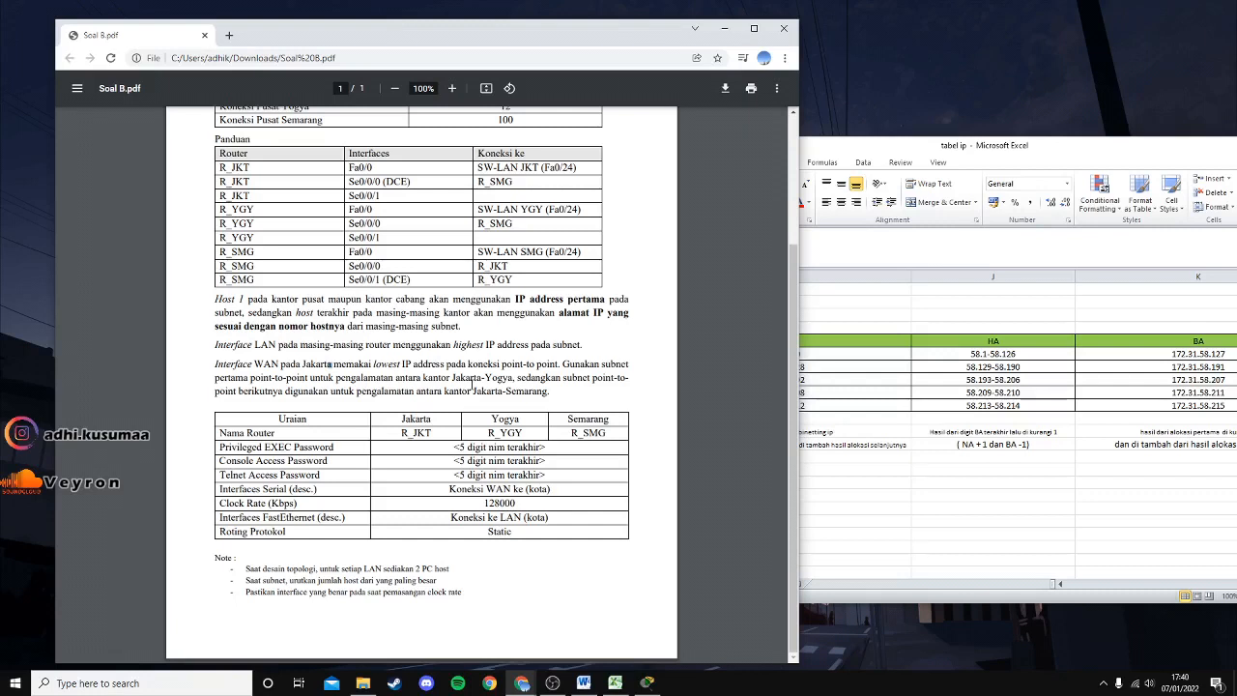
drag(513, 532, 470, 464)
click(467, 461)
Position the Excel 'tabel ip' window over the right side of the PDF.
drag(1185, 150, 785, 137)
drag(1048, 568, 855, 579)
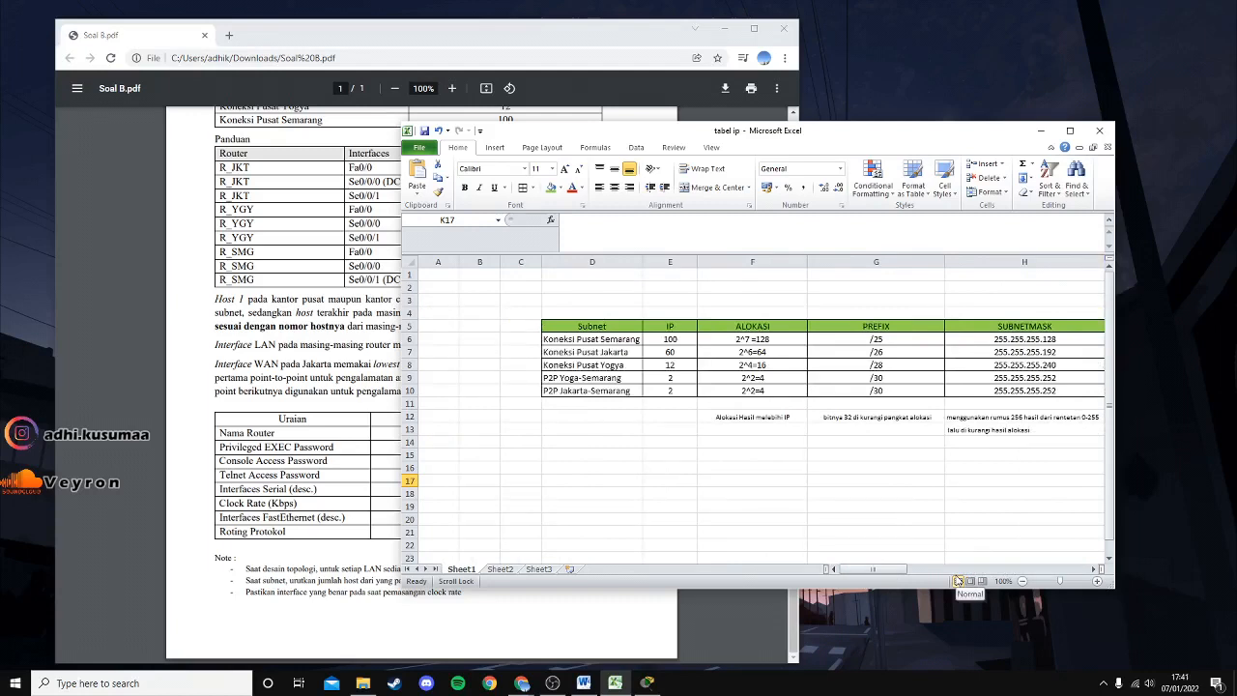
drag(638, 131, 785, 155)
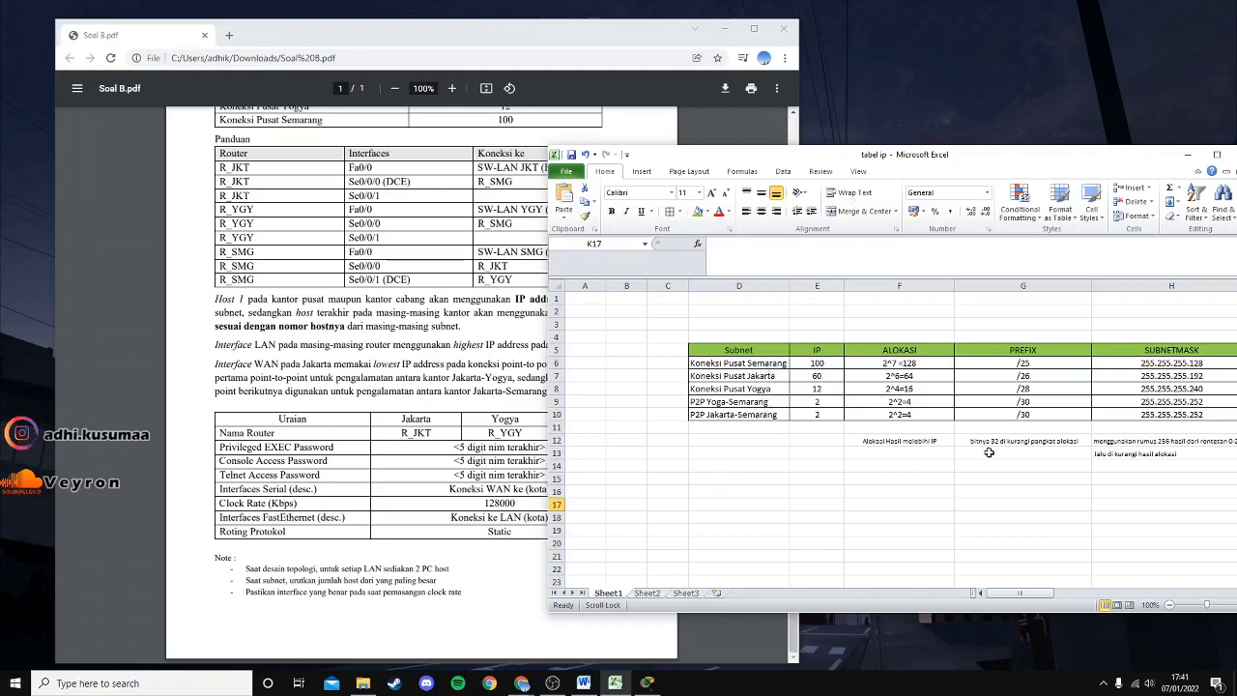
Review subnet rows Jakarta, Yogya and both P2P links, then return the PDF to its top.
click(762, 377)
click(765, 390)
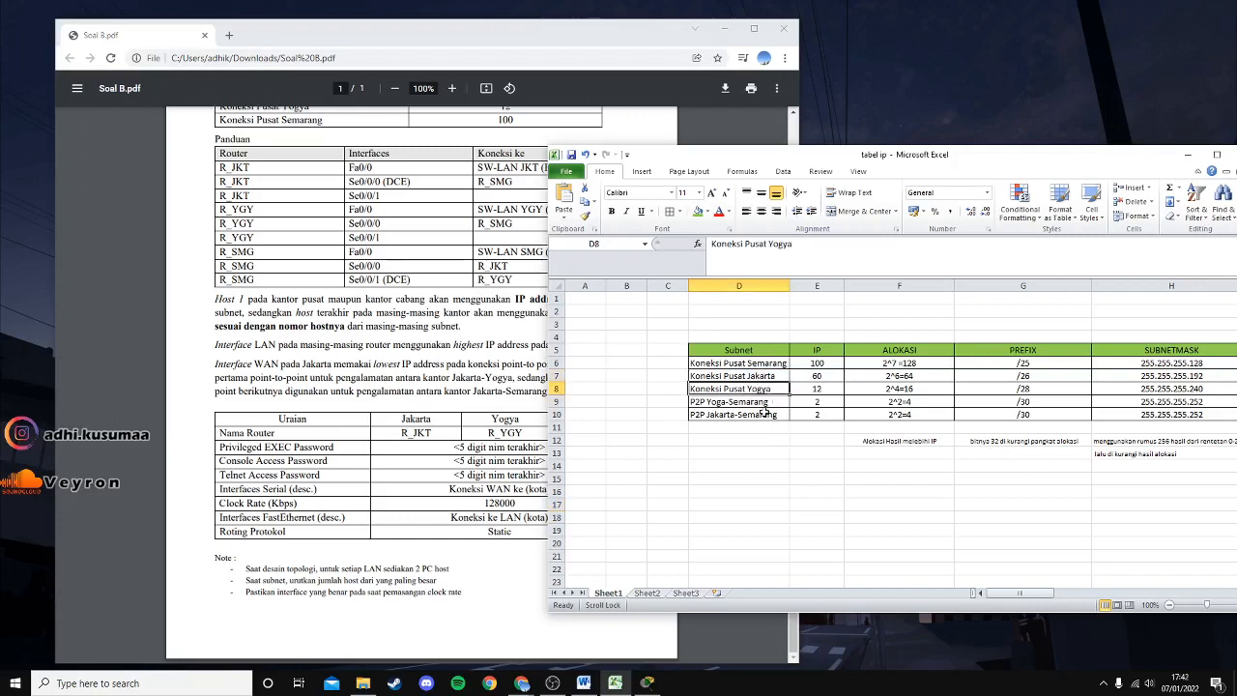
click(747, 402)
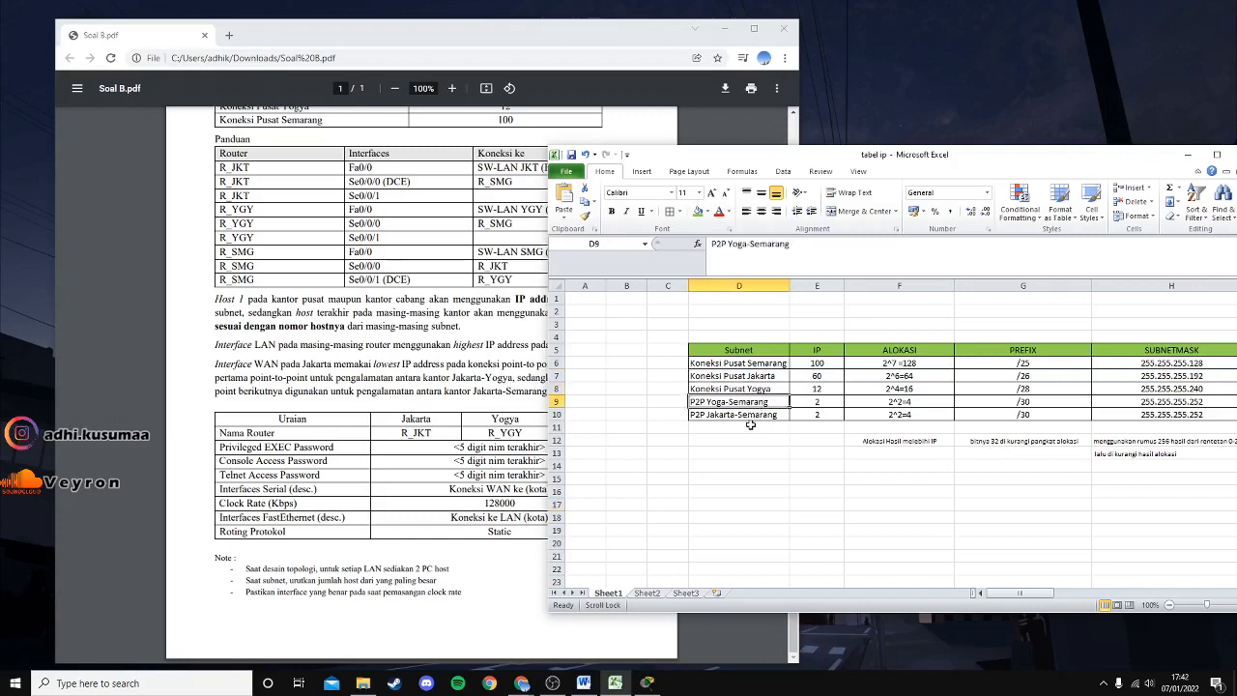
click(750, 416)
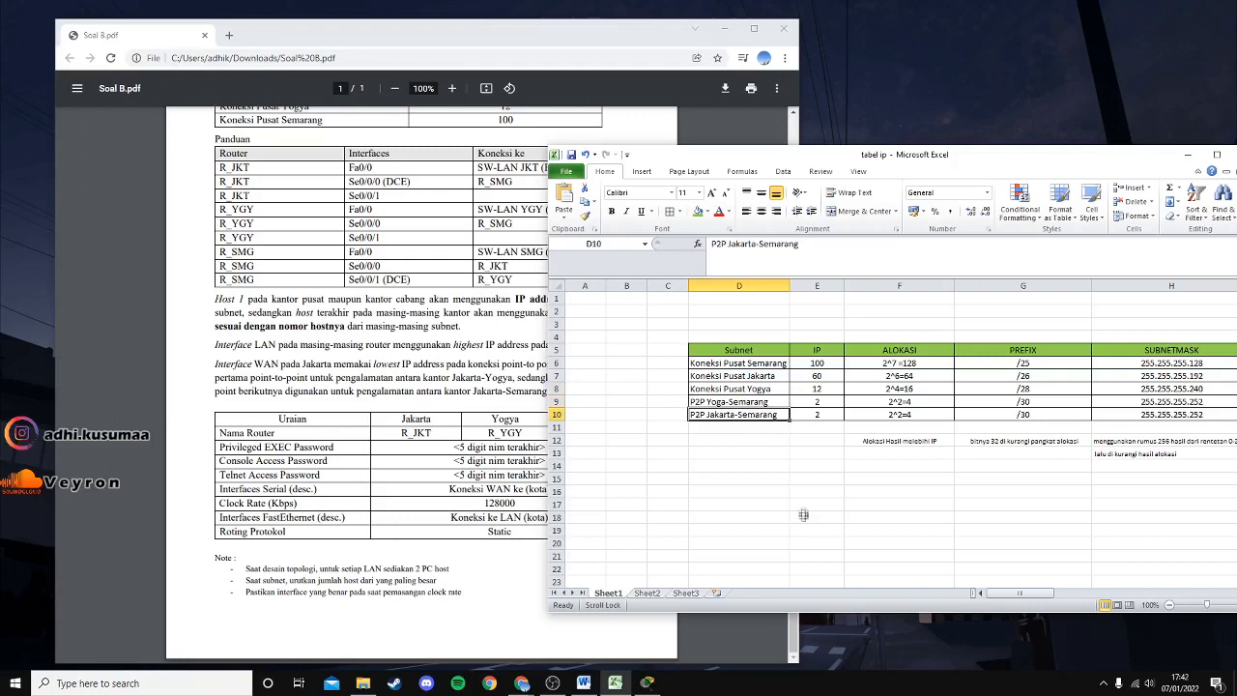
drag(793, 625, 794, 479)
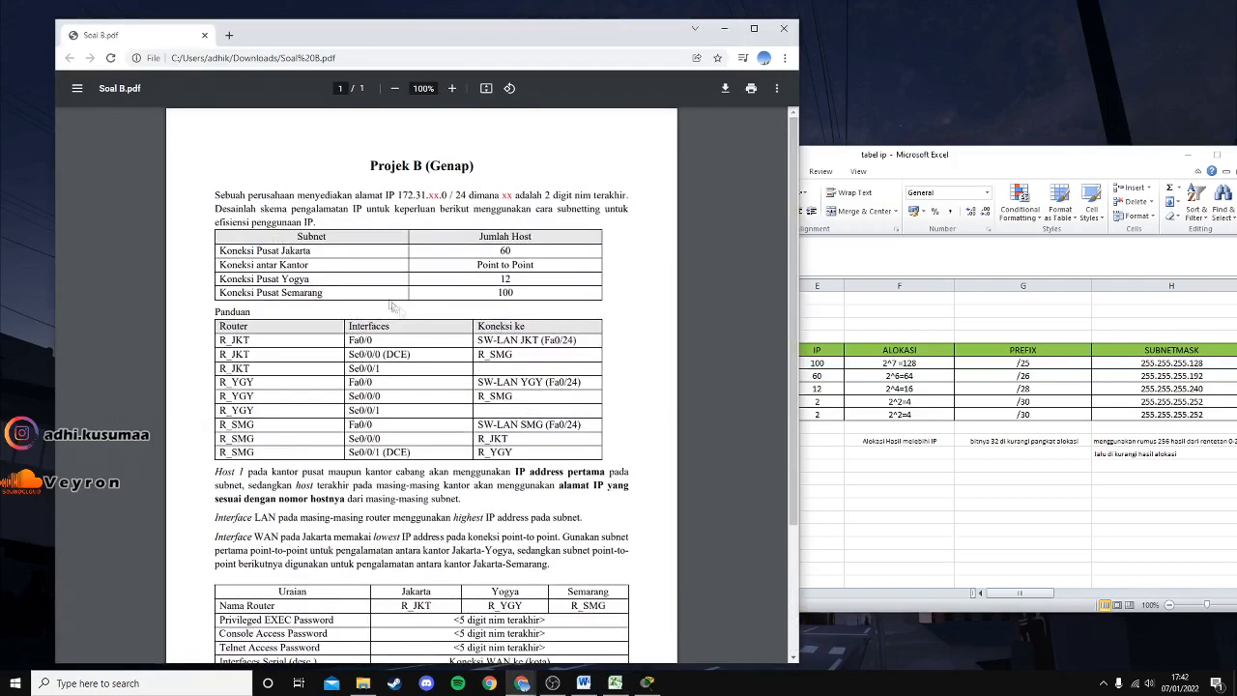
Compare Excel host counts 100 and 60 with the PDF's Semarang and Jakarta requirements.
click(897, 155)
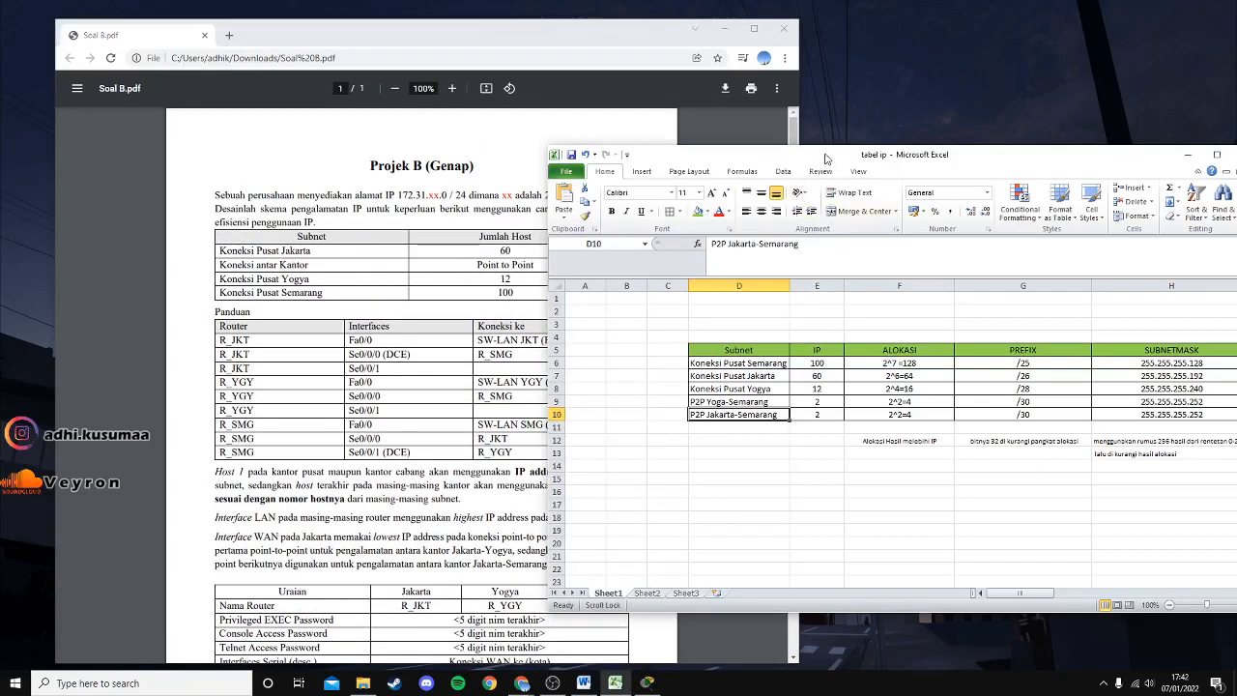
drag(826, 157, 920, 160)
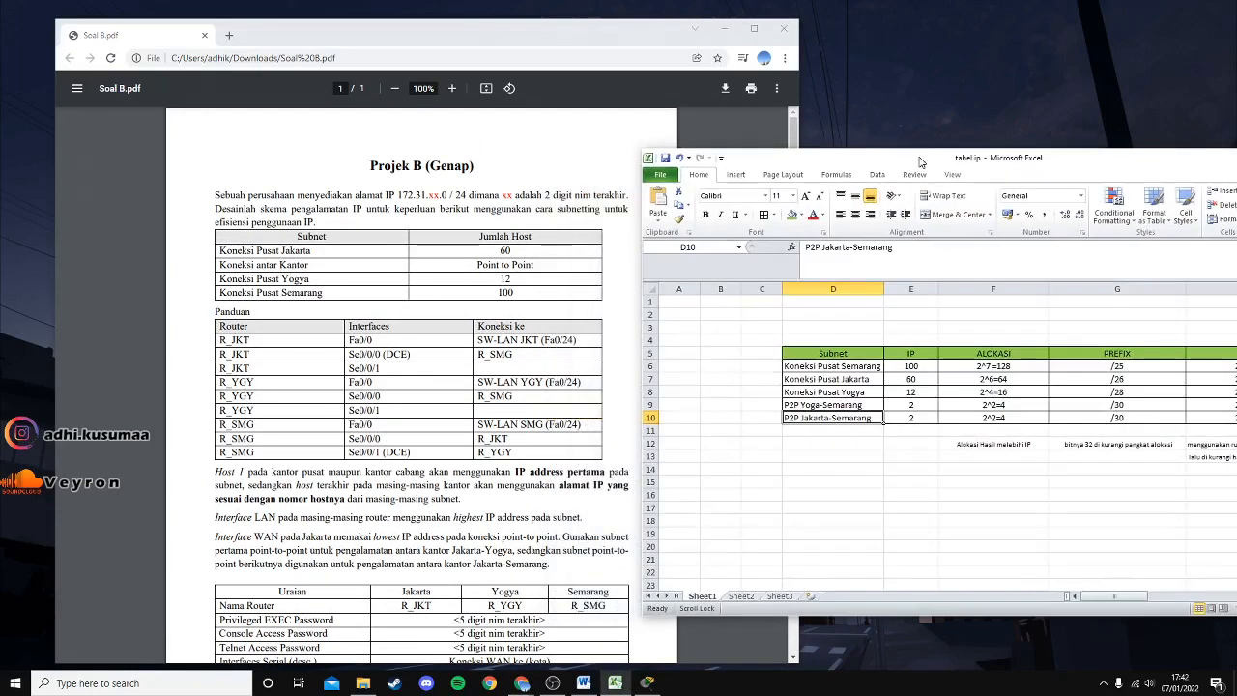
click(913, 368)
key(Down)
key(Down)
key(Down)
key(Down)
click(911, 377)
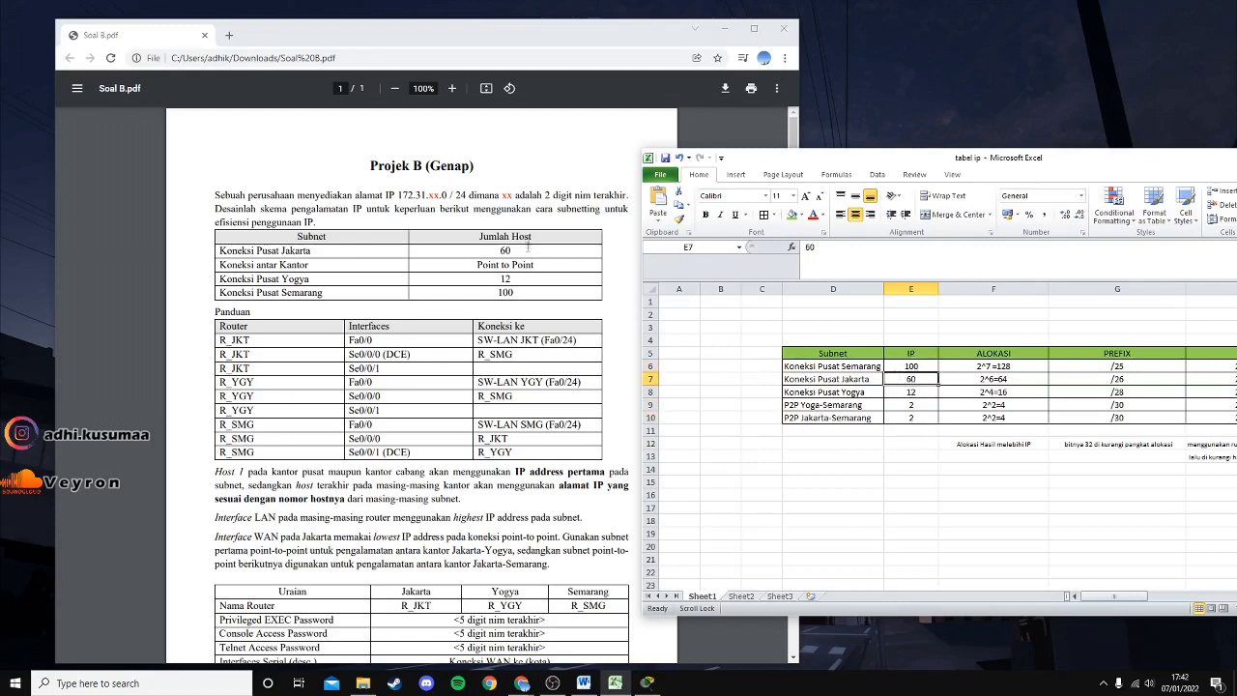
click(528, 250)
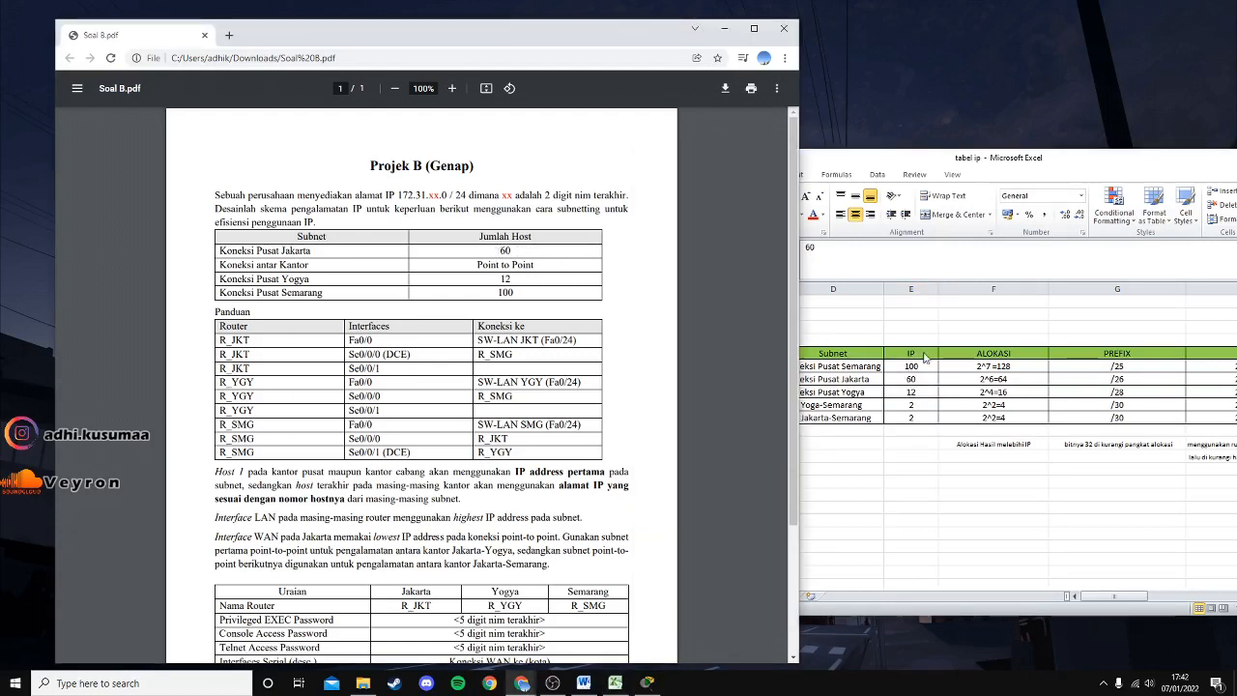
drag(942, 169, 961, 166)
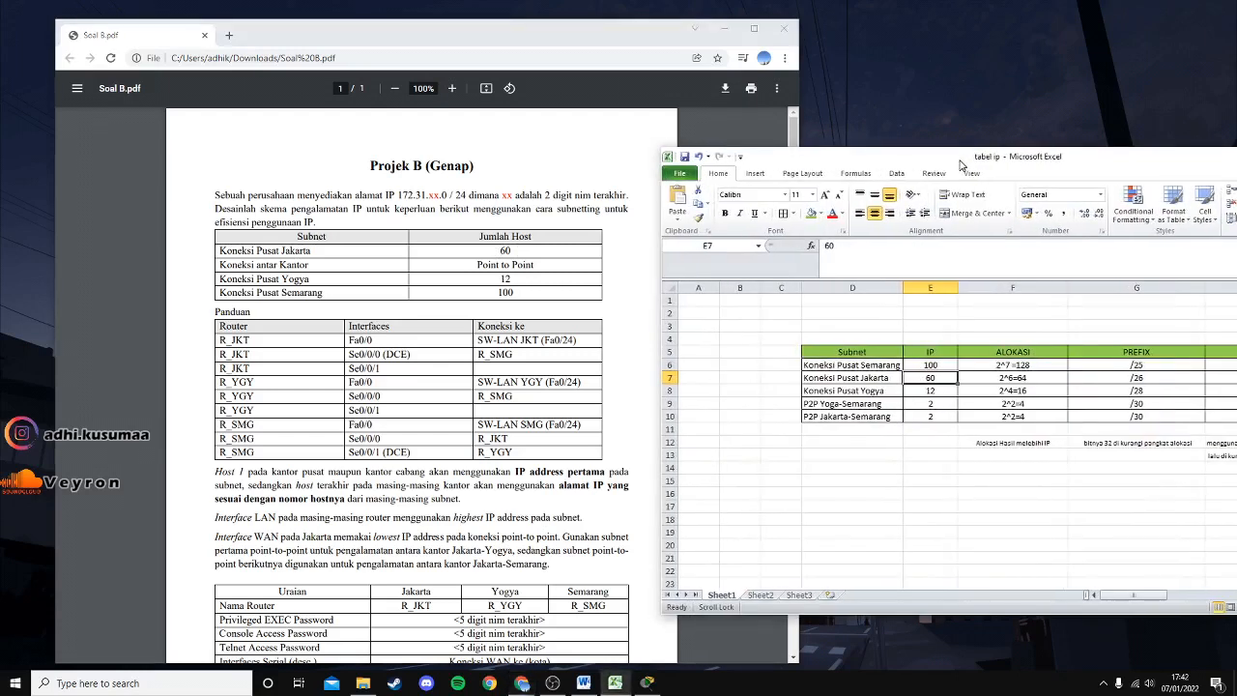
double_click(508, 290)
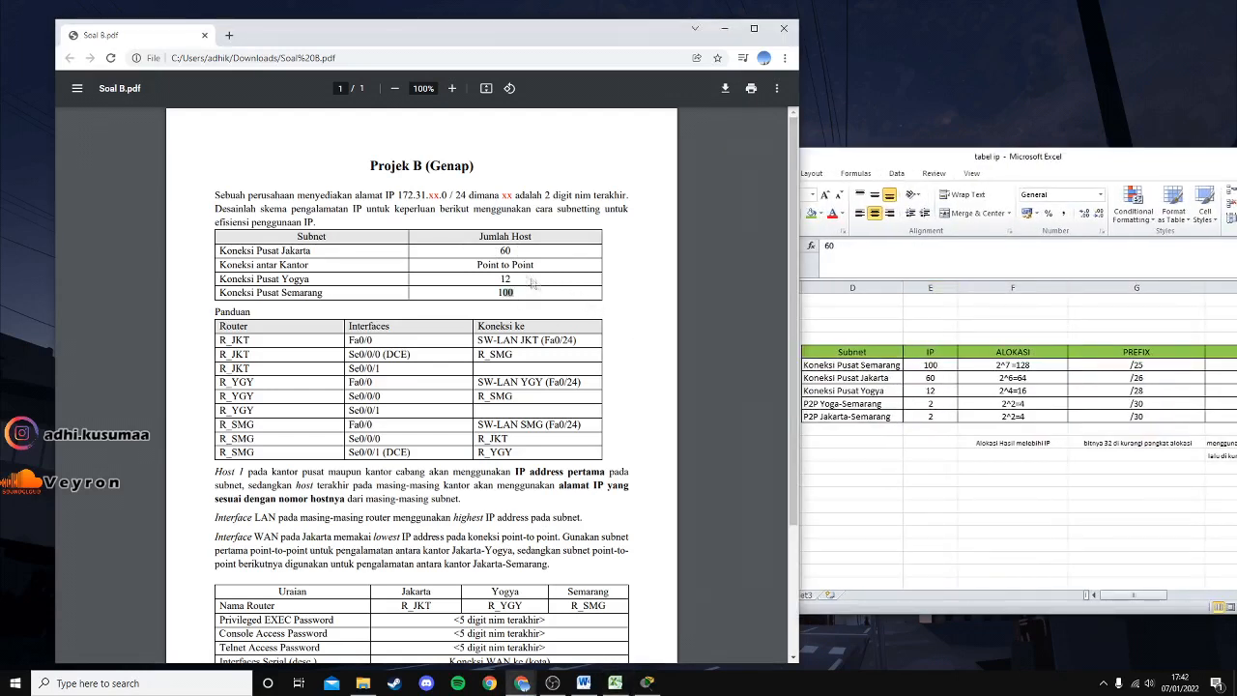
double_click(505, 250)
drag(537, 264, 432, 263)
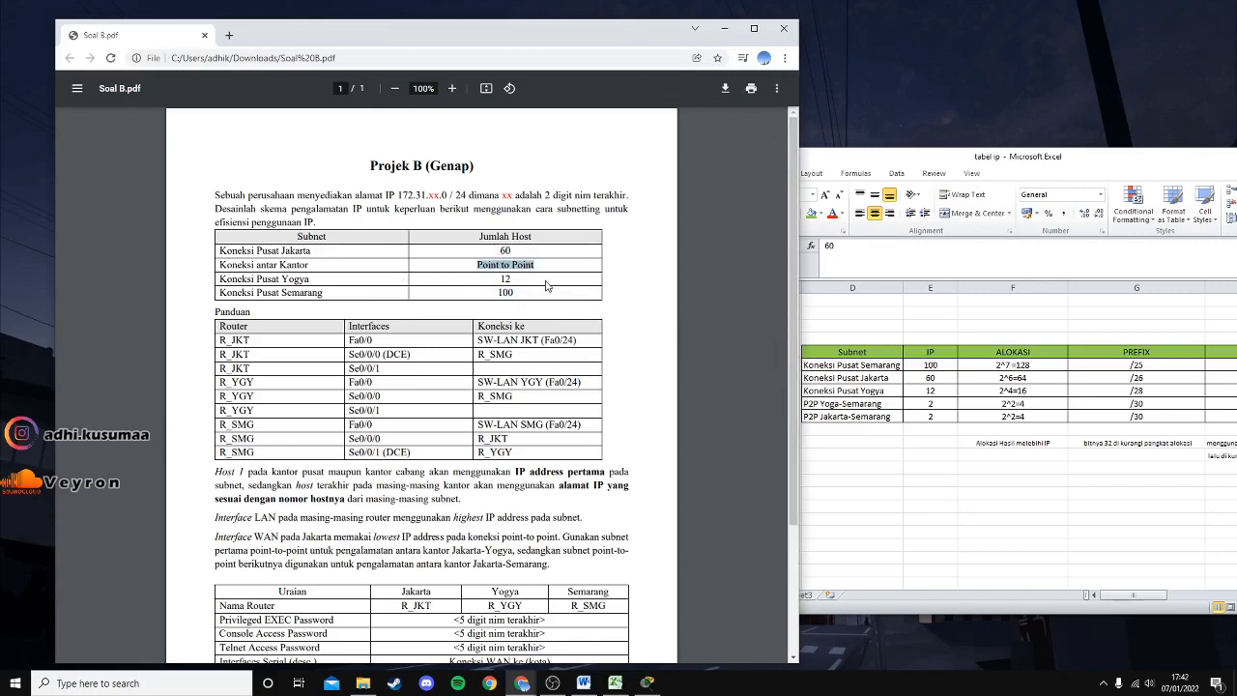
Check the point-to-point count 2 and Yogya's 12 against the PDF table.
click(921, 395)
click(927, 403)
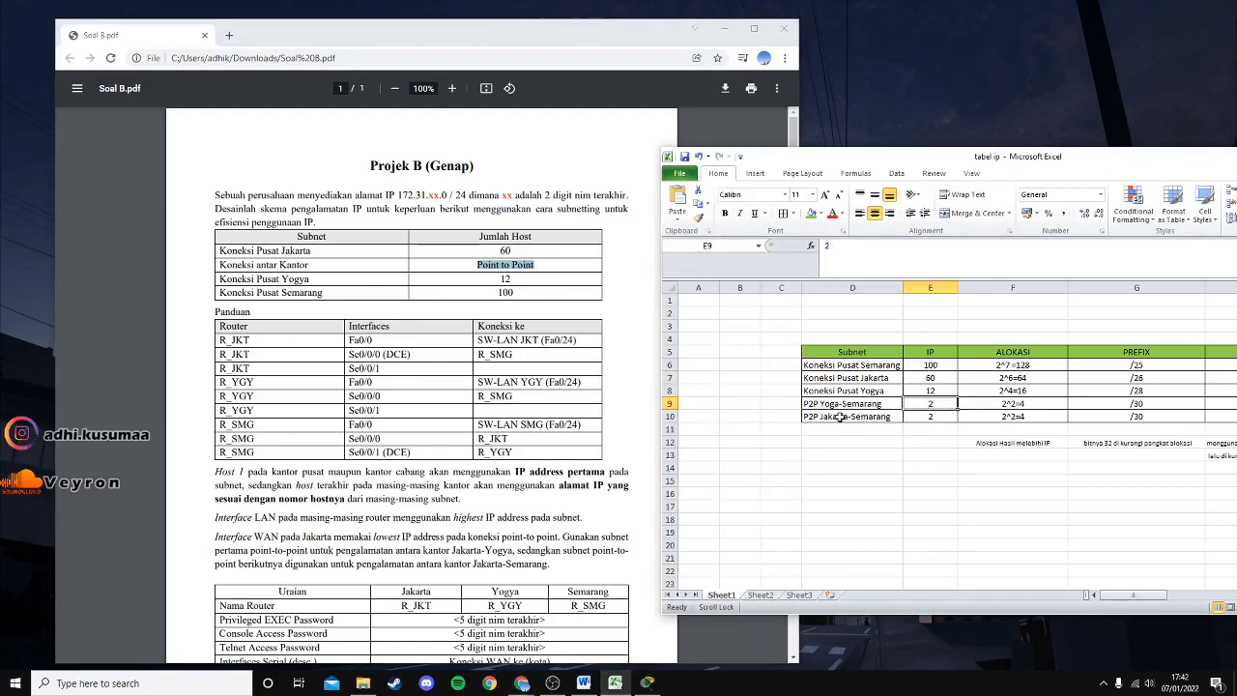
click(841, 417)
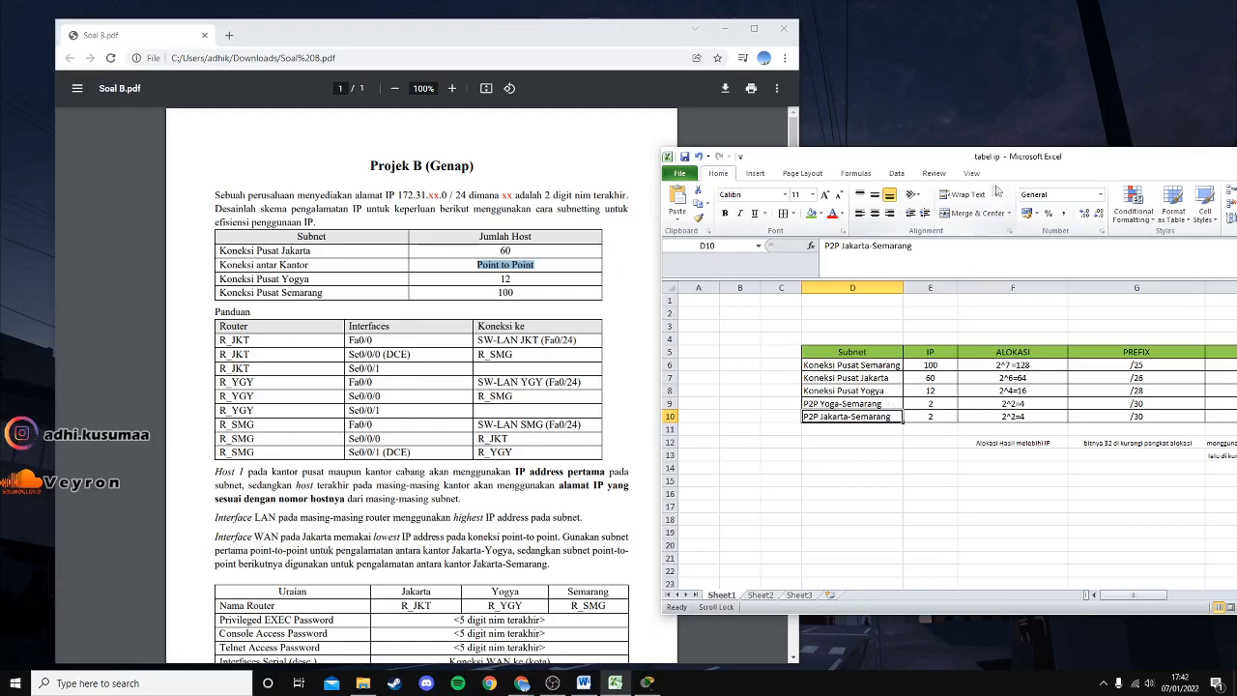
drag(518, 272, 505, 279)
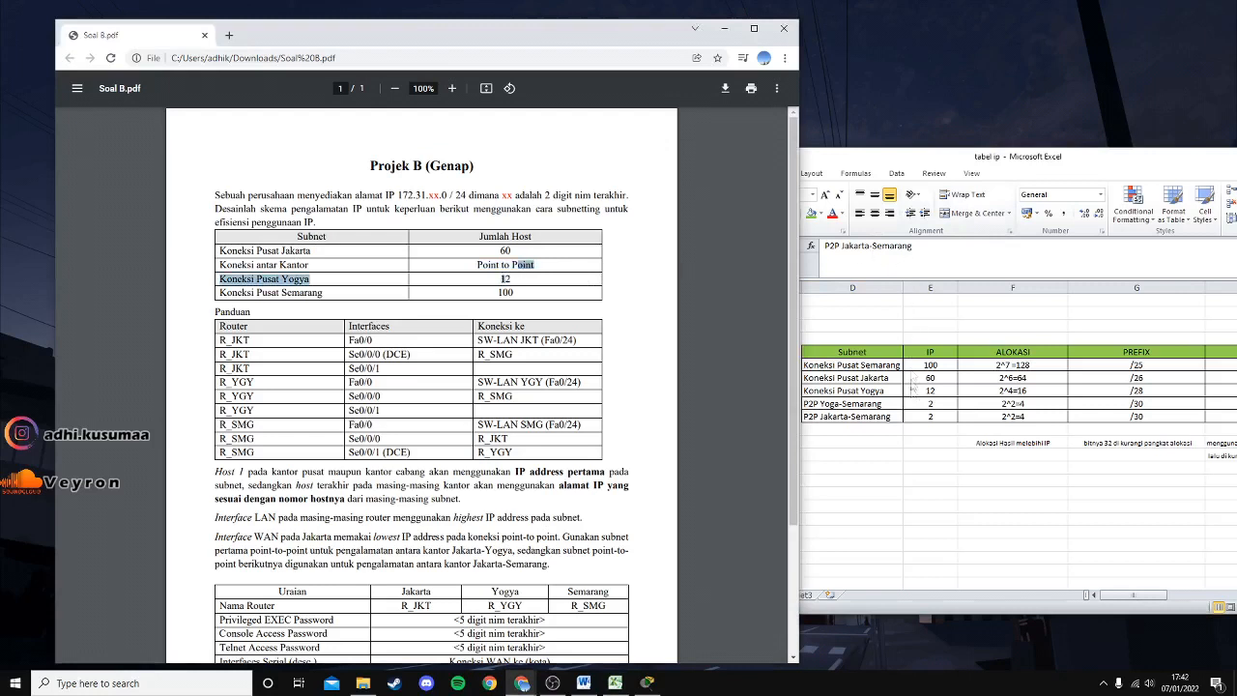
click(938, 391)
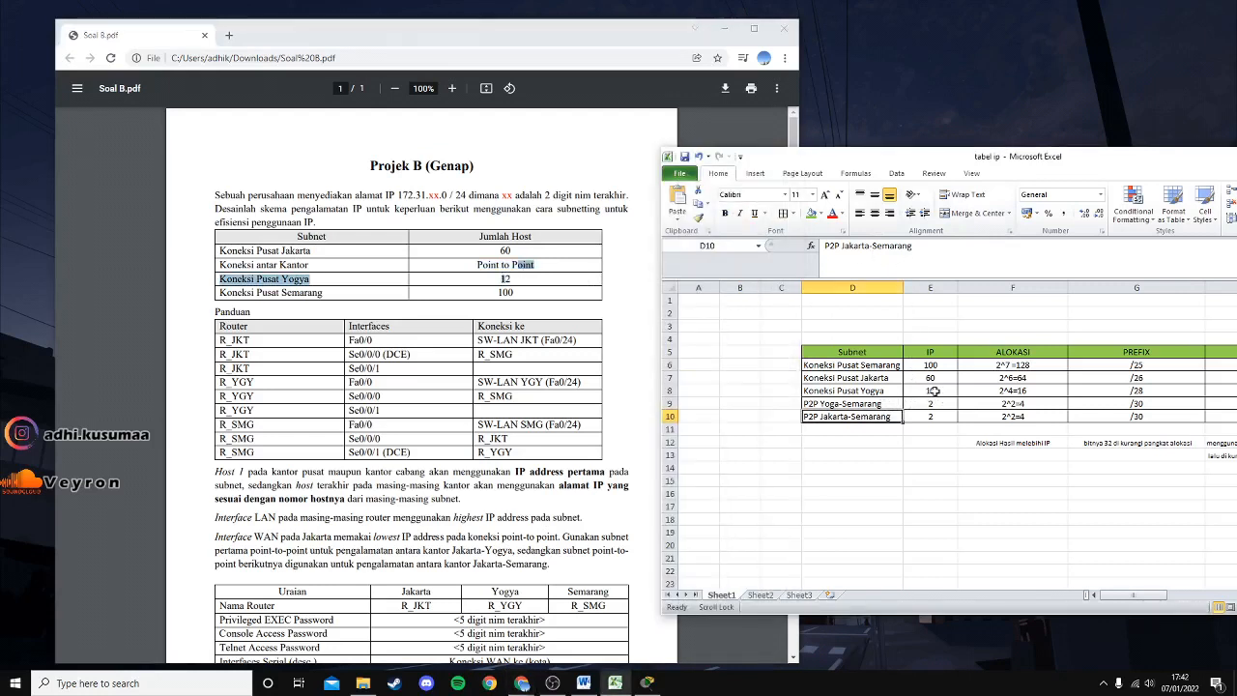
click(939, 391)
drag(1032, 166, 934, 164)
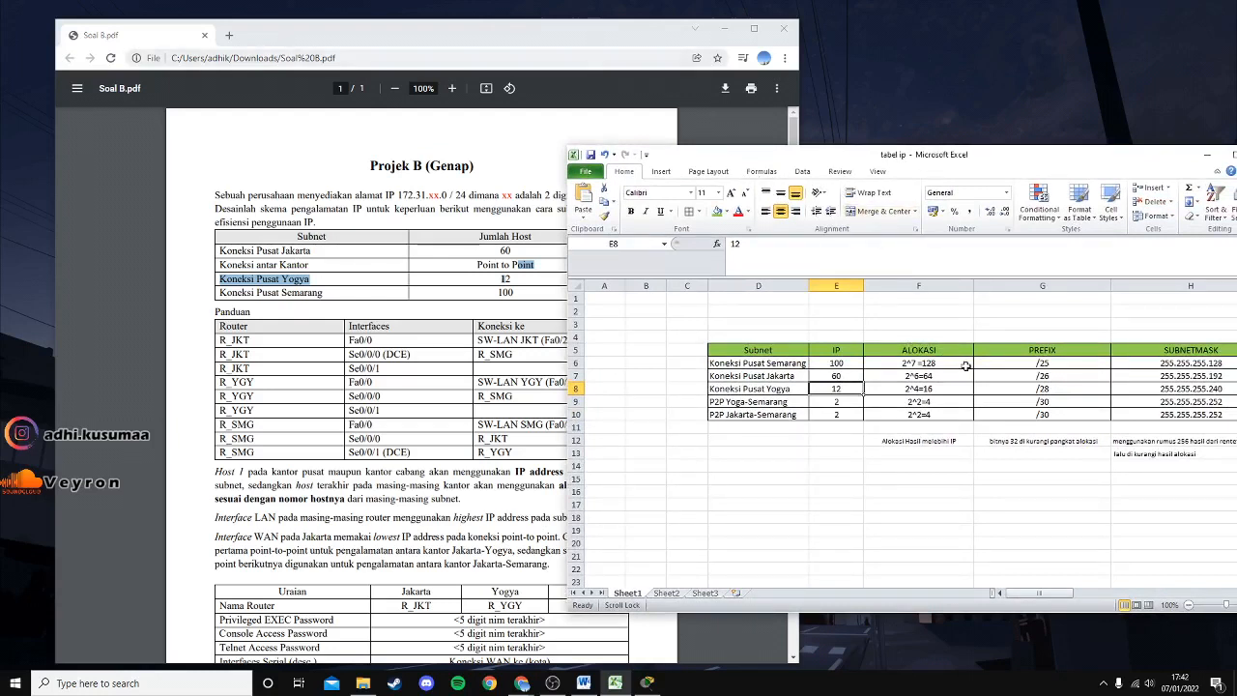
drag(726, 150, 958, 150)
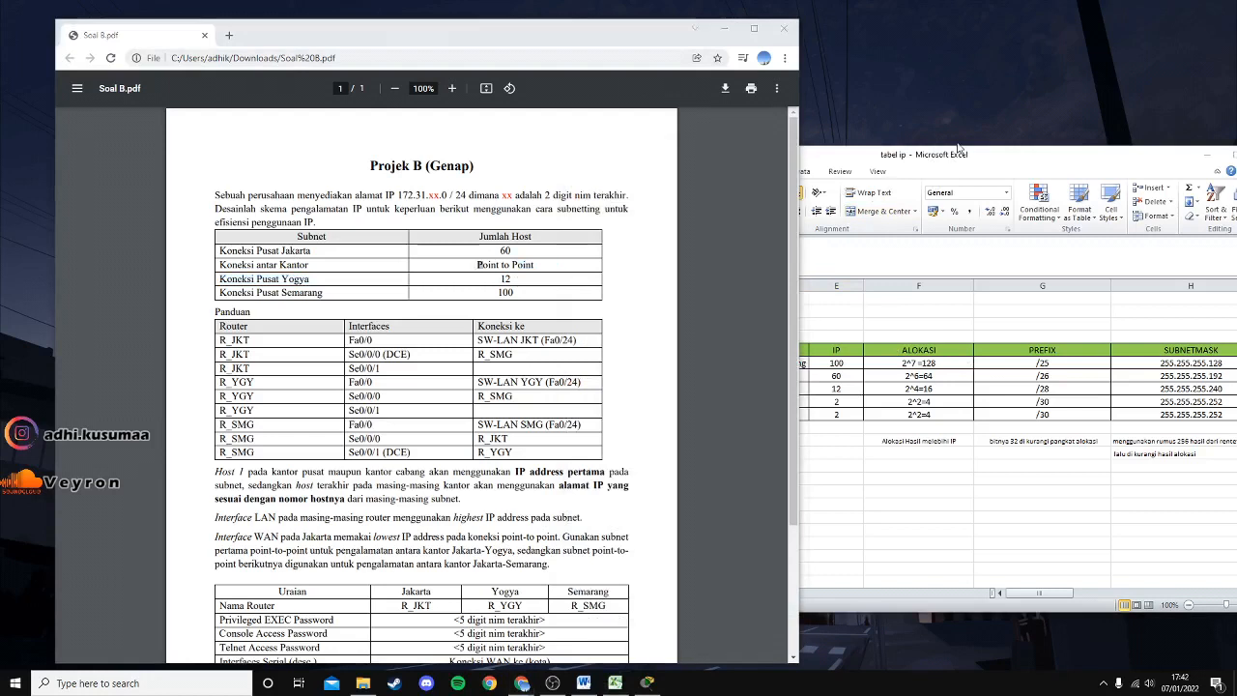
click(958, 147)
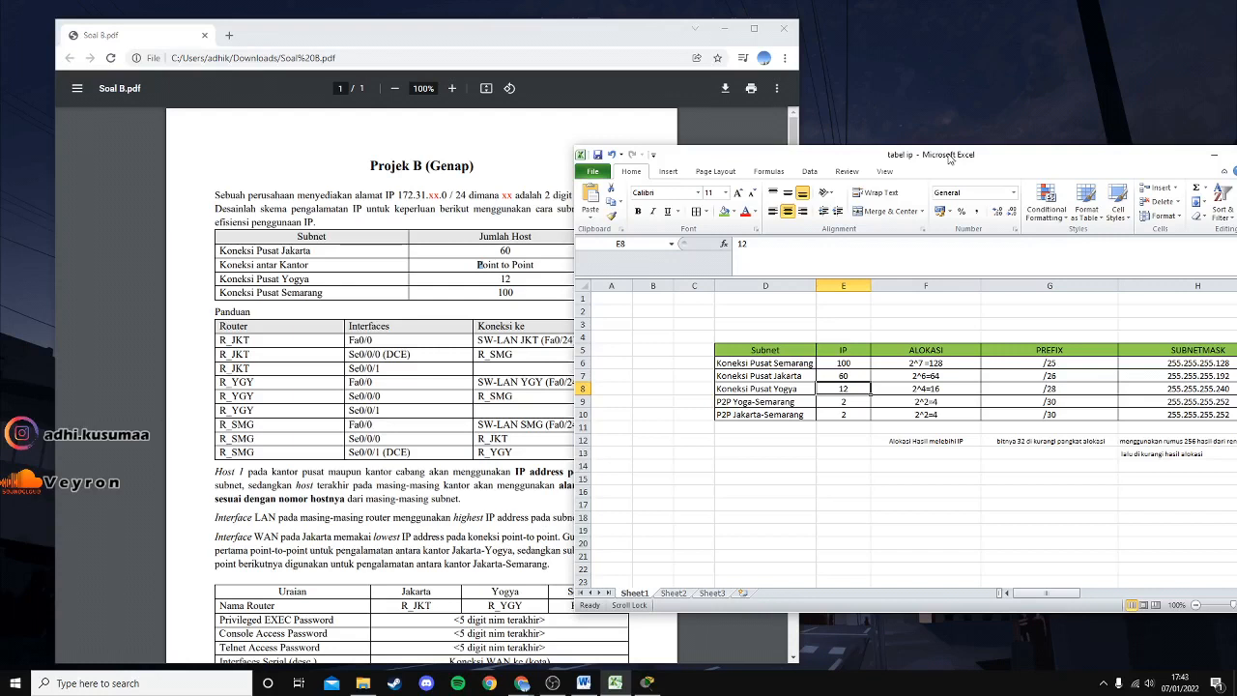
click(974, 359)
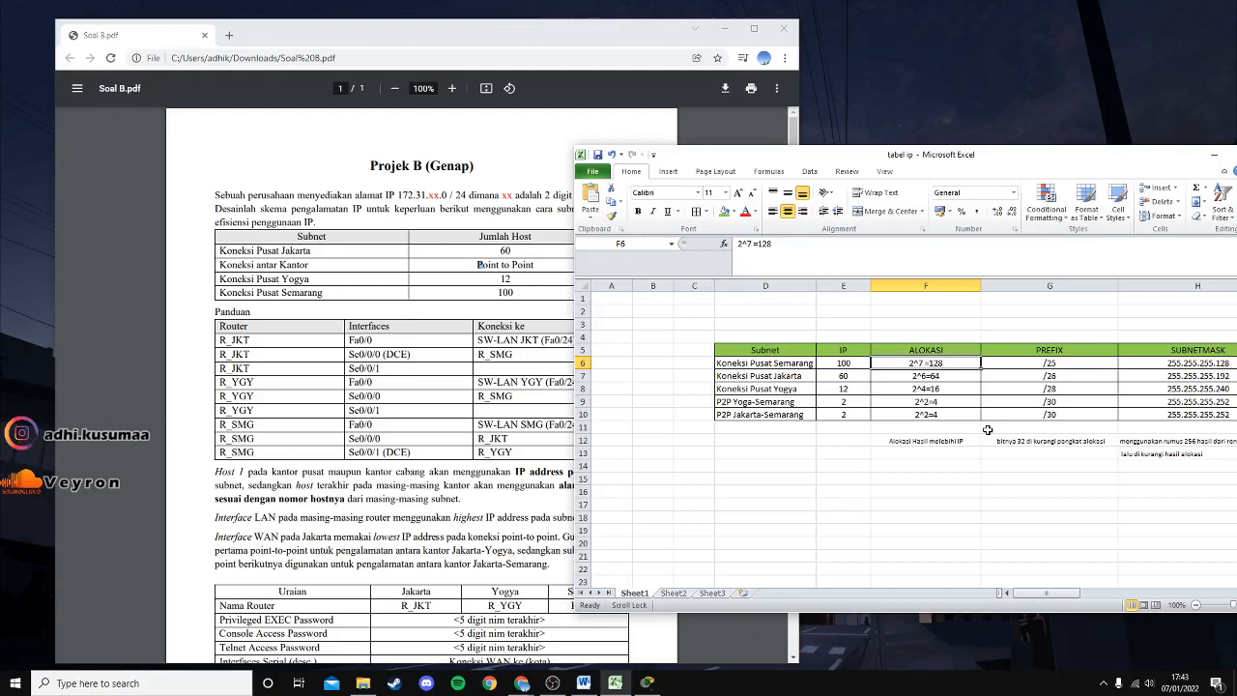
click(837, 365)
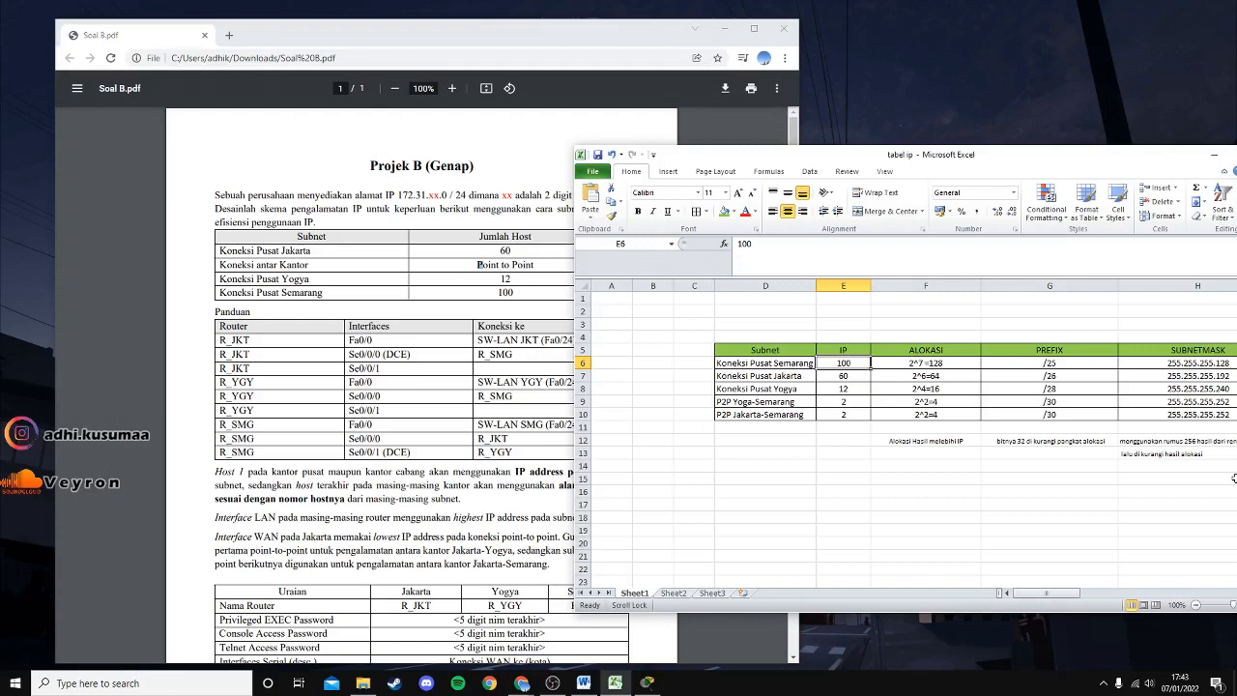
click(937, 362)
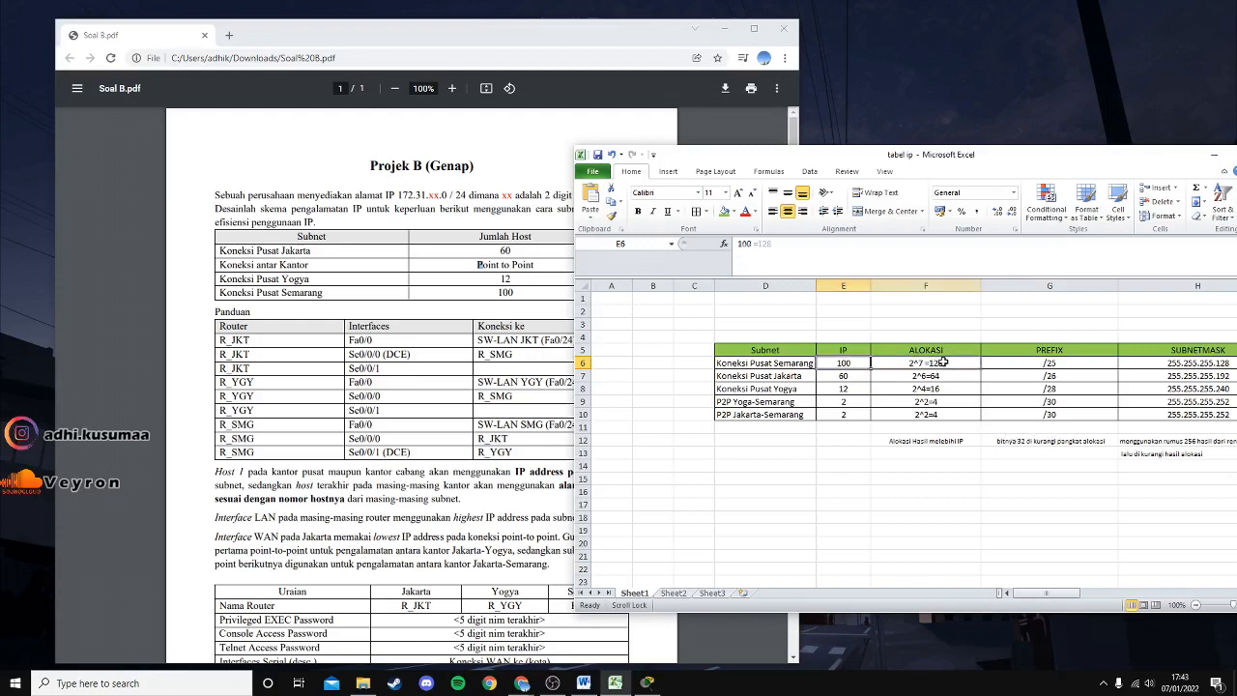
click(856, 362)
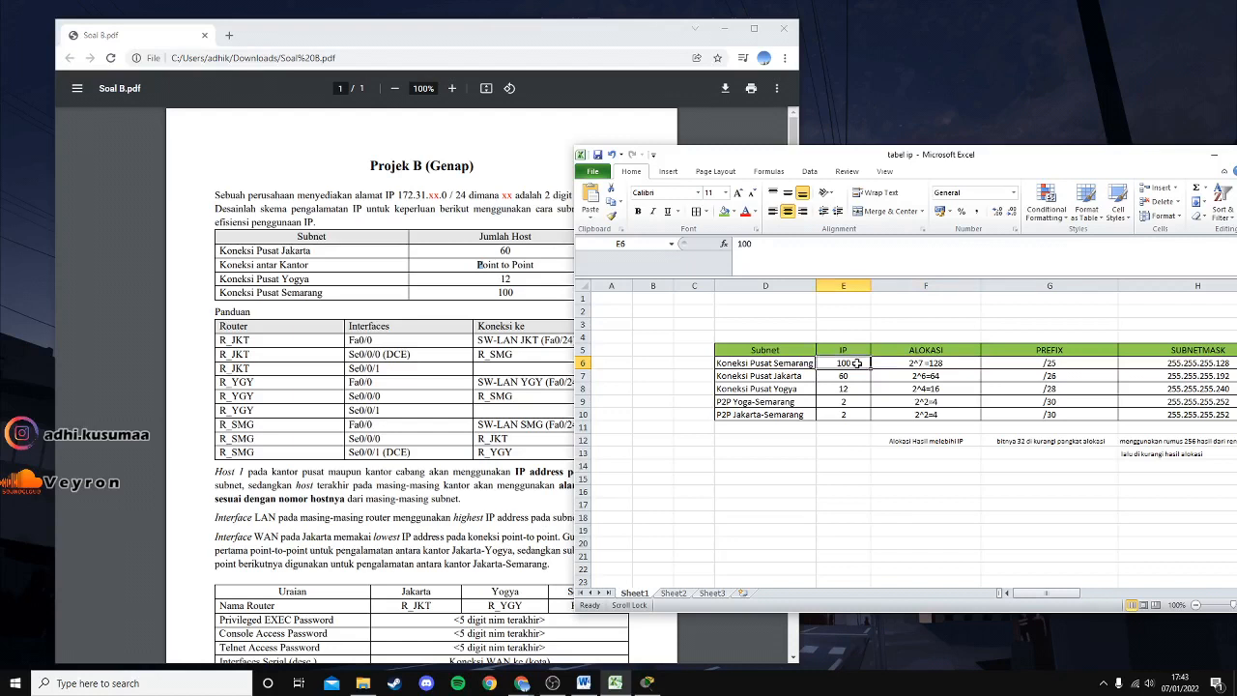
click(945, 362)
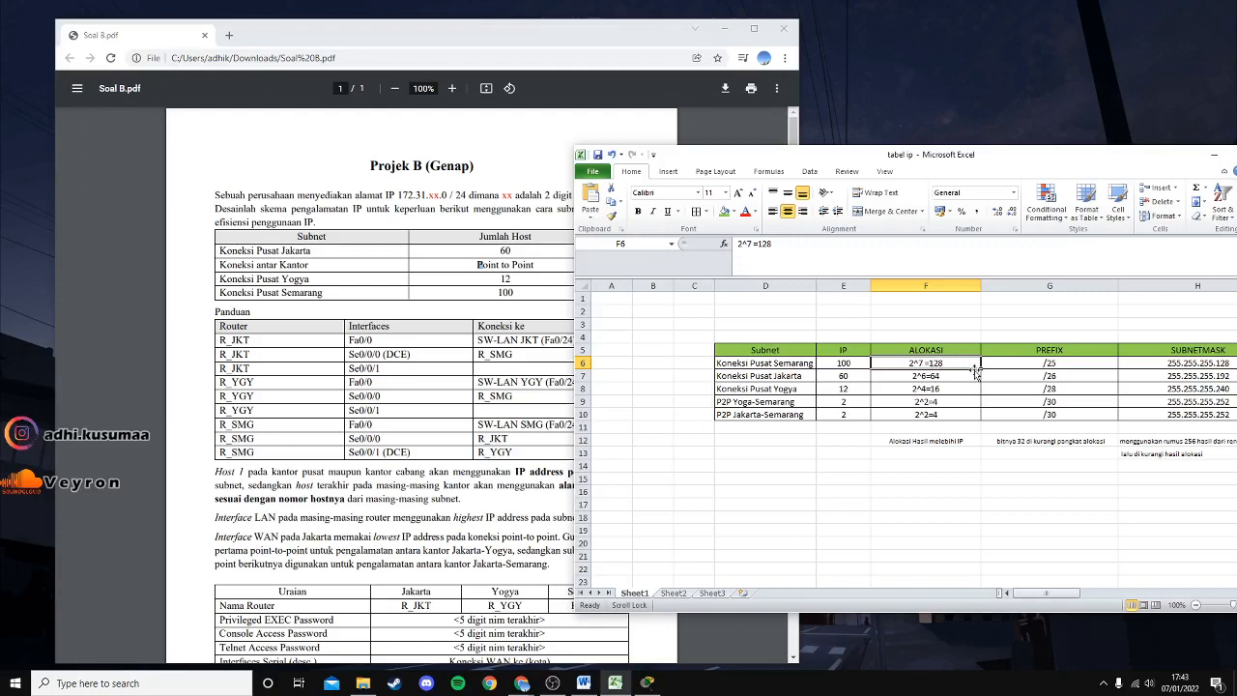
click(931, 380)
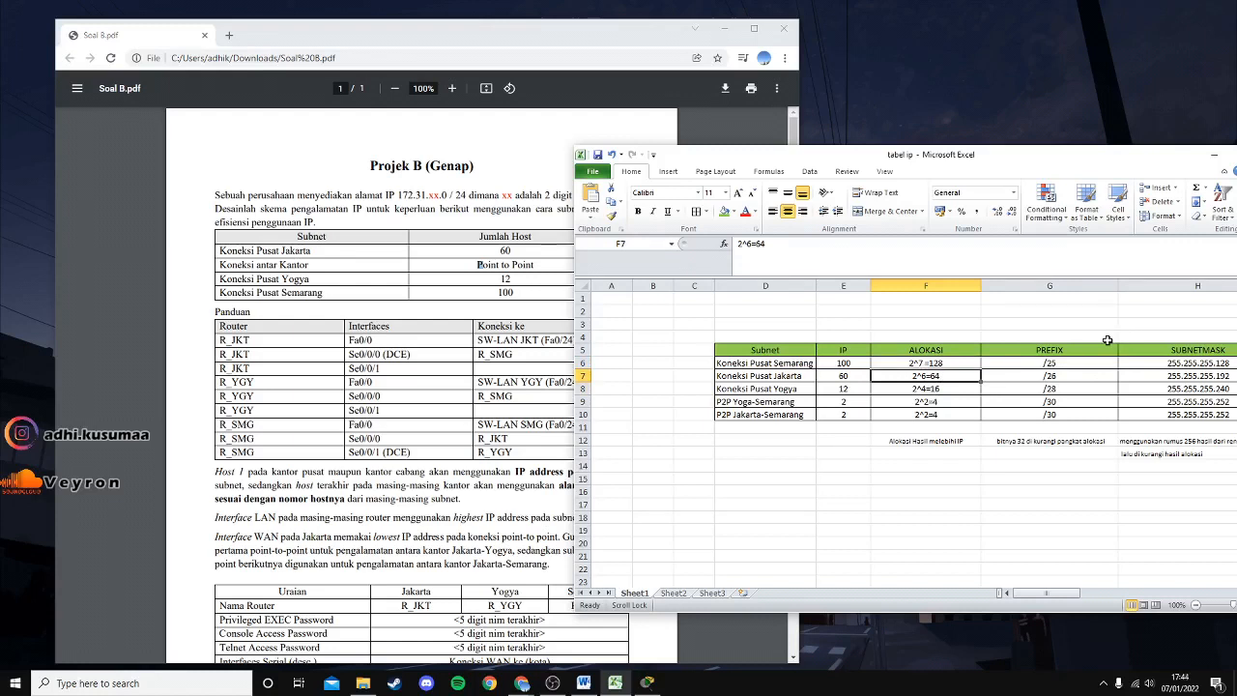
click(948, 387)
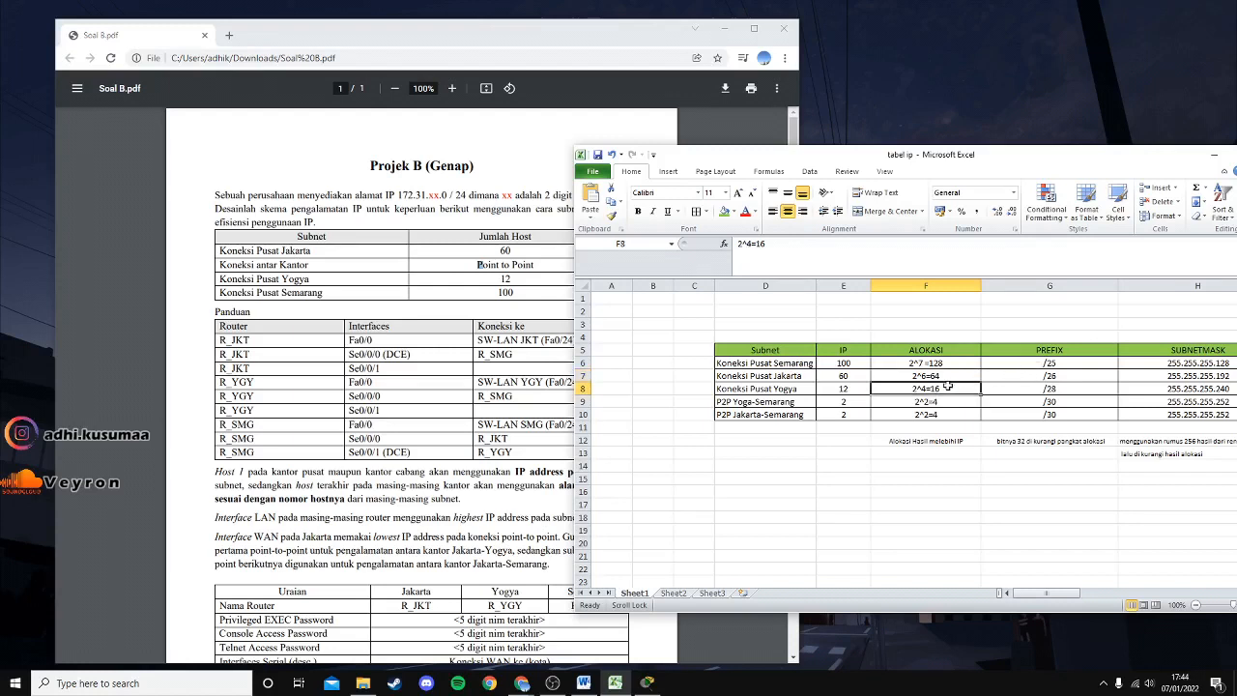
click(945, 402)
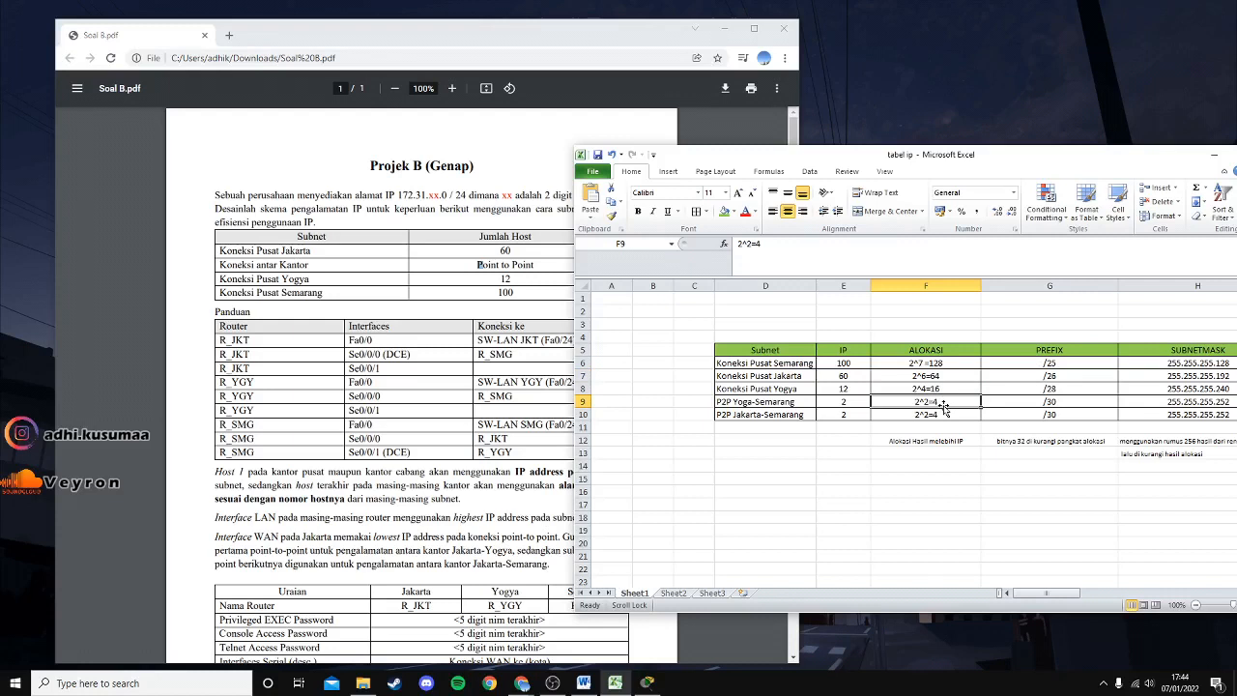
click(938, 413)
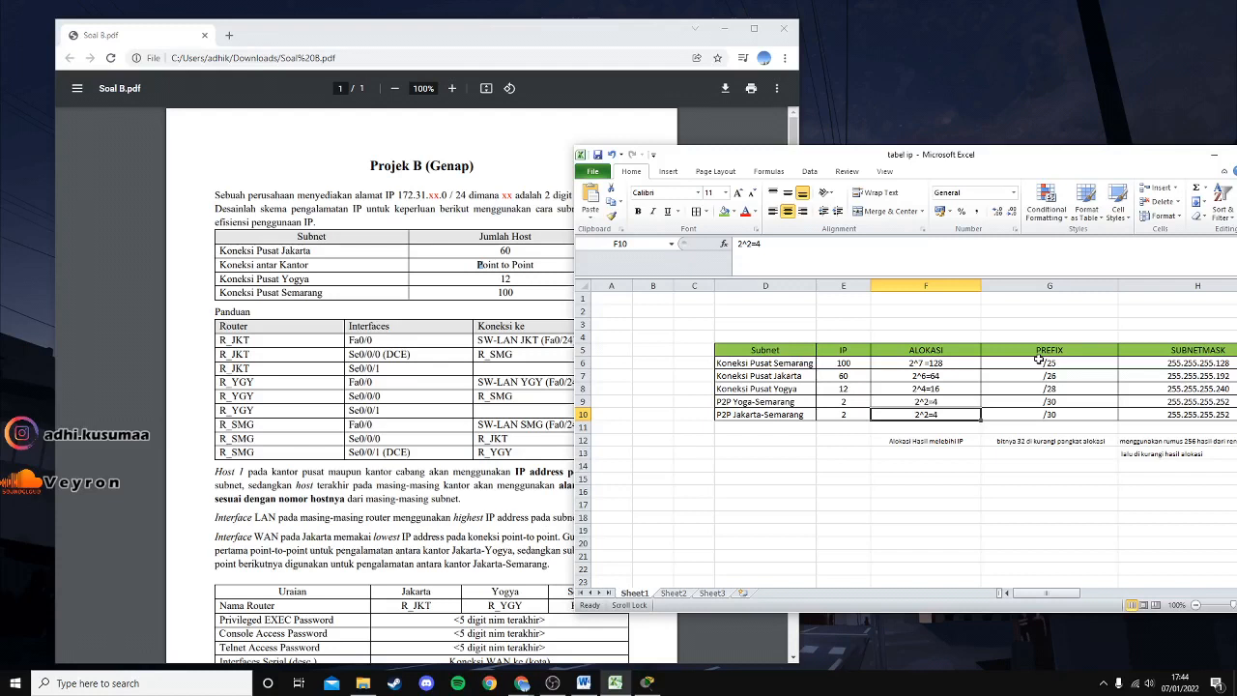
click(842, 387)
click(928, 388)
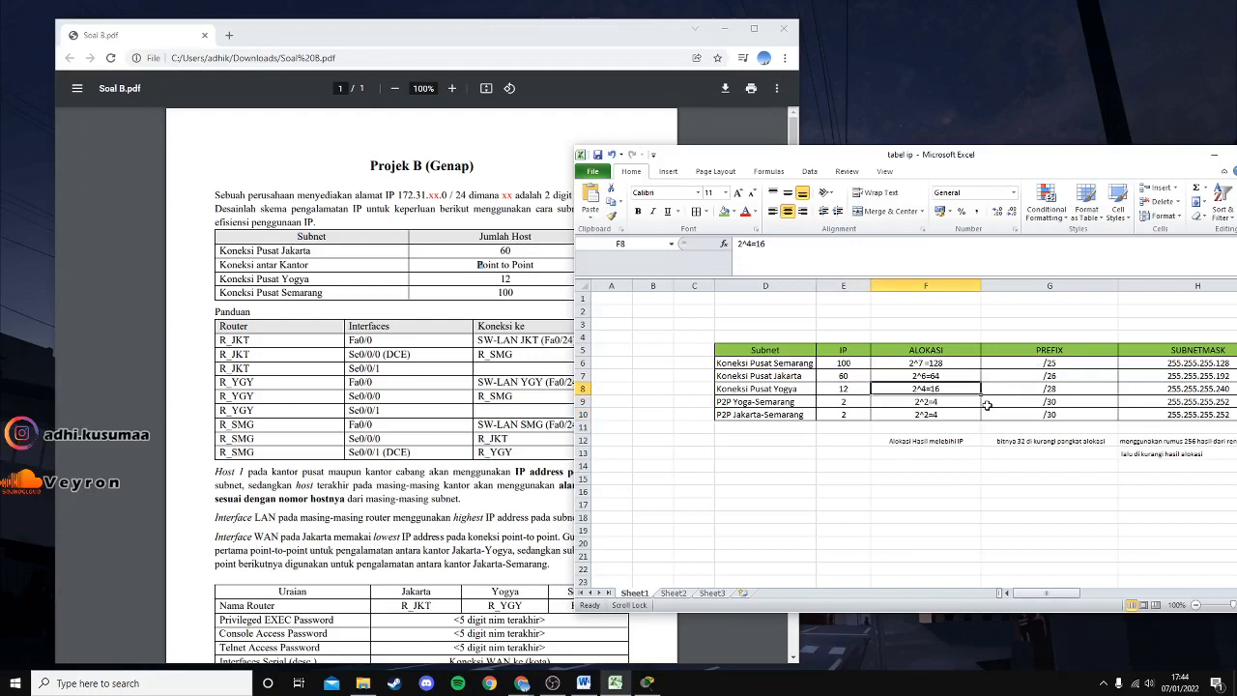
click(847, 376)
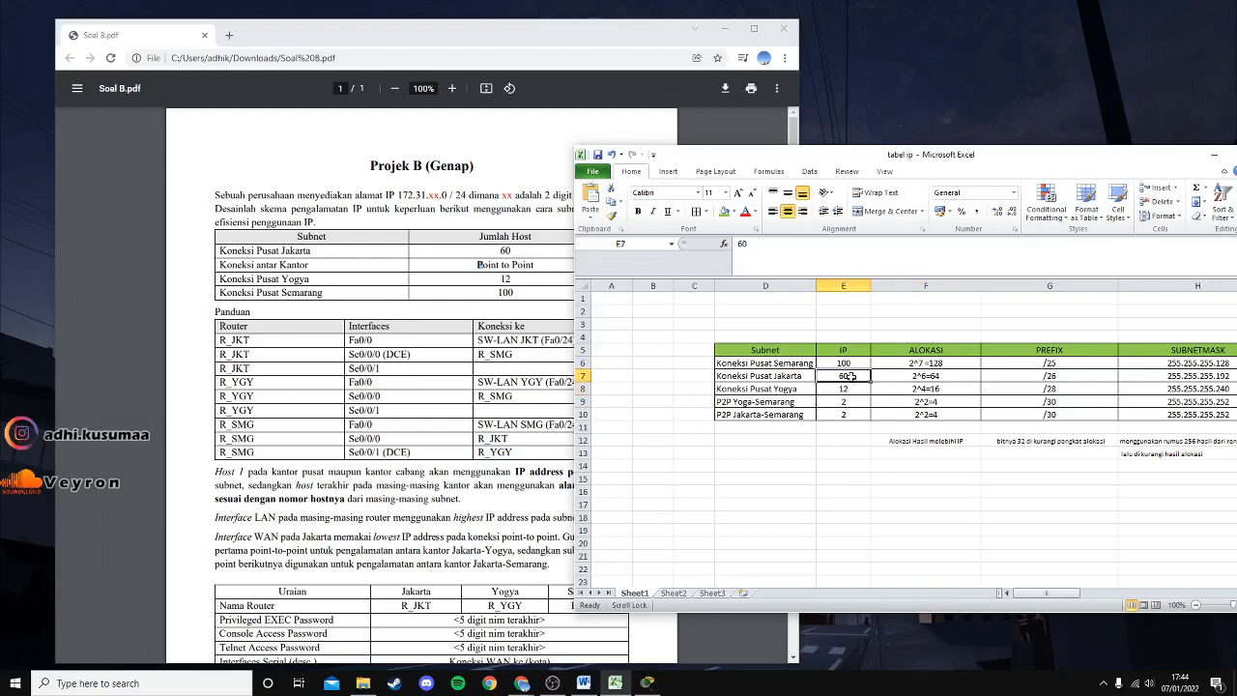
click(856, 390)
click(851, 403)
click(850, 415)
click(937, 379)
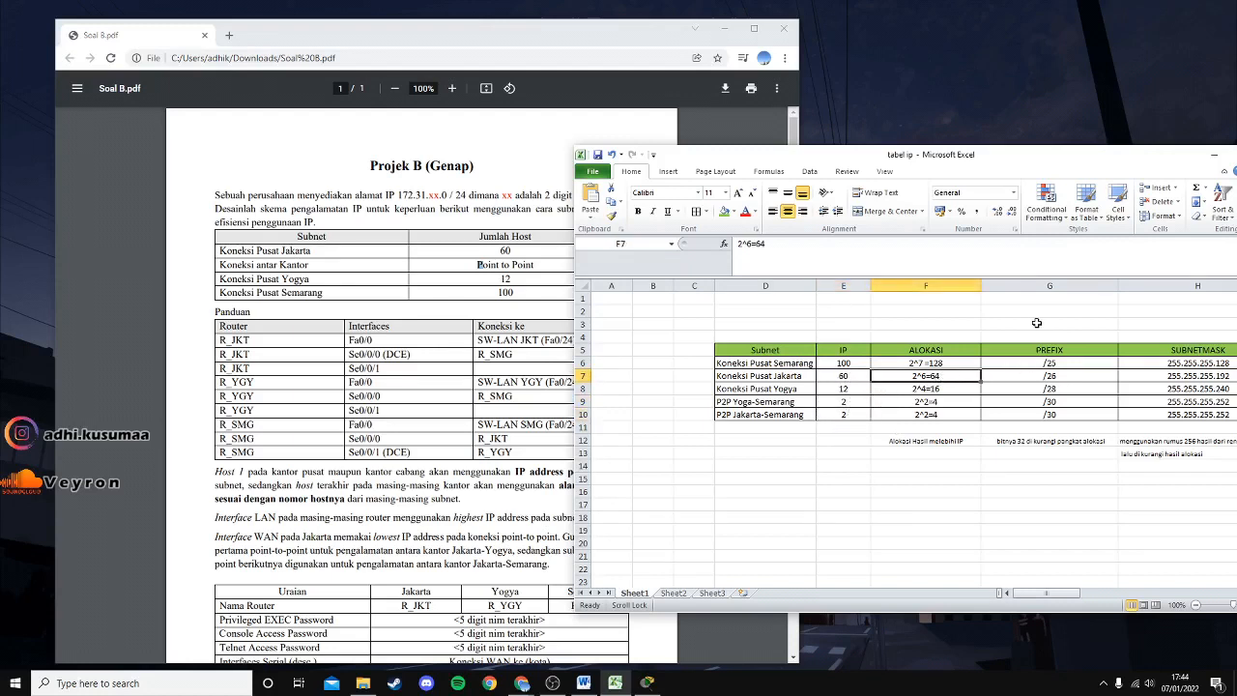
key(Up)
click(952, 399)
click(947, 416)
click(953, 389)
click(952, 377)
click(842, 375)
click(947, 391)
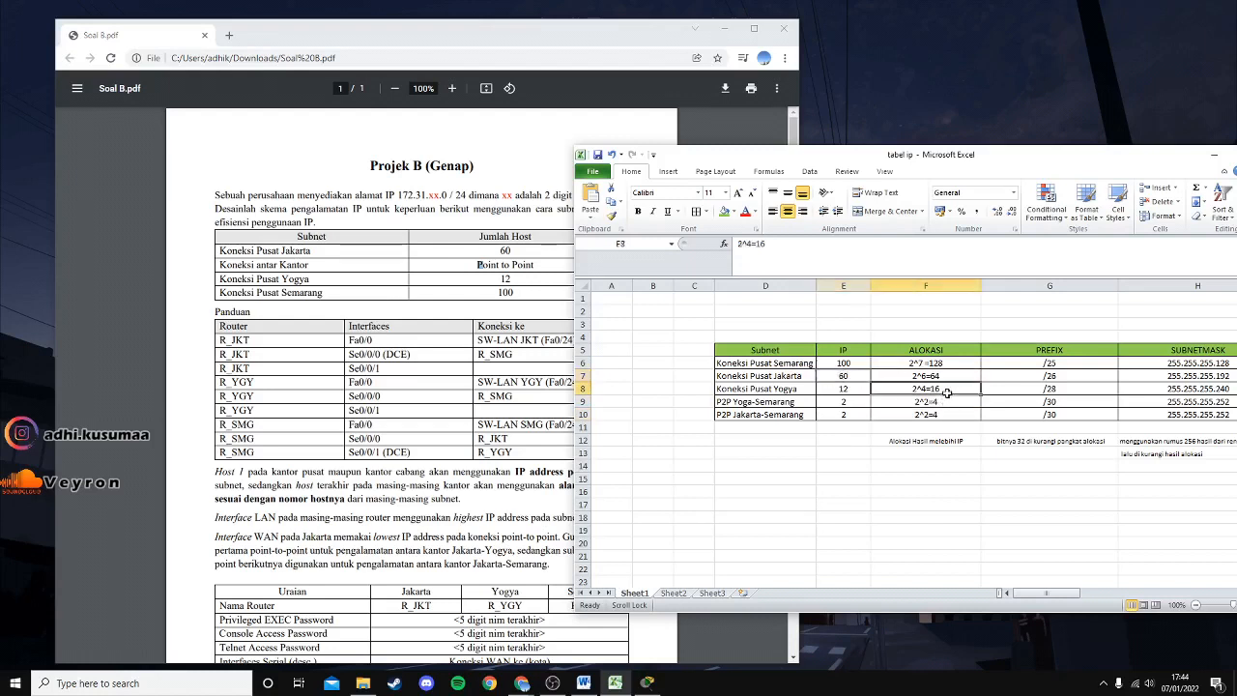
click(851, 391)
click(935, 414)
click(848, 413)
click(938, 415)
click(853, 415)
click(932, 365)
click(931, 390)
click(929, 414)
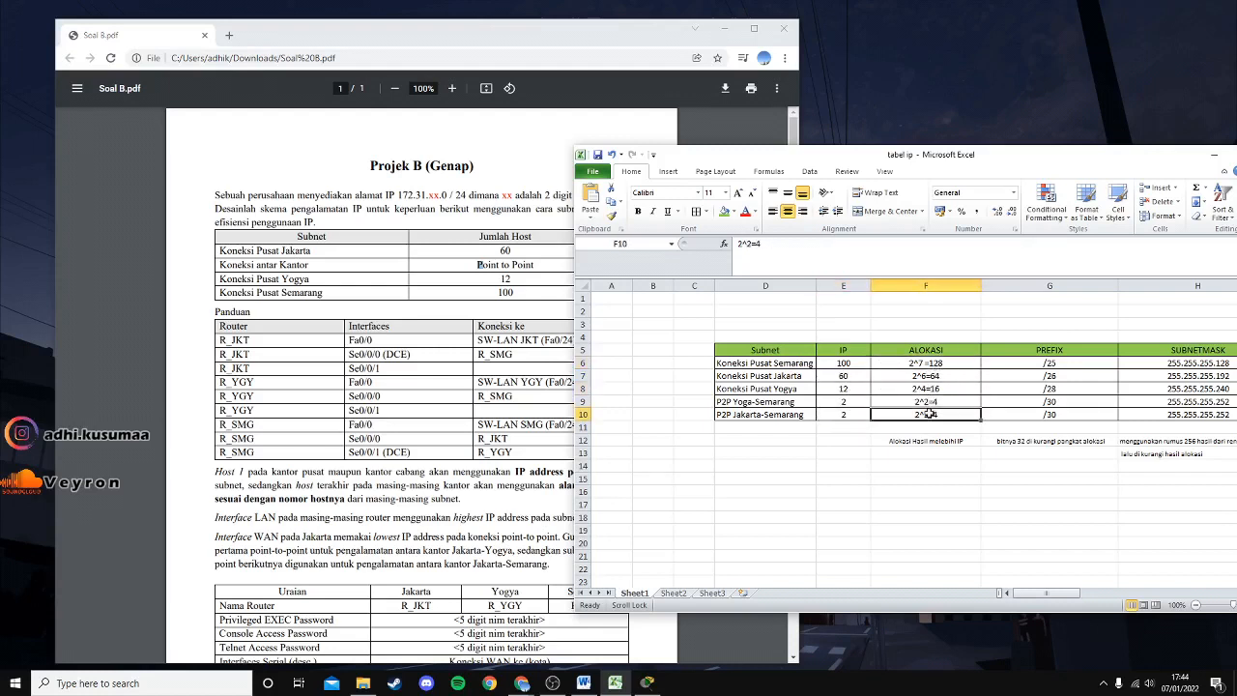
click(937, 364)
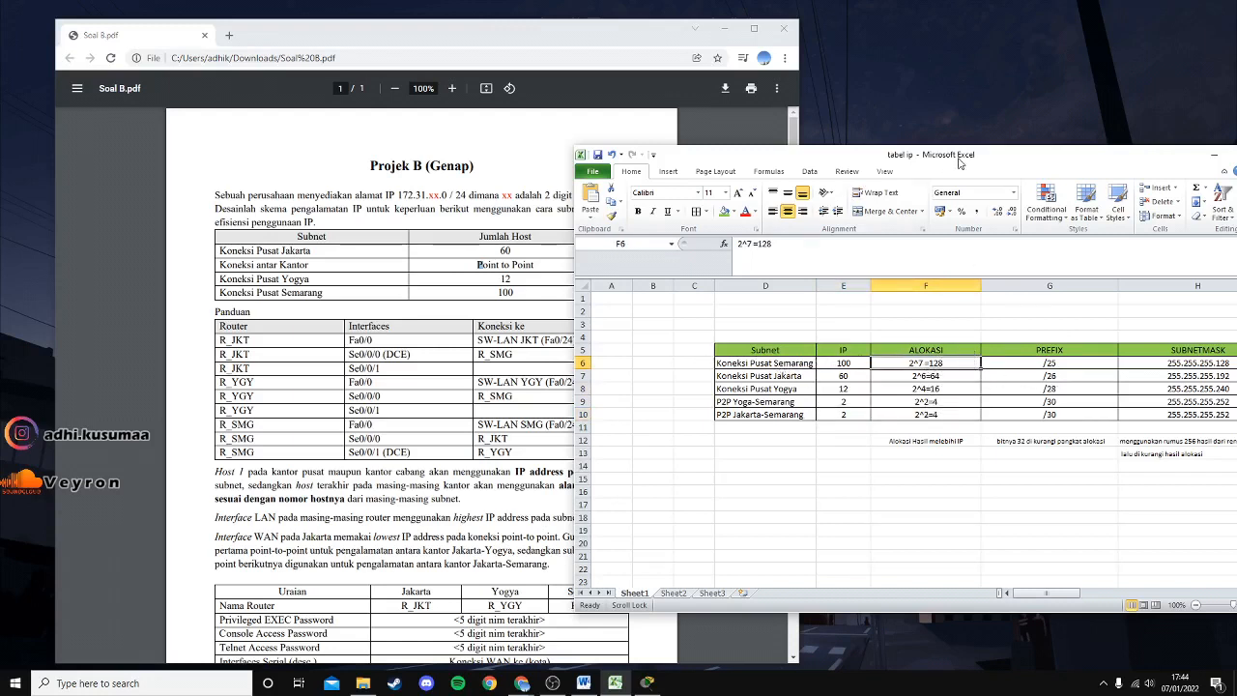
Drag the 'tabel ip' window left over the PDF to reveal columns through H.
drag(960, 161, 744, 172)
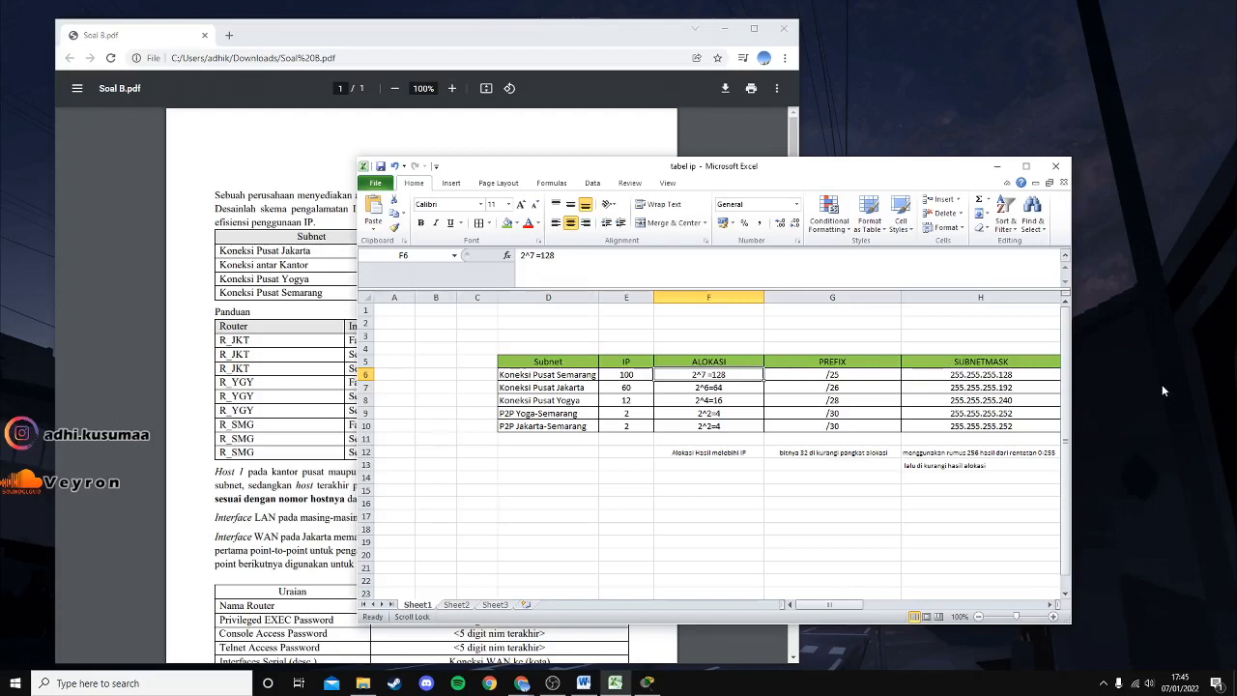
click(812, 451)
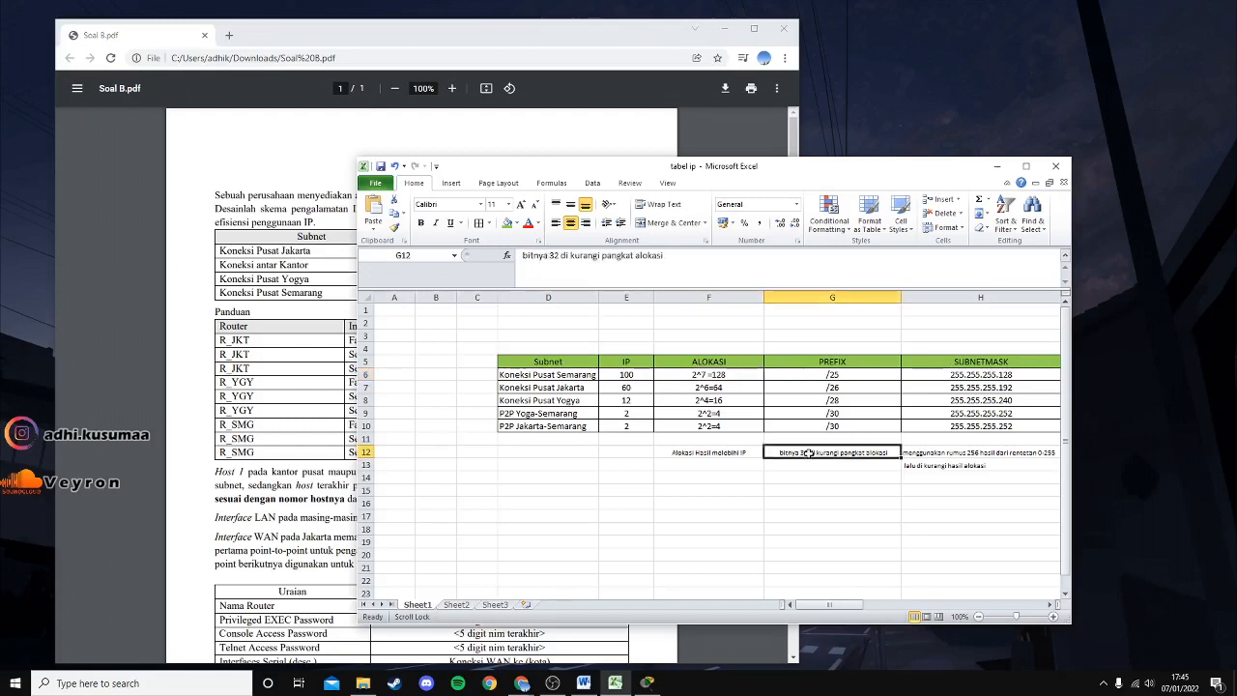
click(708, 374)
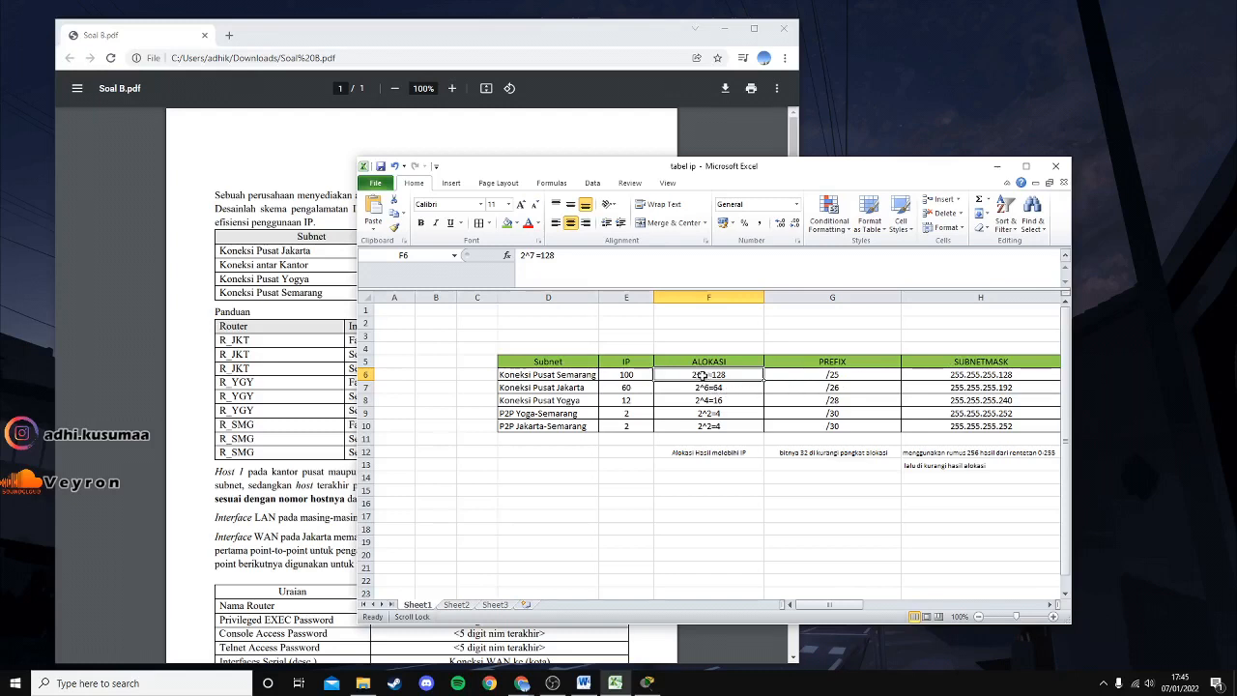
click(822, 389)
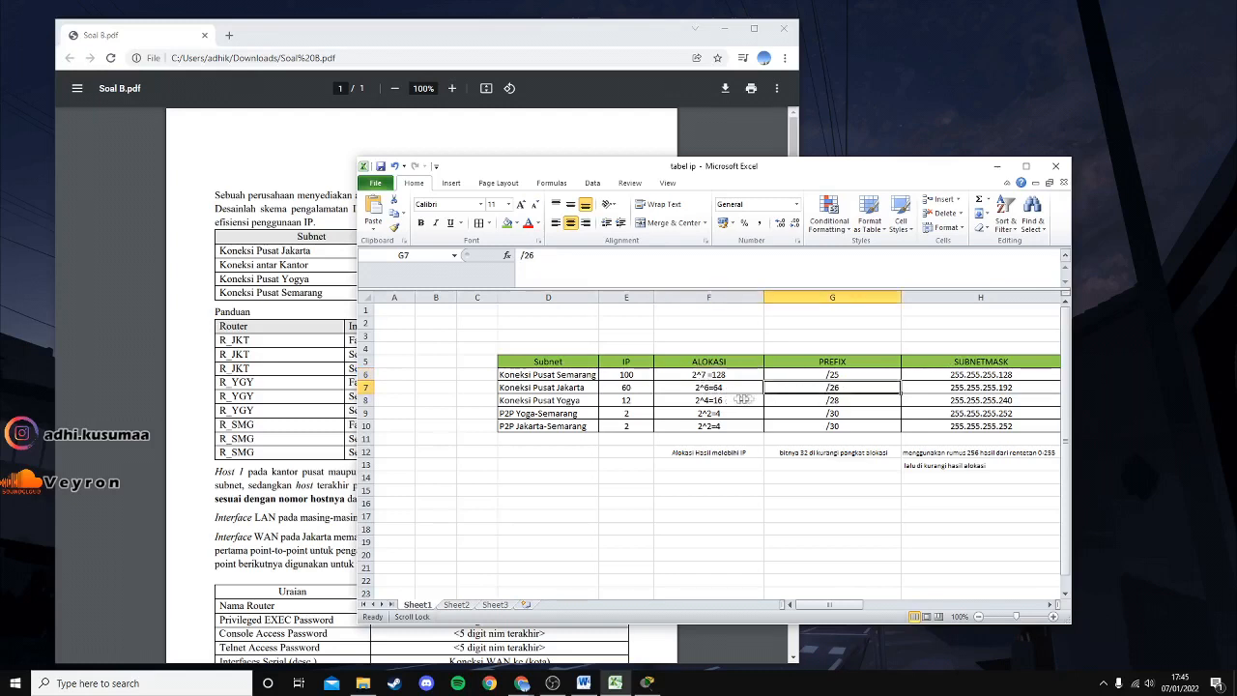
click(709, 392)
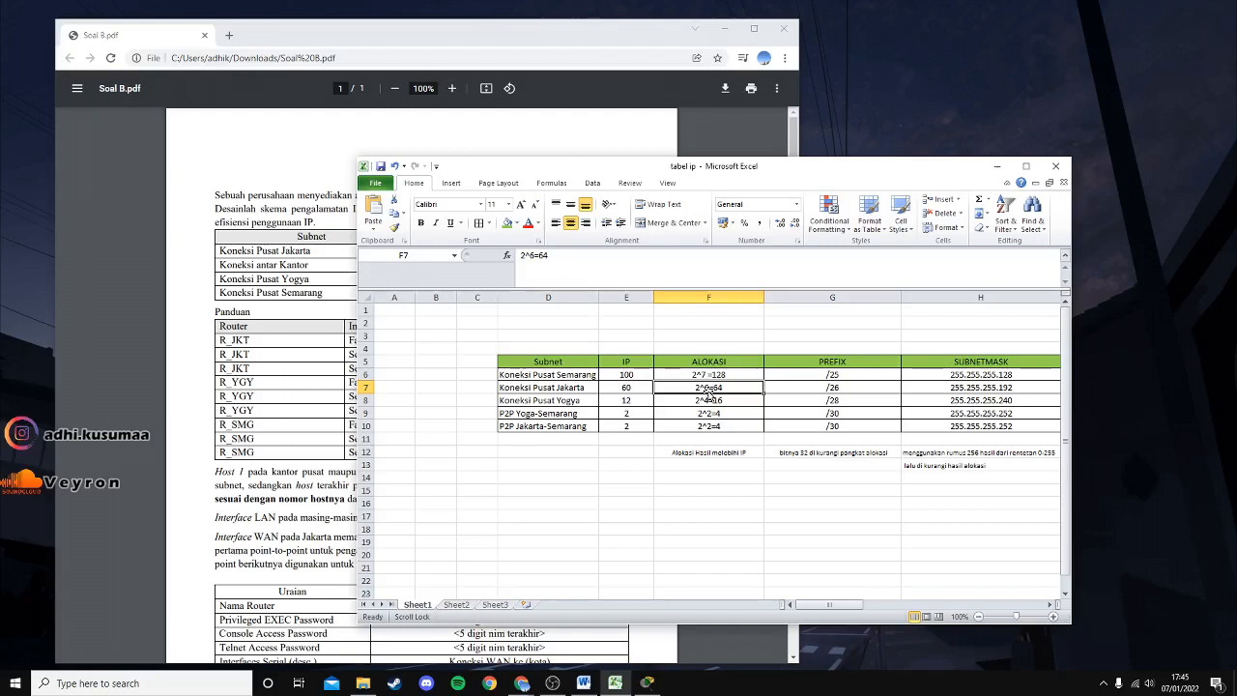
click(822, 390)
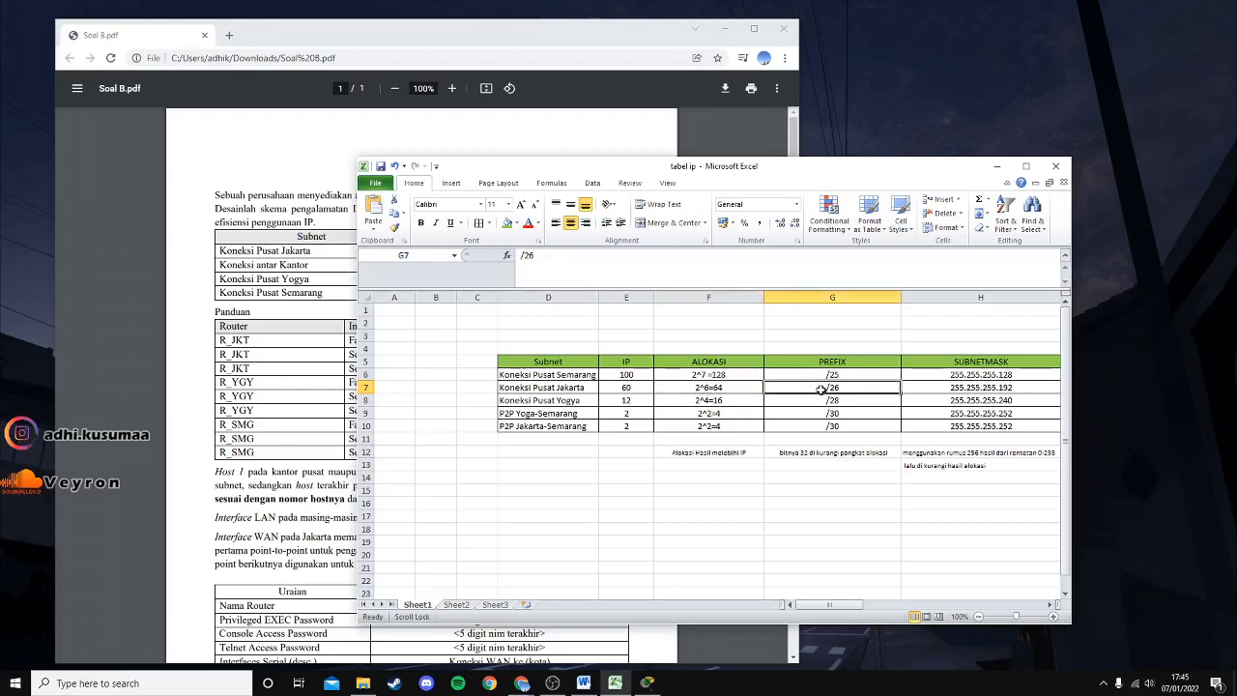
click(711, 404)
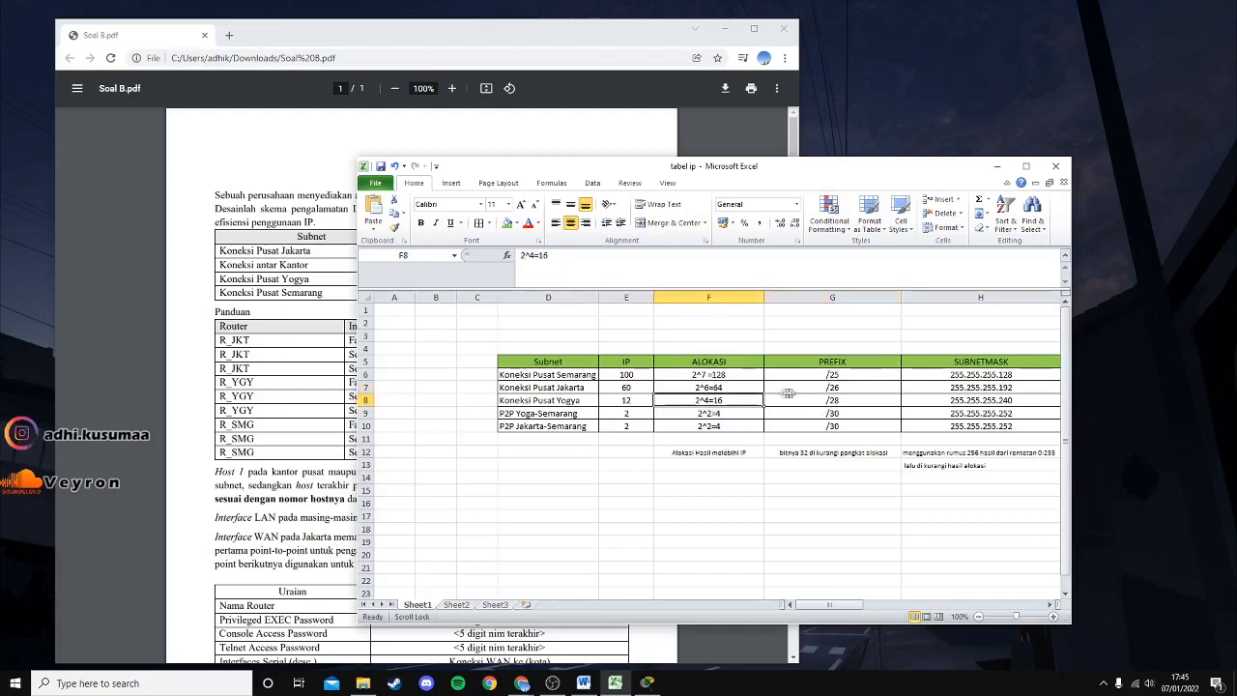
click(823, 401)
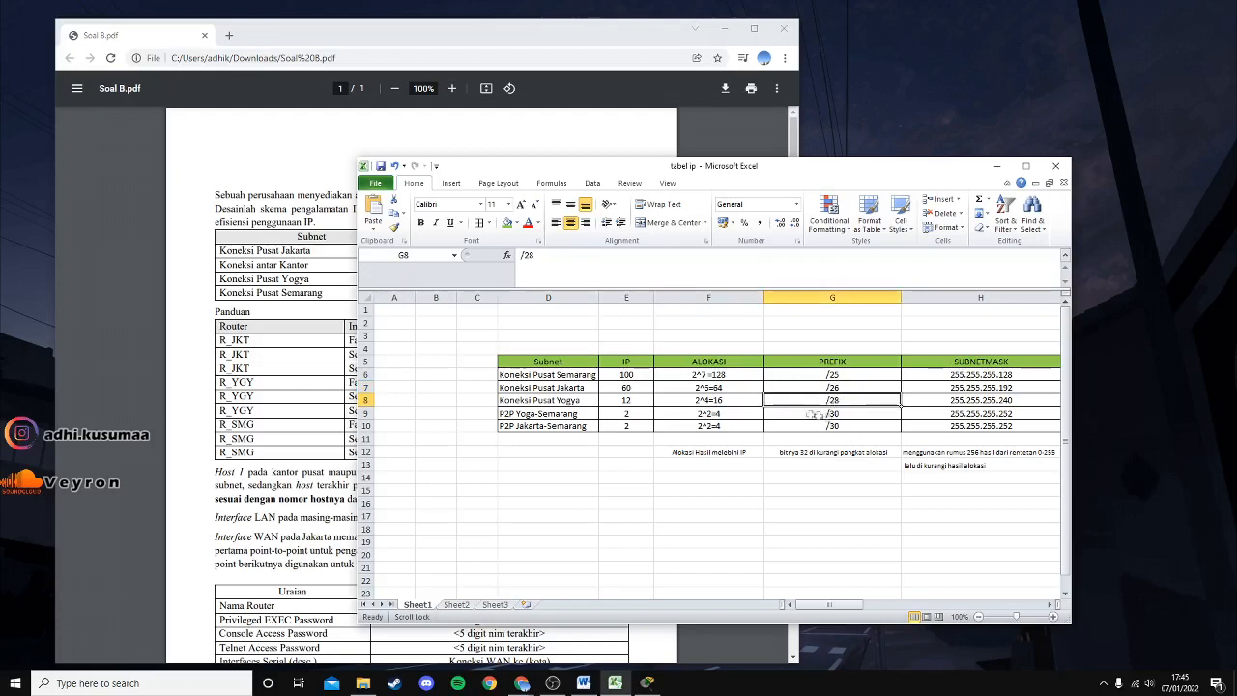
click(715, 414)
click(833, 415)
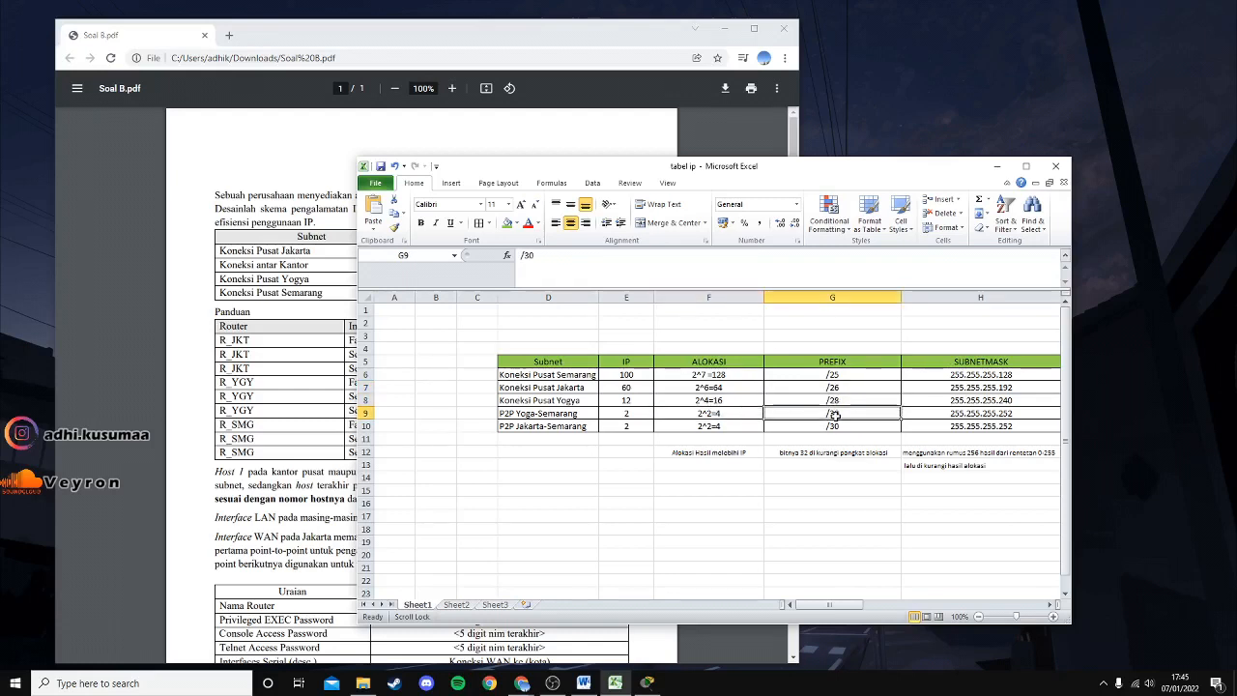
click(833, 425)
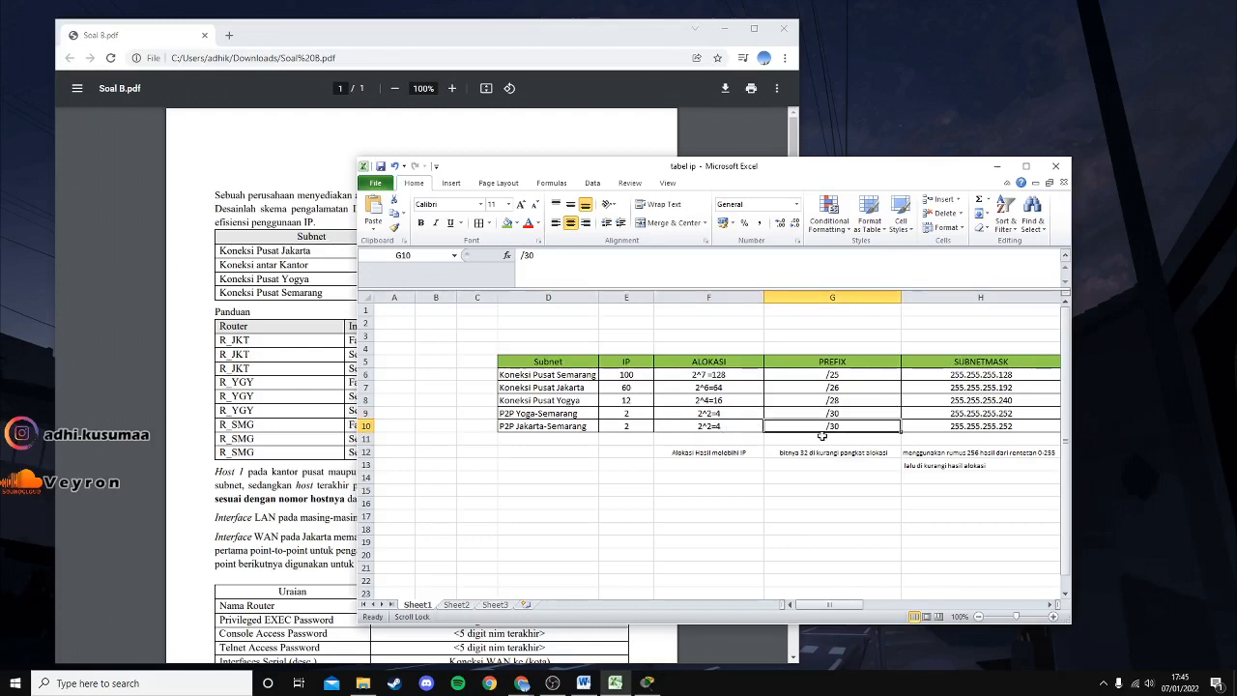
click(856, 375)
click(839, 437)
click(843, 376)
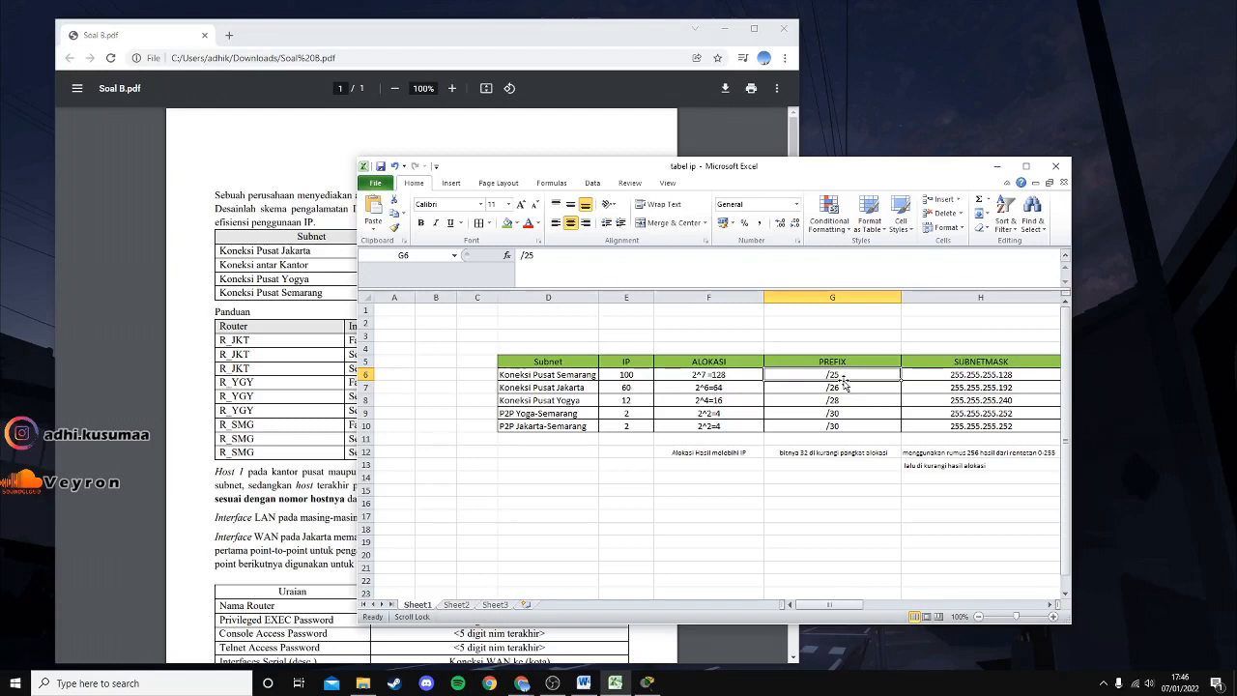
drag(837, 606, 909, 608)
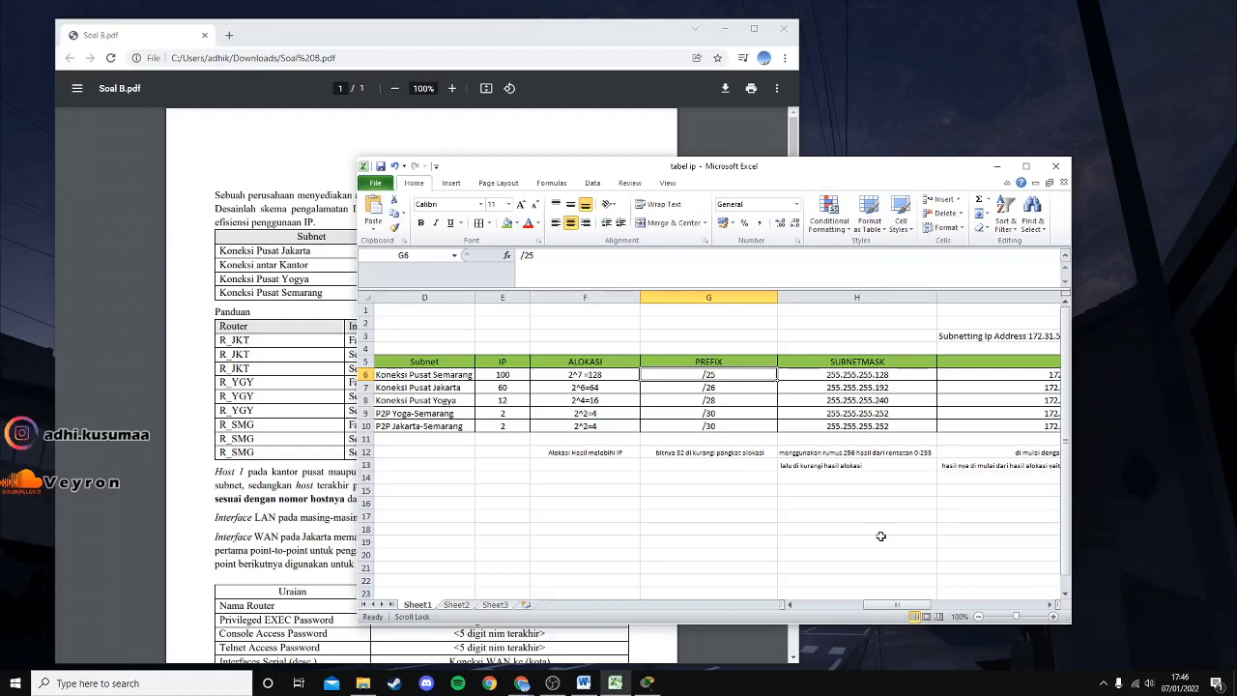
drag(885, 606, 908, 605)
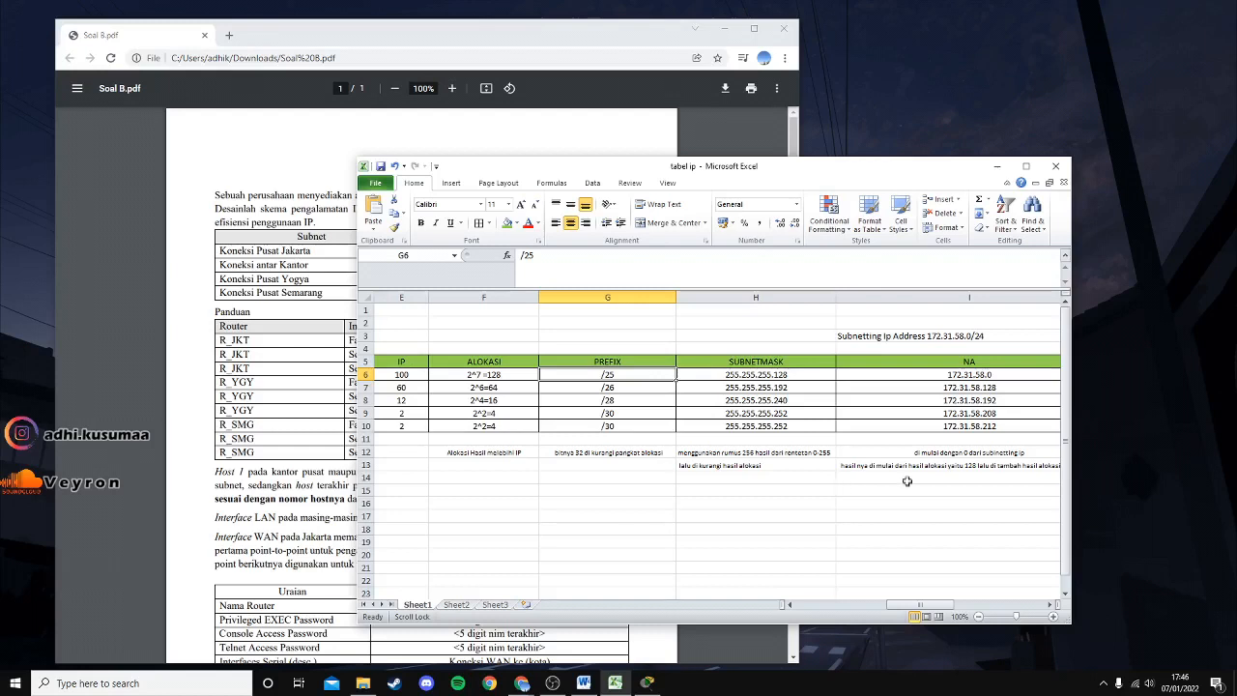
drag(923, 606, 900, 606)
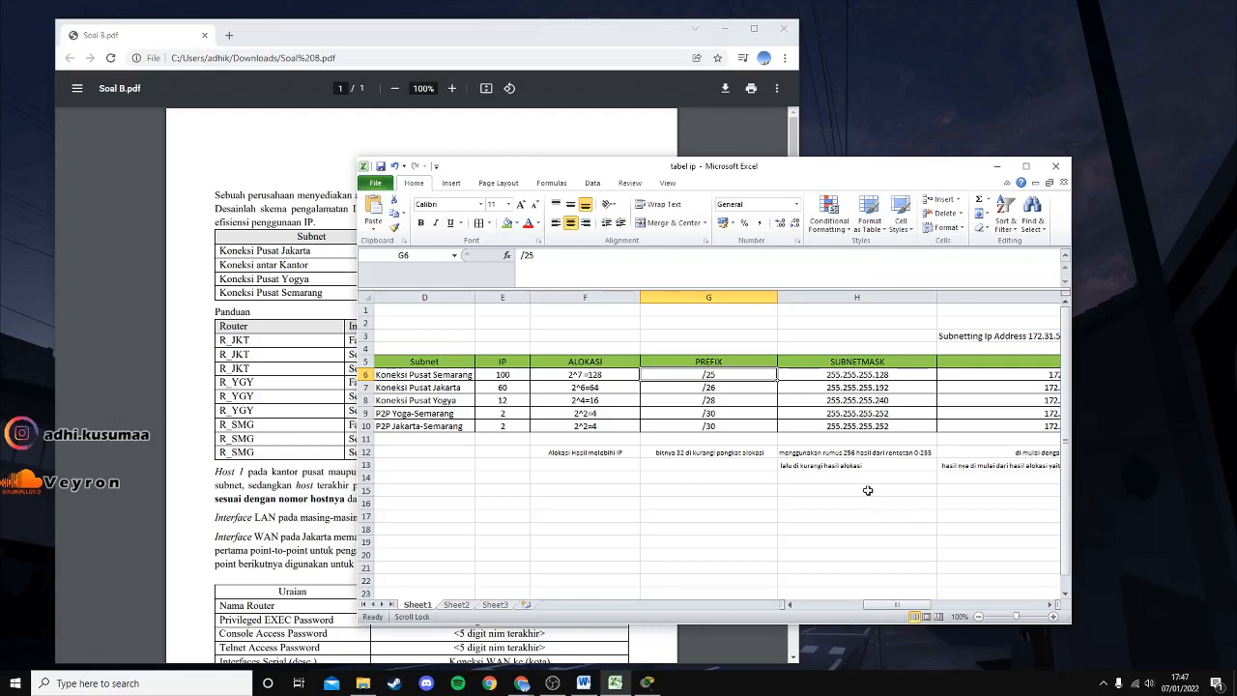
click(859, 478)
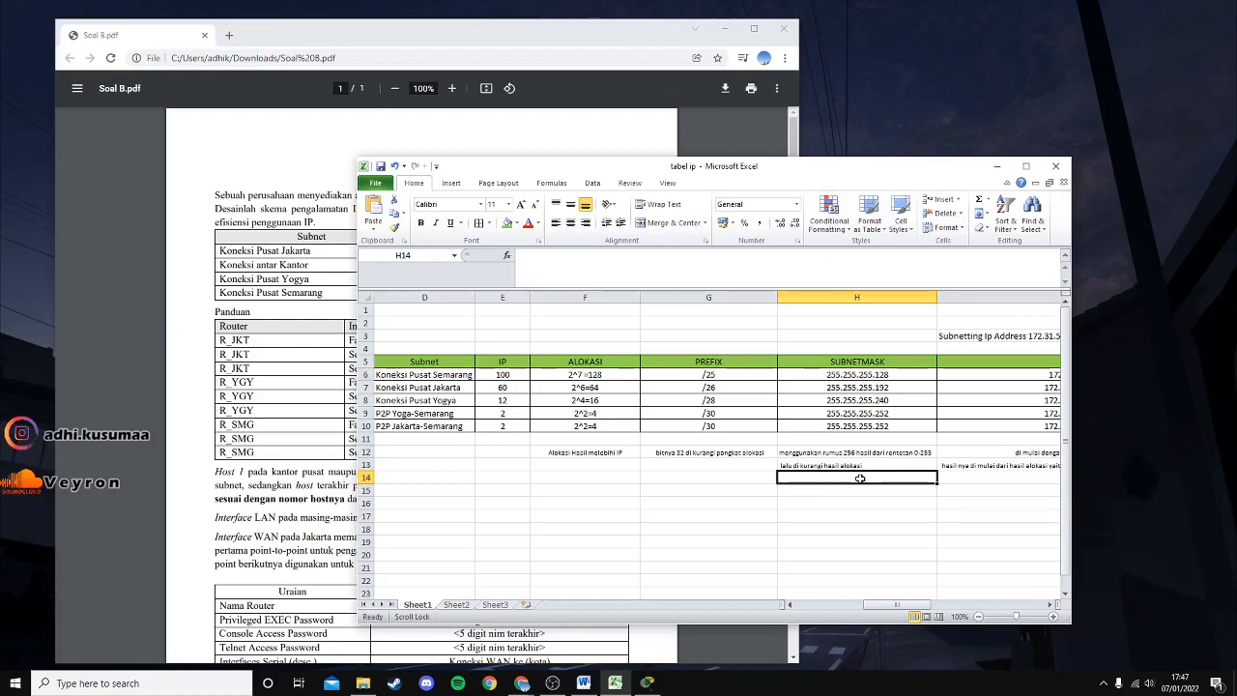
click(856, 516)
drag(856, 483, 856, 495)
click(854, 527)
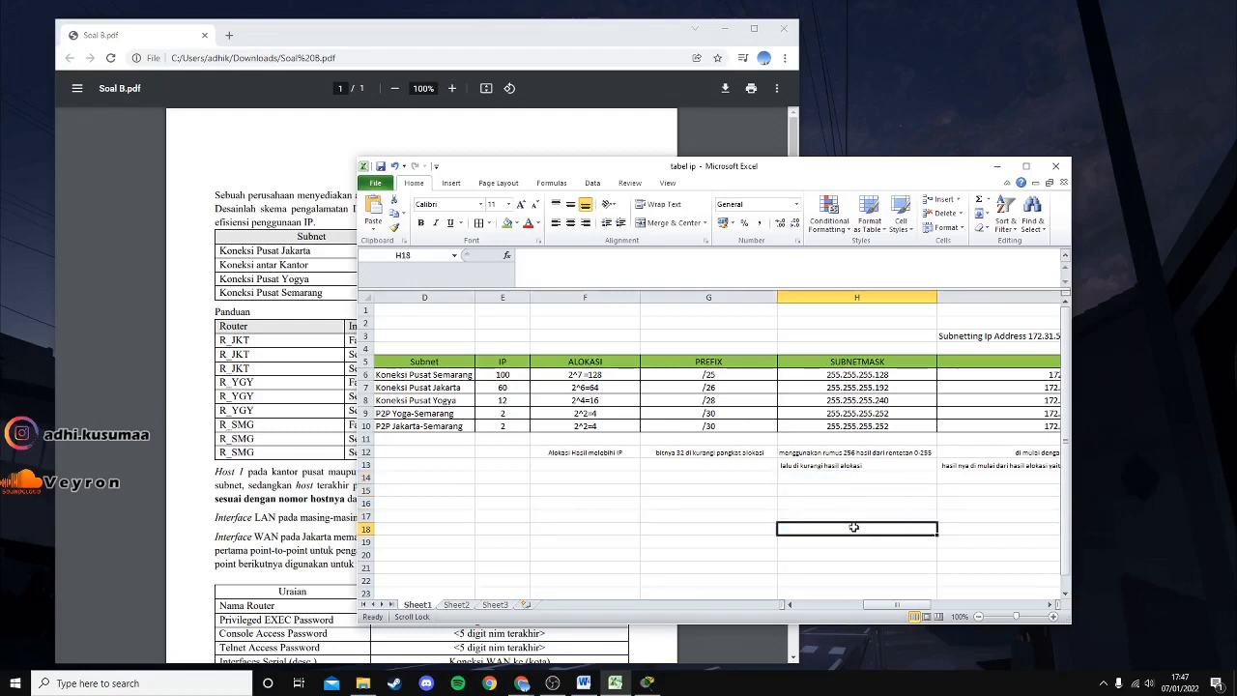
click(858, 487)
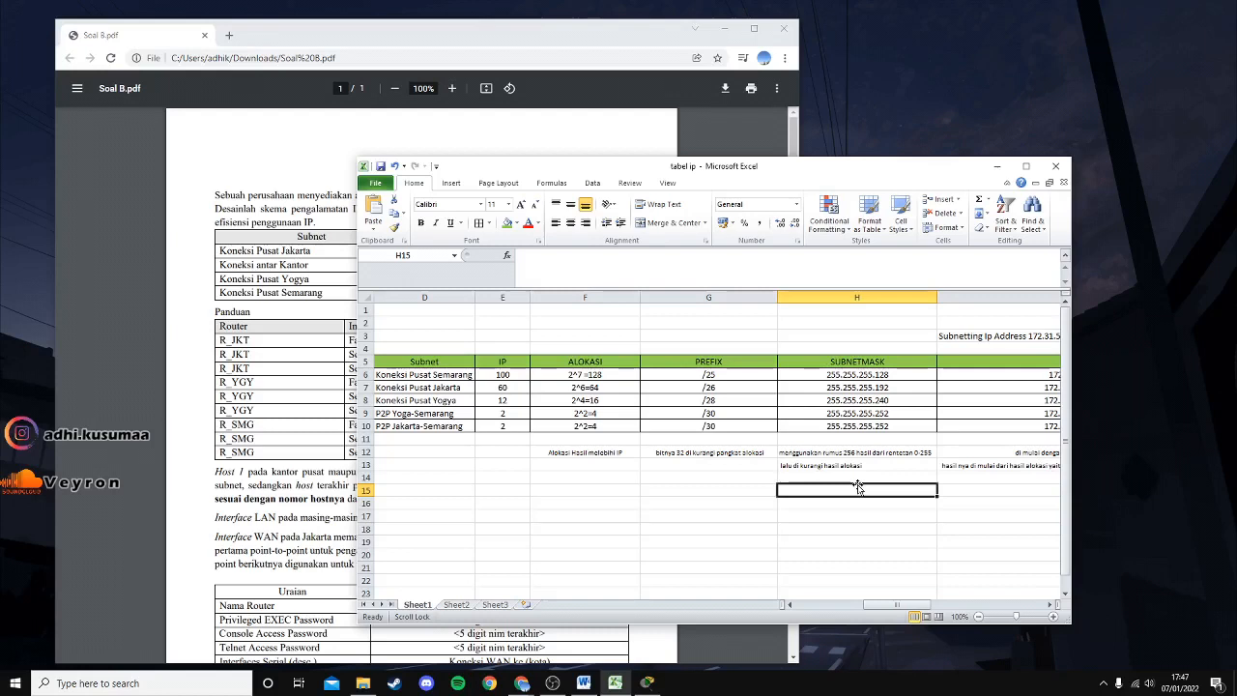
click(885, 429)
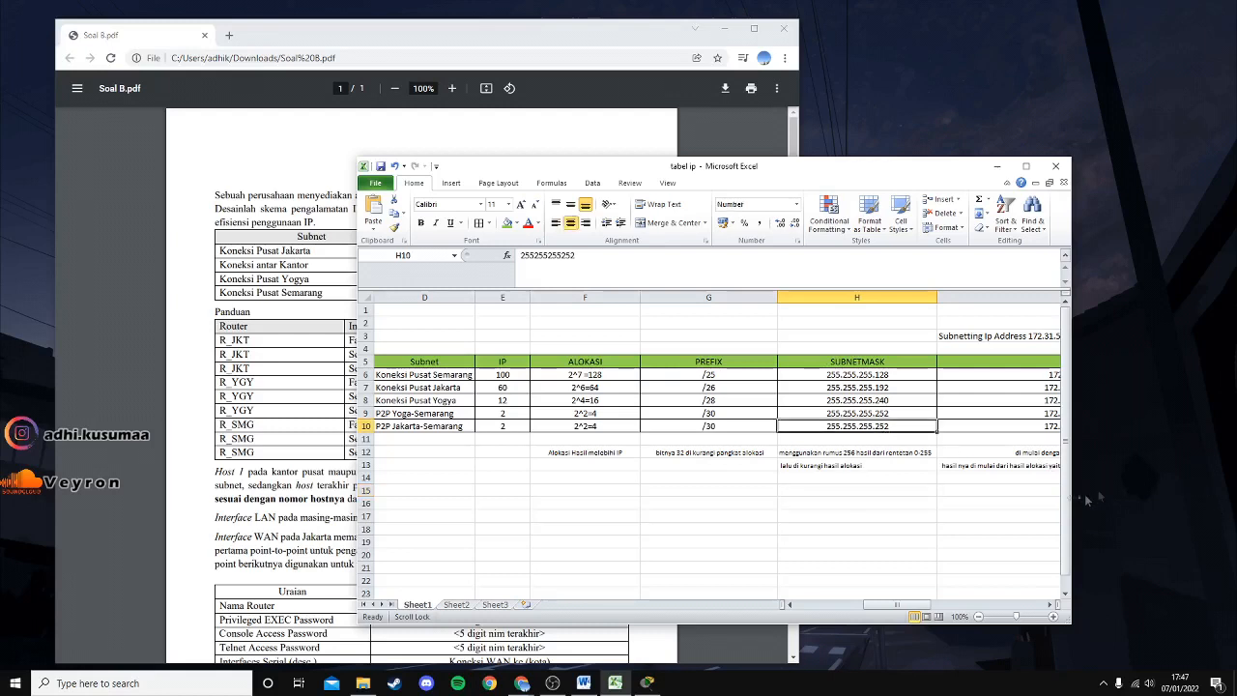
drag(914, 610, 984, 609)
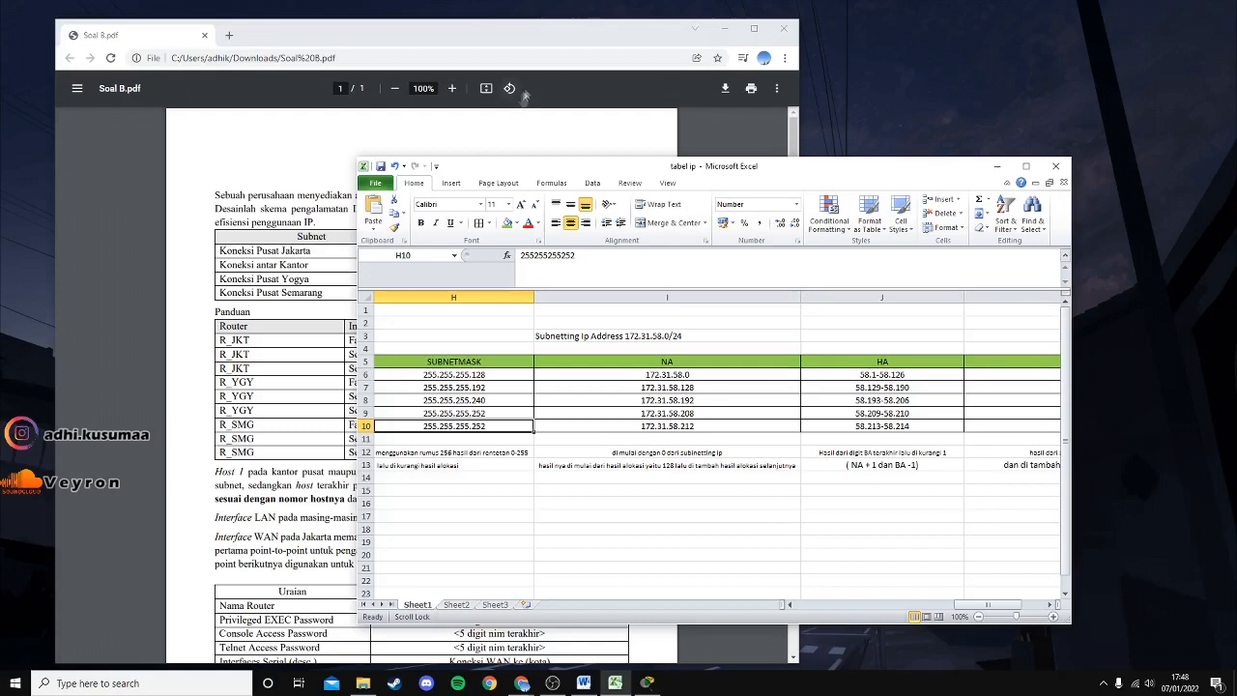
Show Soal B.pdf, then place the Excel window to its lower right.
click(569, 29)
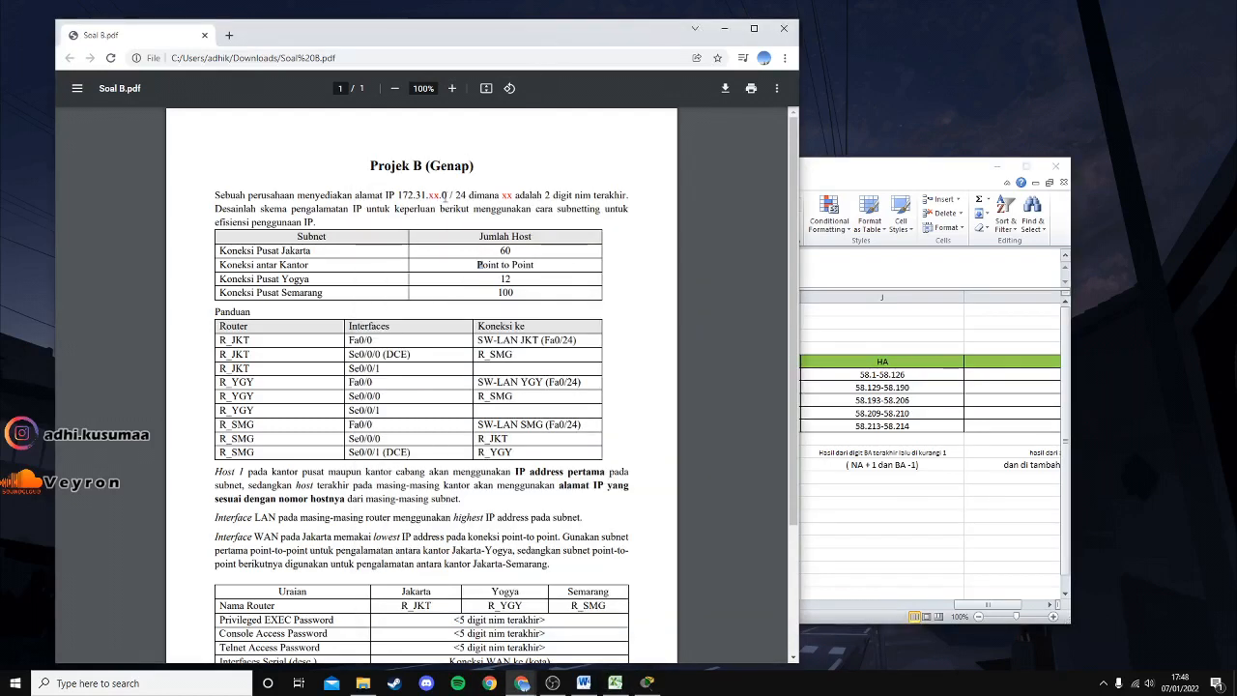
click(840, 167)
drag(816, 174, 995, 200)
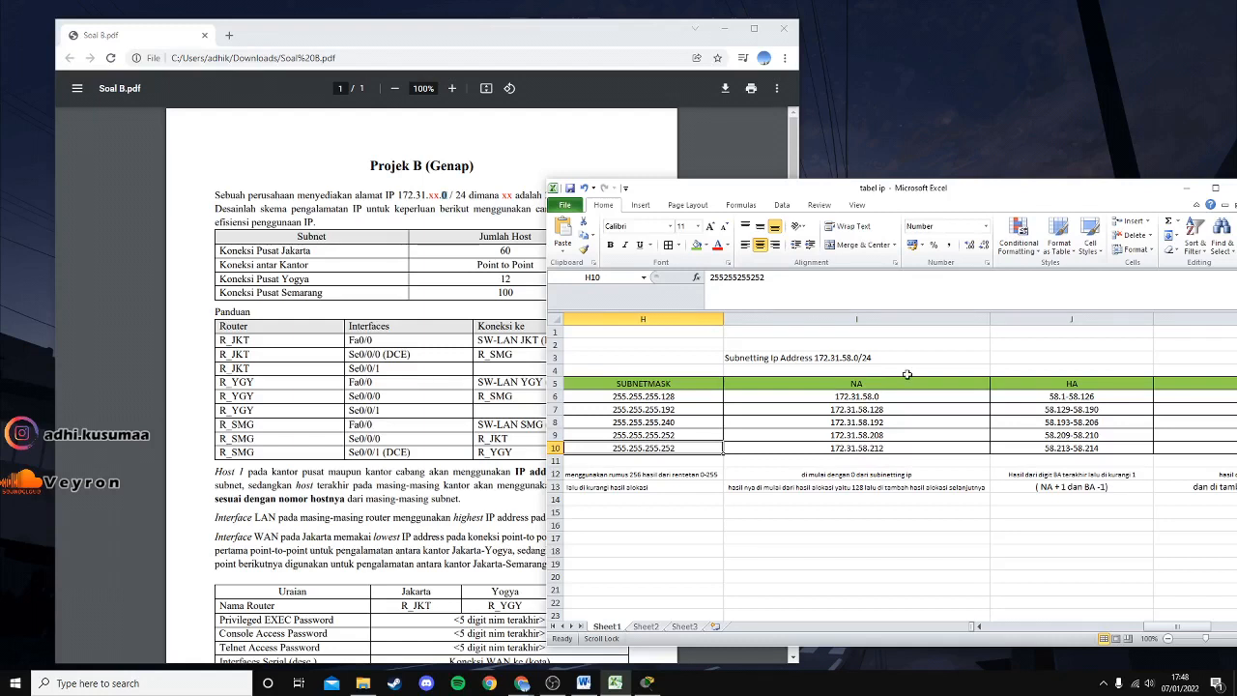
Step through column I network addresses 172.31.58.0 and .128, then maximize Excel.
click(765, 363)
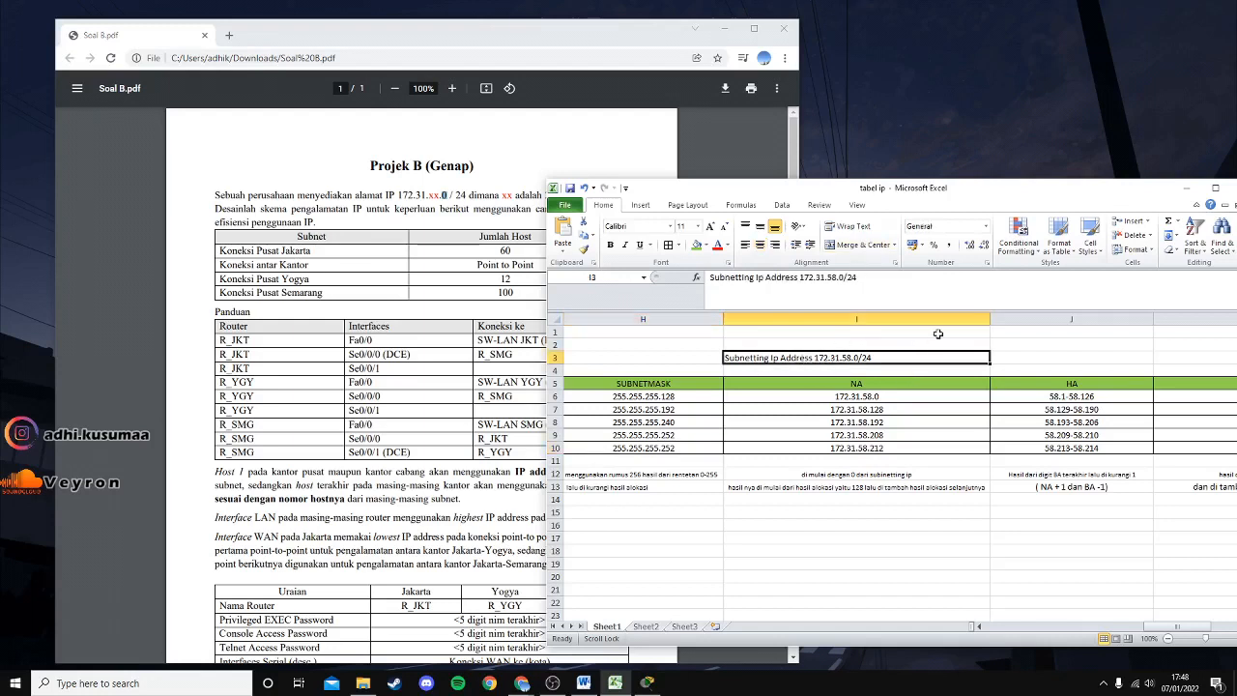
key(Down)
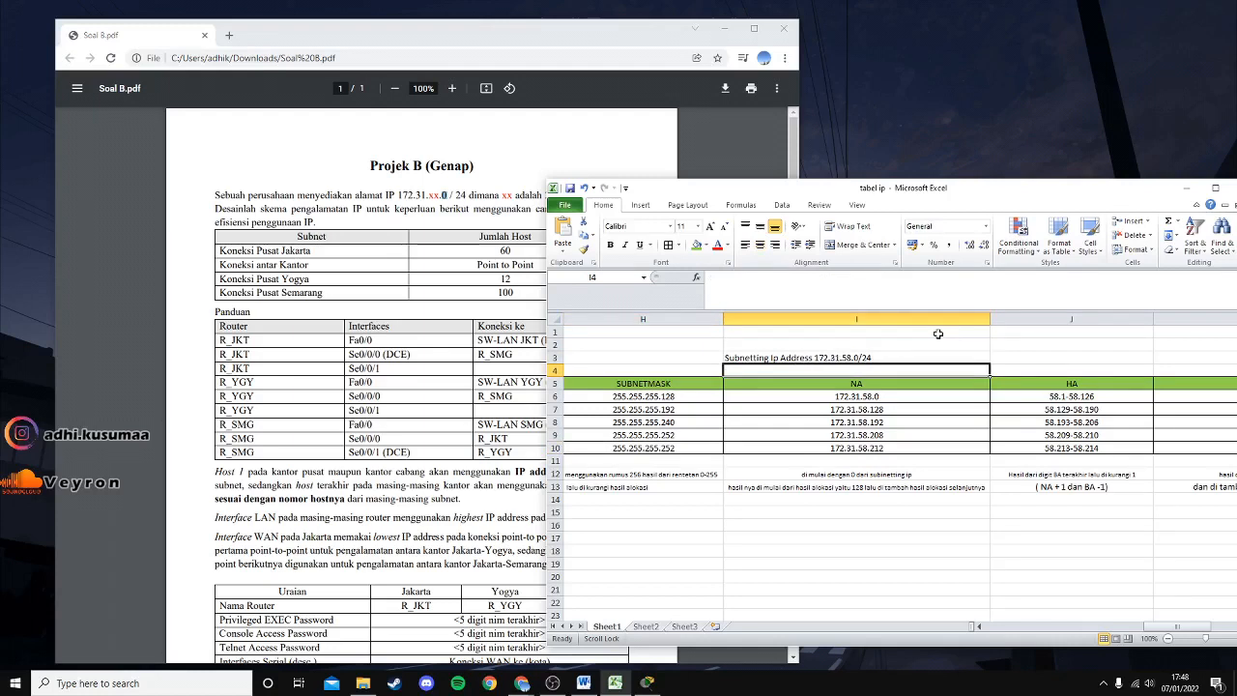
key(Down)
key(Down)
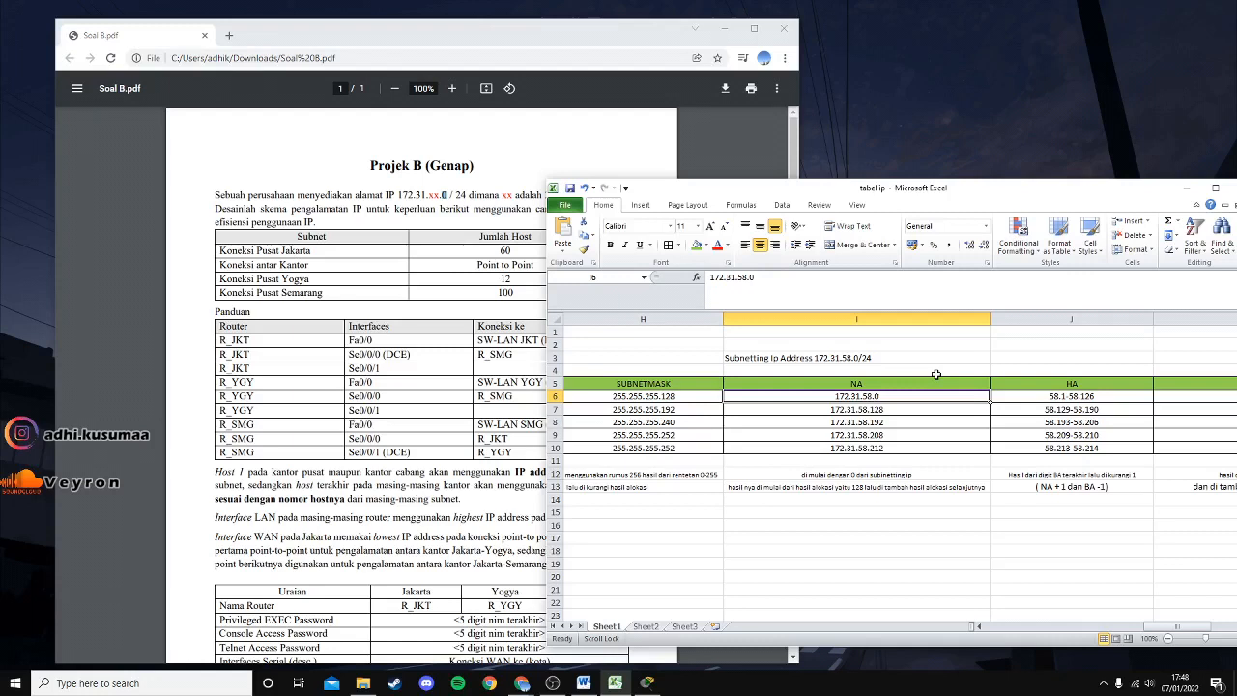
key(Down)
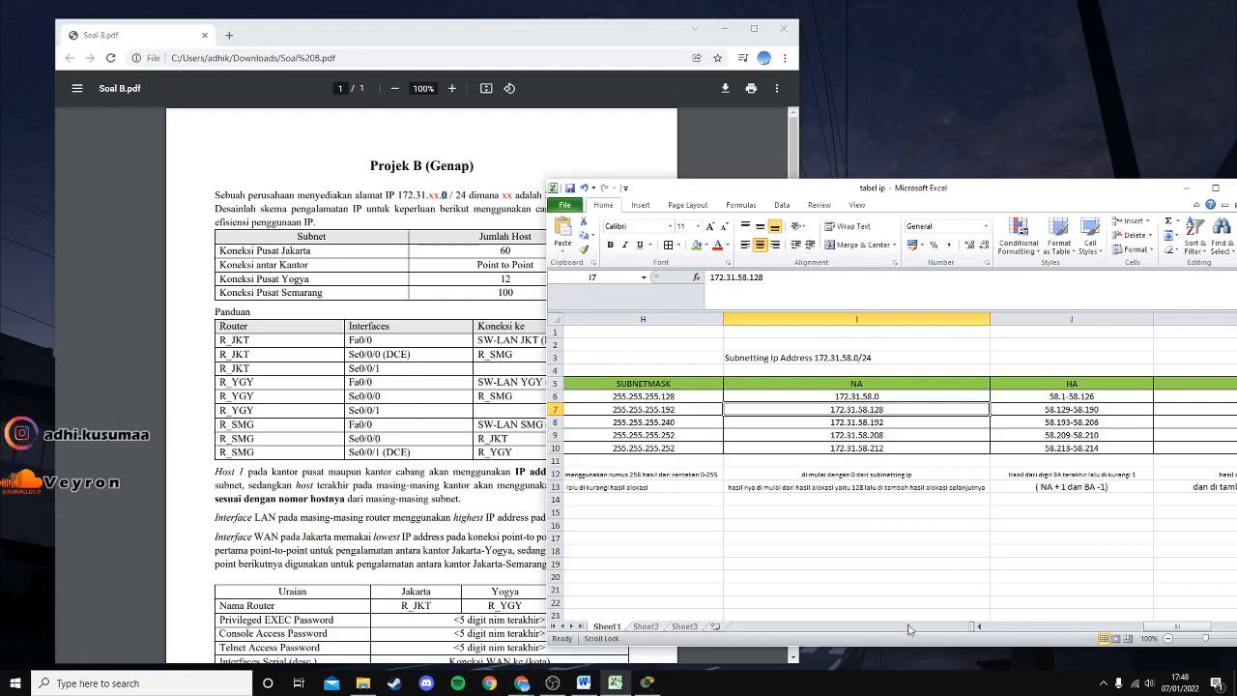
drag(1153, 628, 1076, 630)
click(1133, 616)
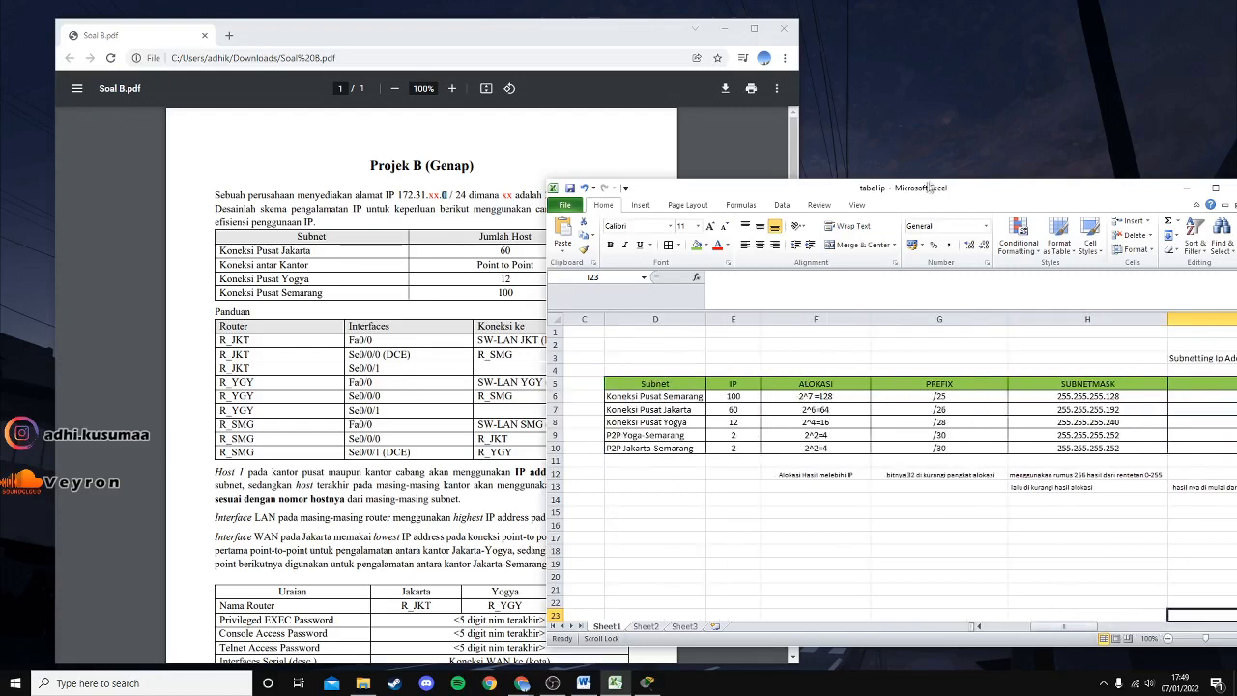
double_click(928, 188)
click(299, 217)
drag(908, 654, 922, 654)
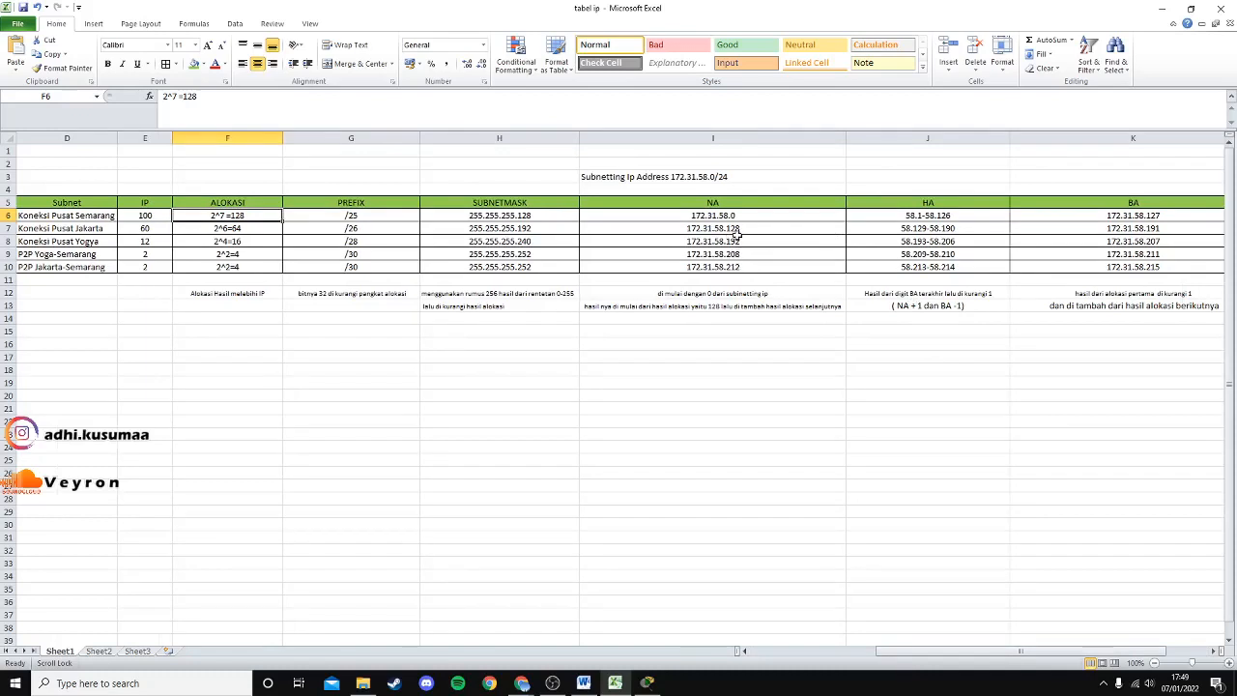
click(735, 229)
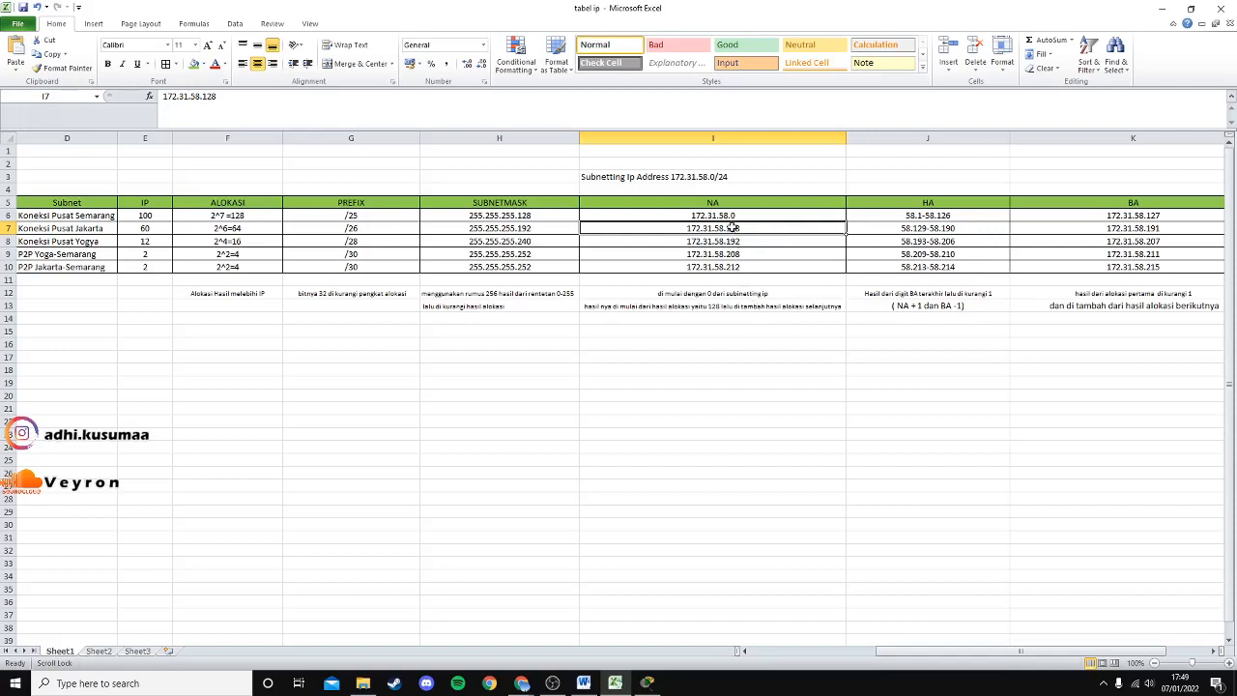
click(233, 233)
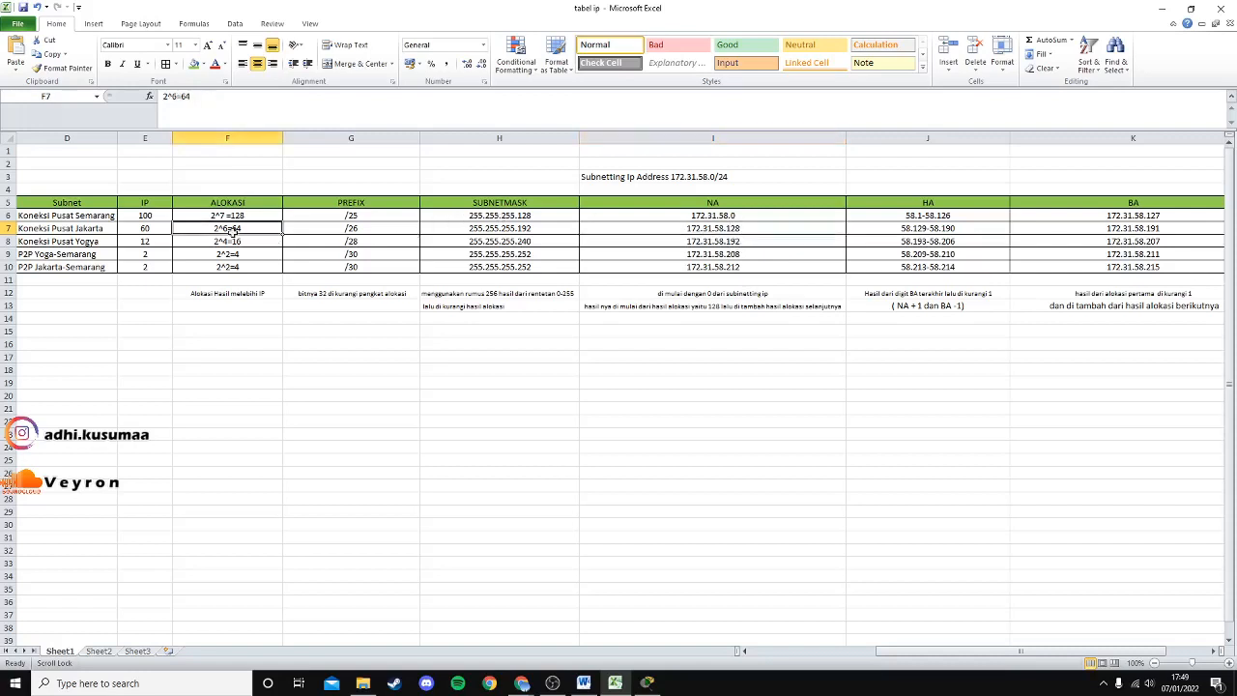
click(742, 241)
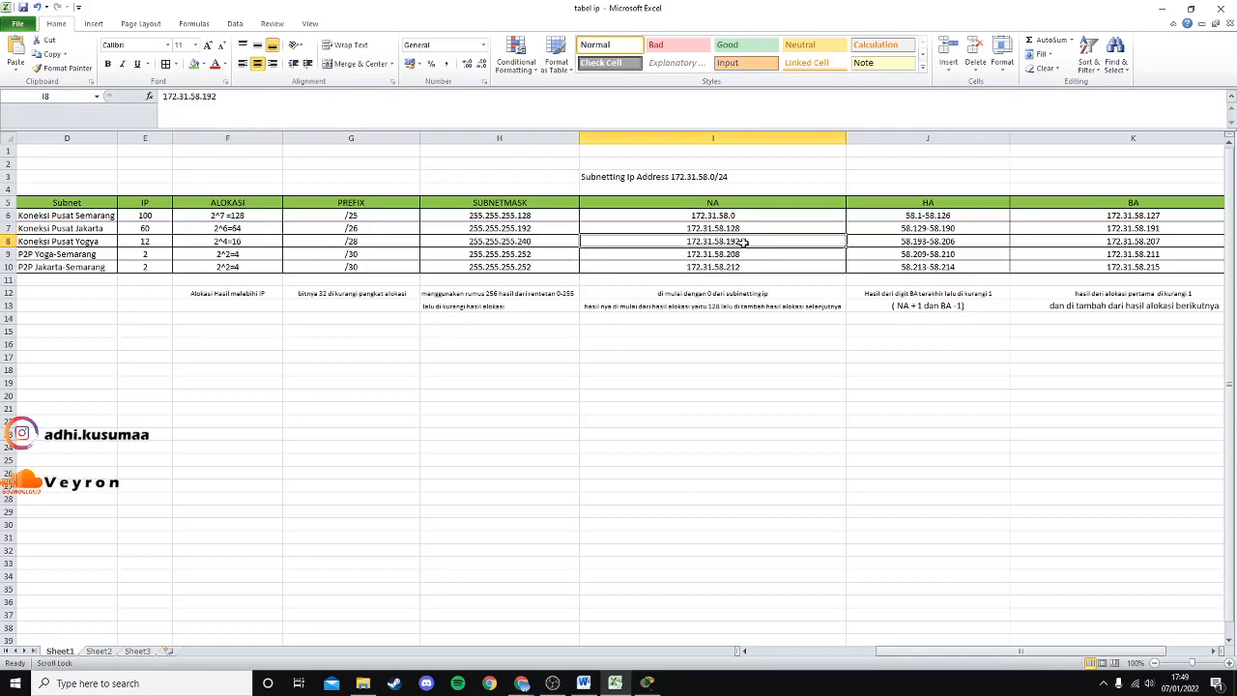
click(254, 243)
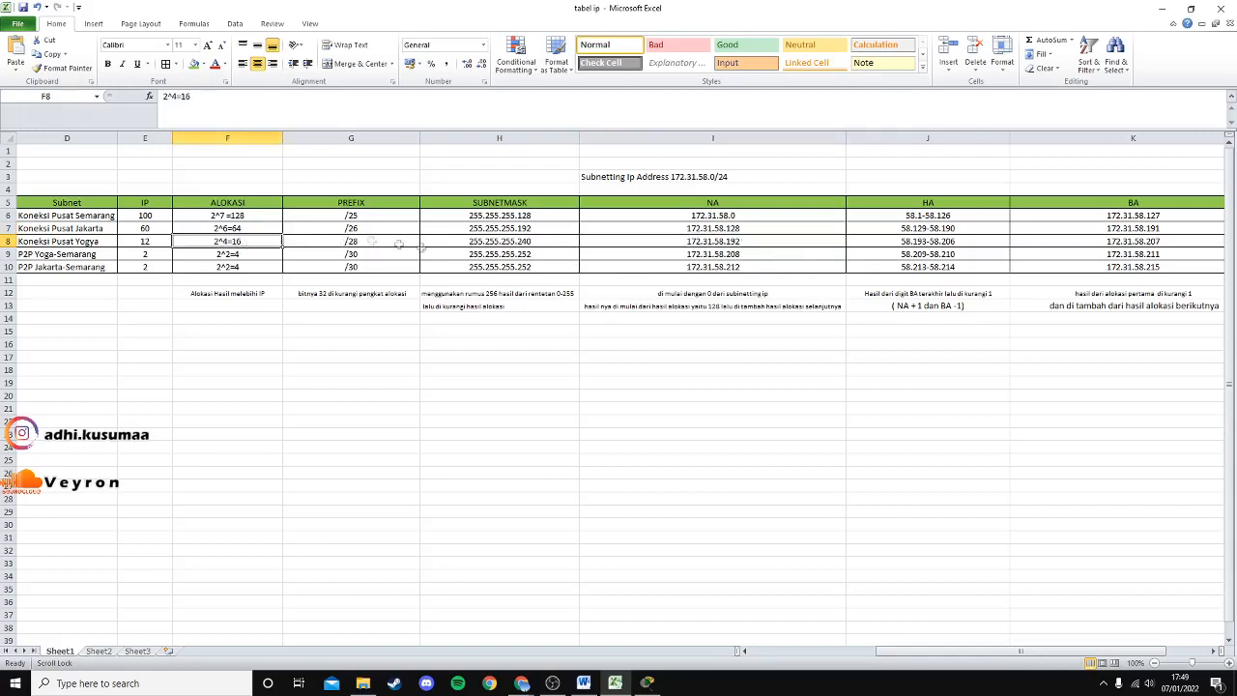
click(734, 256)
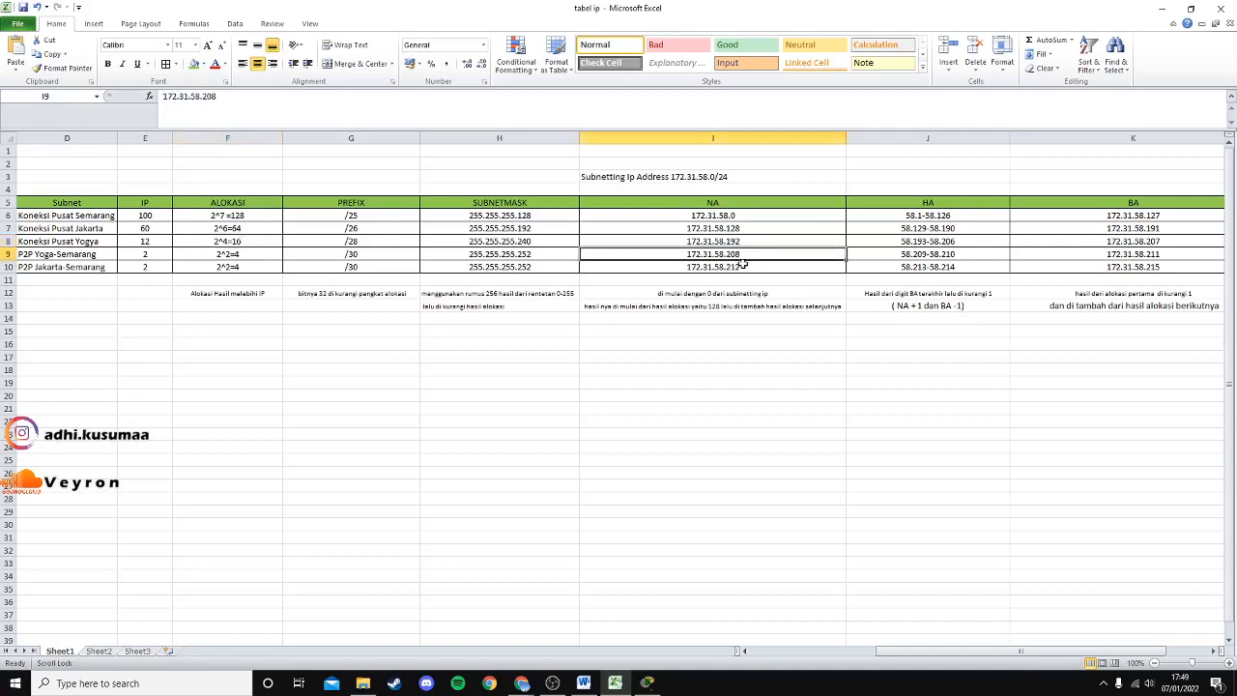
click(276, 257)
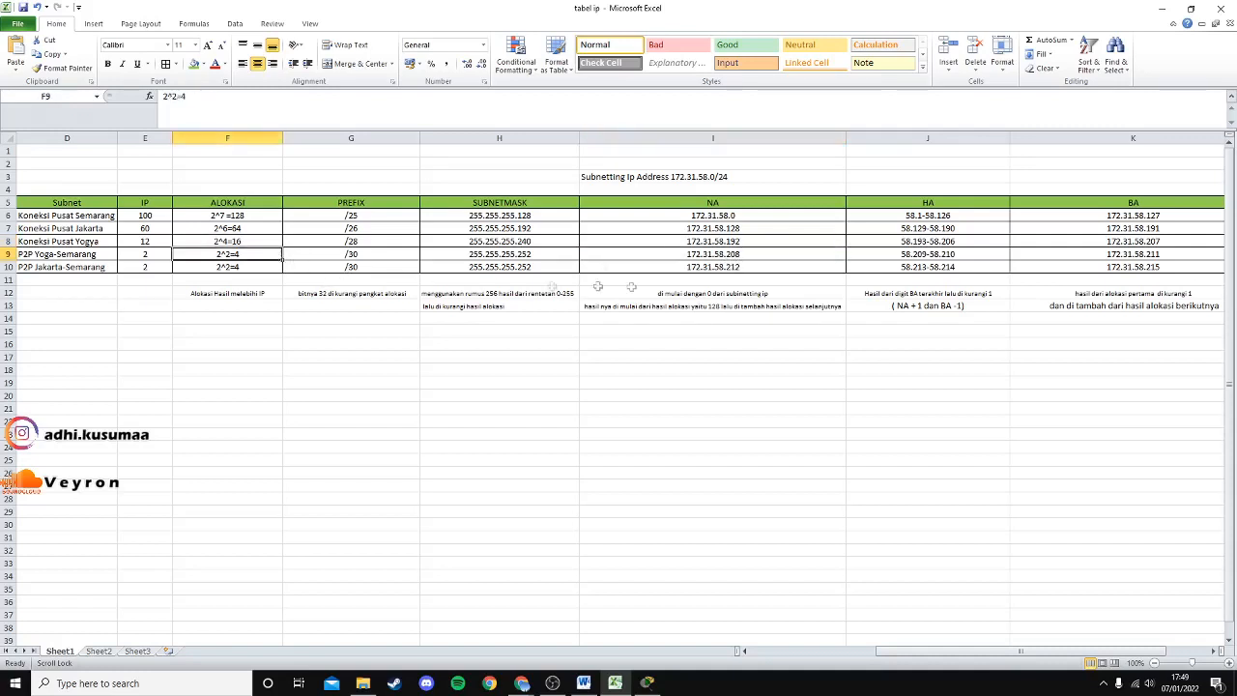
click(743, 274)
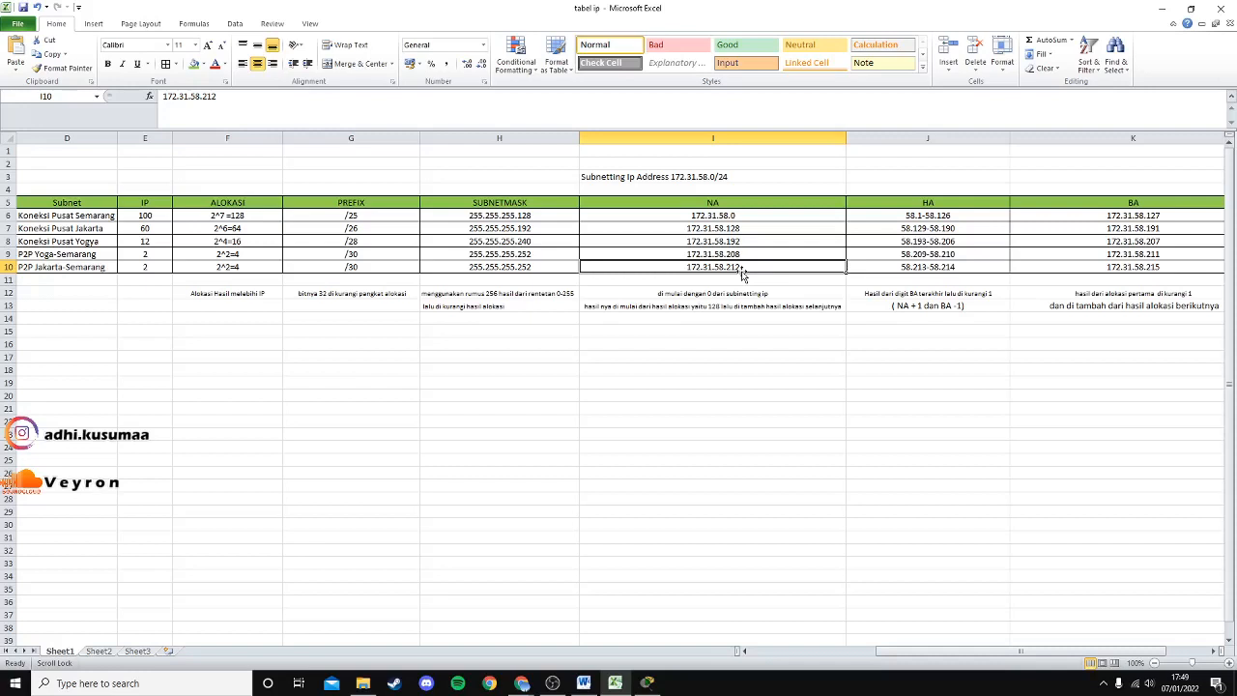
key(Up)
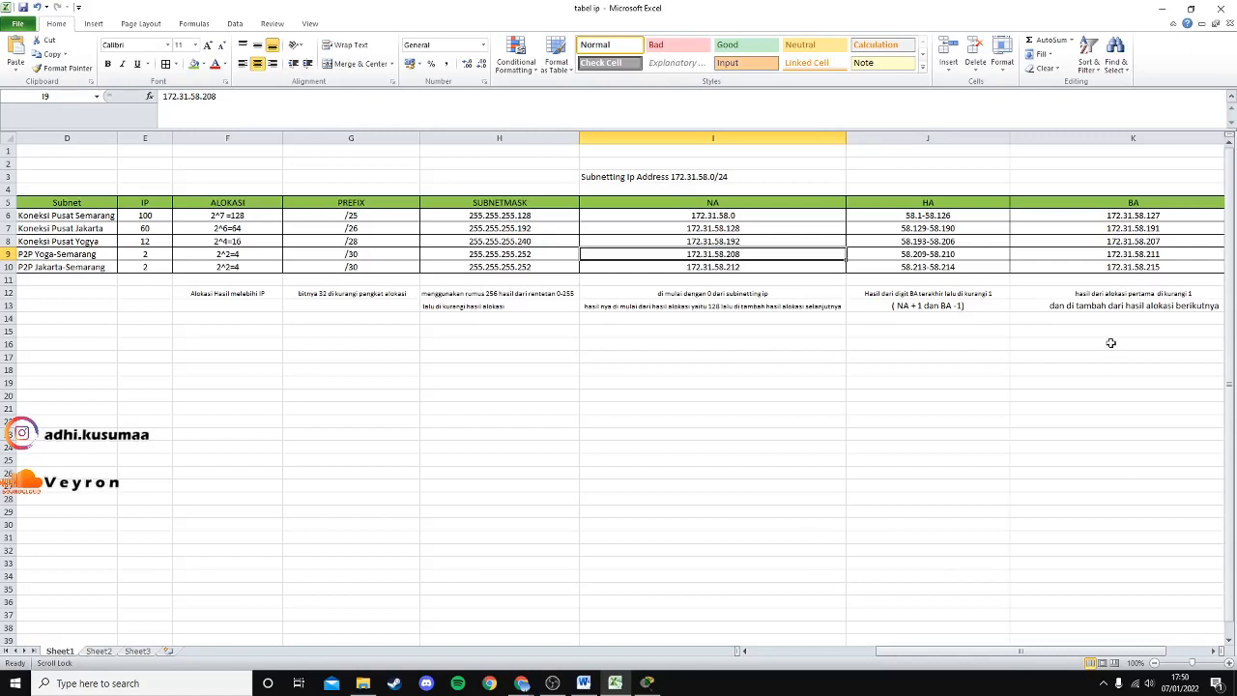
drag(942, 653, 976, 654)
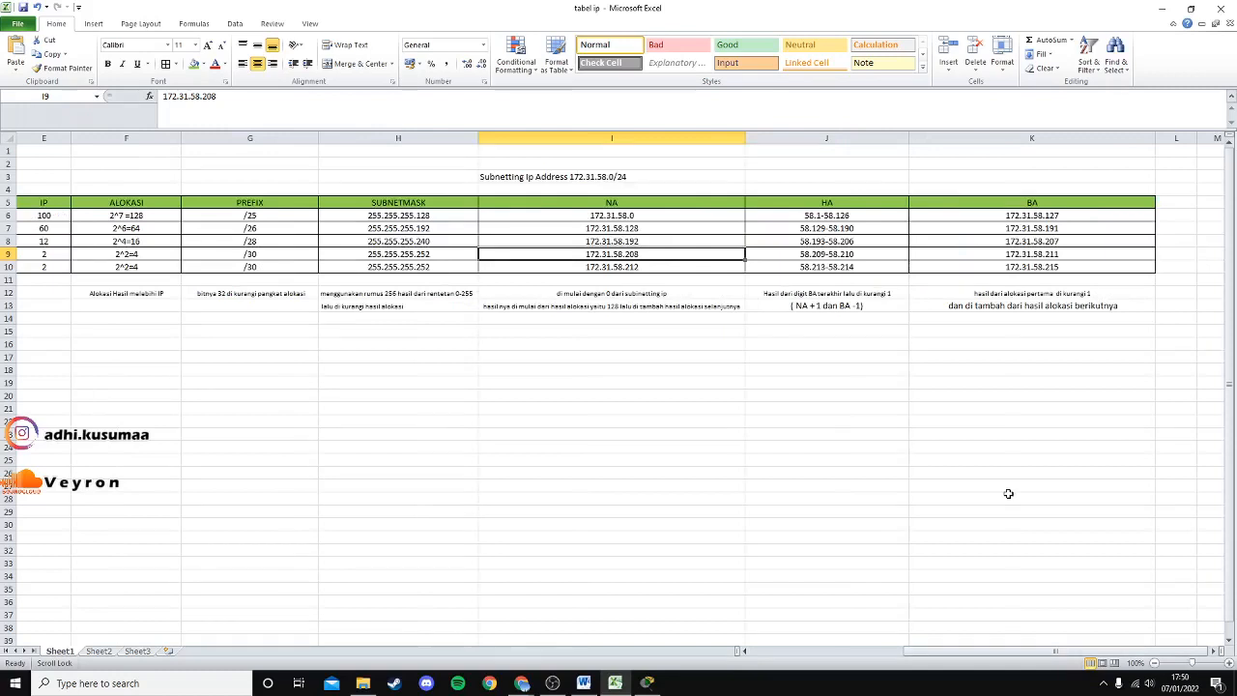
click(853, 216)
click(857, 229)
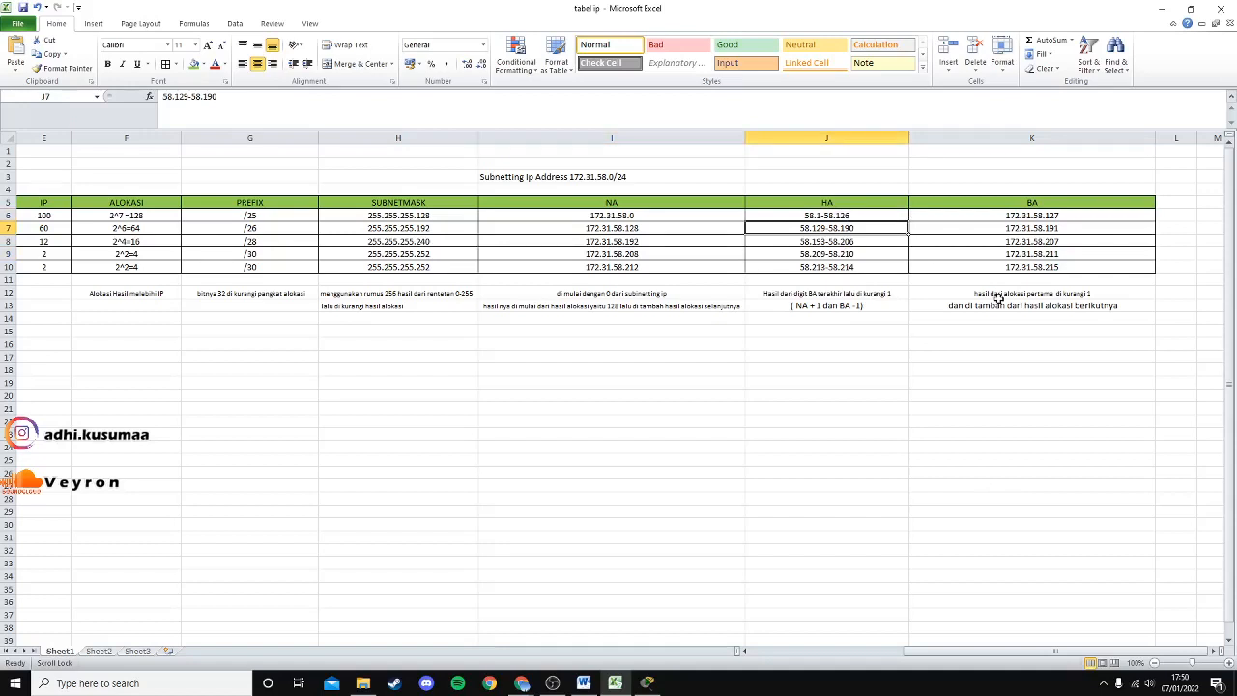
drag(1010, 652, 973, 655)
click(243, 228)
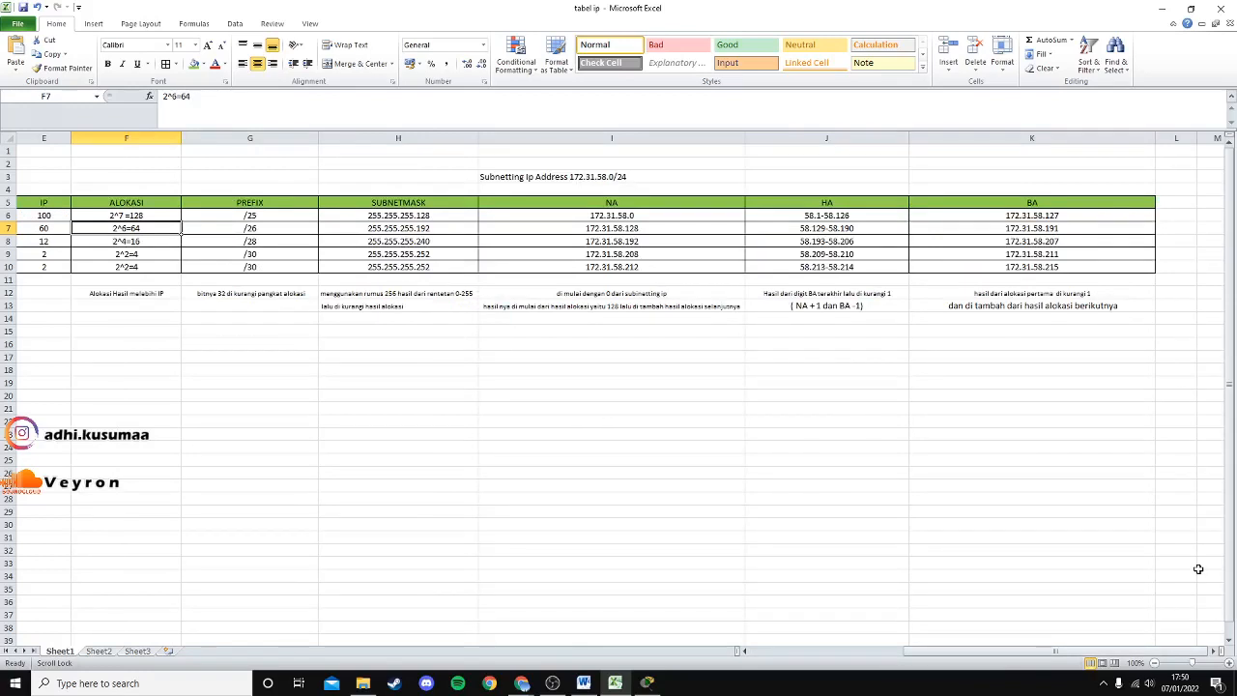
click(1049, 218)
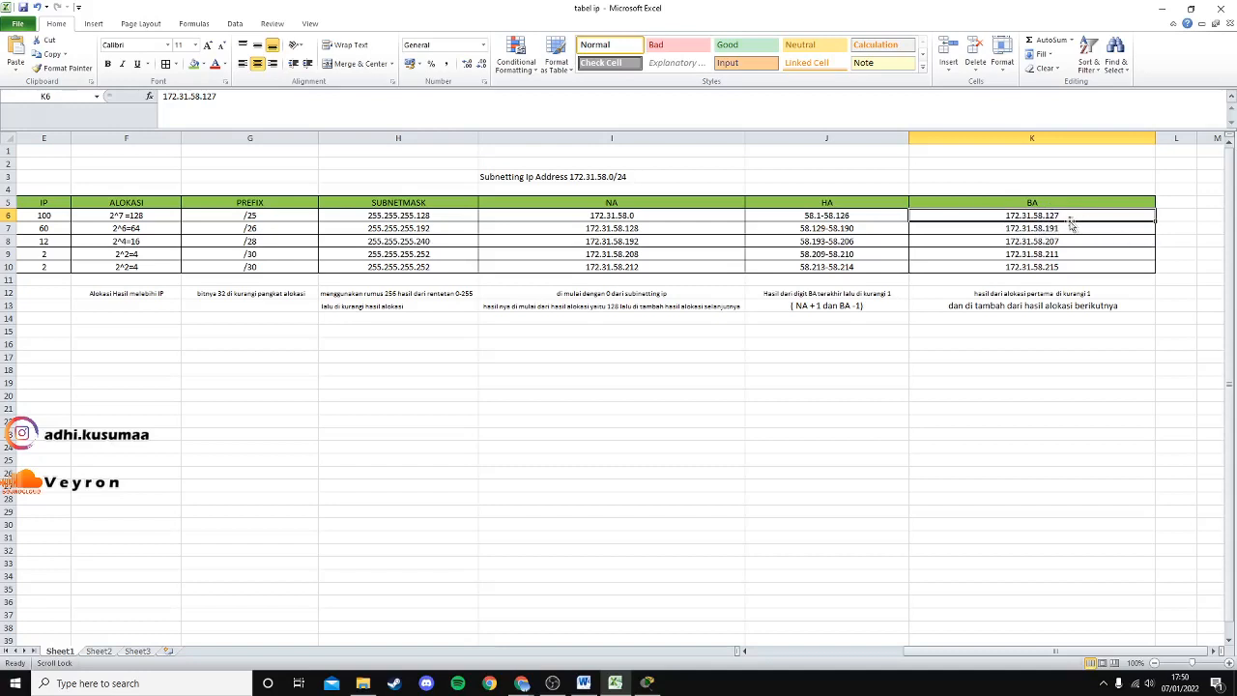
click(1065, 228)
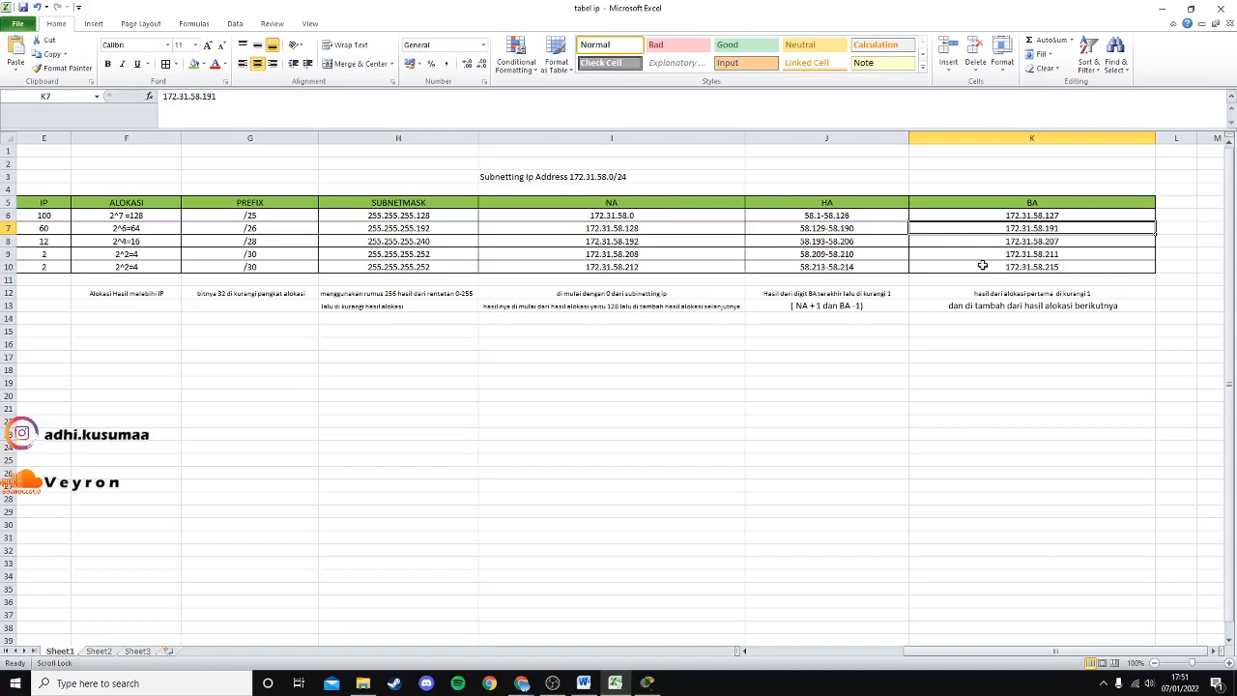
click(142, 241)
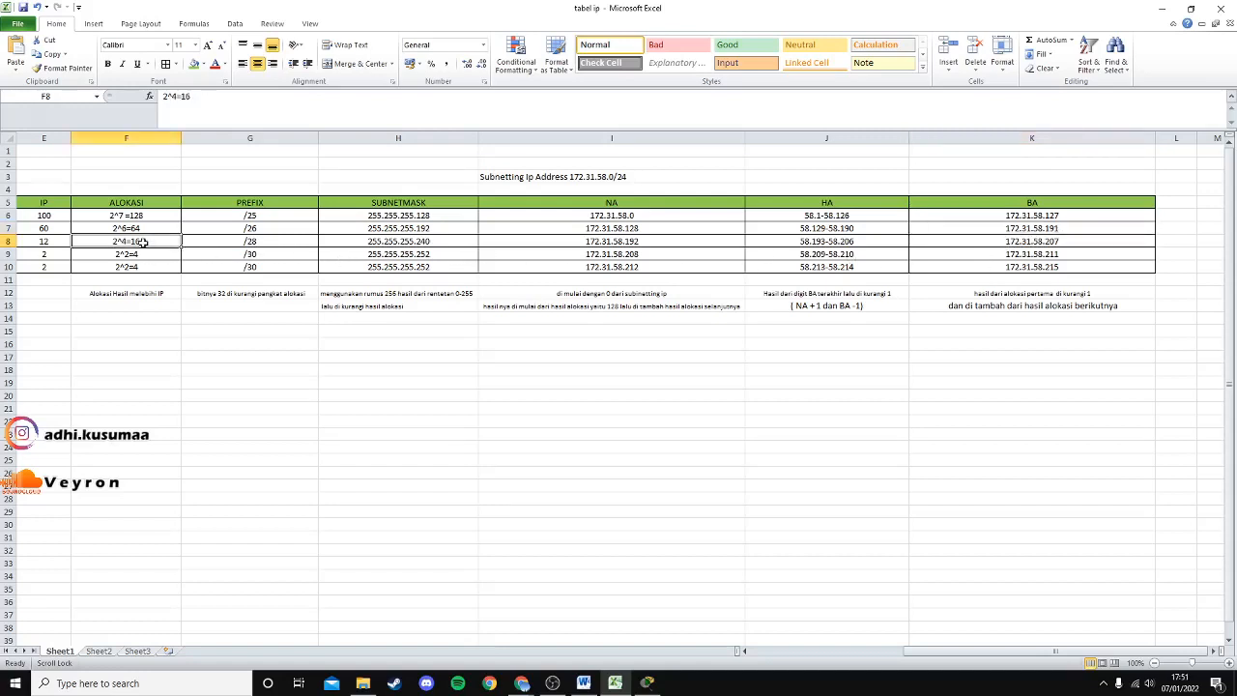
click(1065, 242)
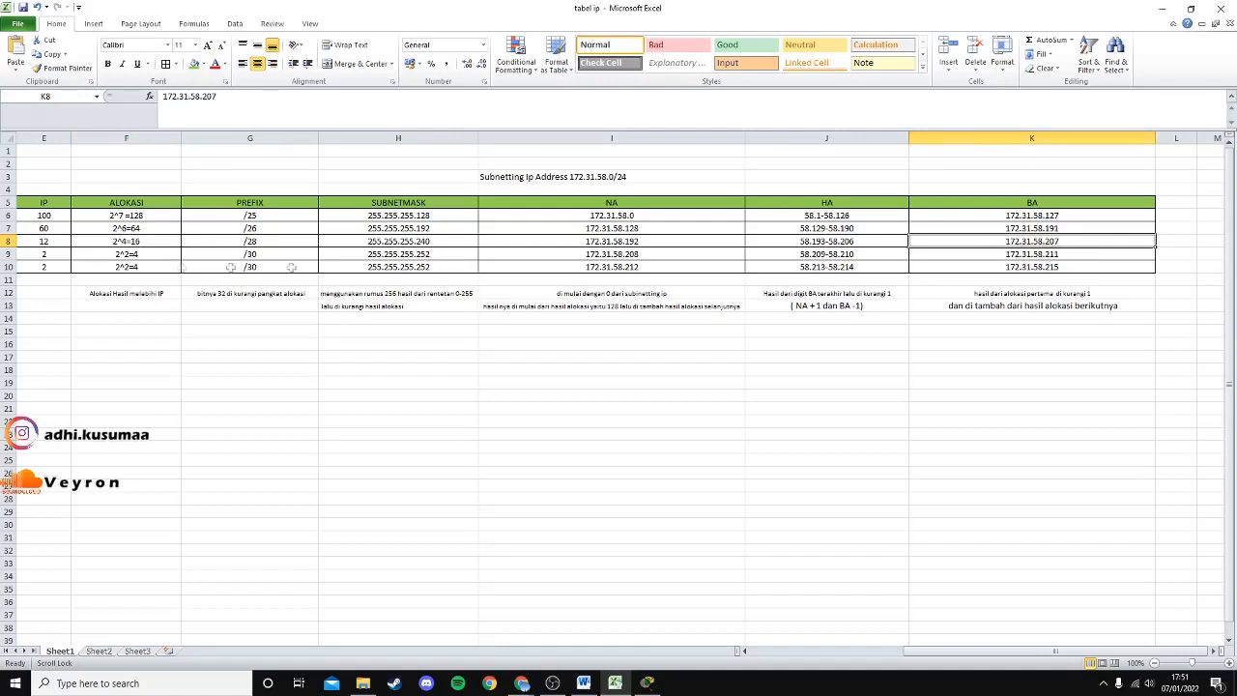
click(1061, 254)
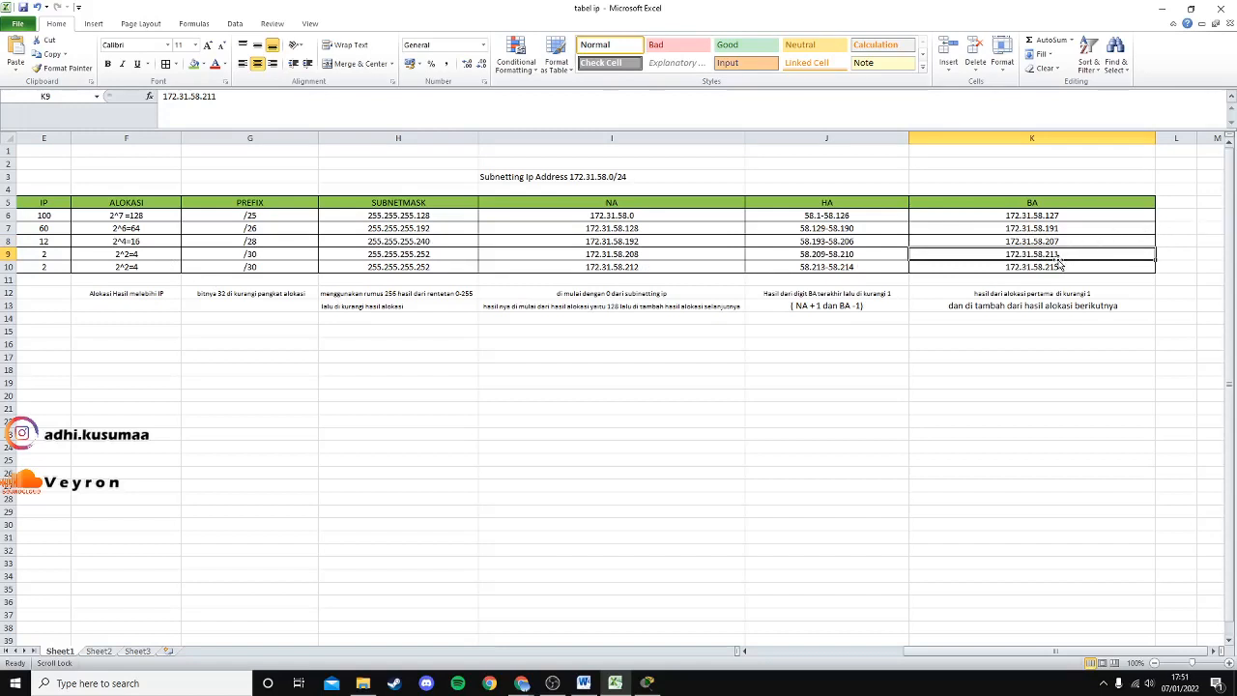
click(142, 269)
click(1062, 268)
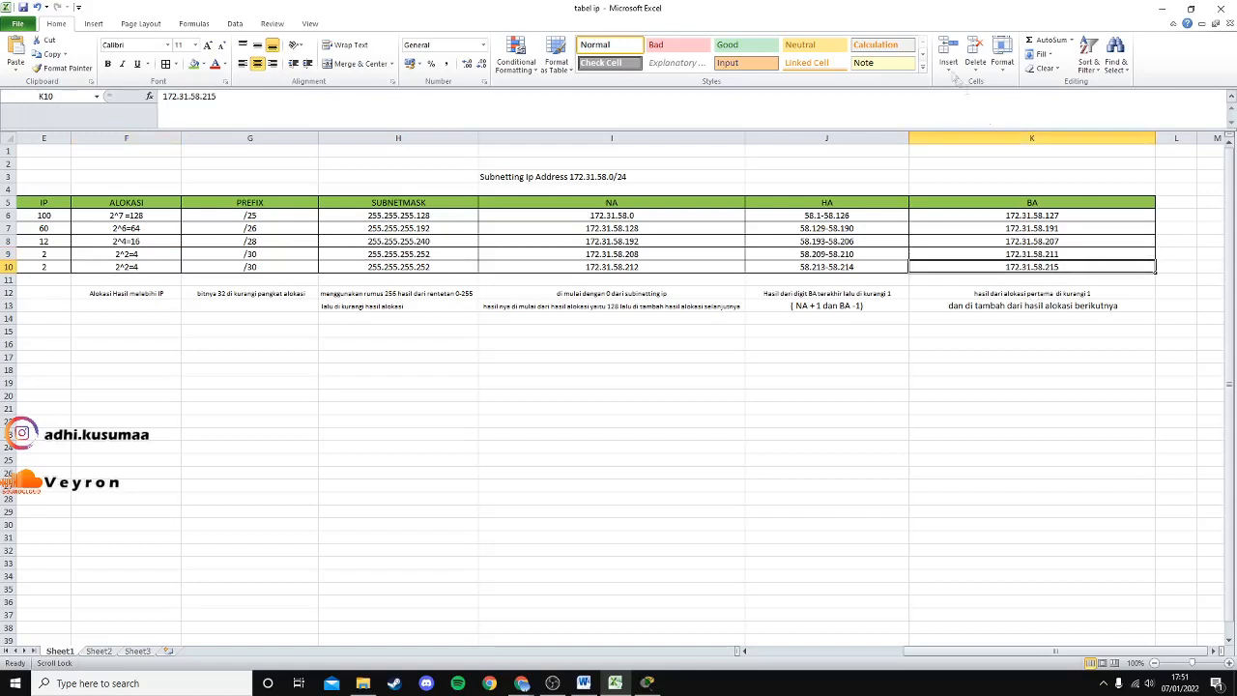
click(1058, 219)
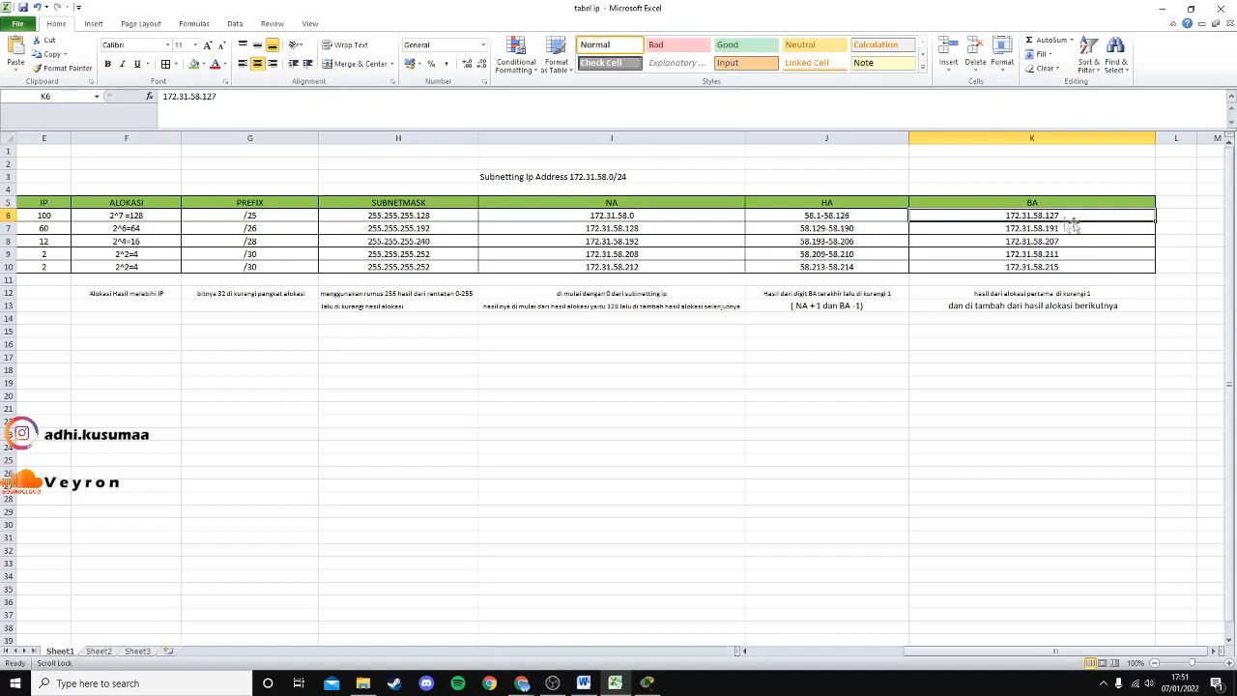
click(1054, 230)
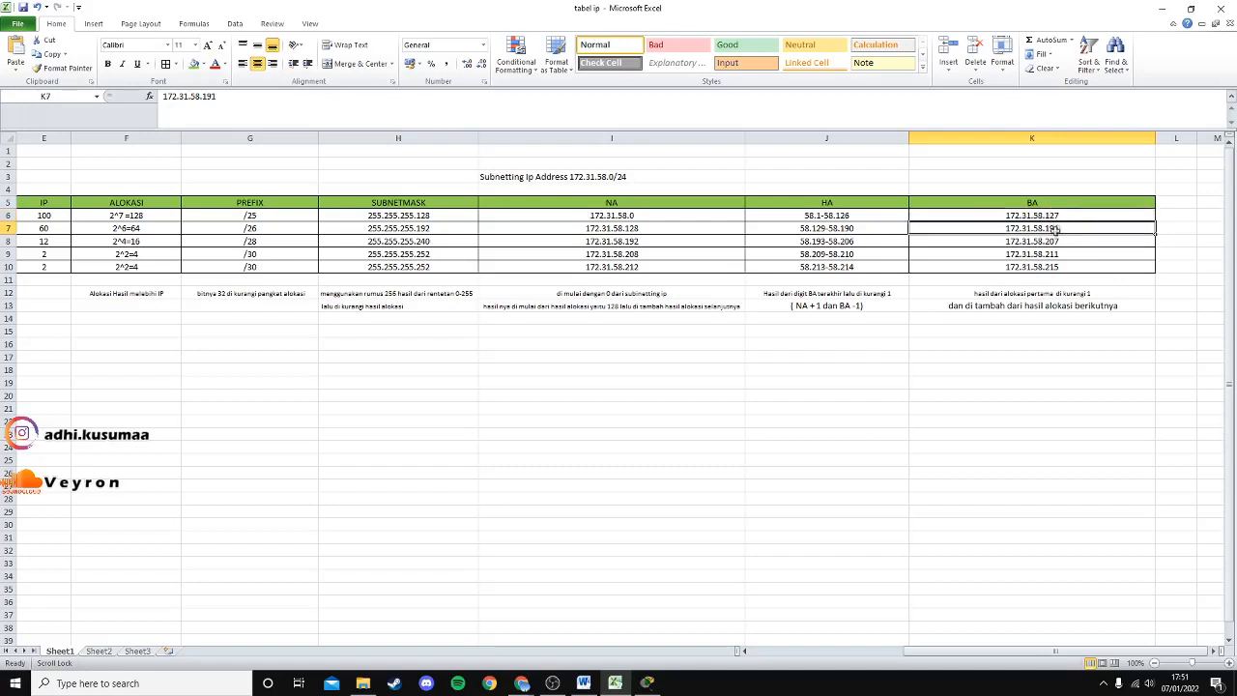
click(136, 231)
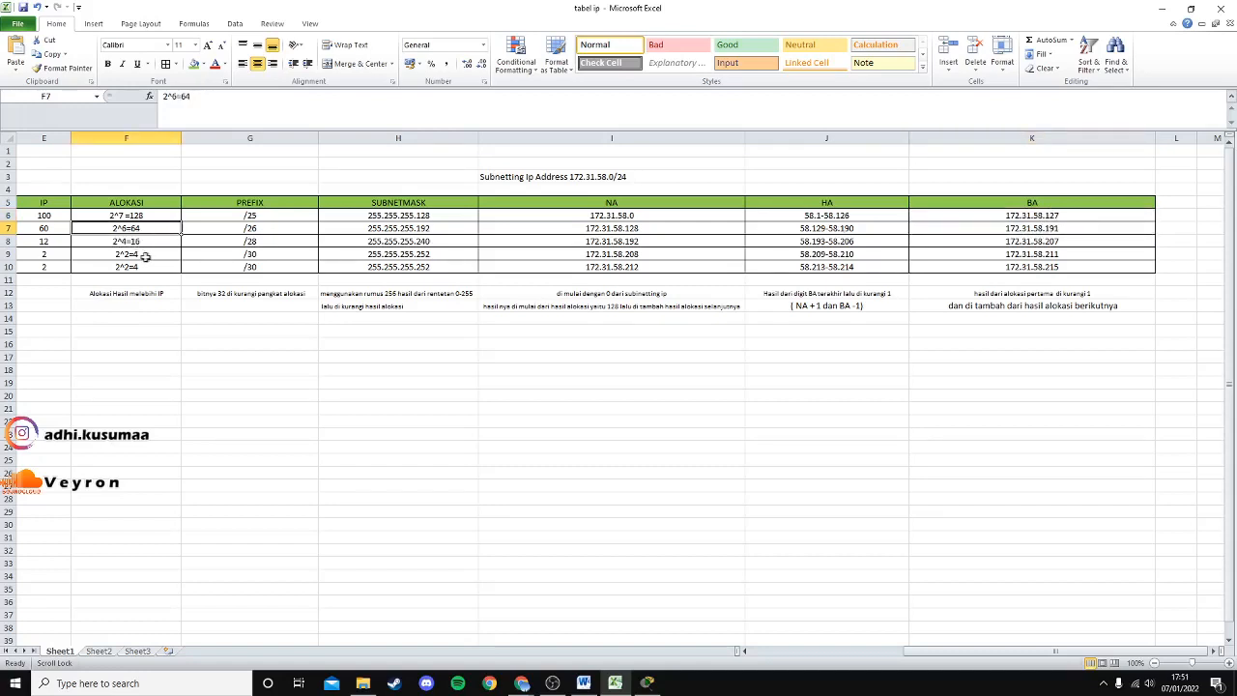
click(1051, 244)
key(Down)
key(Down)
click(1056, 254)
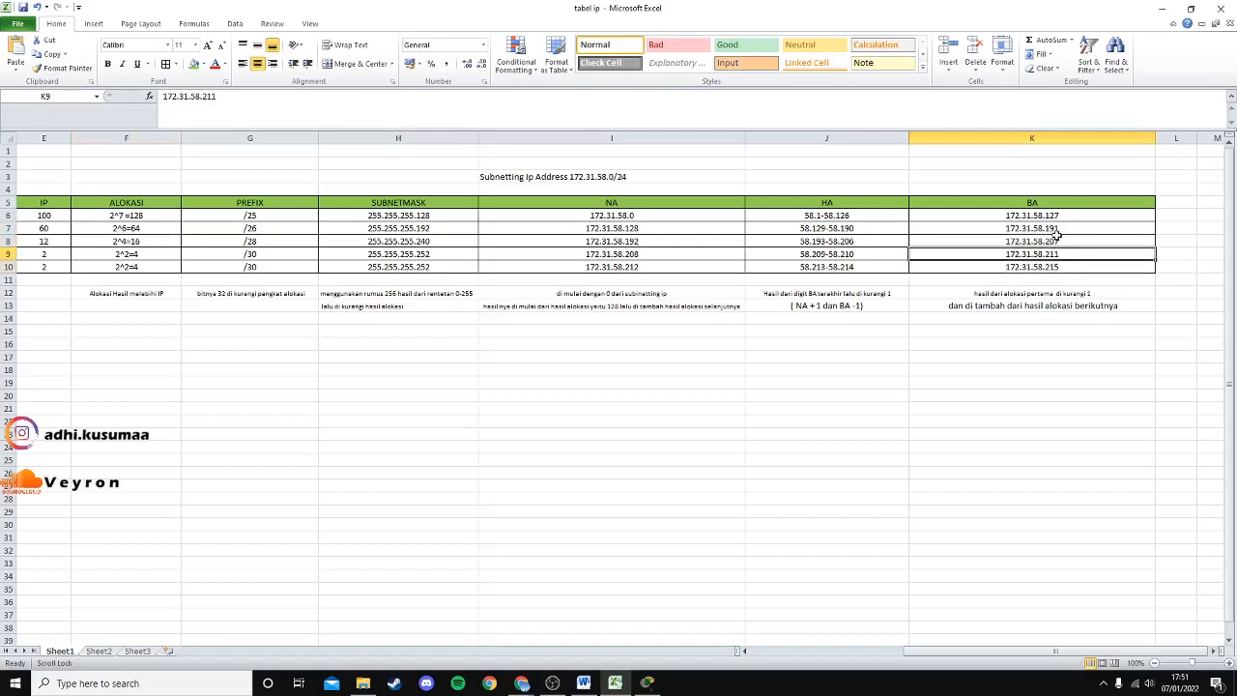
key(Down)
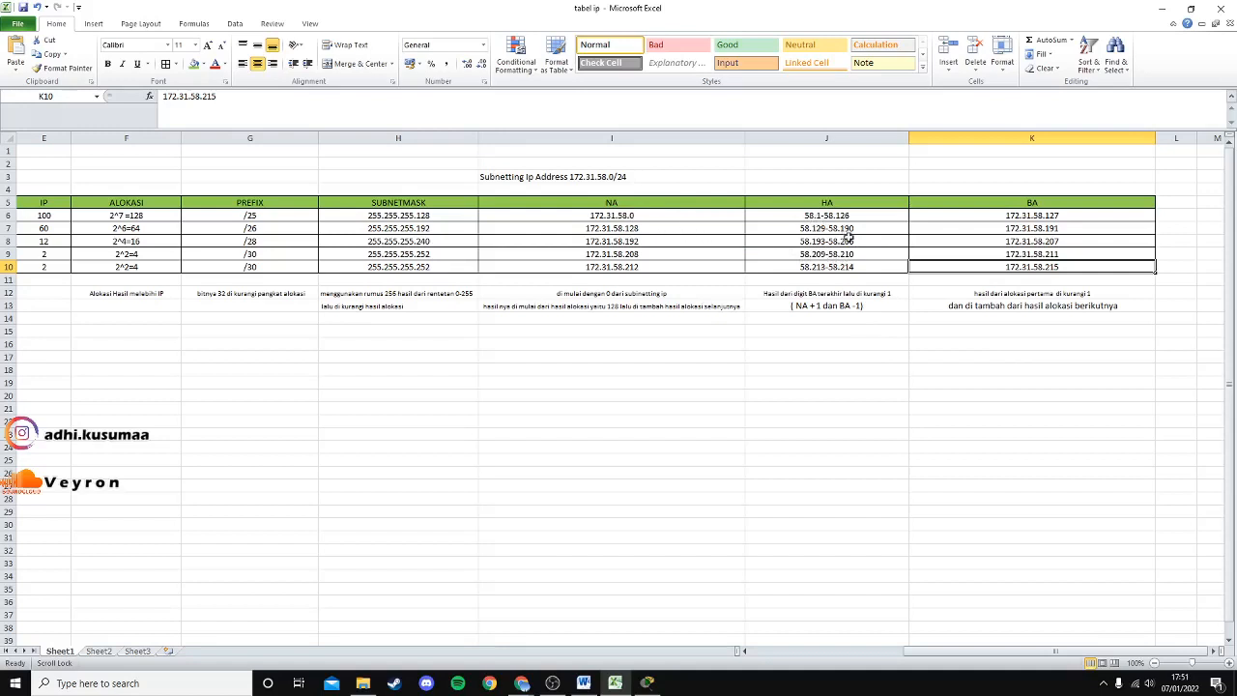
click(667, 216)
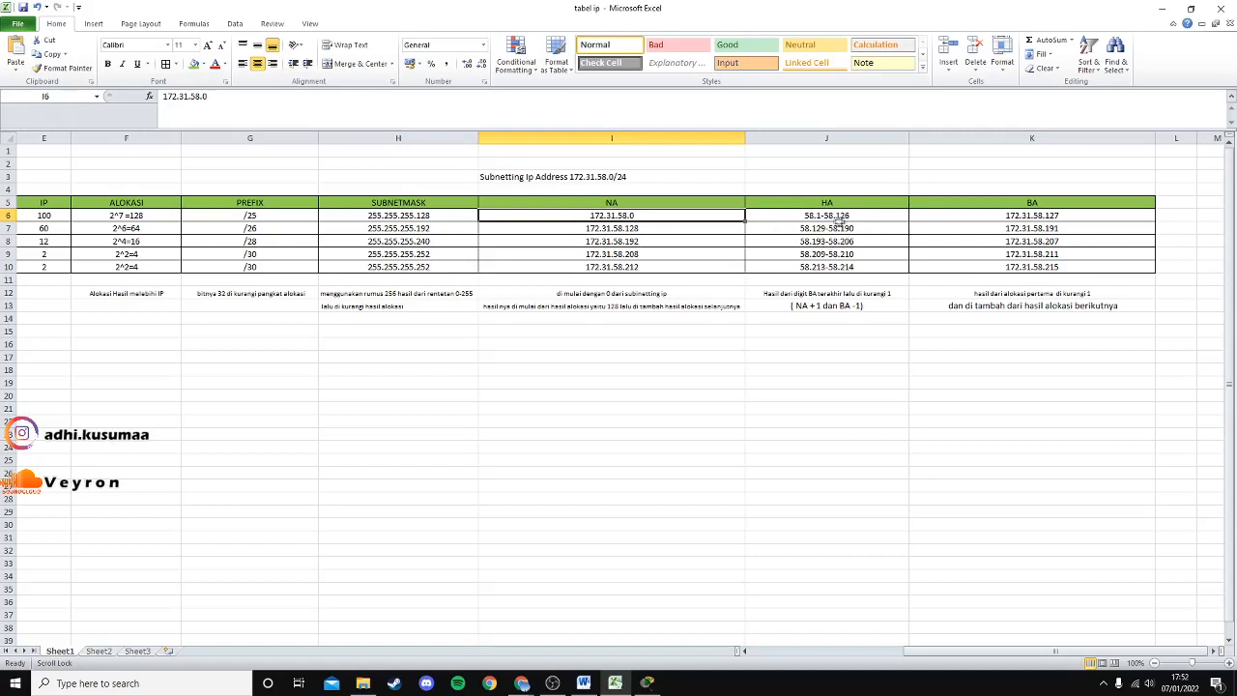
click(847, 214)
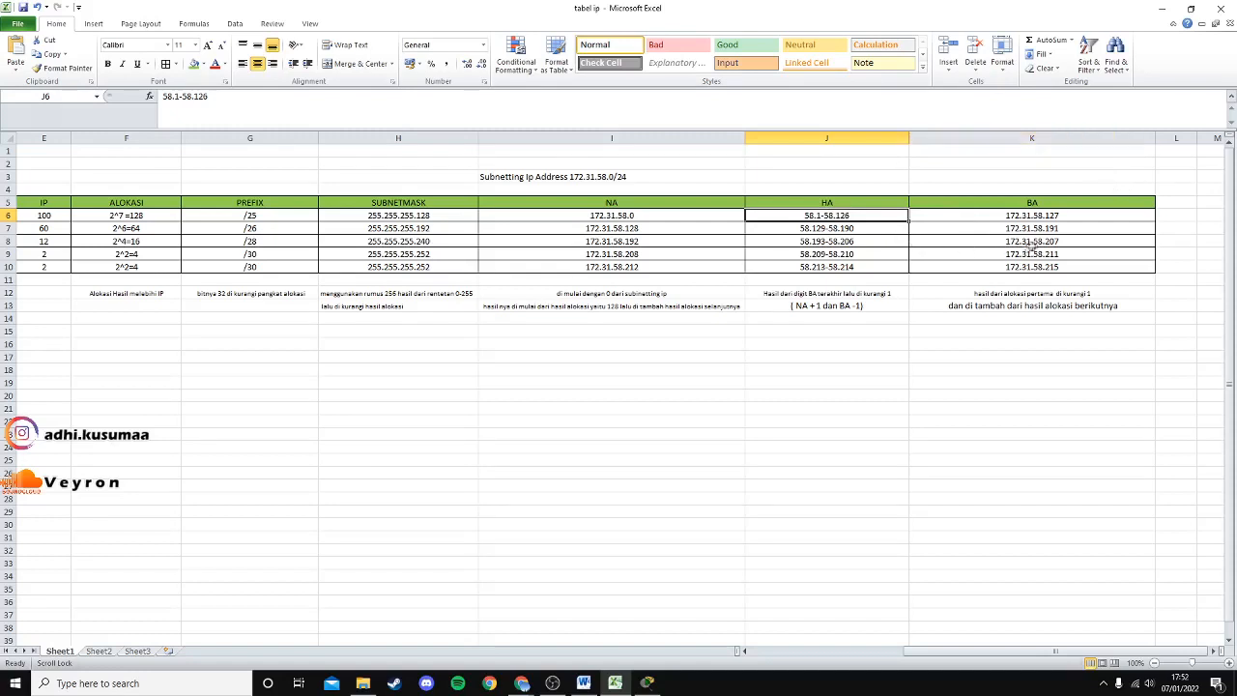
click(1039, 215)
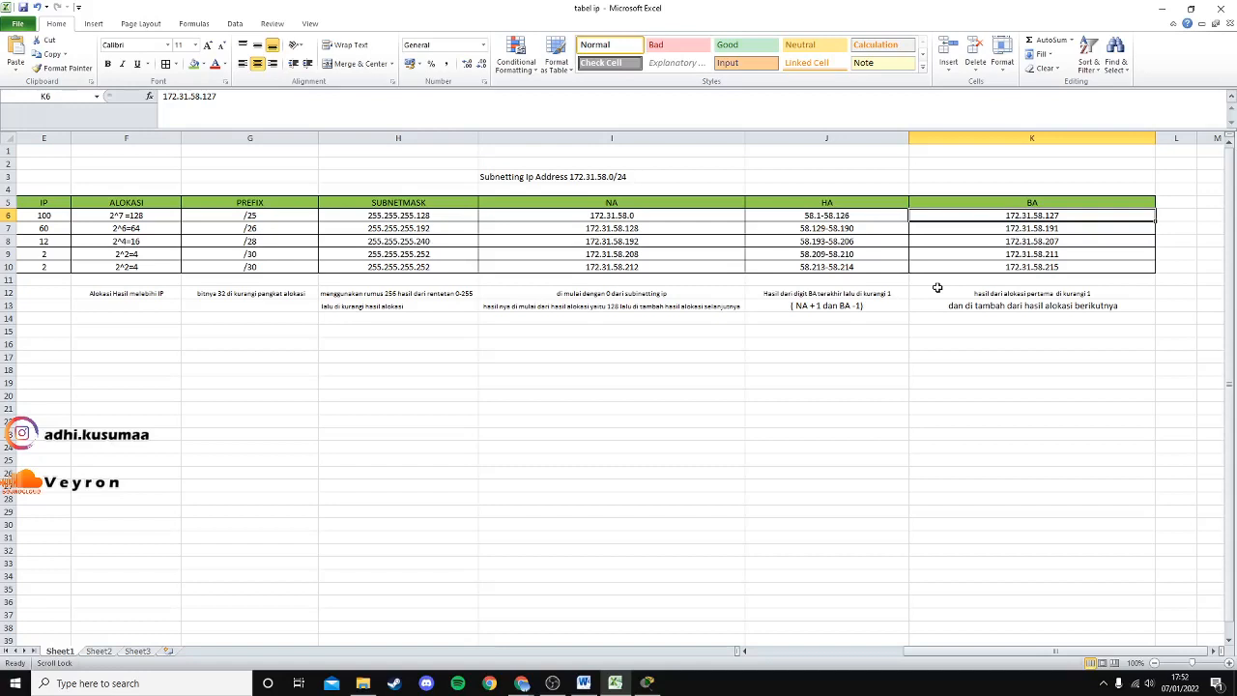
click(850, 307)
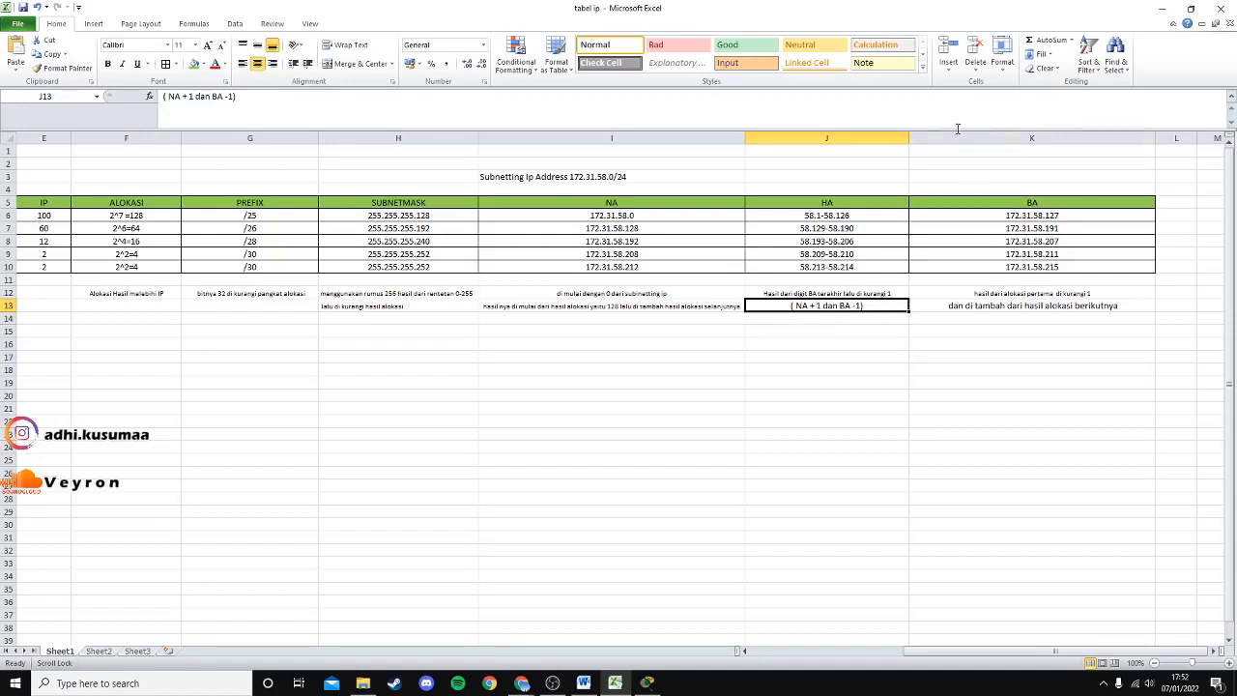
click(820, 233)
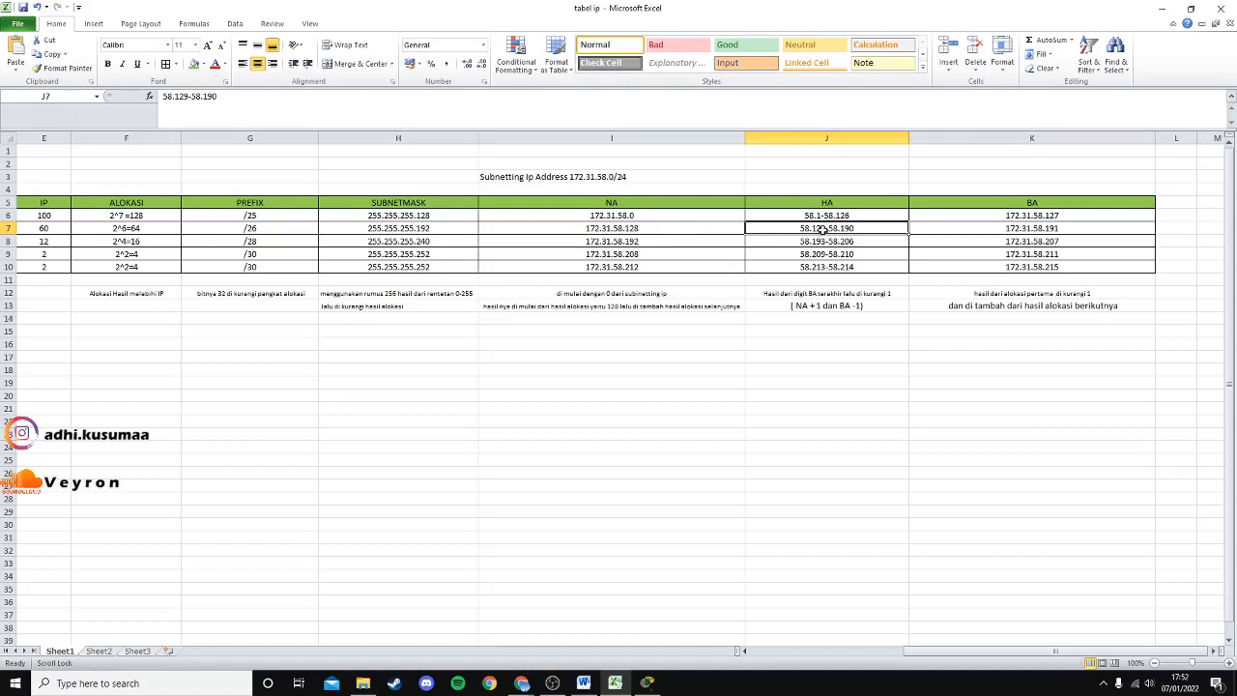
click(1063, 228)
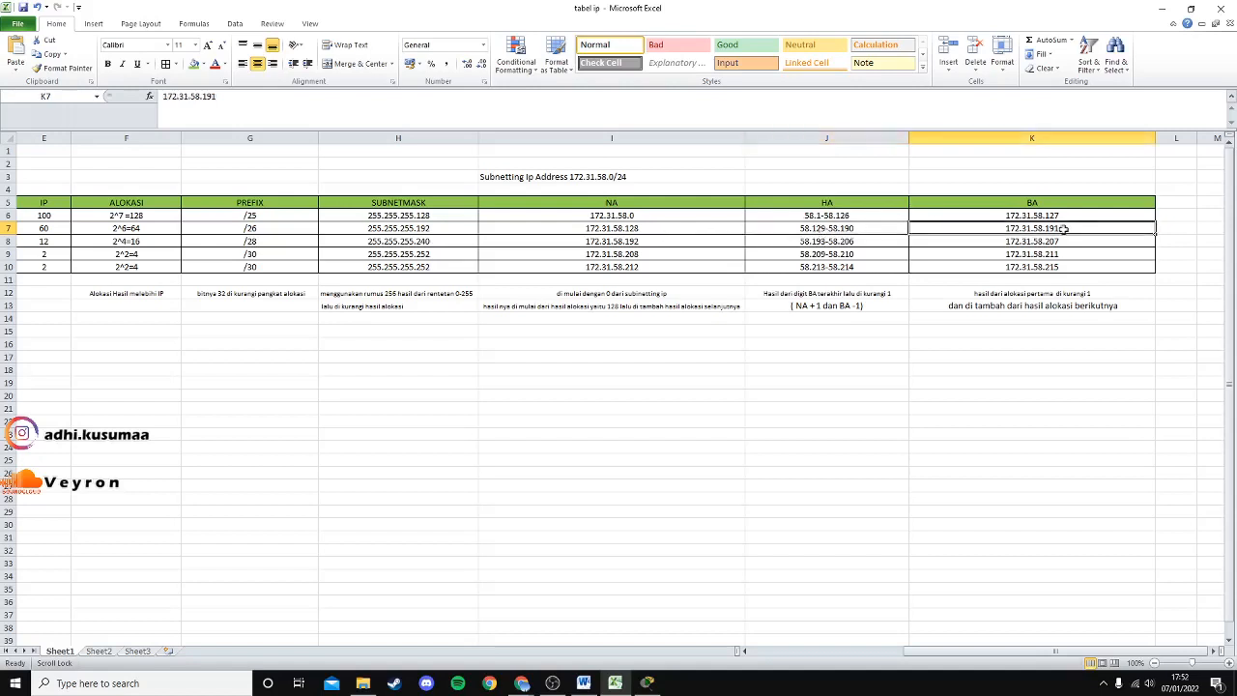
click(855, 232)
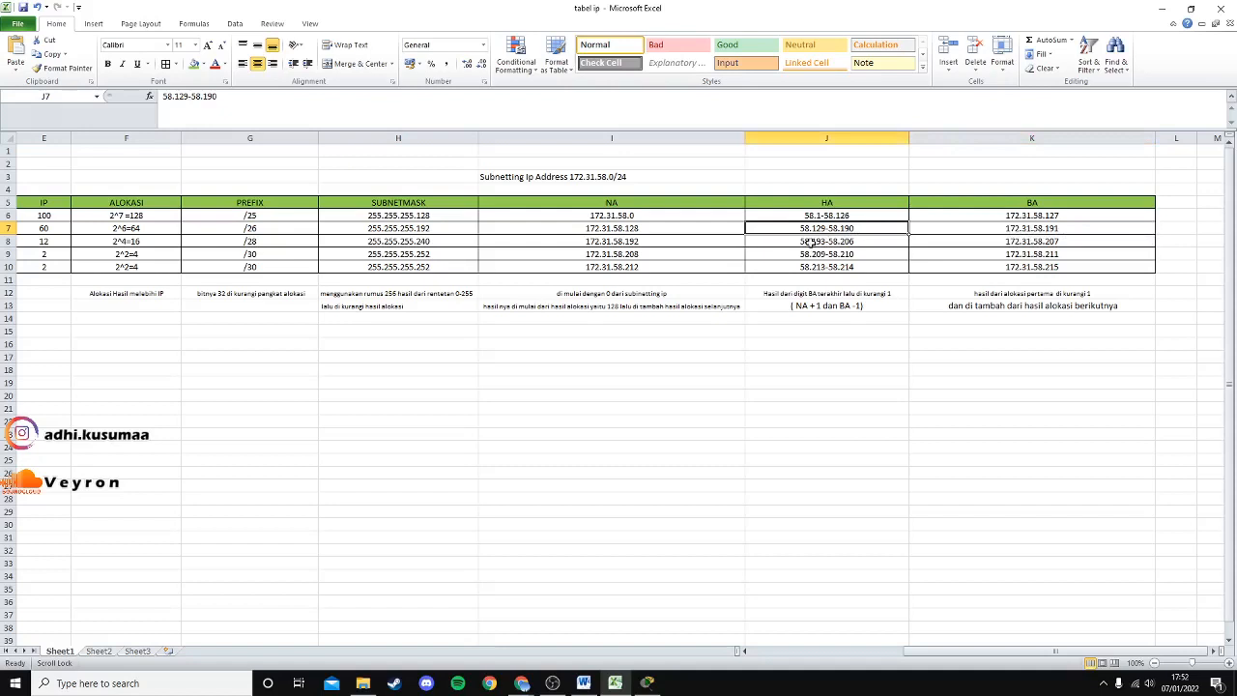
click(633, 244)
click(811, 247)
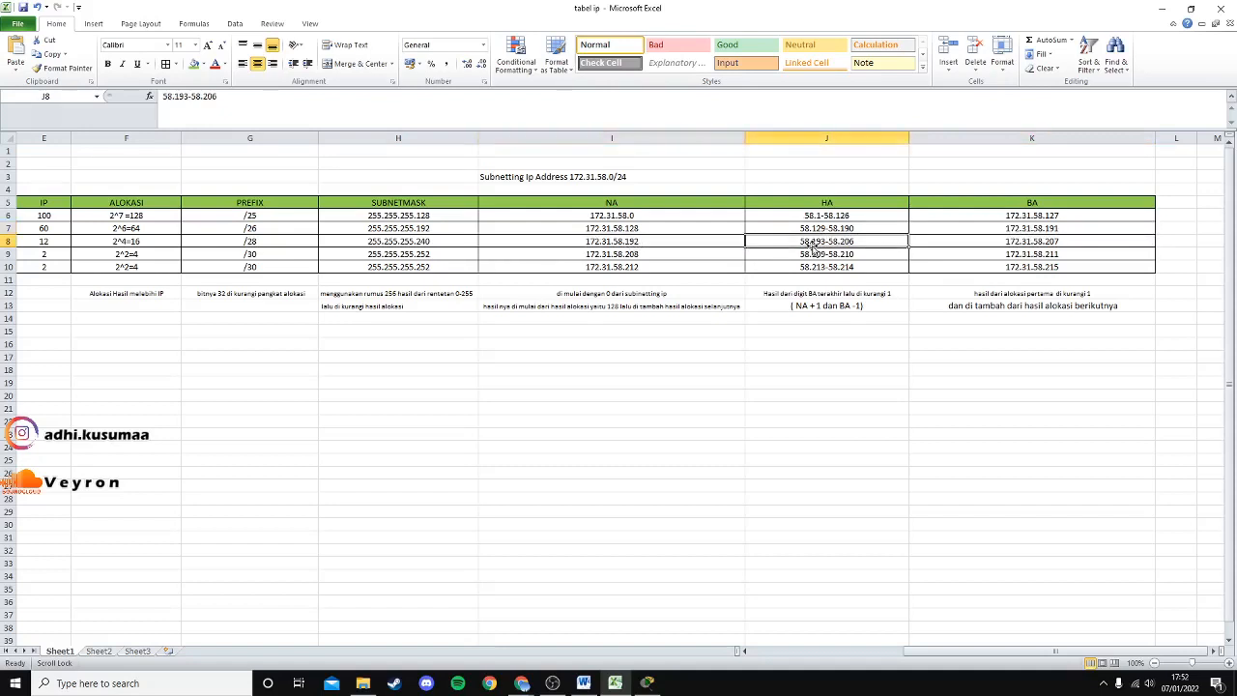
click(1051, 244)
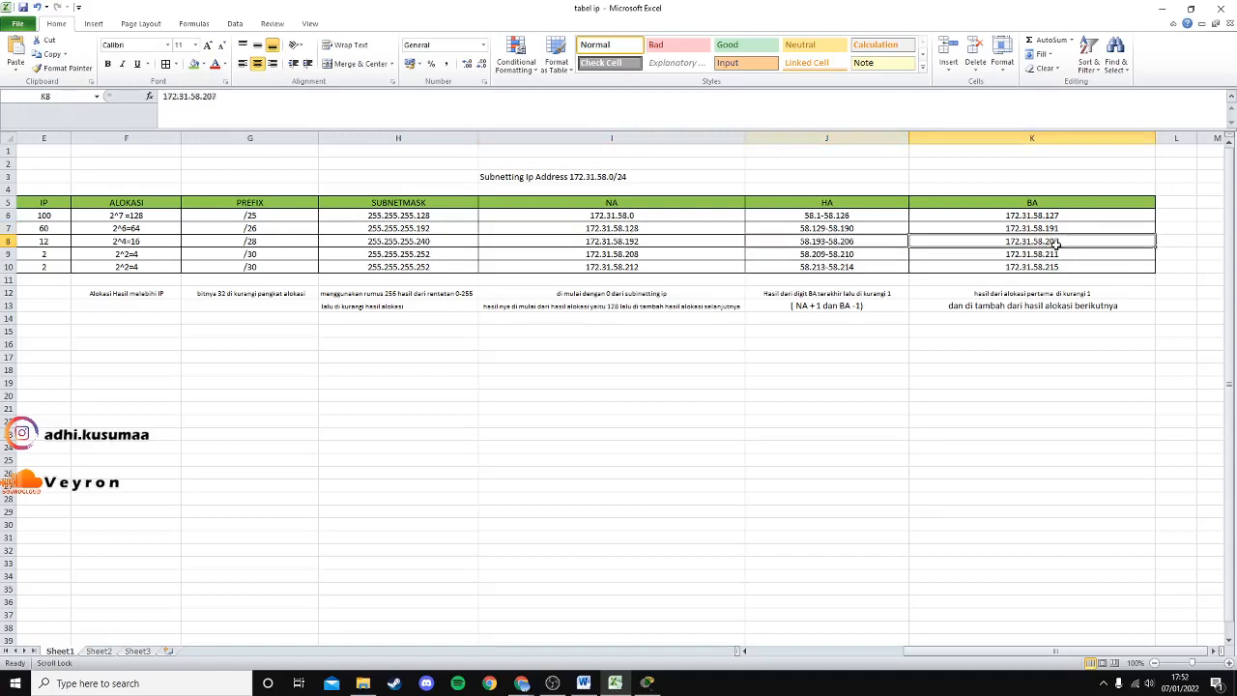
click(852, 244)
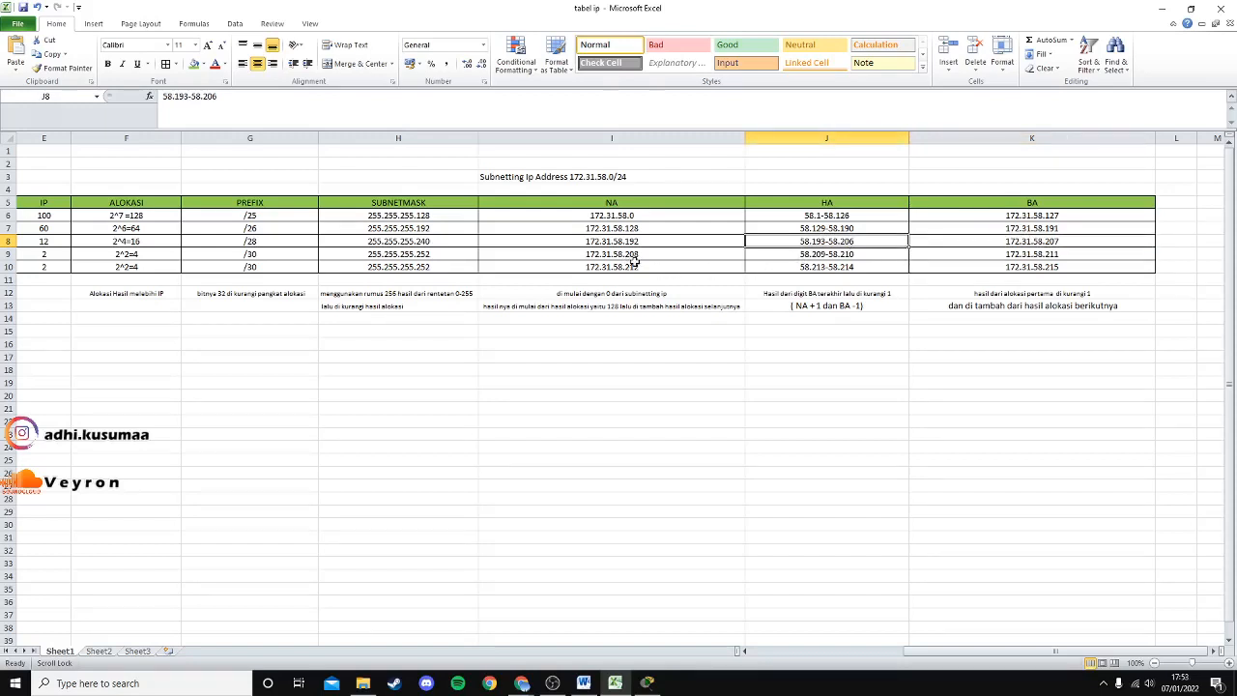
click(821, 256)
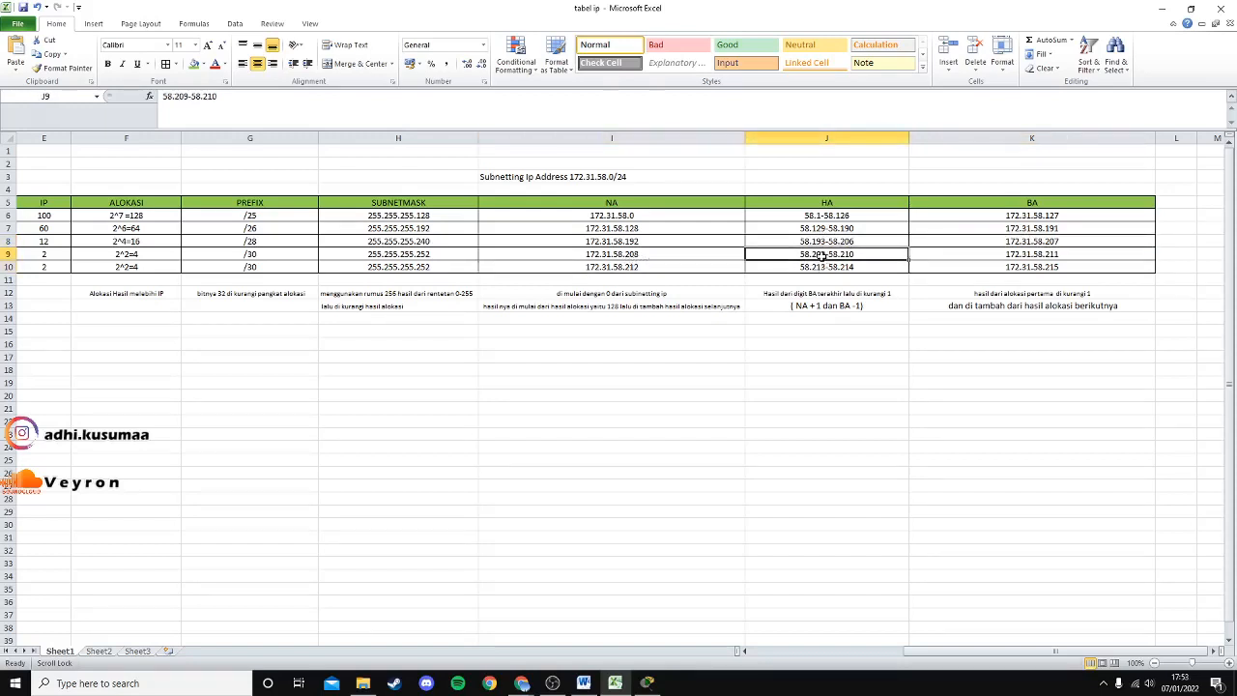
click(1058, 257)
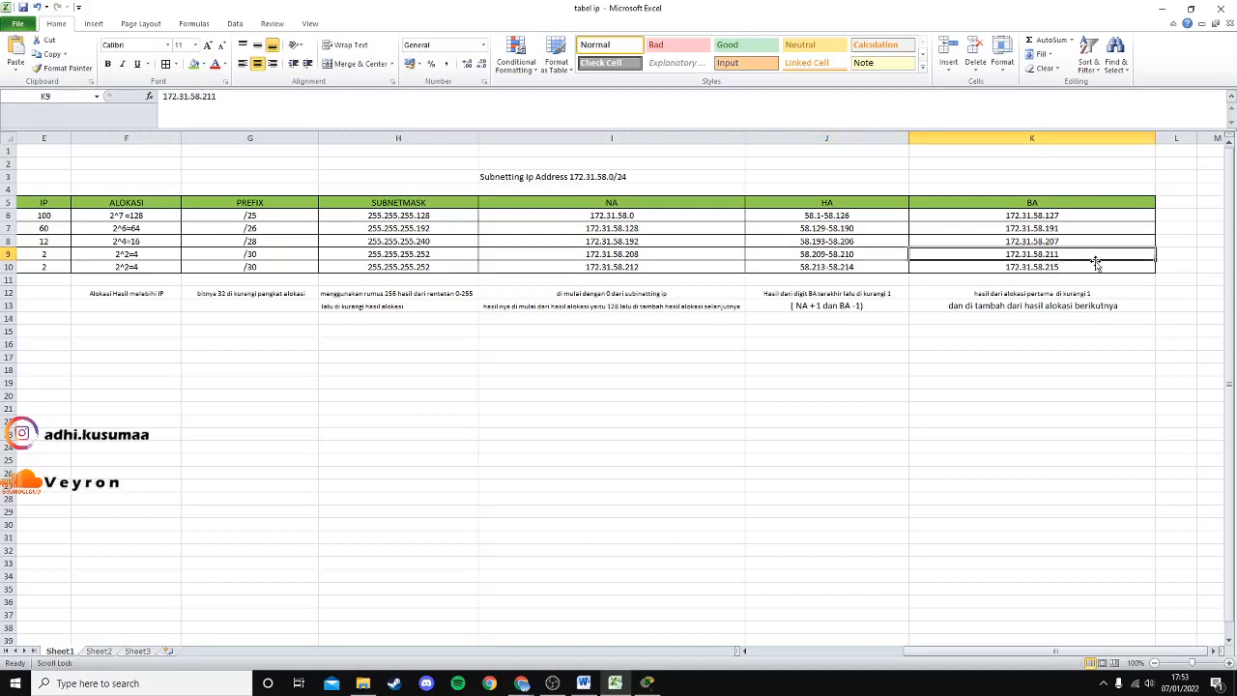
click(821, 268)
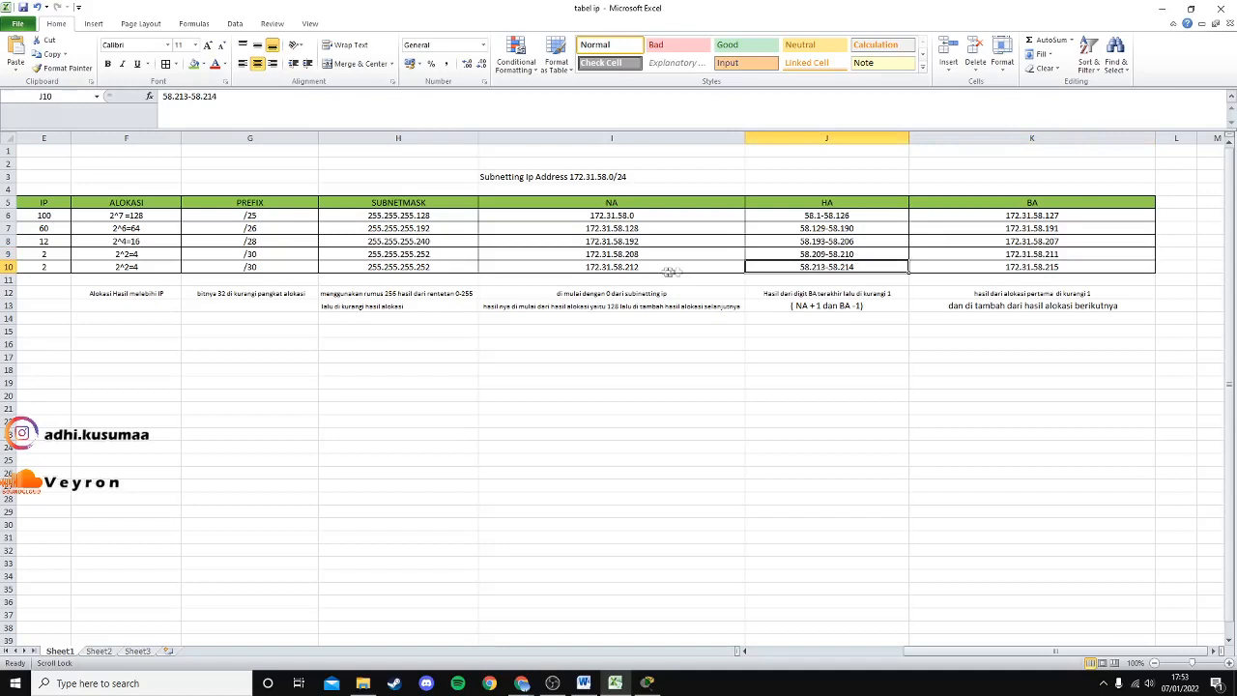
click(630, 270)
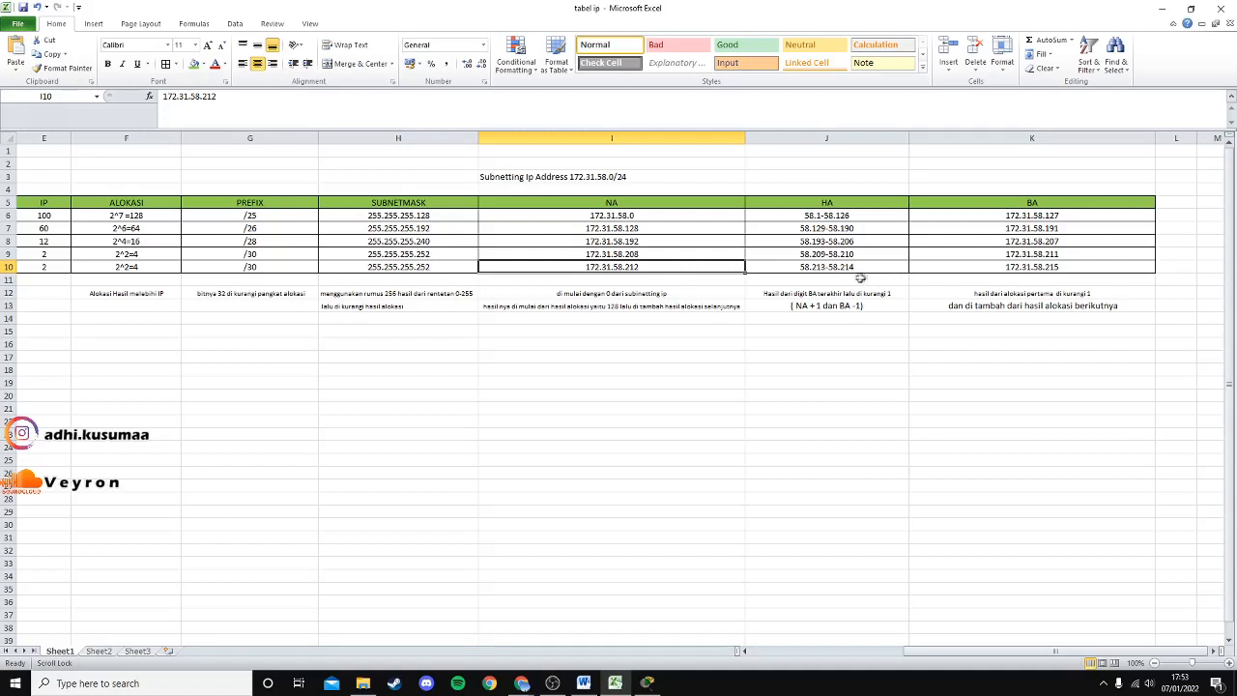
click(847, 268)
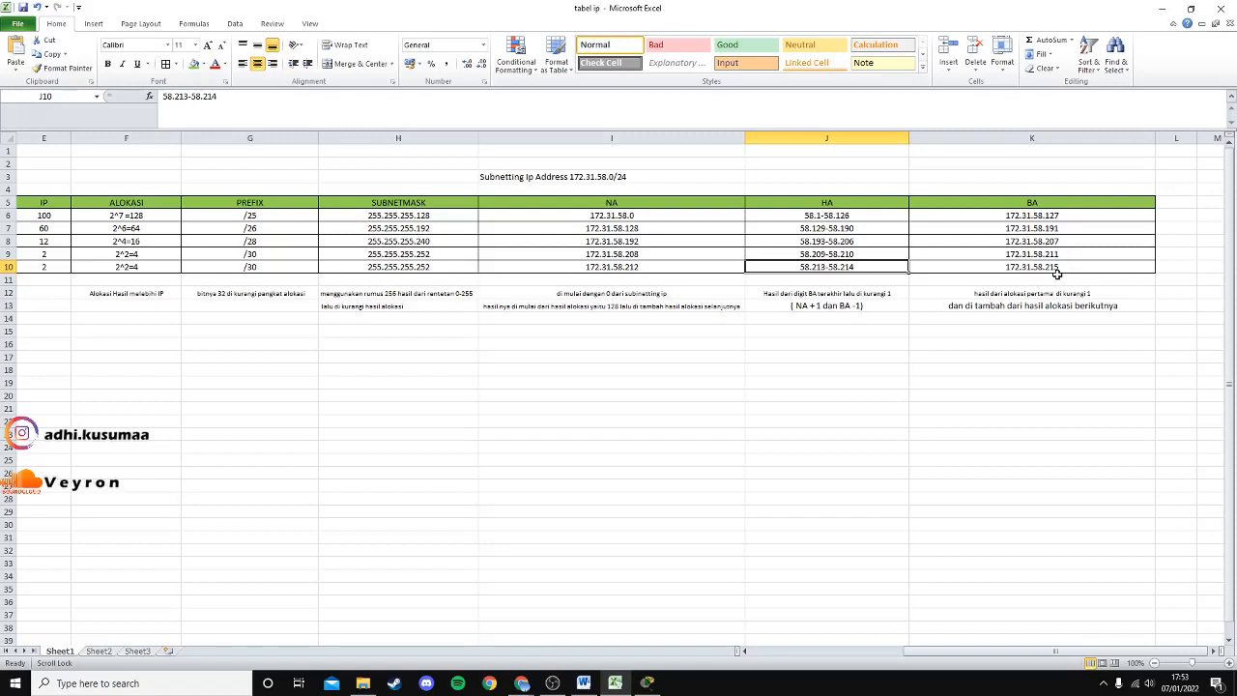
Scroll the table to the Subnet column and back, then switch to Packet Tracer.
drag(988, 651, 921, 658)
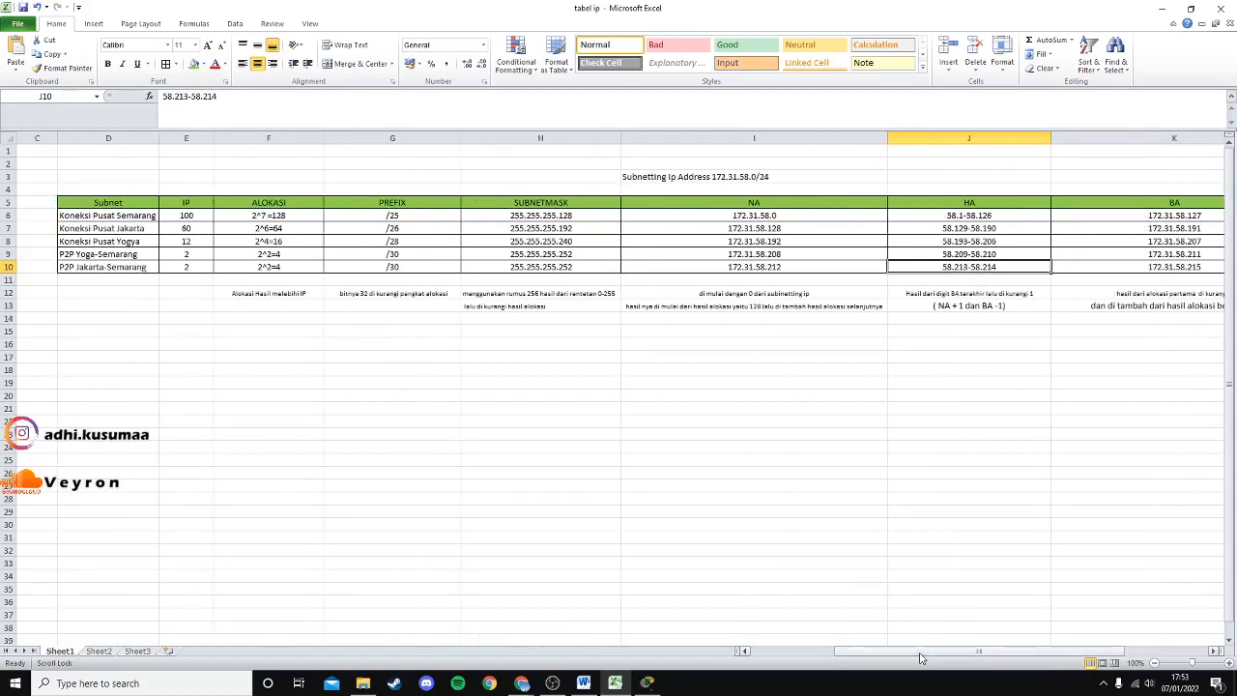
drag(1053, 654, 1167, 578)
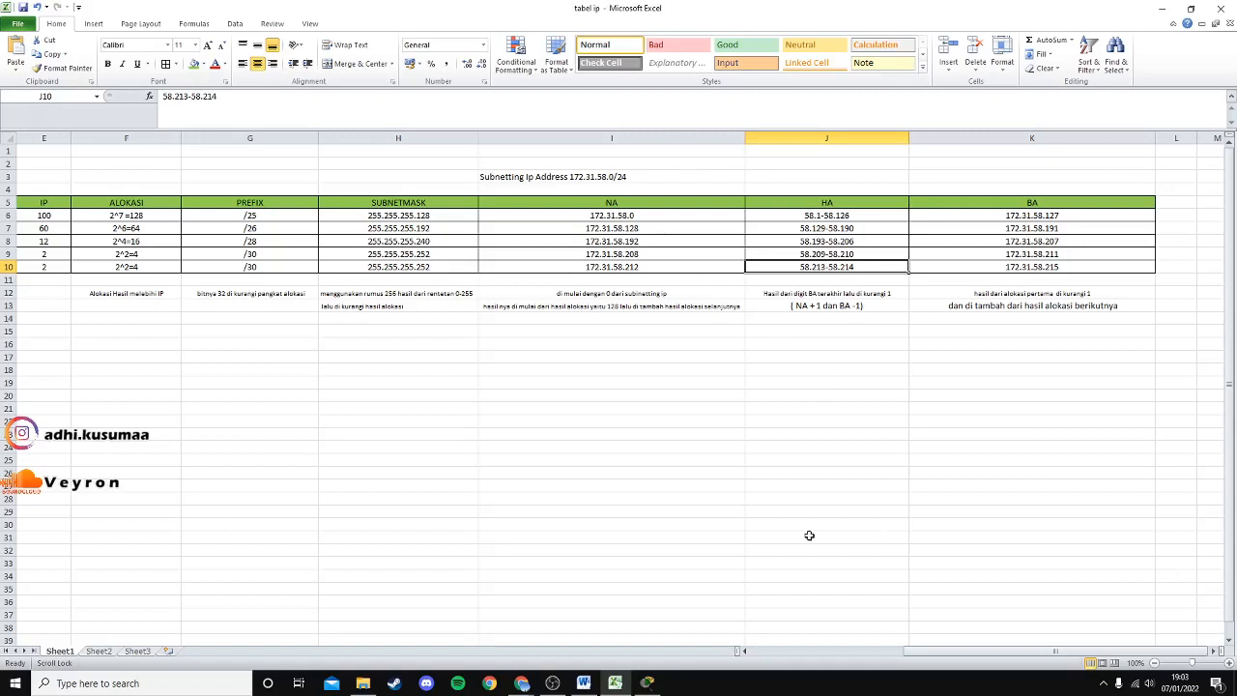
click(646, 683)
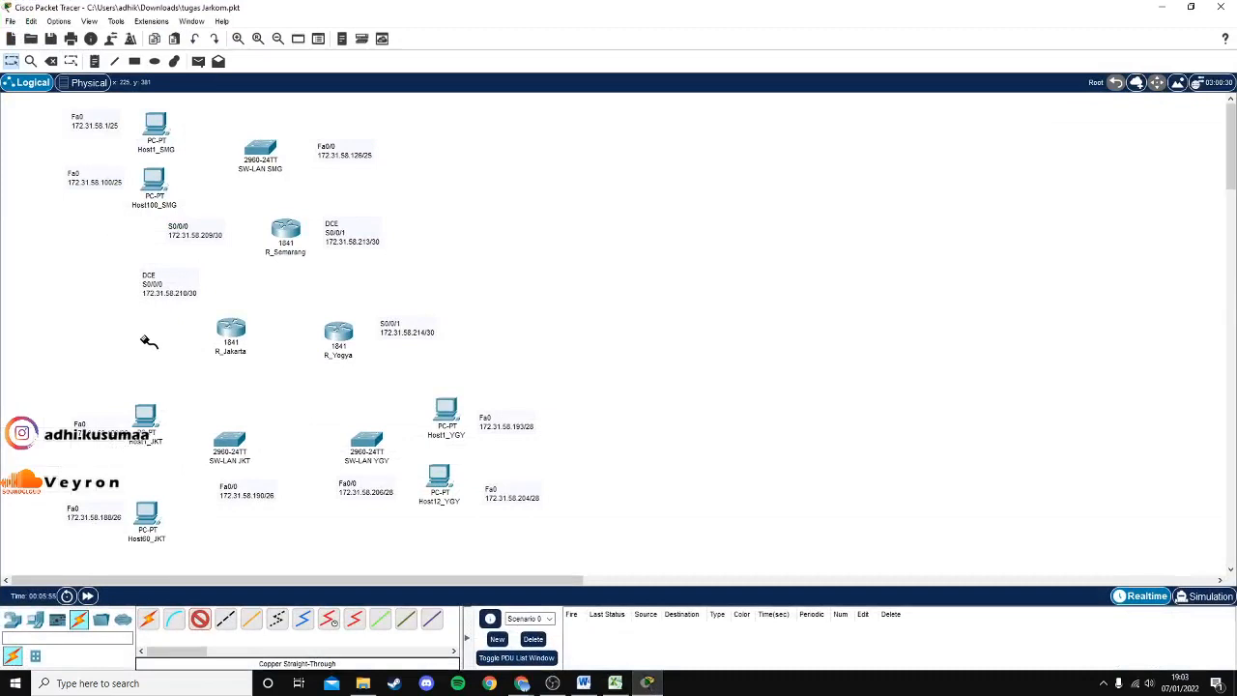
click(615, 681)
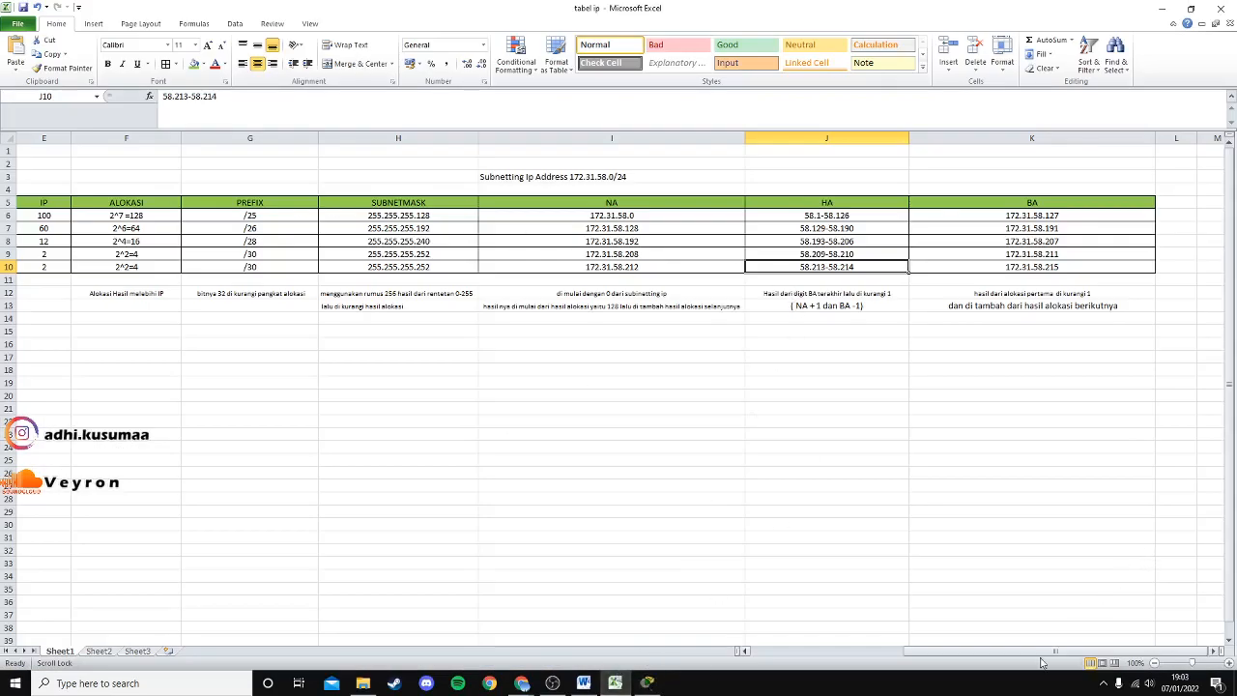
drag(1041, 657, 1111, 658)
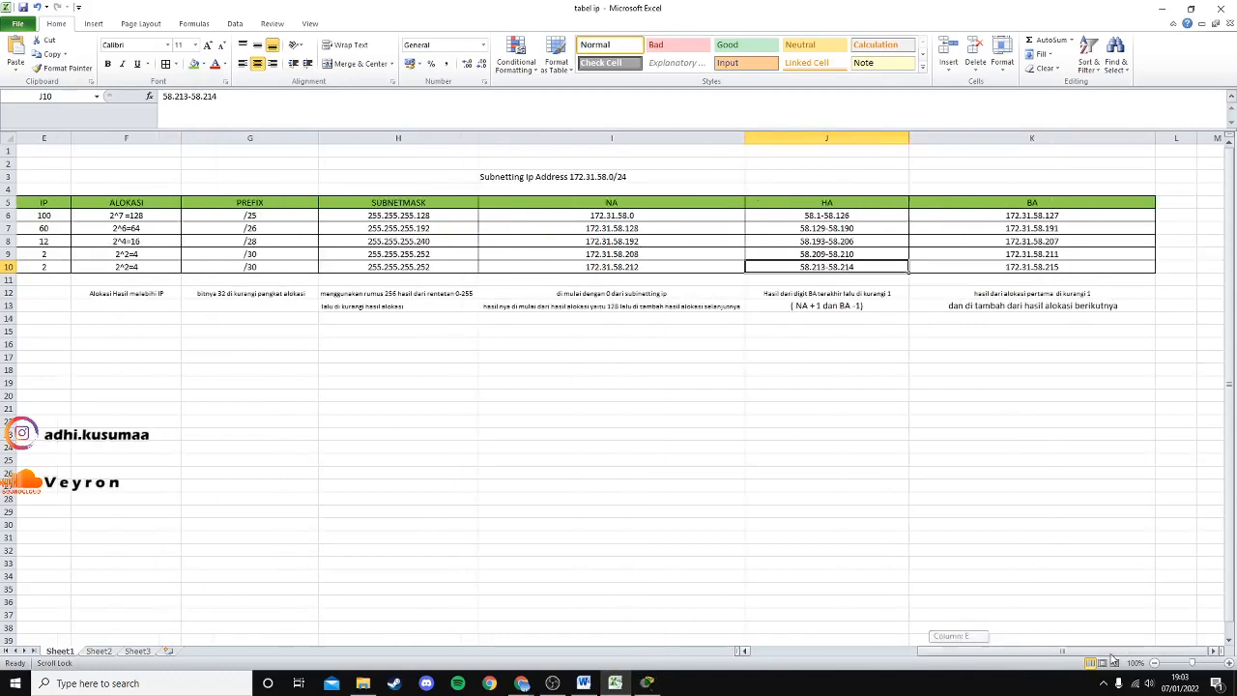
mouse_move(522, 681)
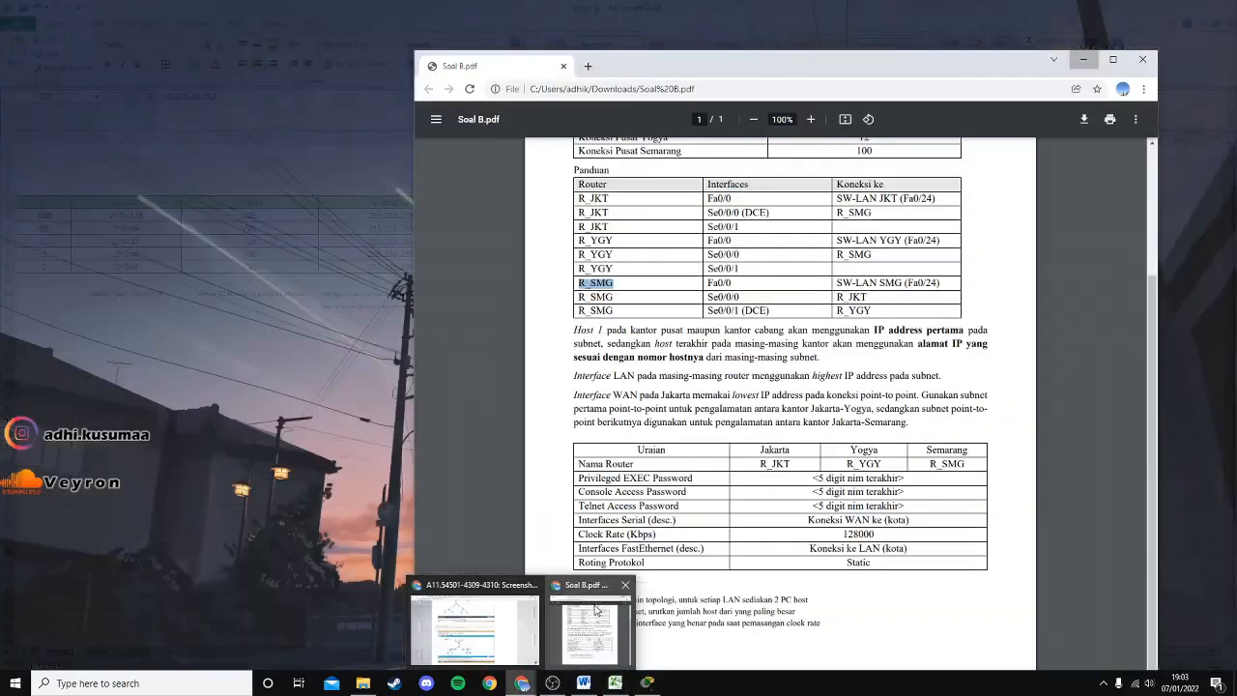
click(596, 609)
scroll(1016, 272, up, 2)
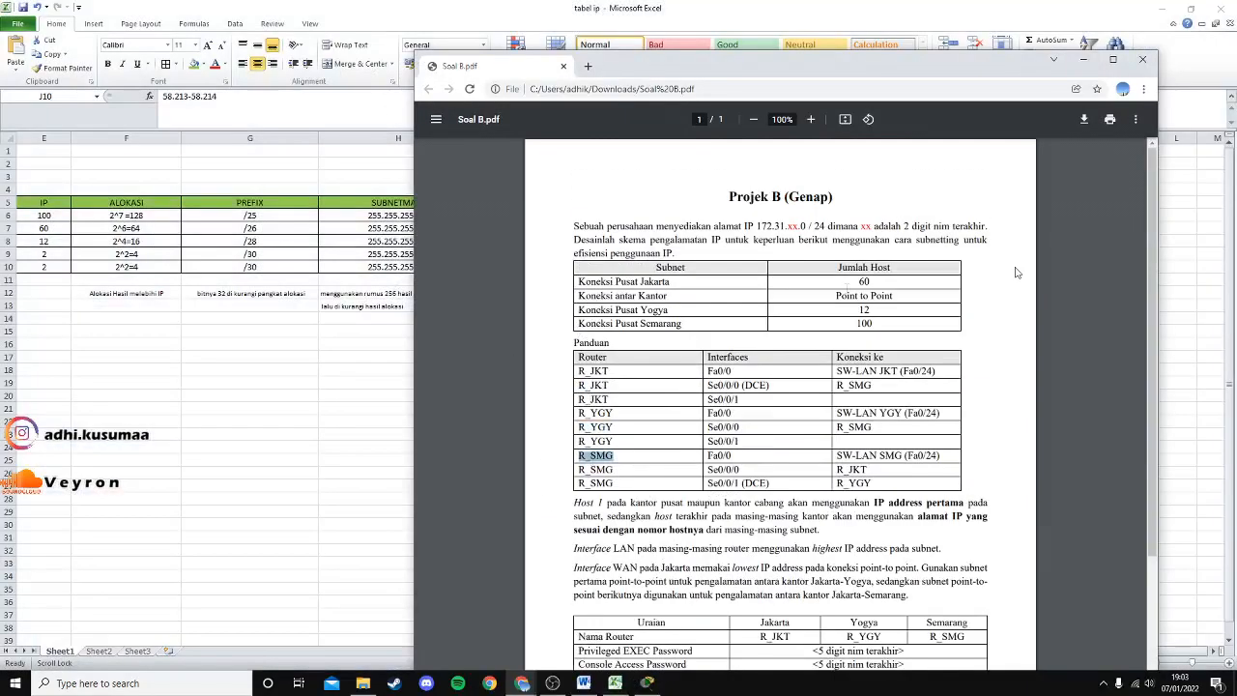
scroll(1016, 272, down, 3)
scroll(1017, 272, up, 3)
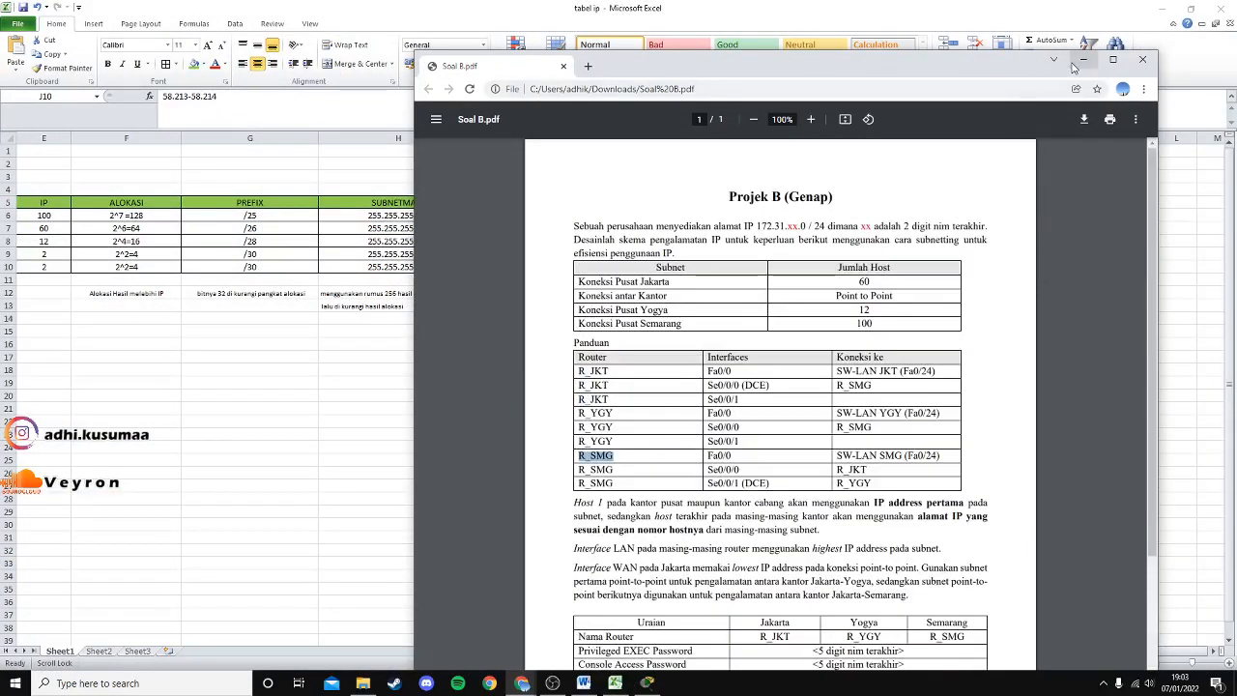
click(1083, 60)
click(1161, 8)
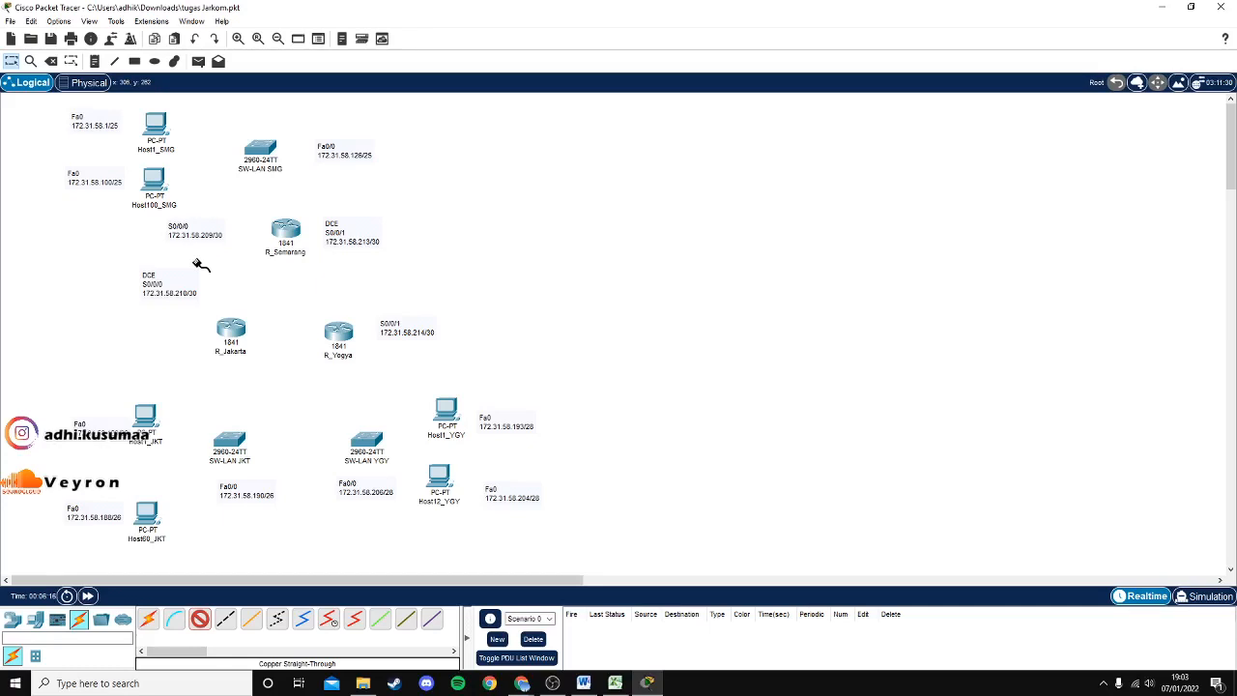
mouse_move(552, 683)
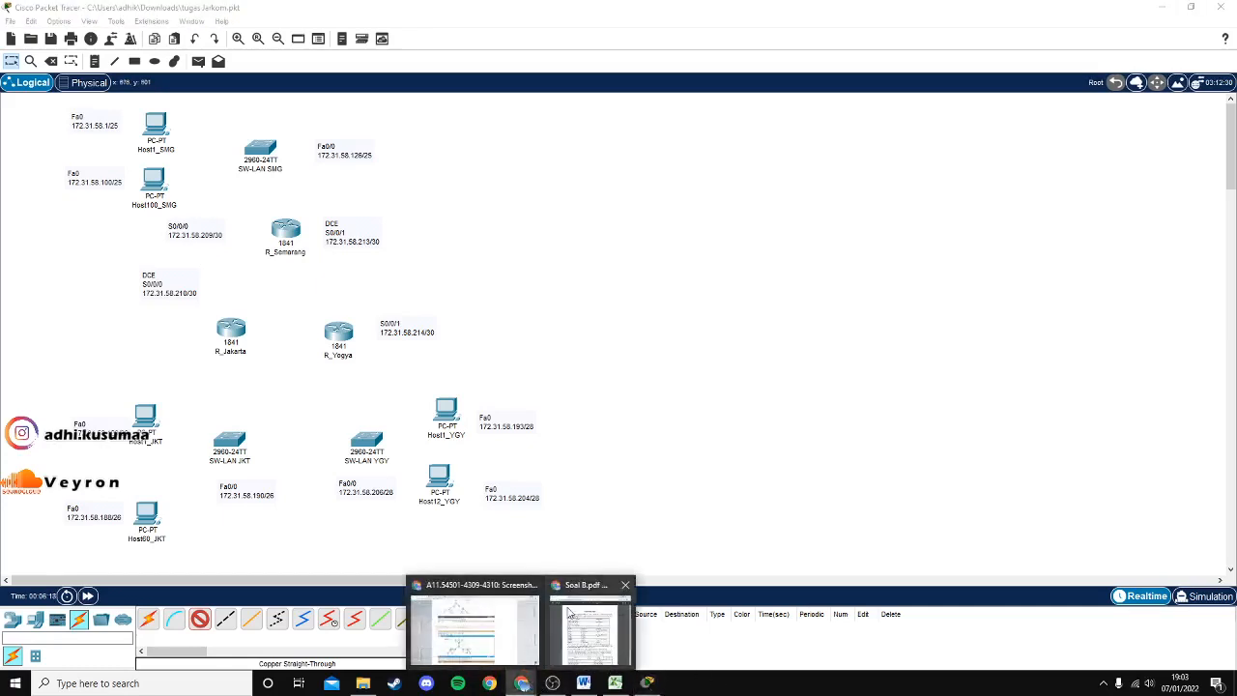
click(591, 628)
drag(713, 77, 833, 85)
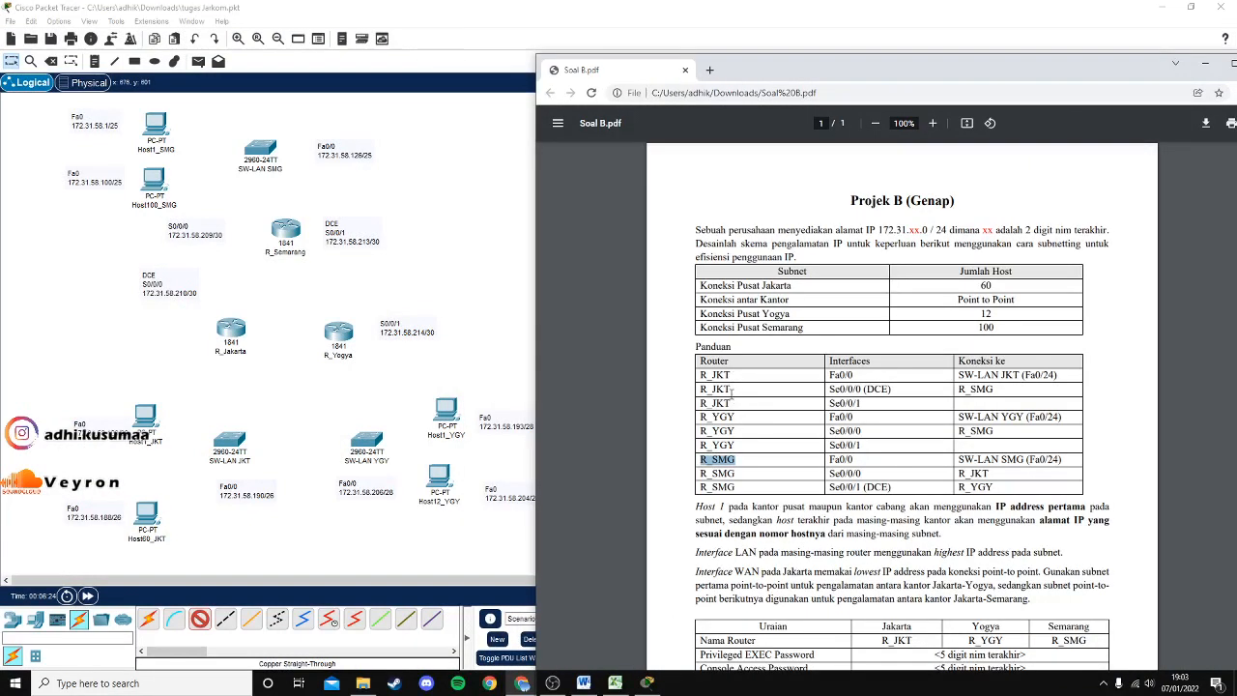
click(720, 384)
scroll(783, 413, down, 3)
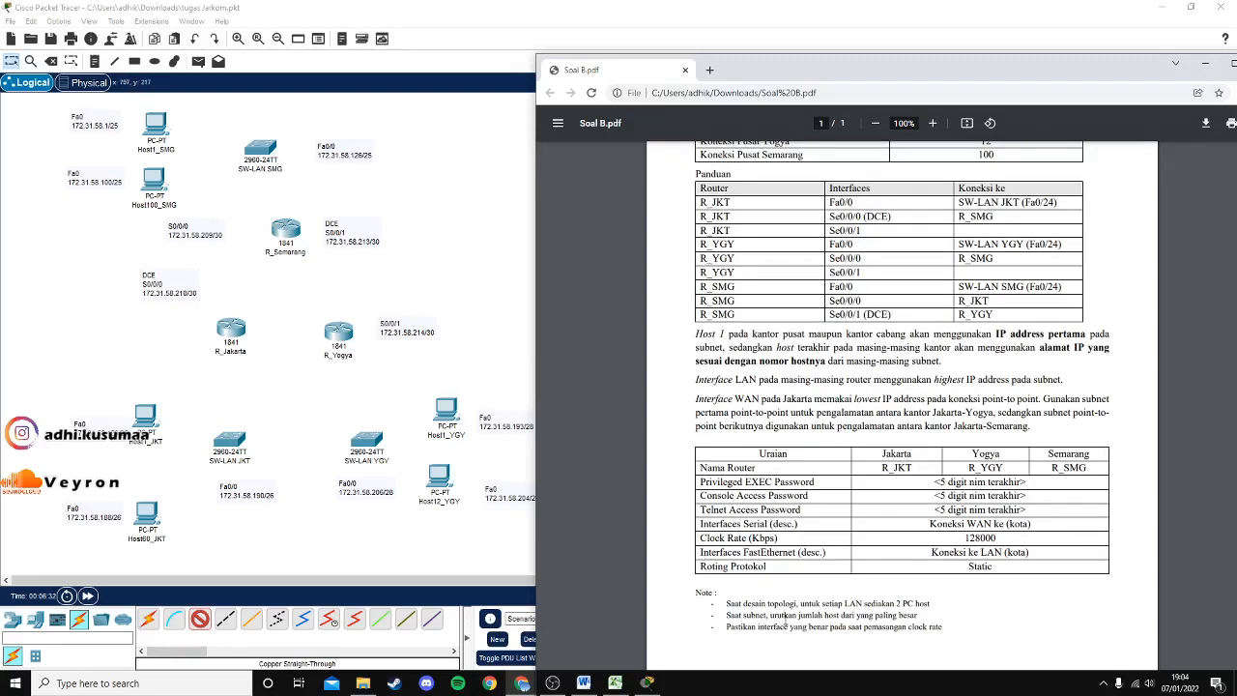
drag(764, 606, 822, 606)
click(864, 605)
drag(1198, 67, 1090, 80)
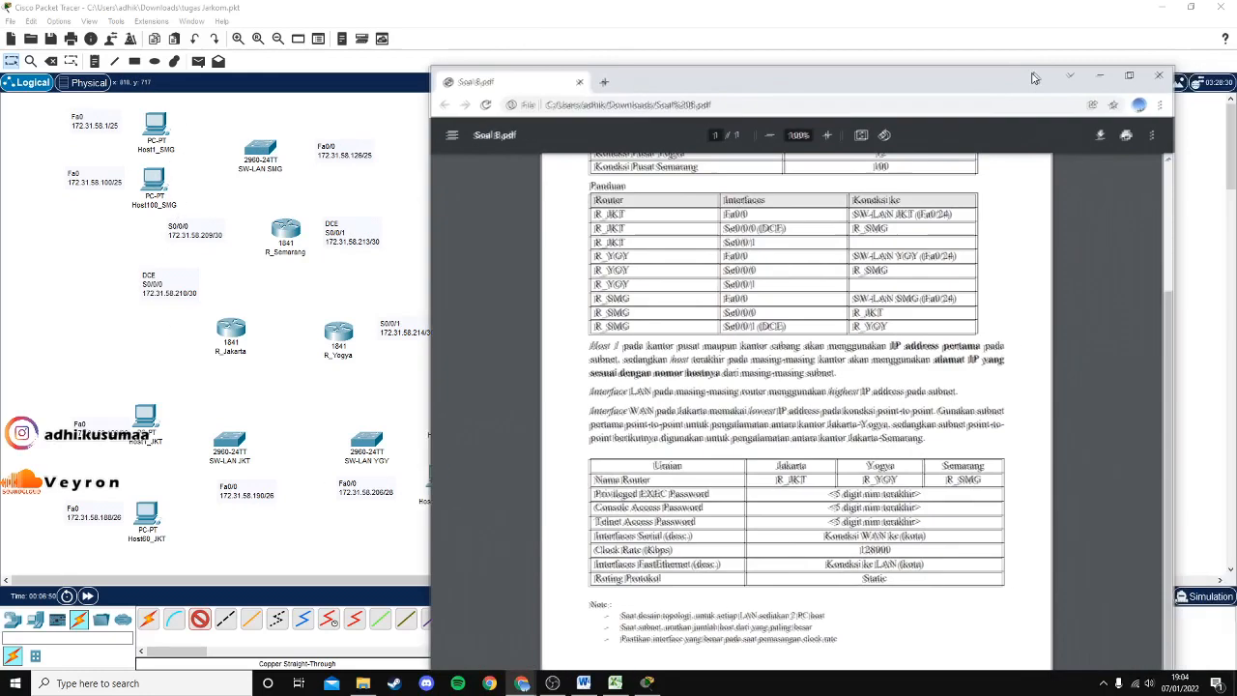
click(1096, 76)
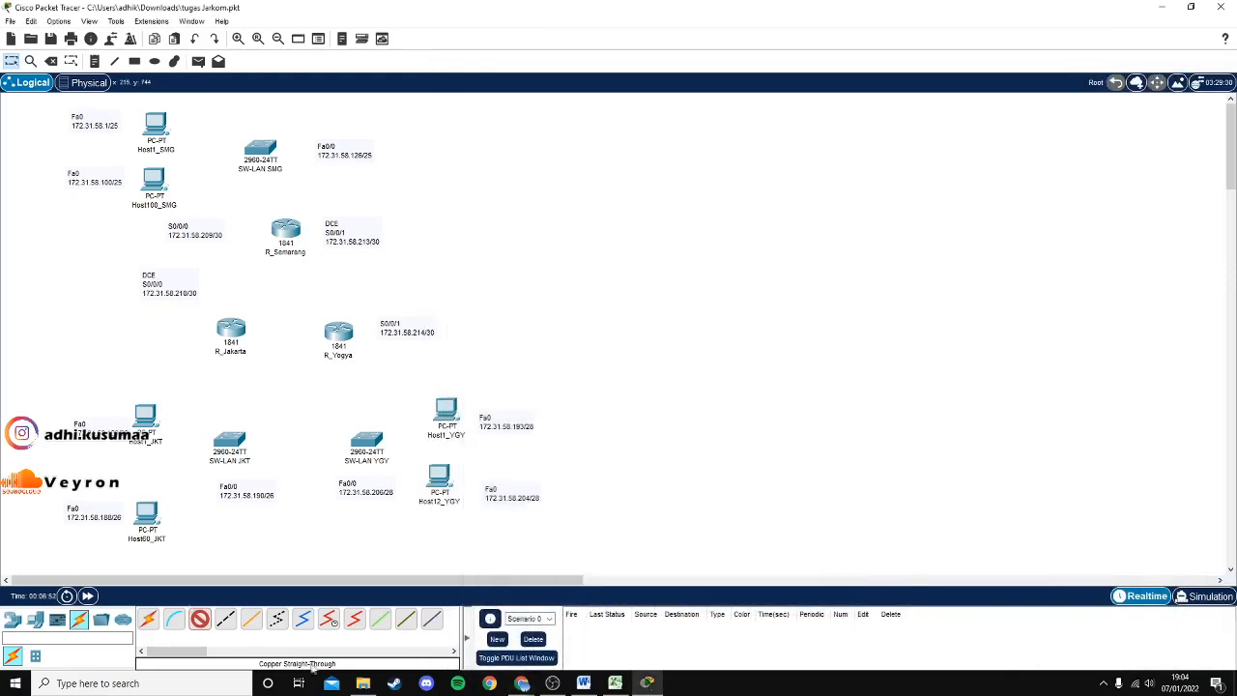
Auto-cable SW-LAN JKT to Host60_JKT and the other Jakarta host.
drag(359, 580, 305, 584)
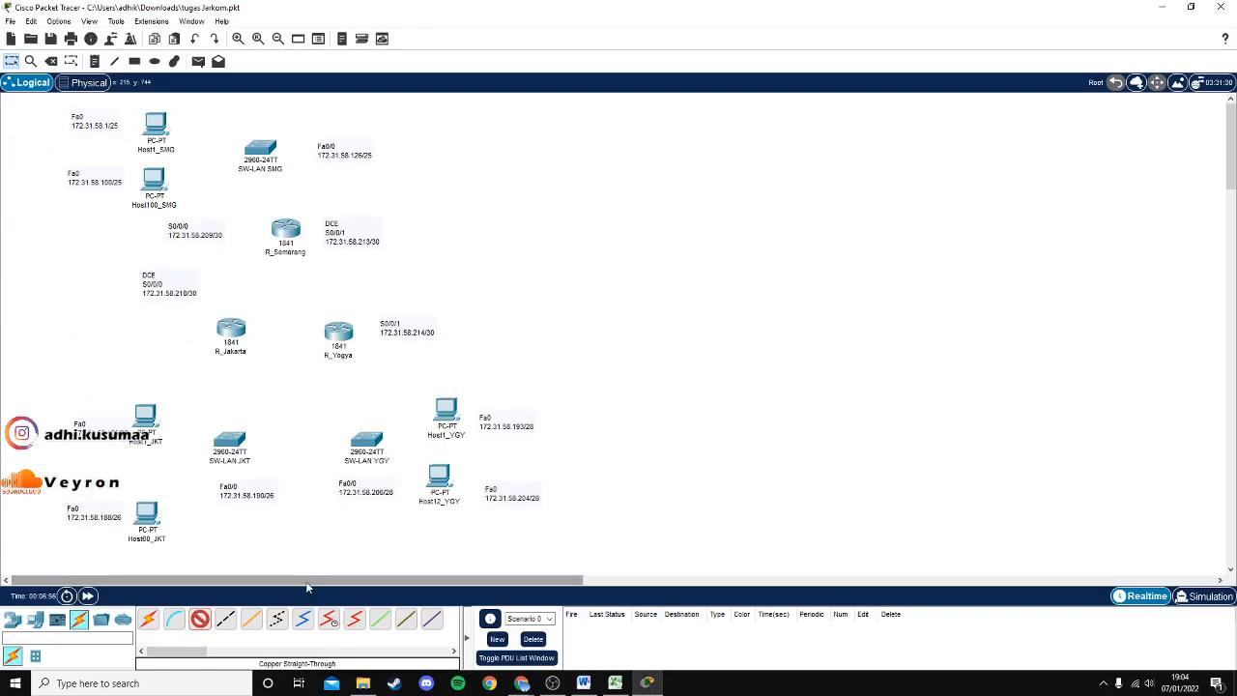
click(150, 619)
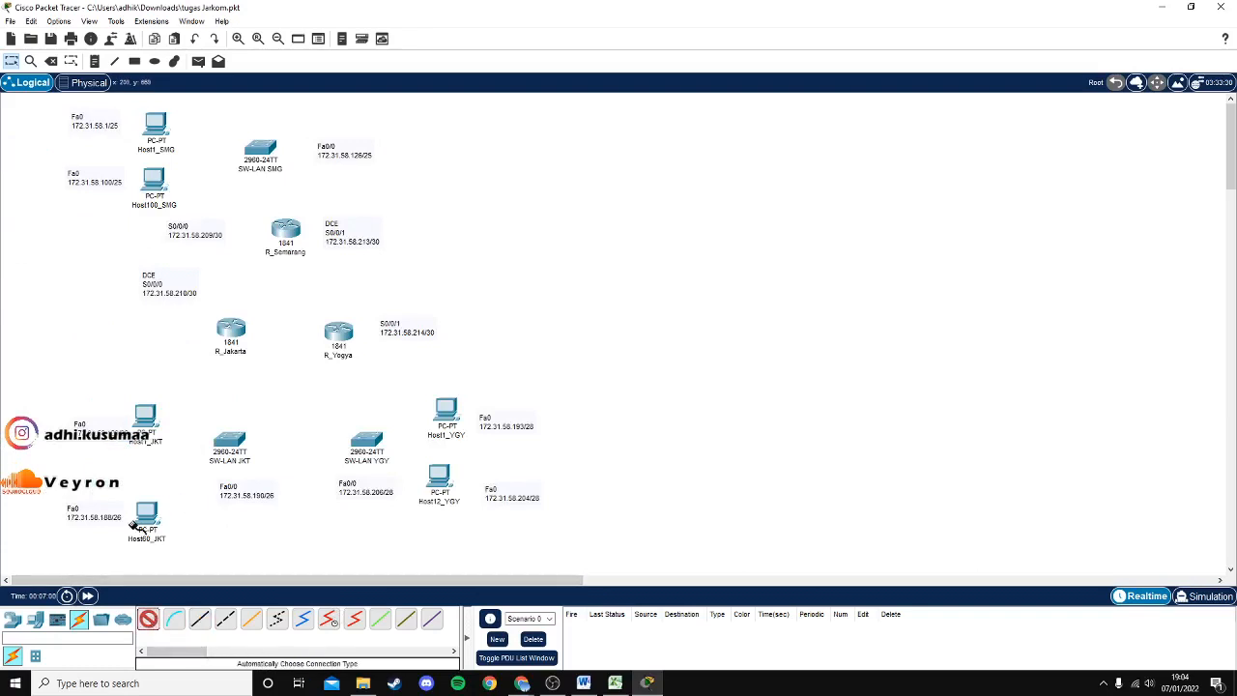
click(224, 440)
click(147, 512)
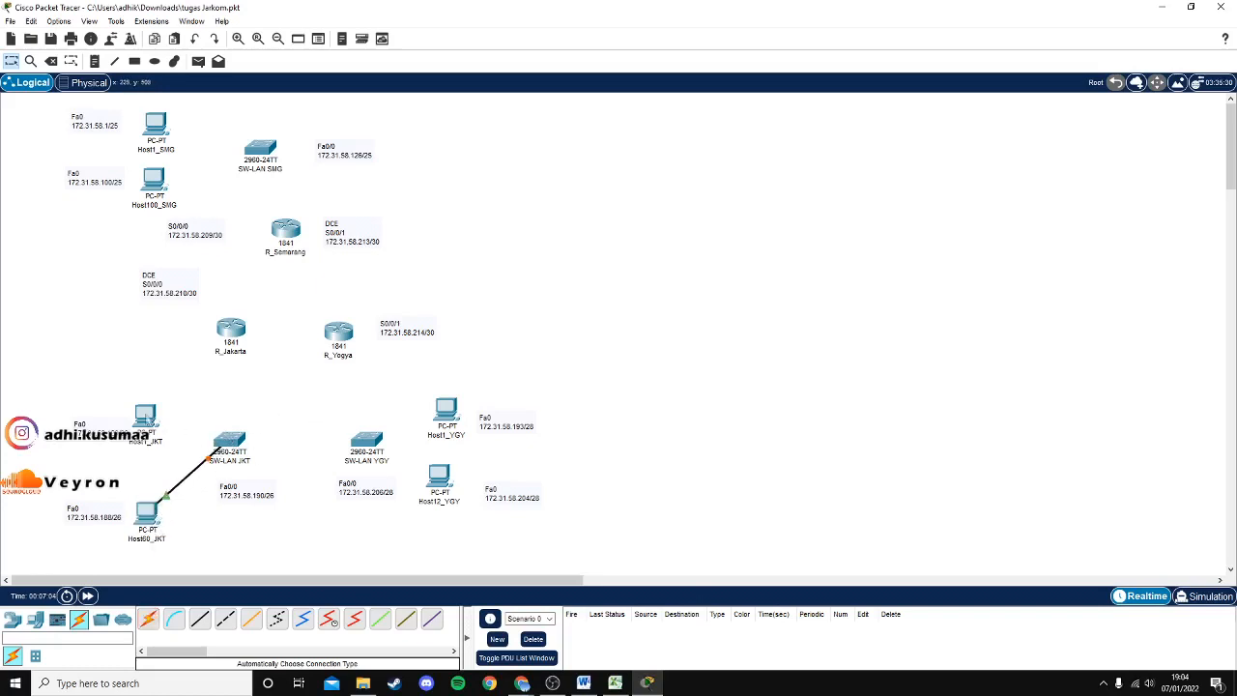
click(151, 621)
click(224, 441)
click(145, 416)
Auto-cable SW-LAN YGY to Host1_YGY and Host12_YGY.
click(365, 443)
click(446, 410)
click(151, 622)
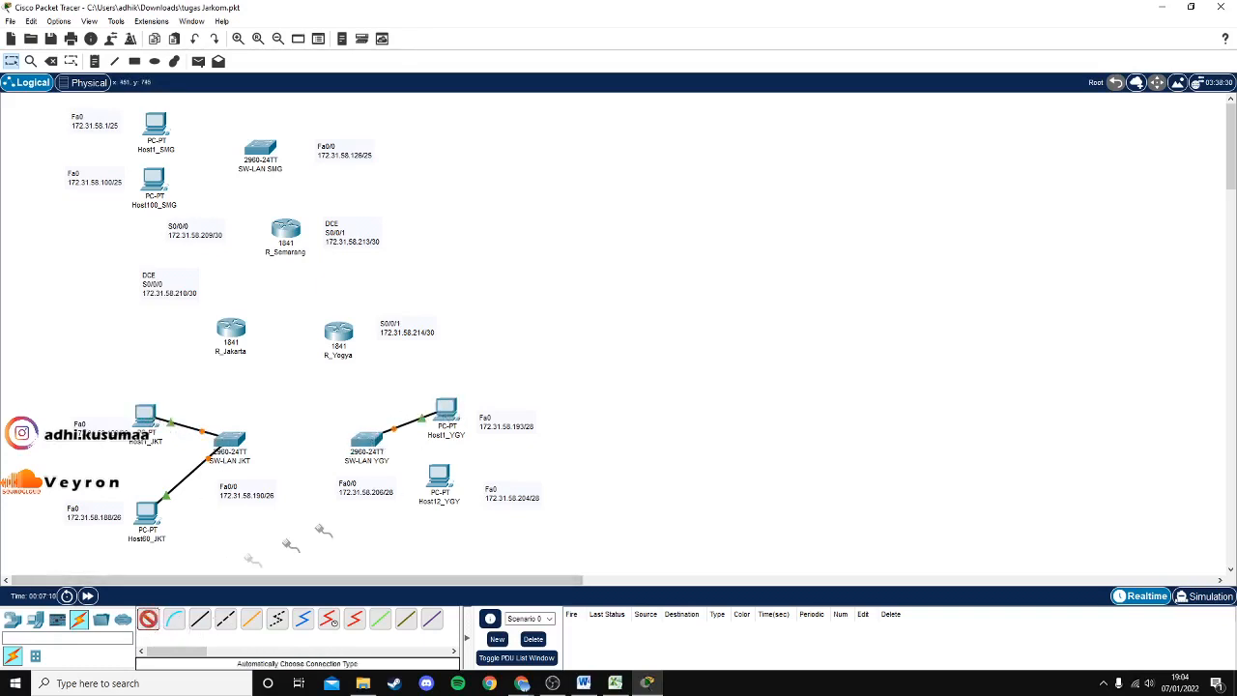
click(365, 443)
click(436, 476)
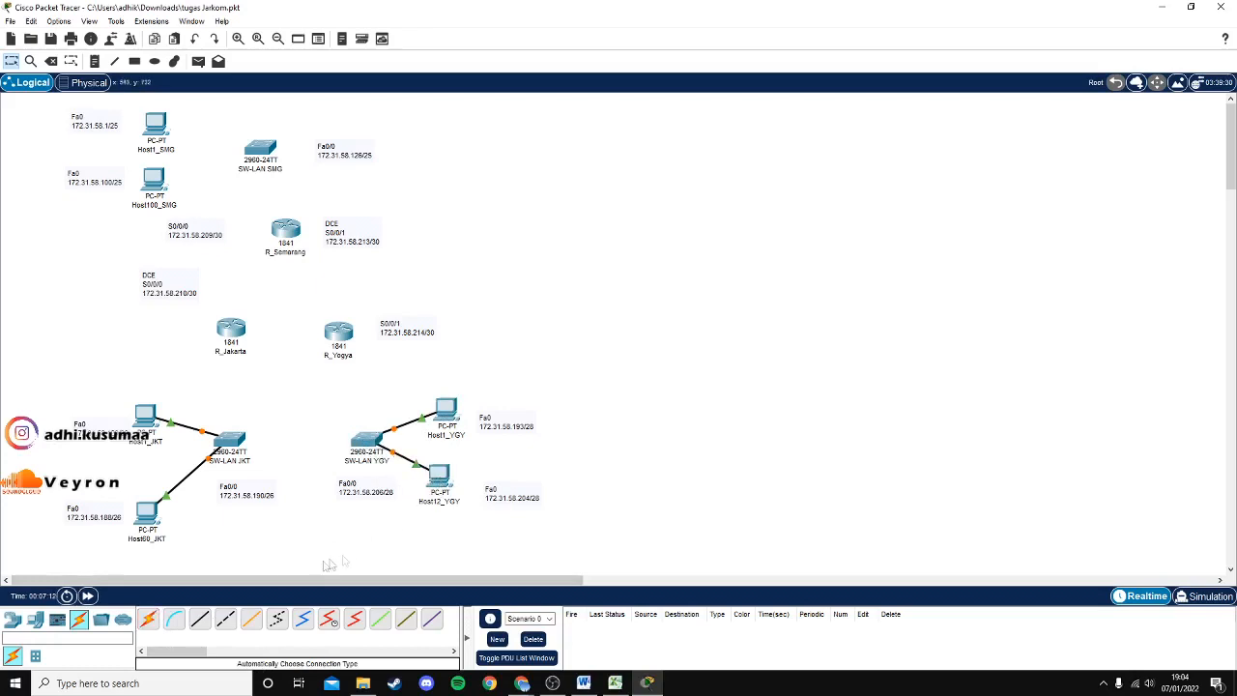
Auto-cable SW-LAN SMG to Host1_SMG and Host100_SMG.
click(150, 621)
click(259, 148)
click(156, 126)
click(149, 619)
click(251, 159)
click(153, 180)
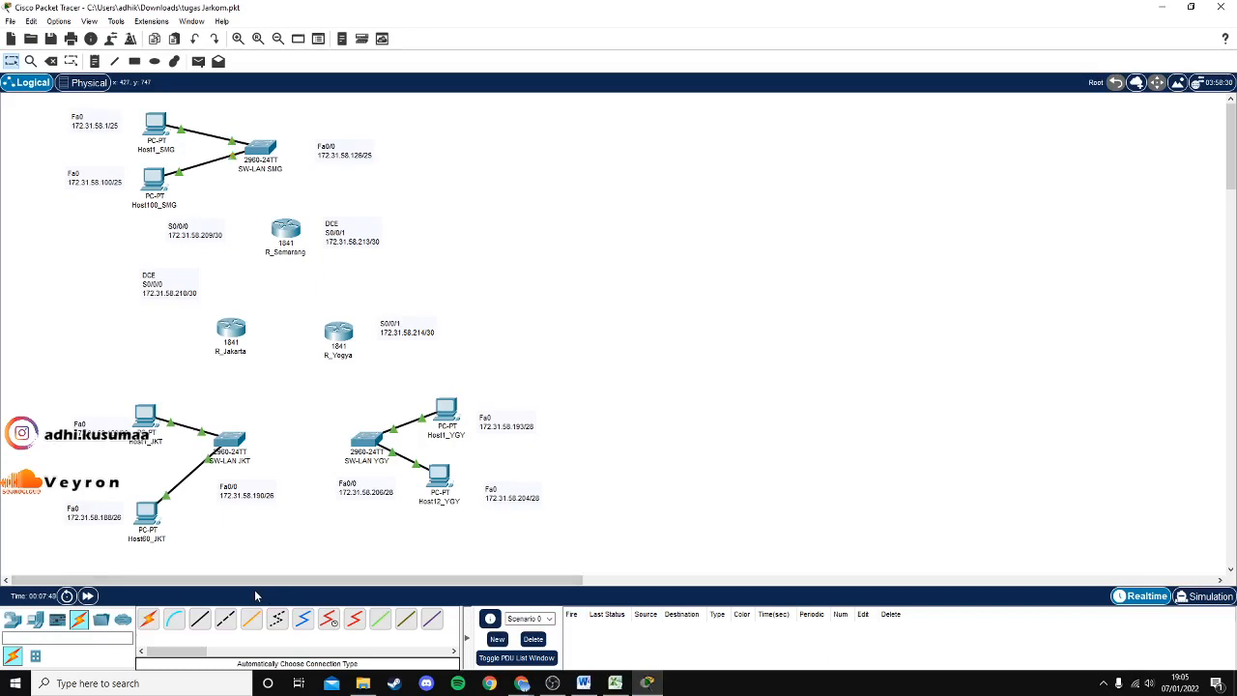
Link SW-LAN JKT Fa0/24 to R_Jakarta Fa0/0 with a straight-through copper cable.
click(200, 623)
click(230, 443)
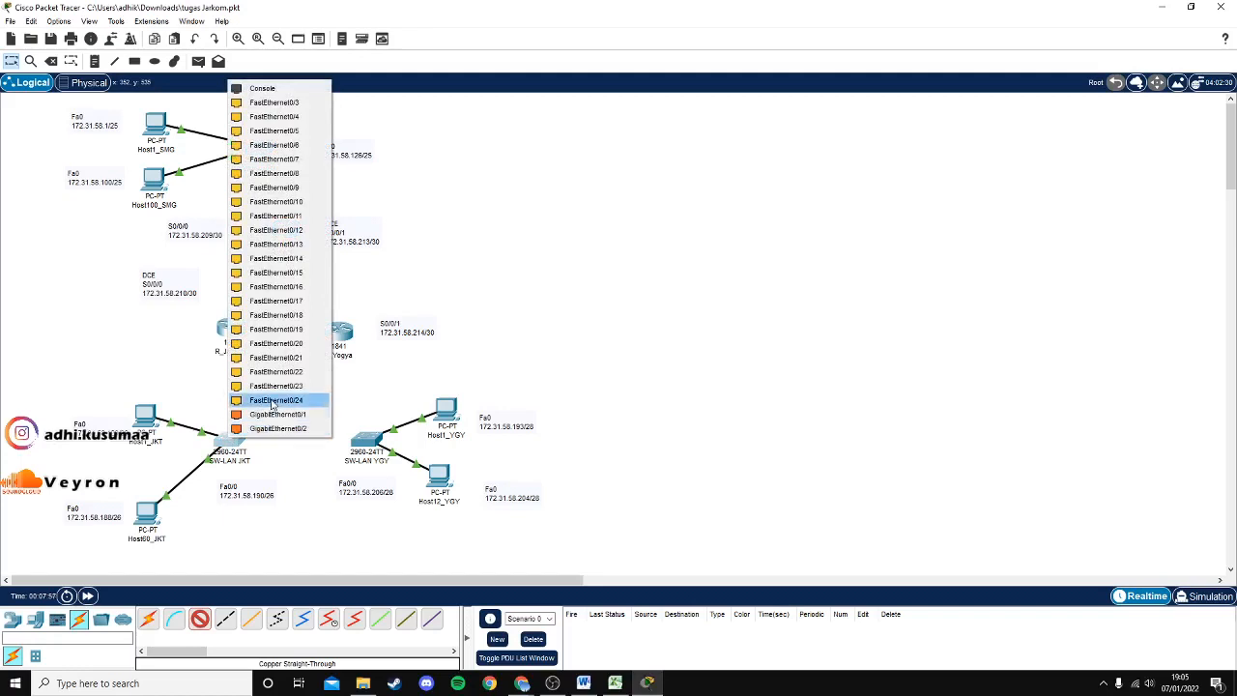
click(274, 400)
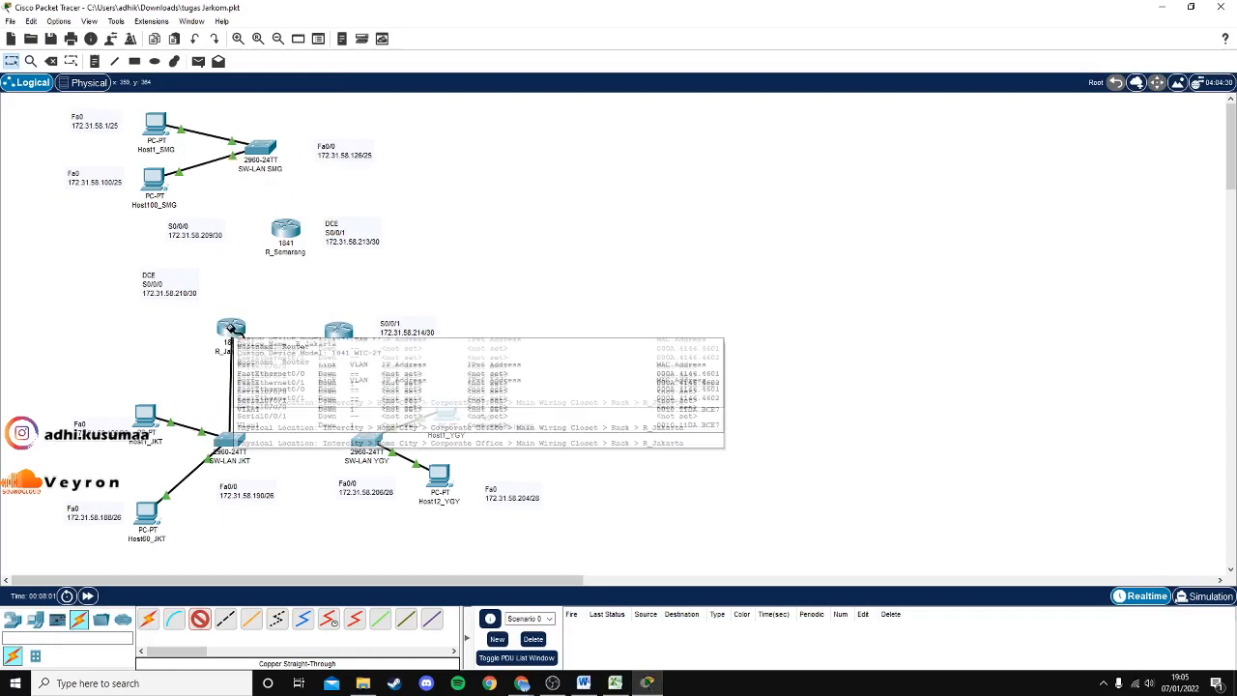
click(232, 330)
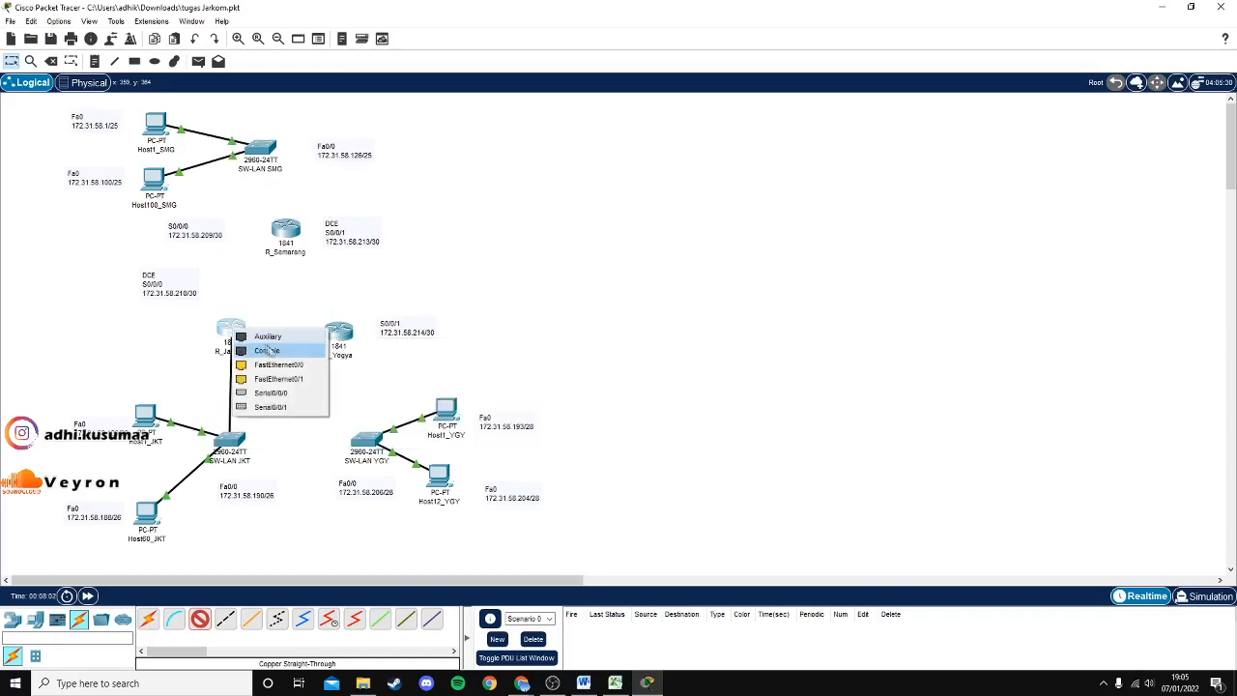
click(290, 371)
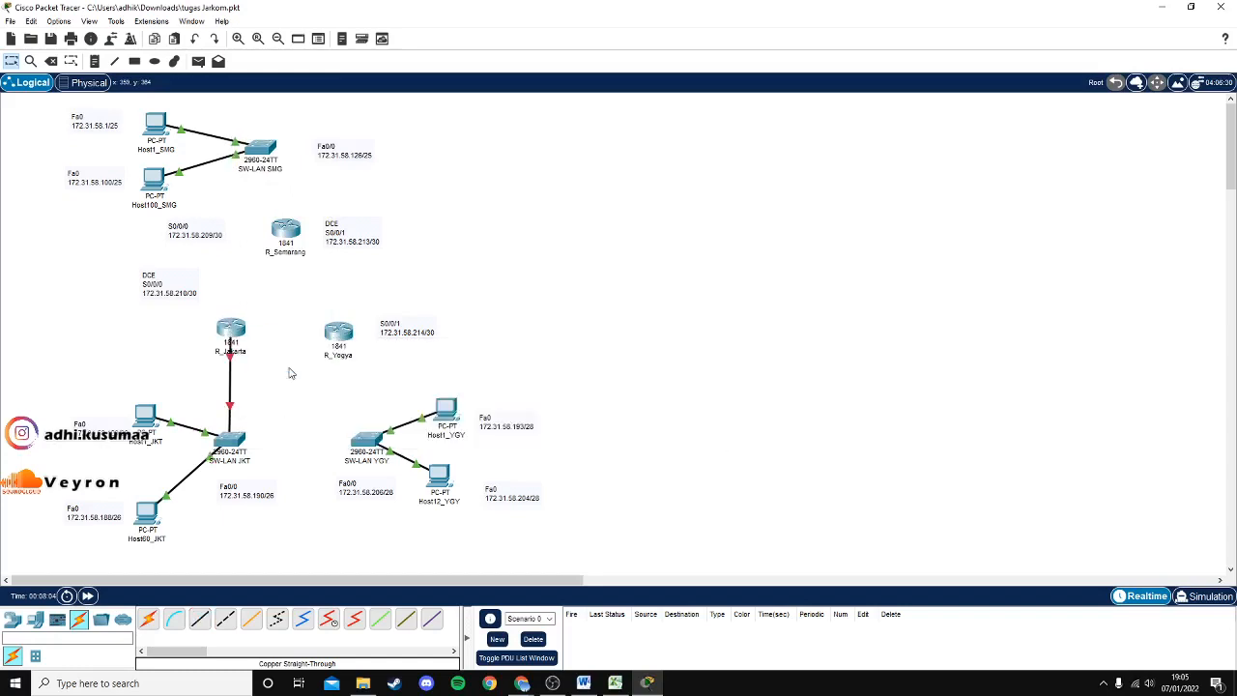
Auto-connect SW-LAN YGY to R_Yogya.
click(155, 620)
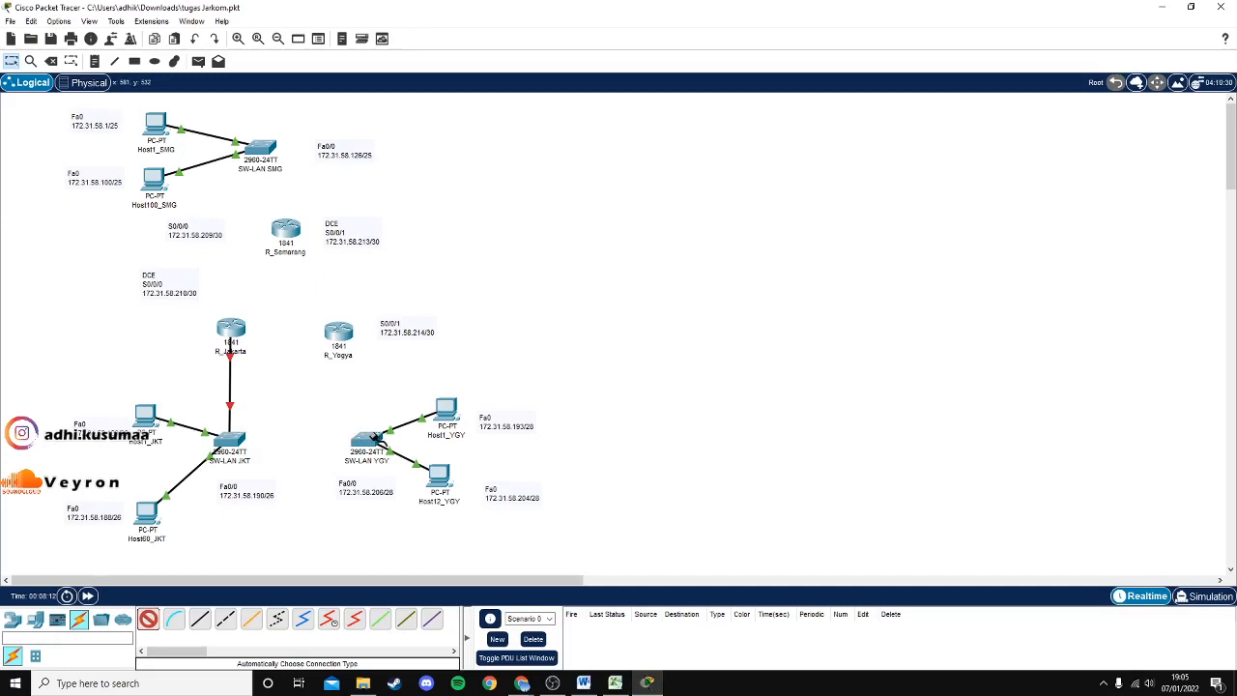
click(367, 437)
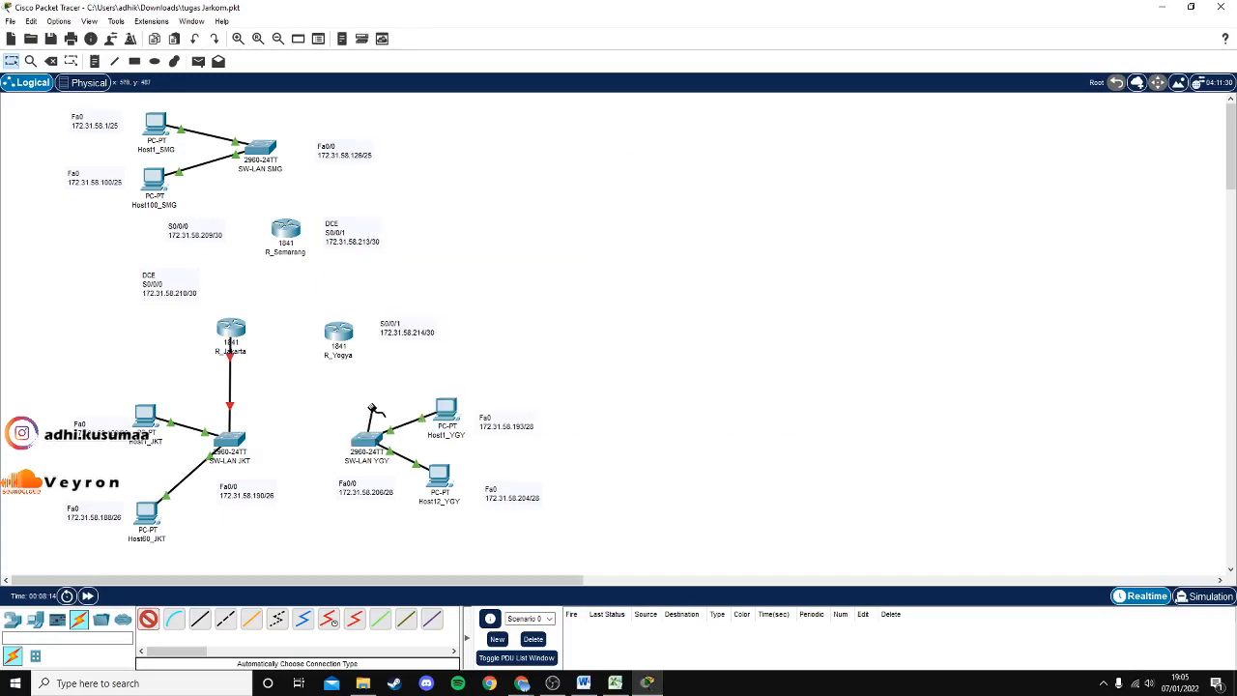
click(340, 339)
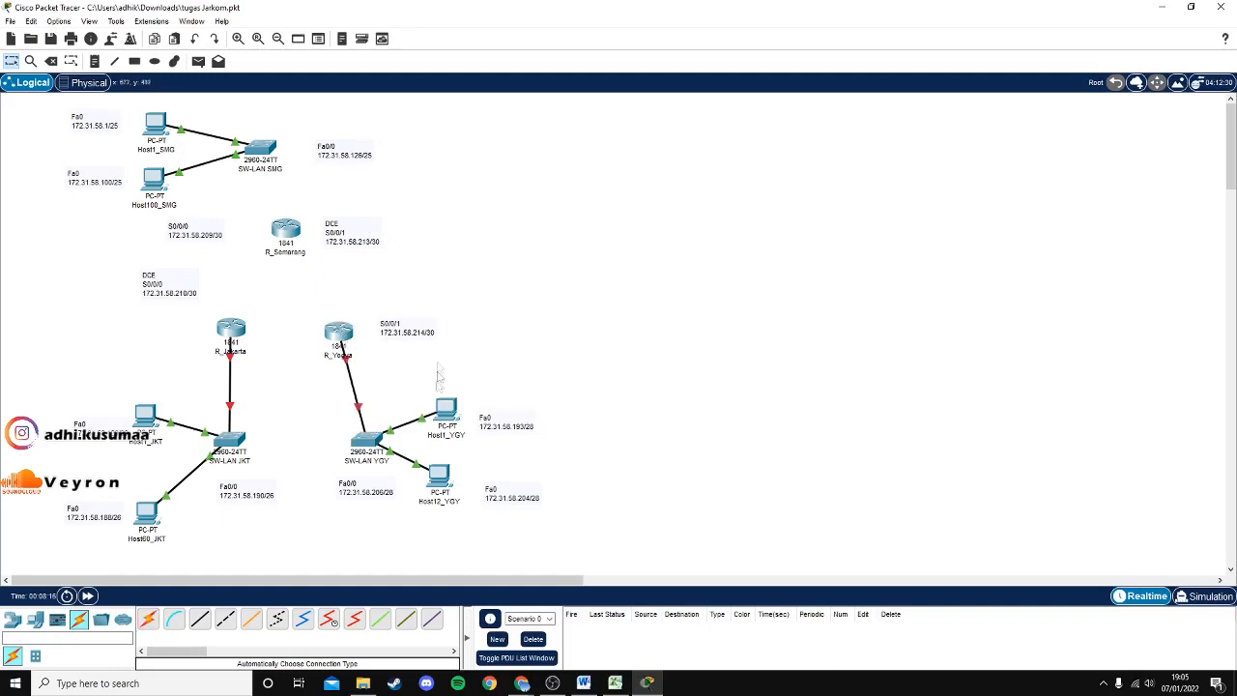
Link R_Semarang Fa0/0 to SW-LAN SMG Fa0/24 with a straight-through cable.
click(200, 619)
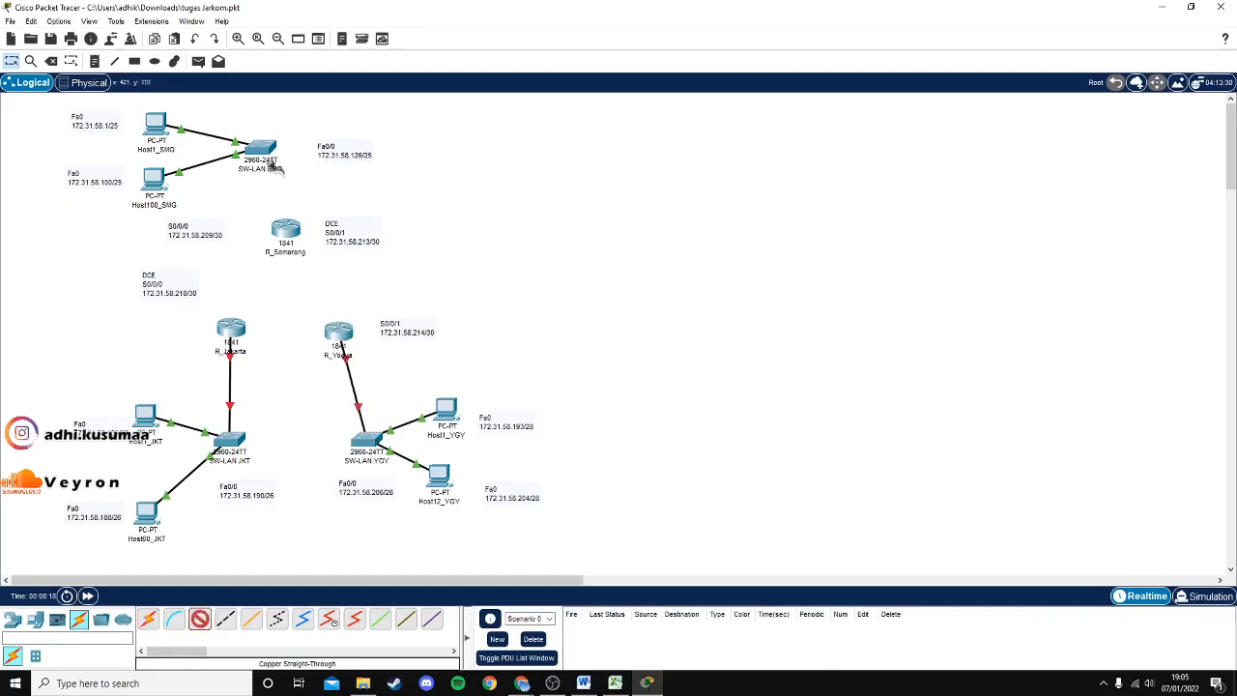
click(282, 229)
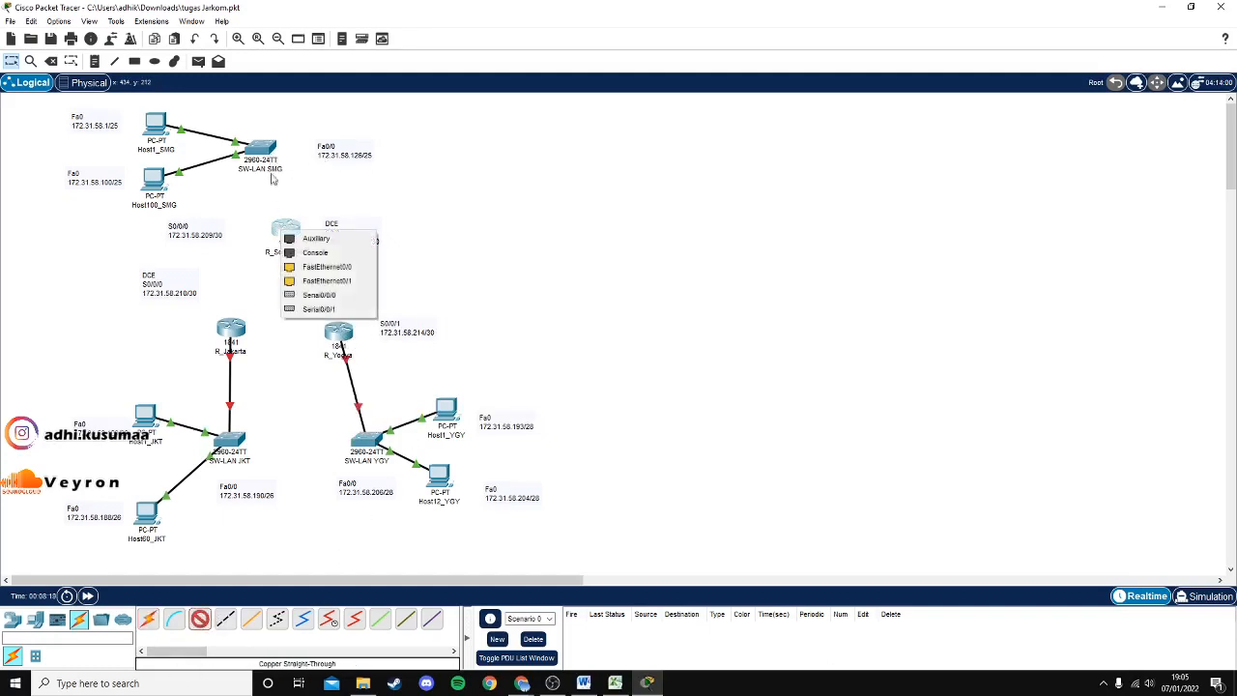
click(326, 267)
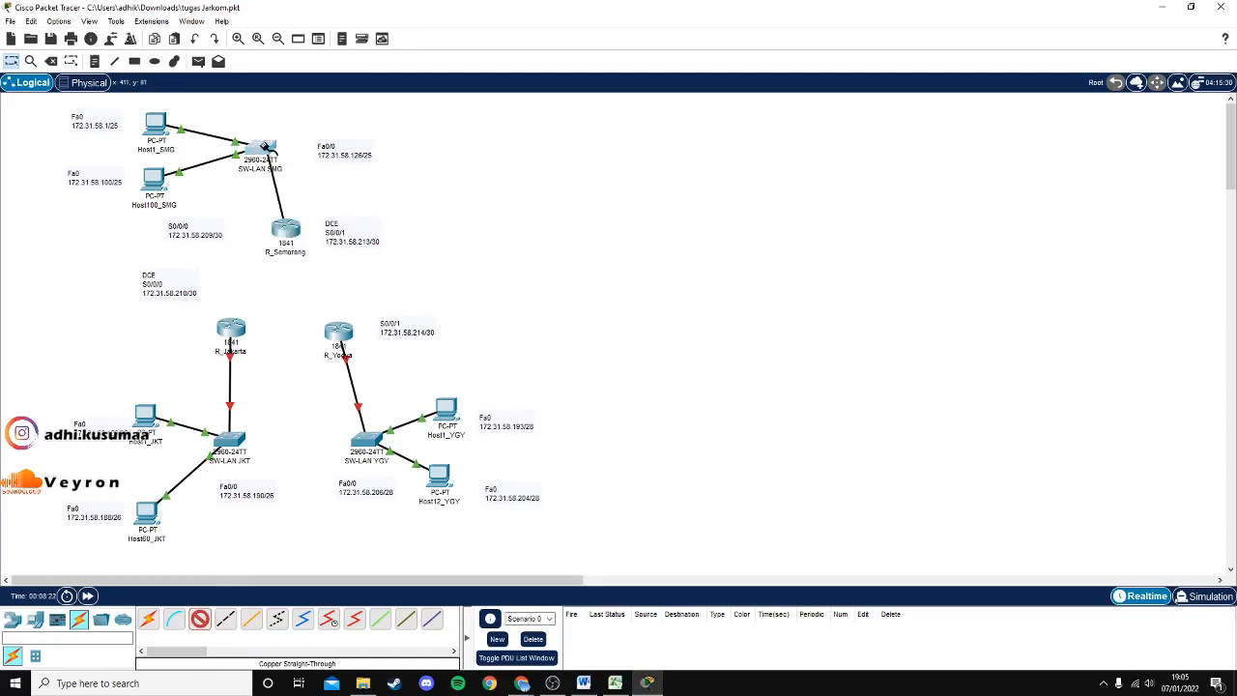
click(267, 151)
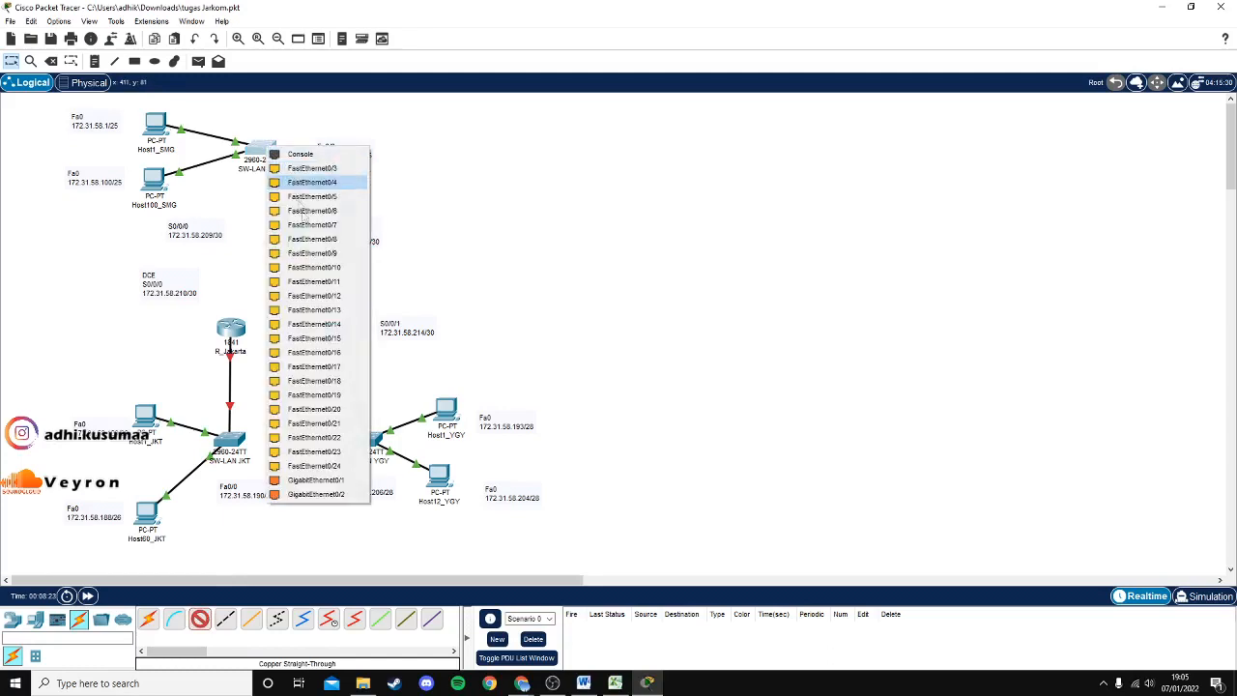
click(333, 466)
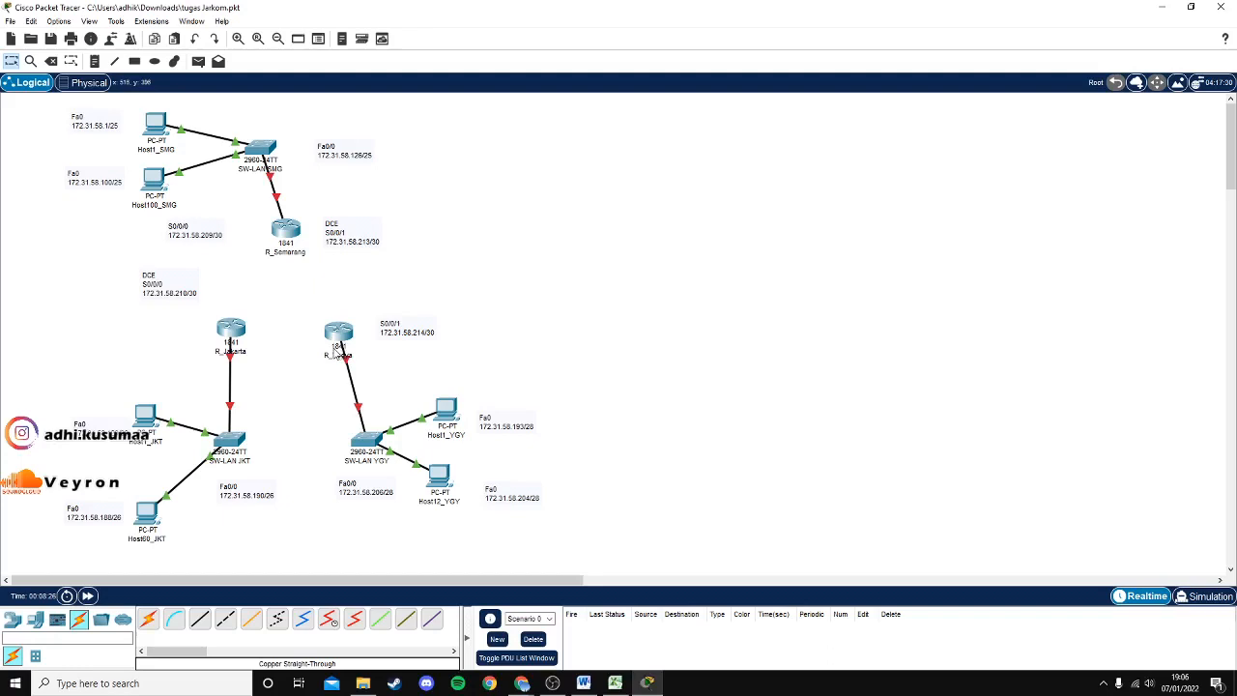
Delete the auto R_Yogya cable and relink SW-LAN YGY Fa0/24 to R_Yogya Fa0/0.
key(Delete)
click(355, 400)
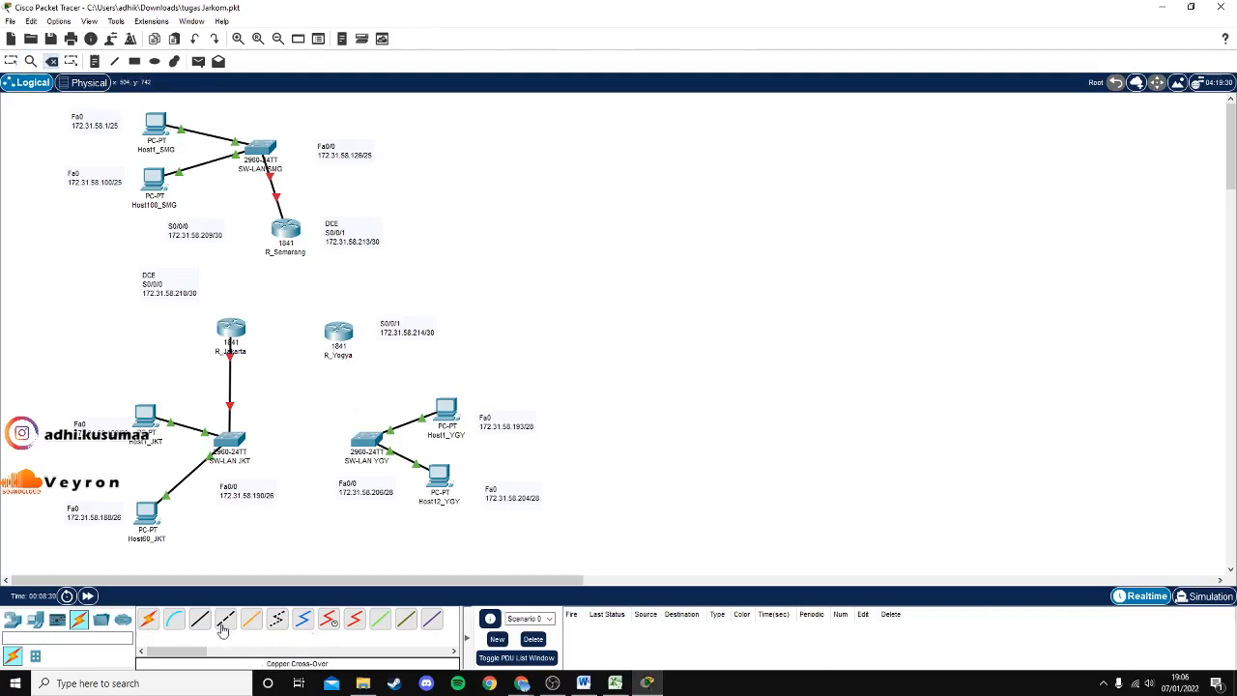
click(370, 435)
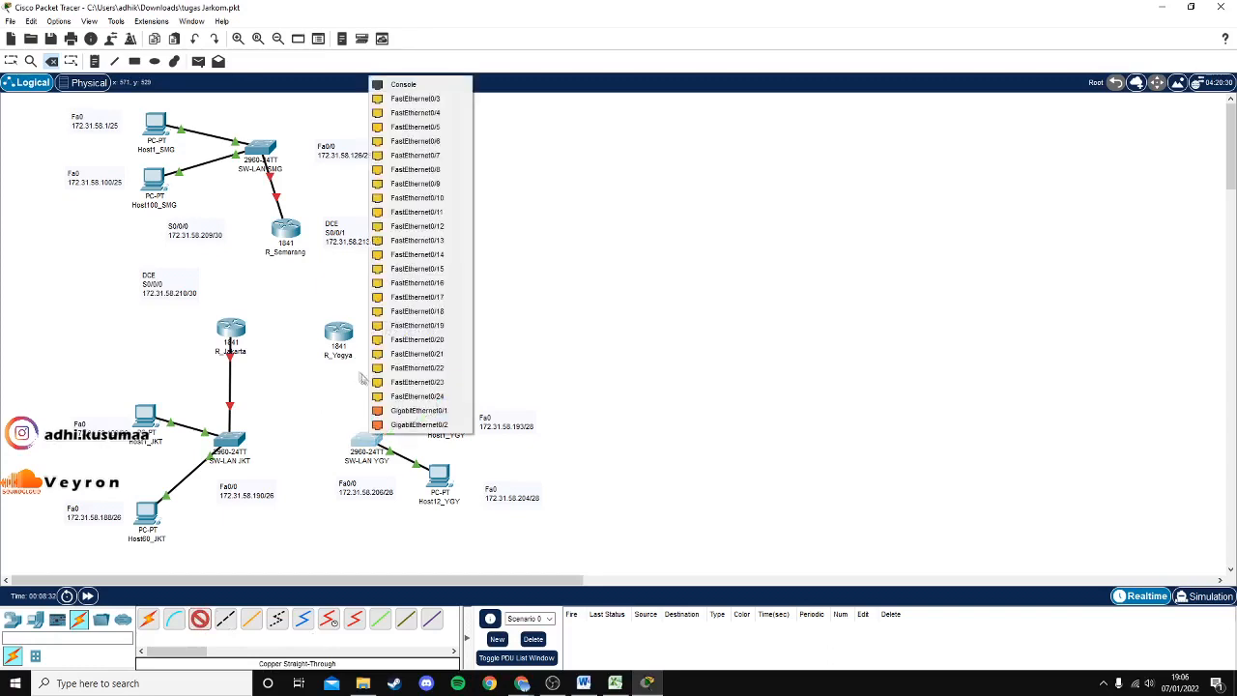
click(406, 397)
click(339, 335)
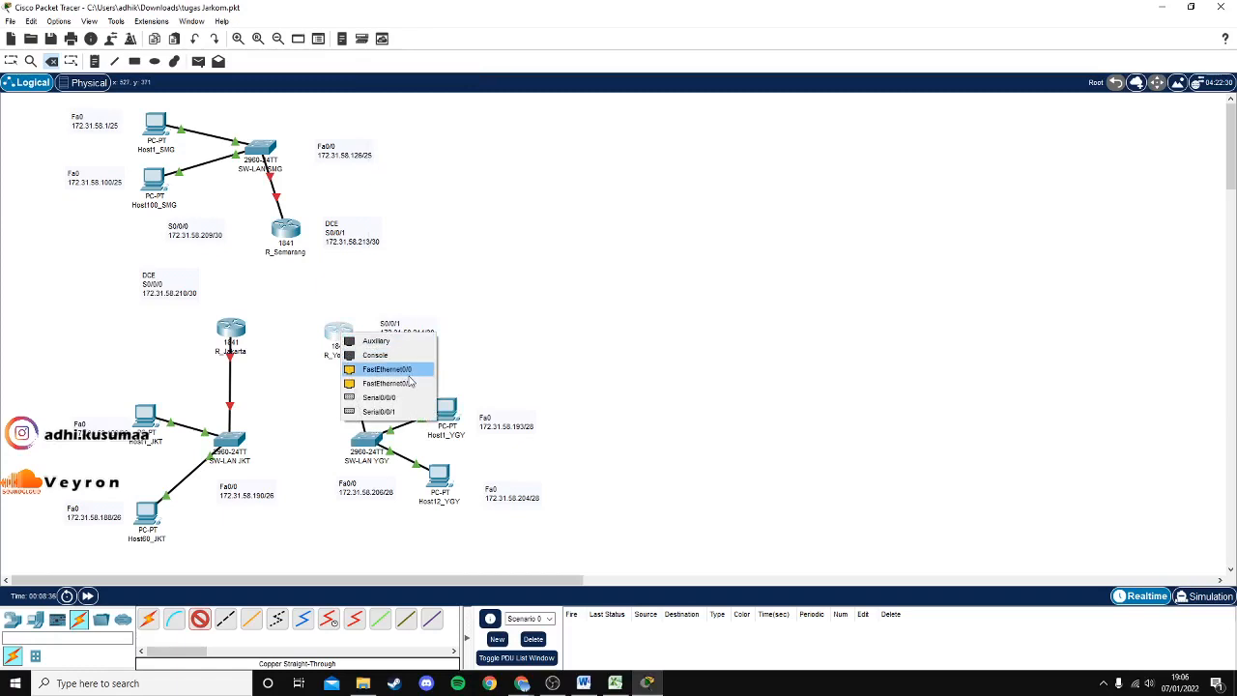
click(416, 375)
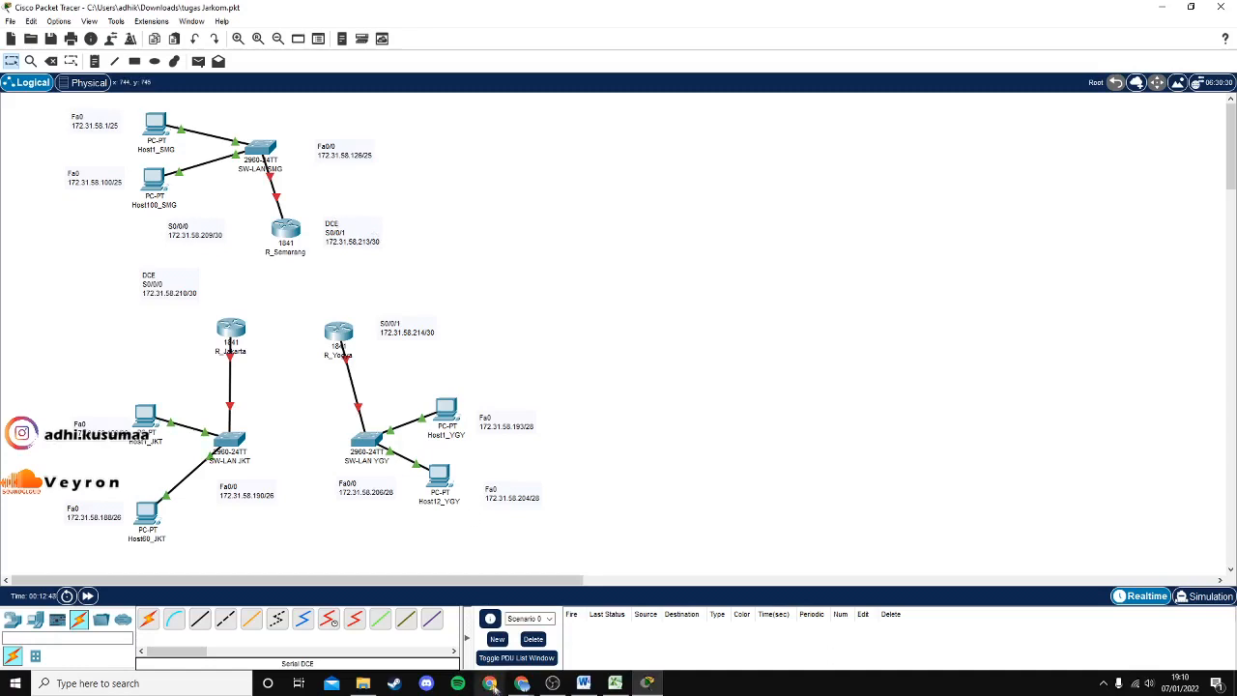
Check the PDF, then serial-DCE link R_Jakarta Se0/0/0 to R_Semarang Se0/0/0.
mouse_move(521, 685)
click(589, 633)
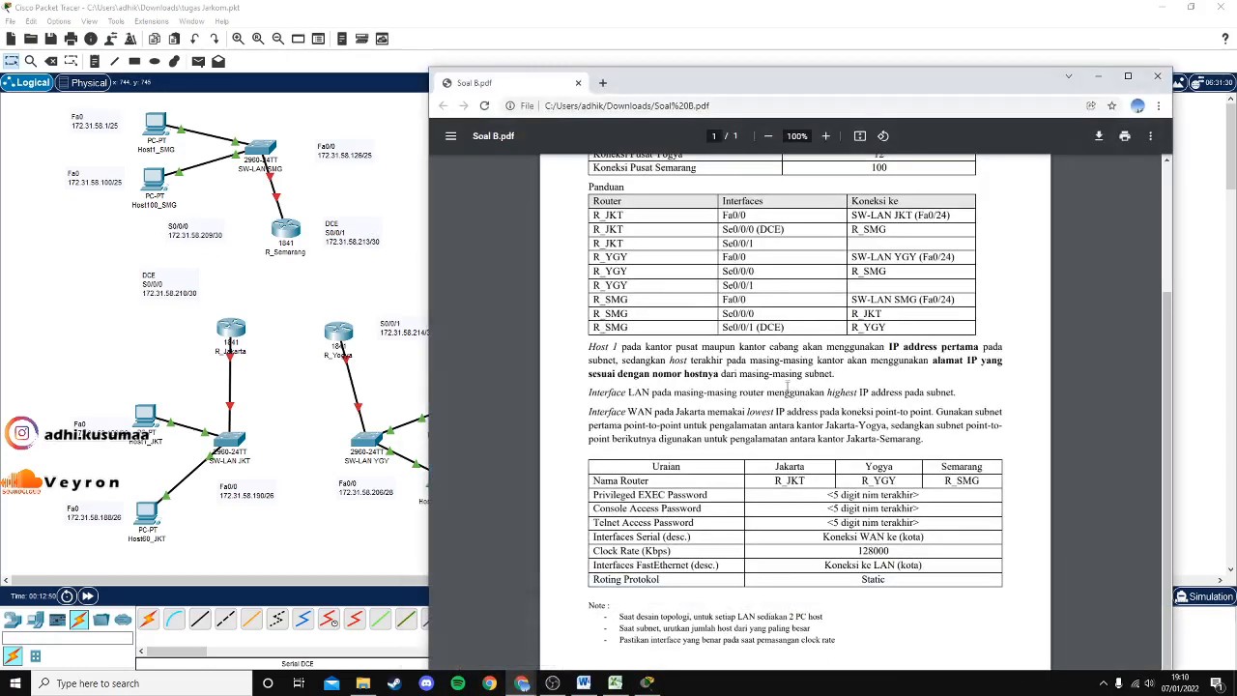
click(1099, 75)
click(330, 620)
click(233, 327)
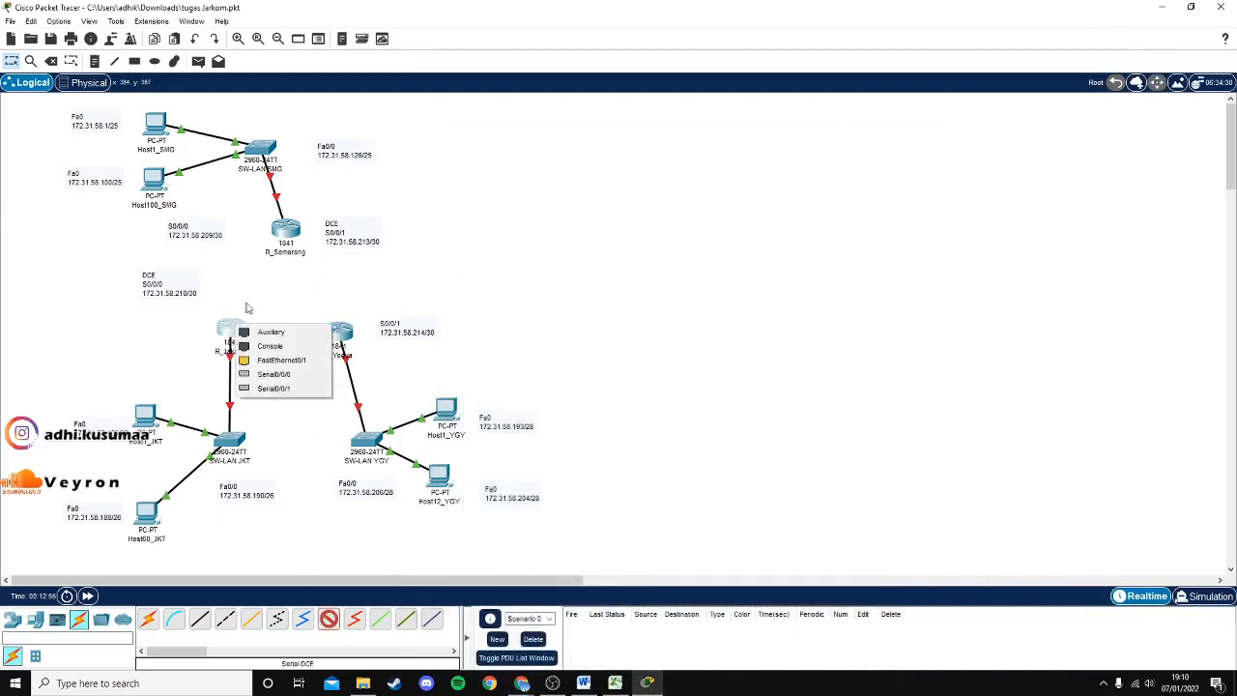
click(311, 380)
click(285, 231)
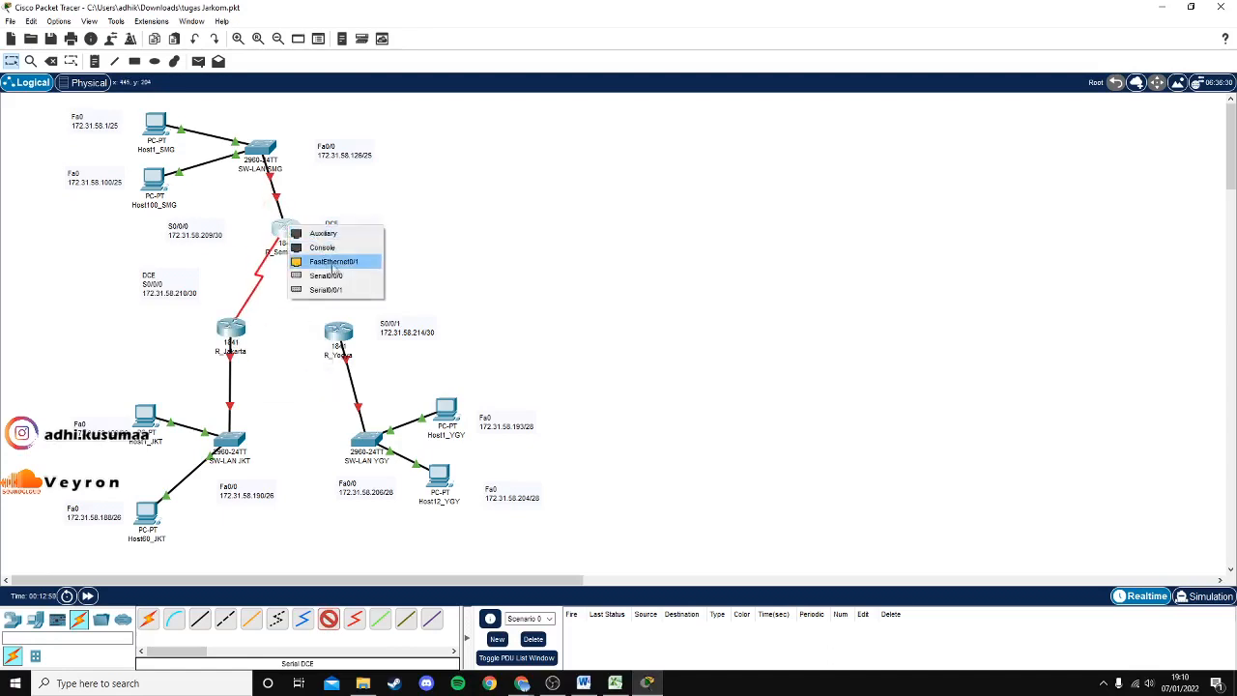
click(334, 277)
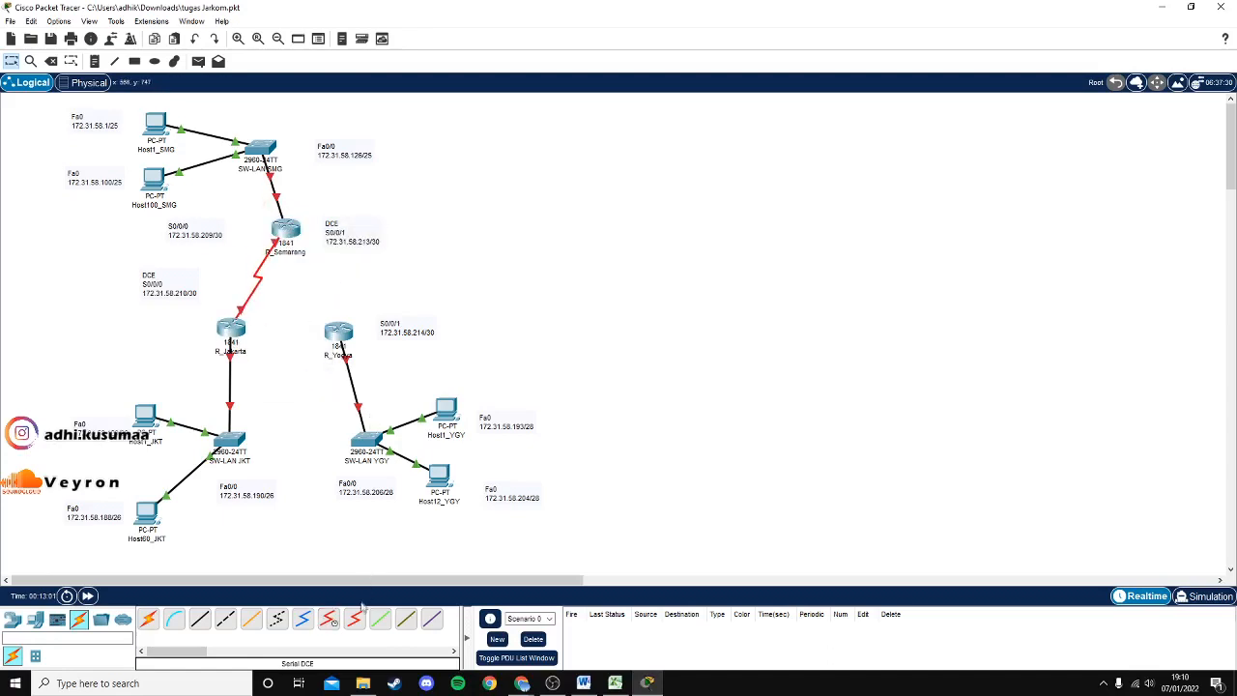
Serial-DCE link R_Yogya Se0/0/0 to R_Semarang Se0/0/1.
click(328, 619)
click(340, 338)
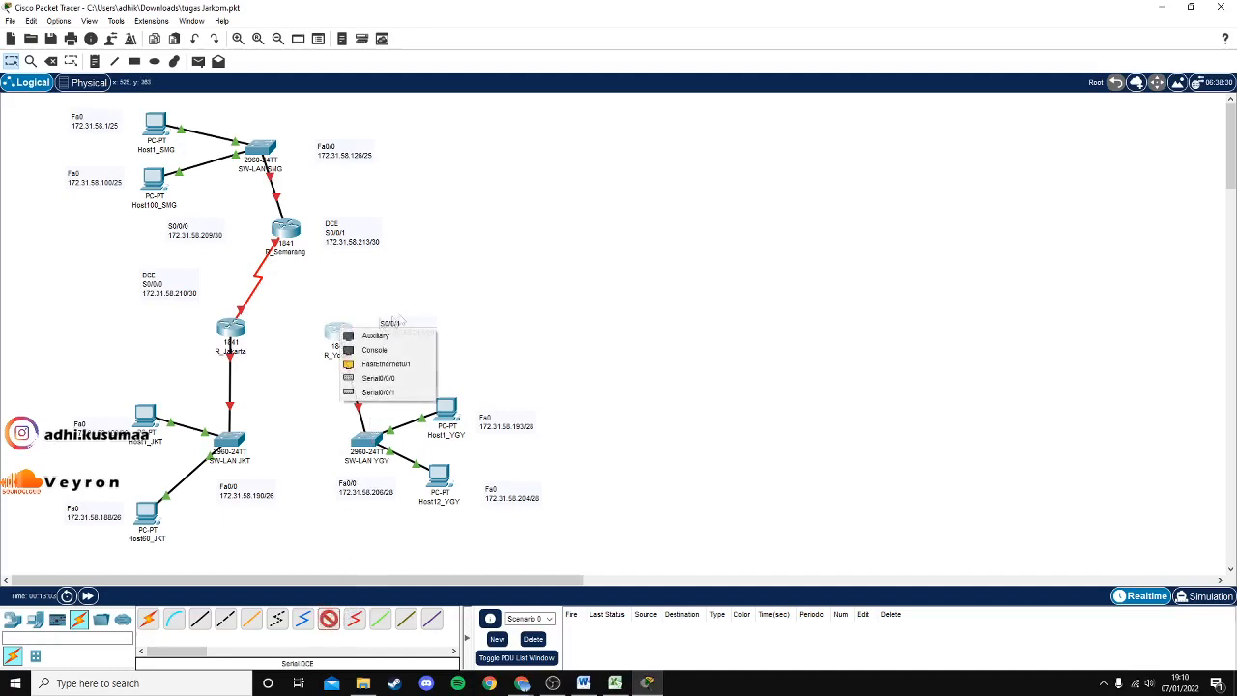
click(428, 379)
click(287, 230)
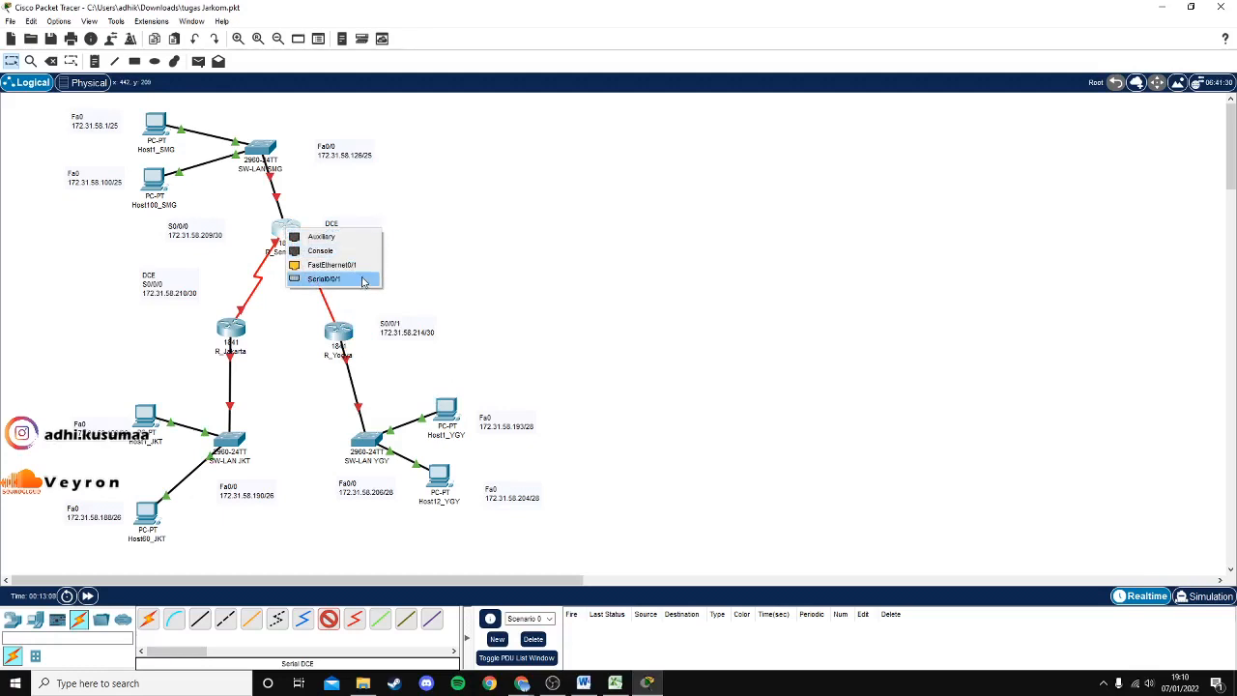
click(362, 279)
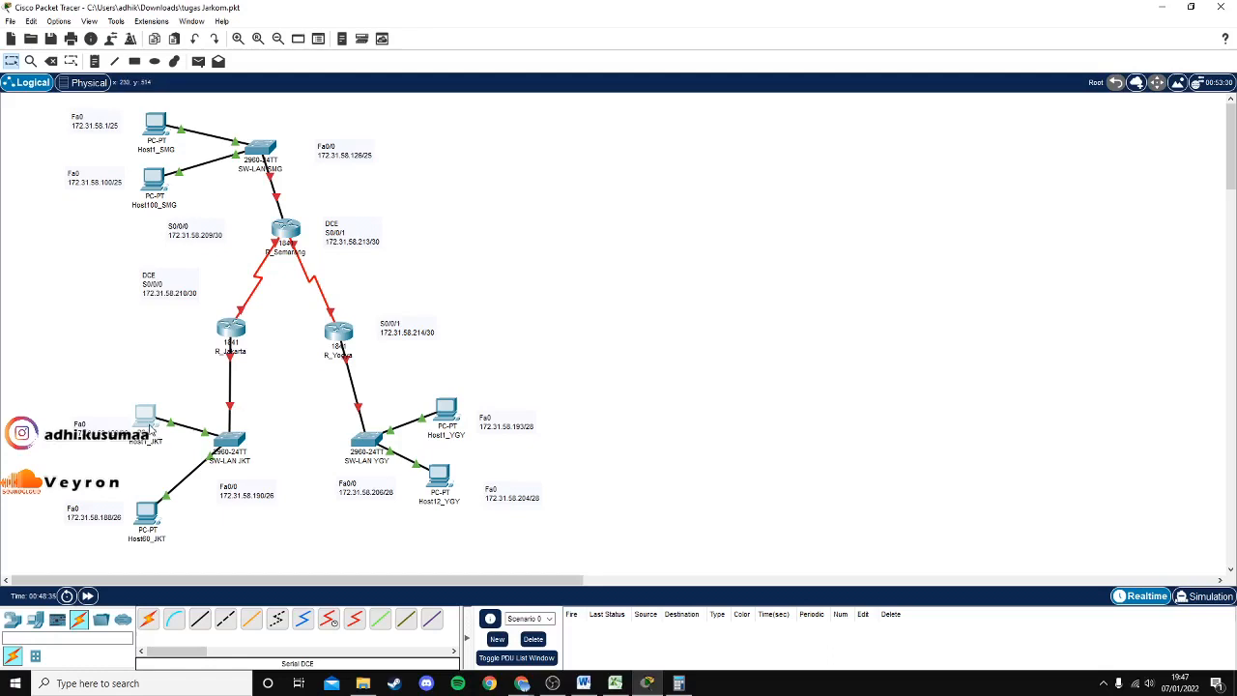
Open Host1_JKT's IP Configuration and select its IPv4 address 172.31.58.129.
click(150, 421)
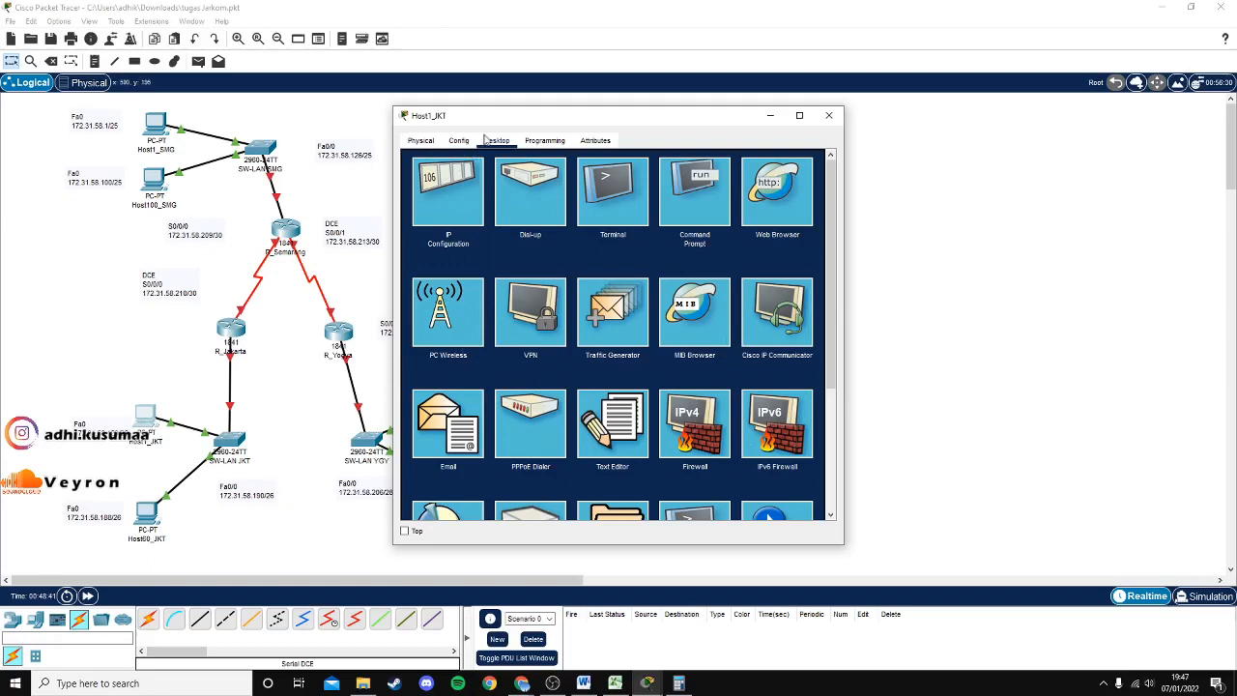
click(448, 193)
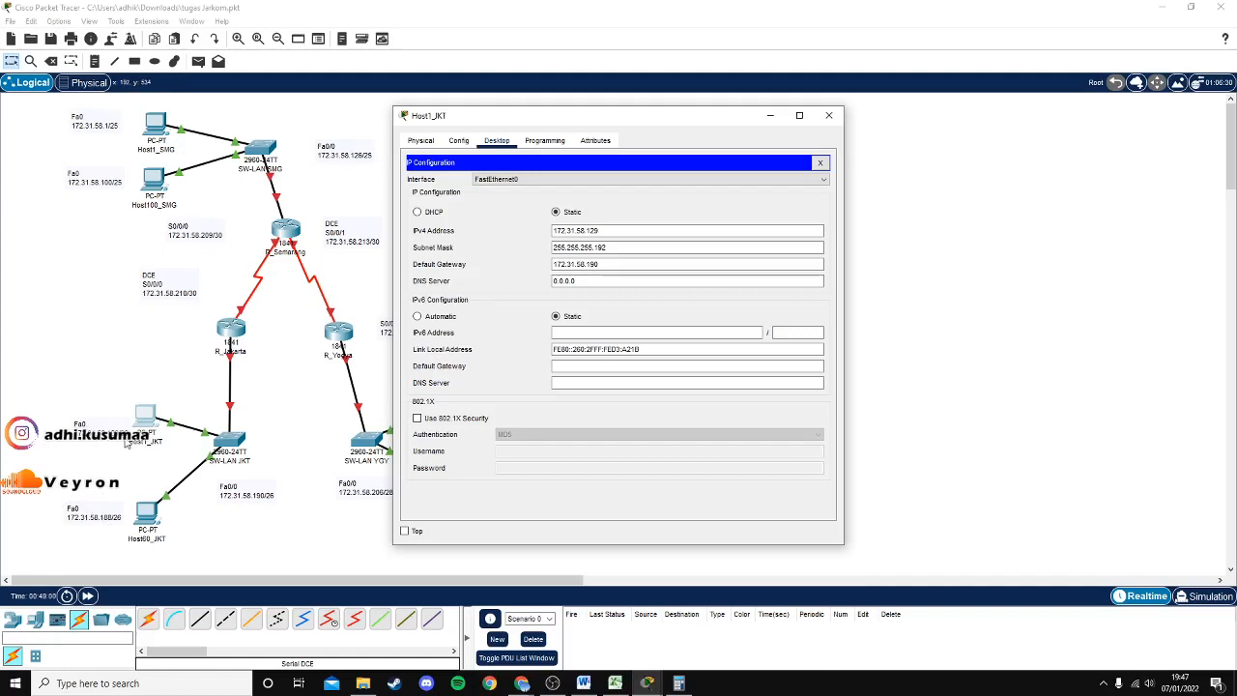
drag(611, 230, 546, 231)
click(622, 231)
drag(576, 231, 547, 231)
Compare Host1_JKT's subnet mask 255.255.255.192 with the Jakarta row's mask in cell H7.
click(615, 683)
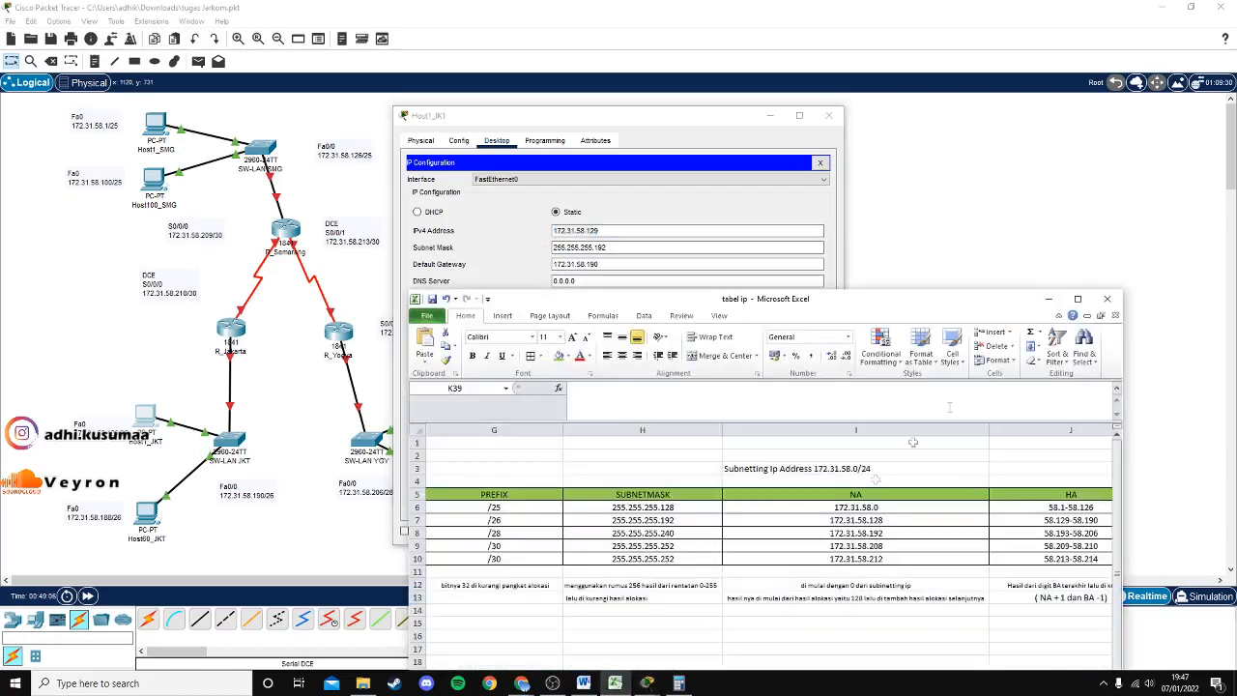
drag(986, 583, 1003, 584)
drag(842, 152, 860, 175)
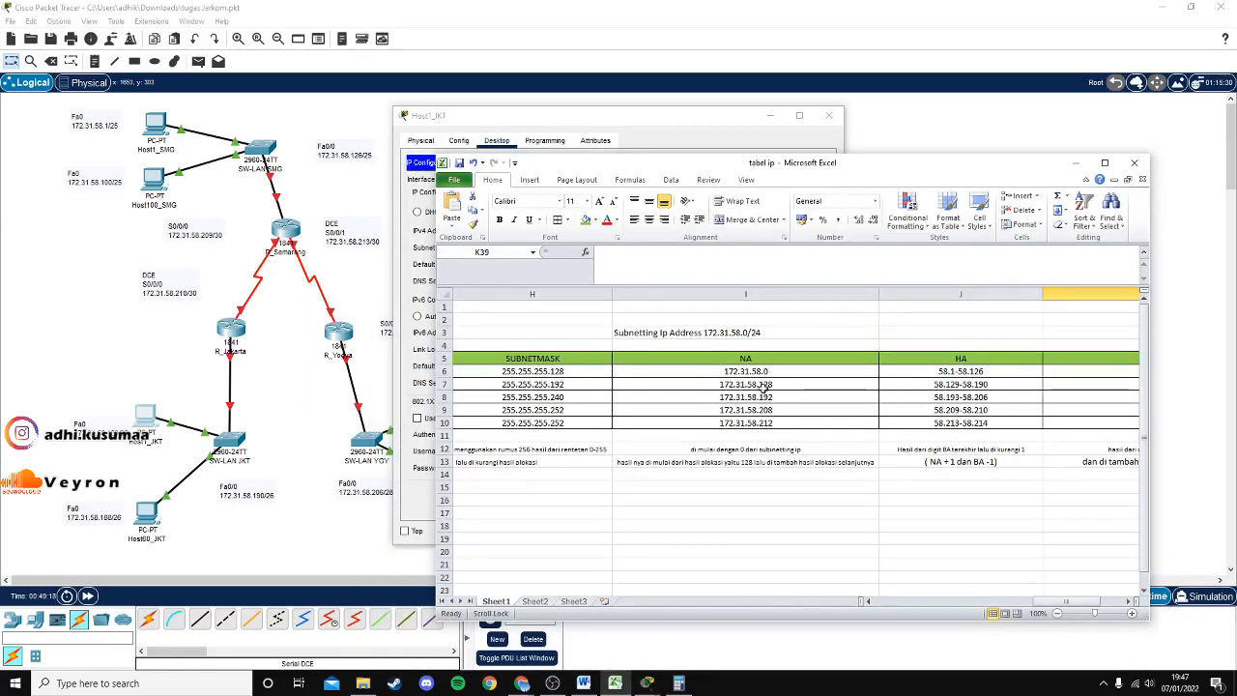
drag(1050, 605, 1017, 607)
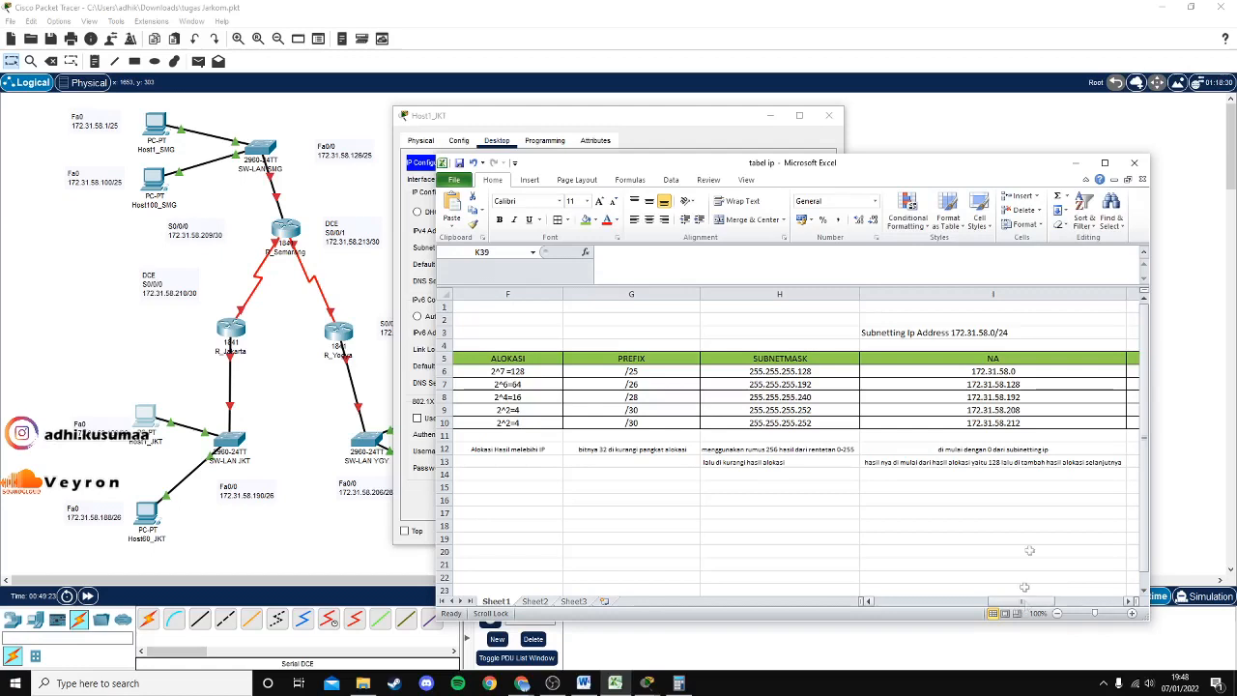
click(1072, 164)
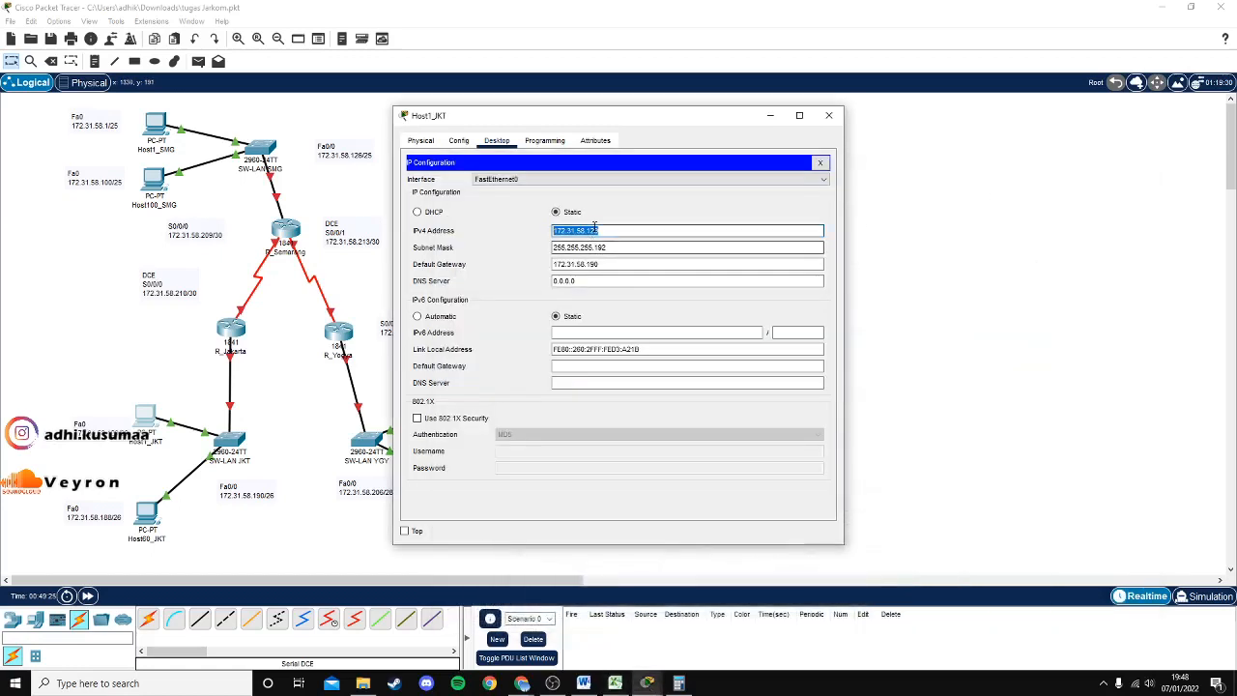
click(580, 280)
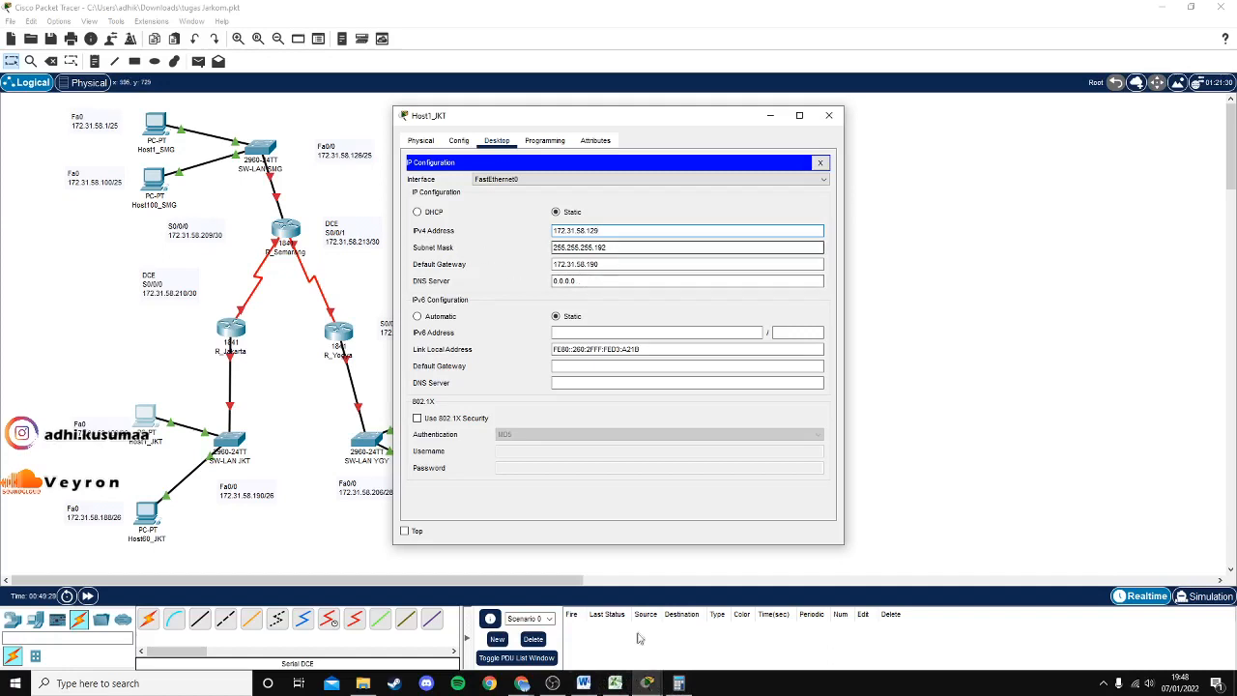
click(615, 684)
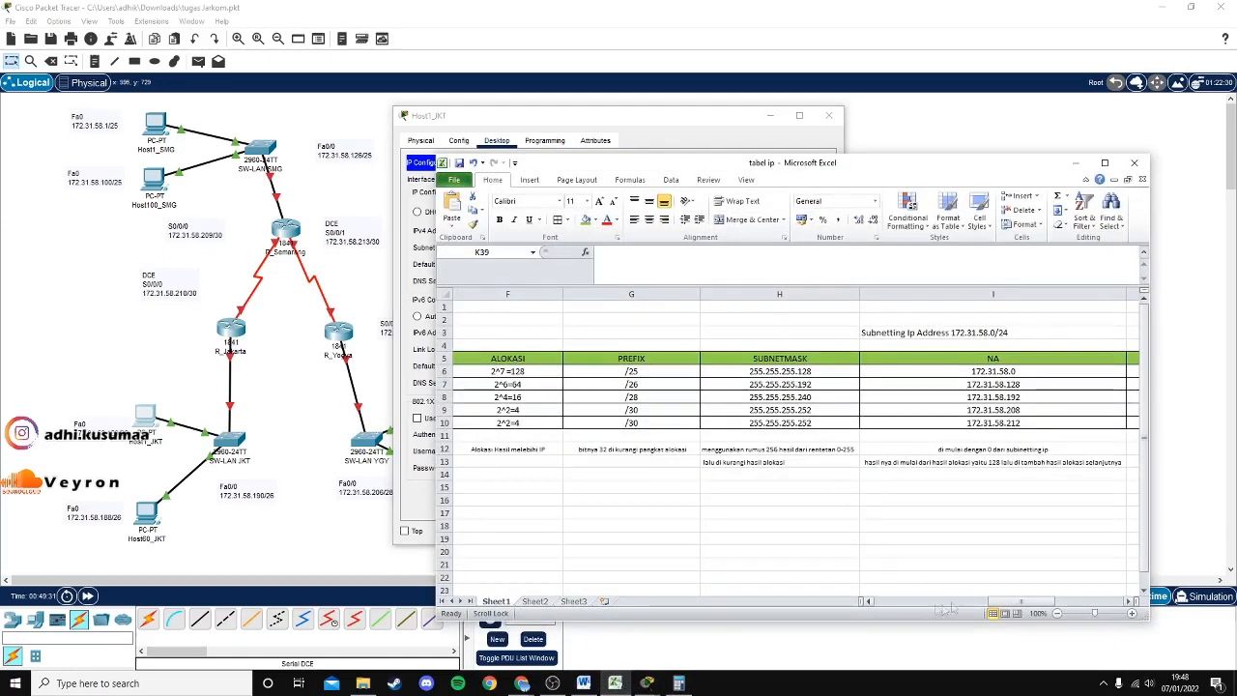
drag(1001, 605, 940, 595)
click(541, 385)
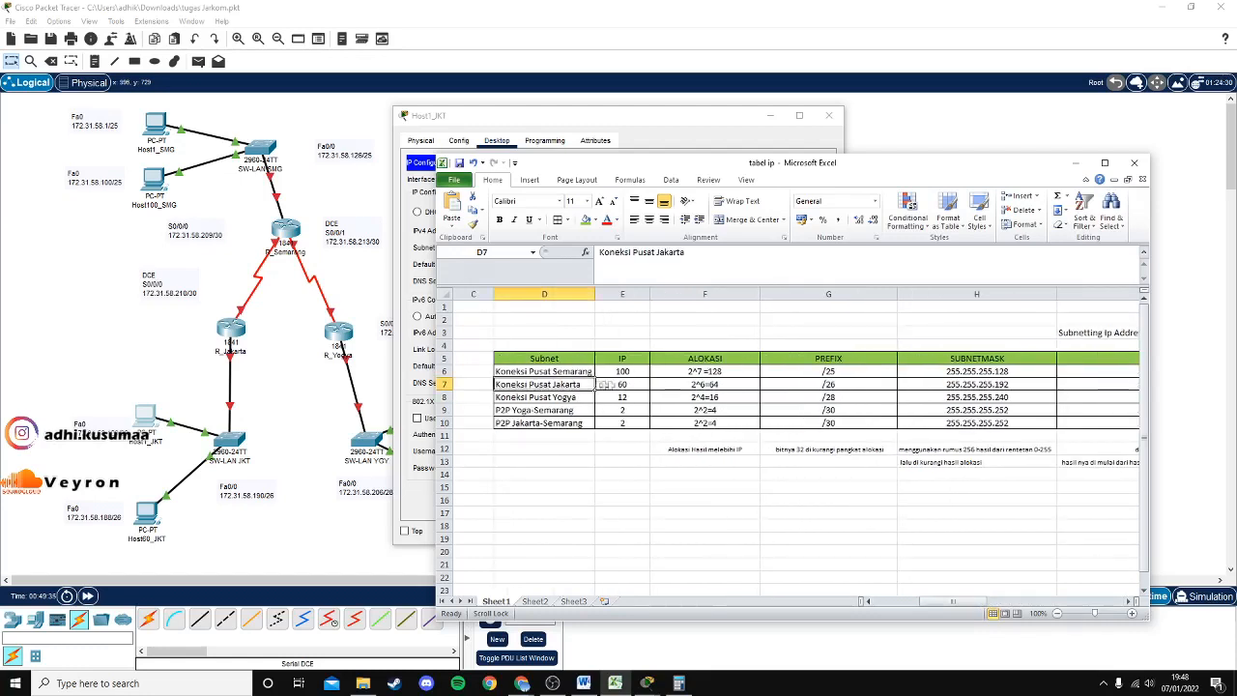
click(1039, 388)
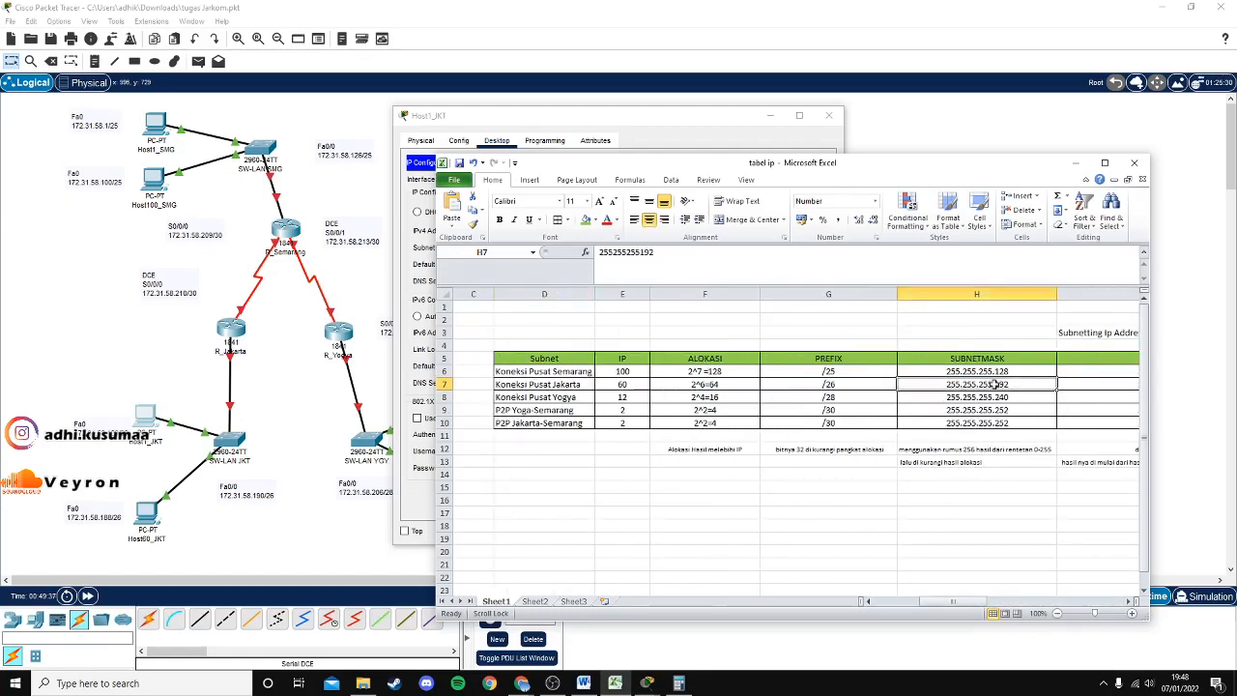
click(723, 112)
click(615, 247)
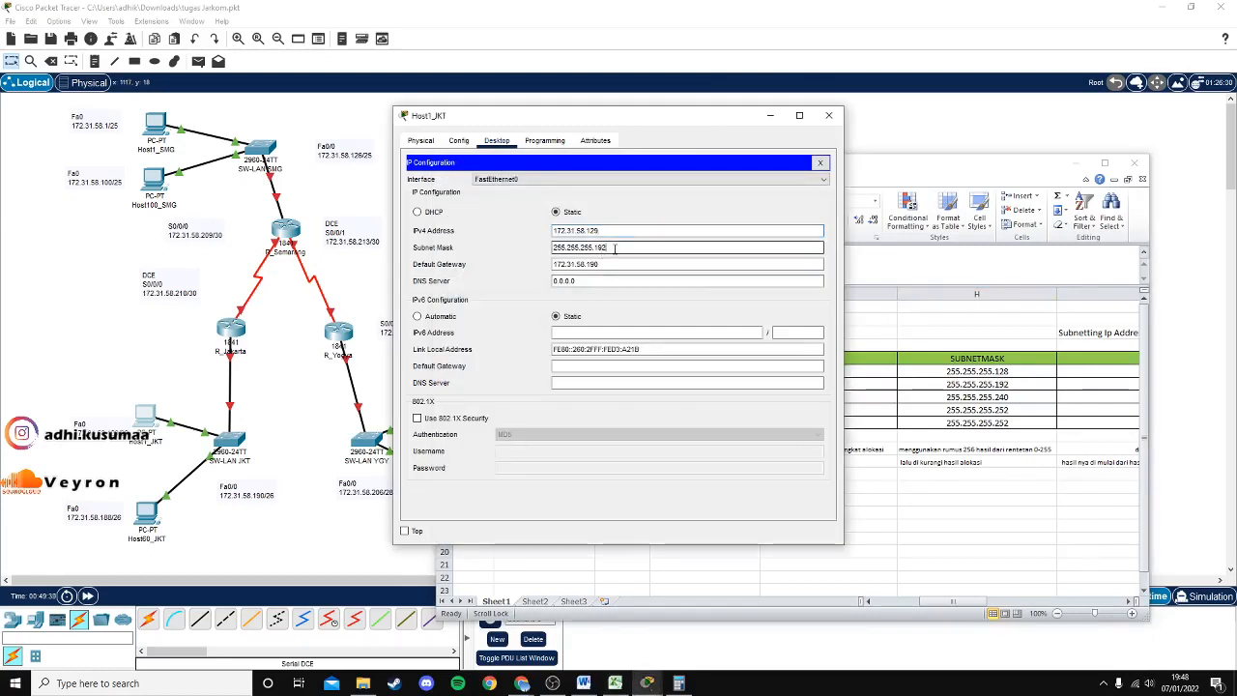
click(993, 385)
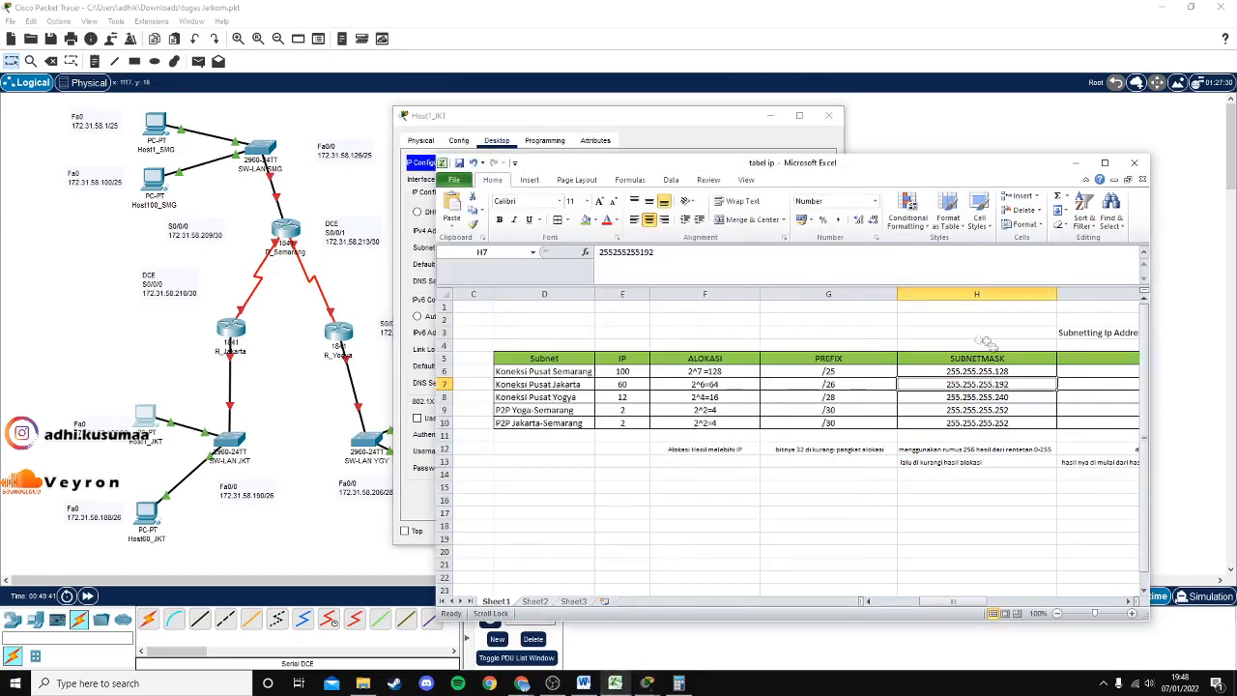
click(624, 116)
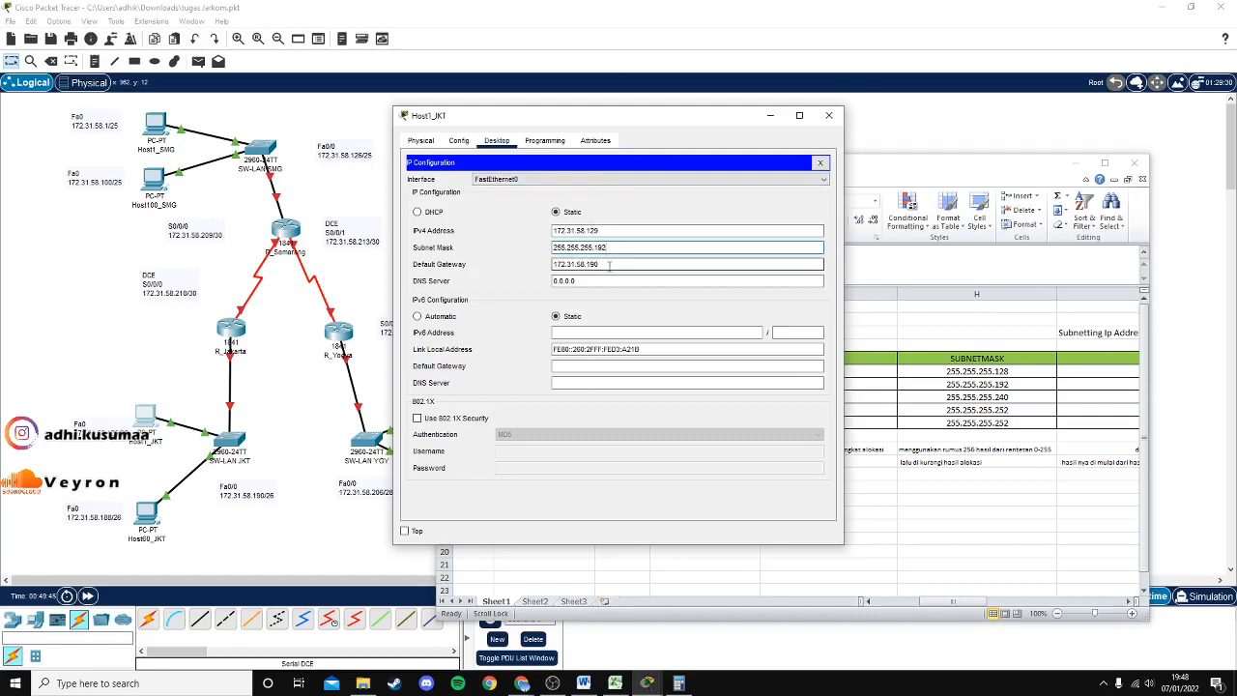
Verify gateway 172.31.58.190 is the last usable host in Jakarta's J7 range.
drag(610, 264, 552, 264)
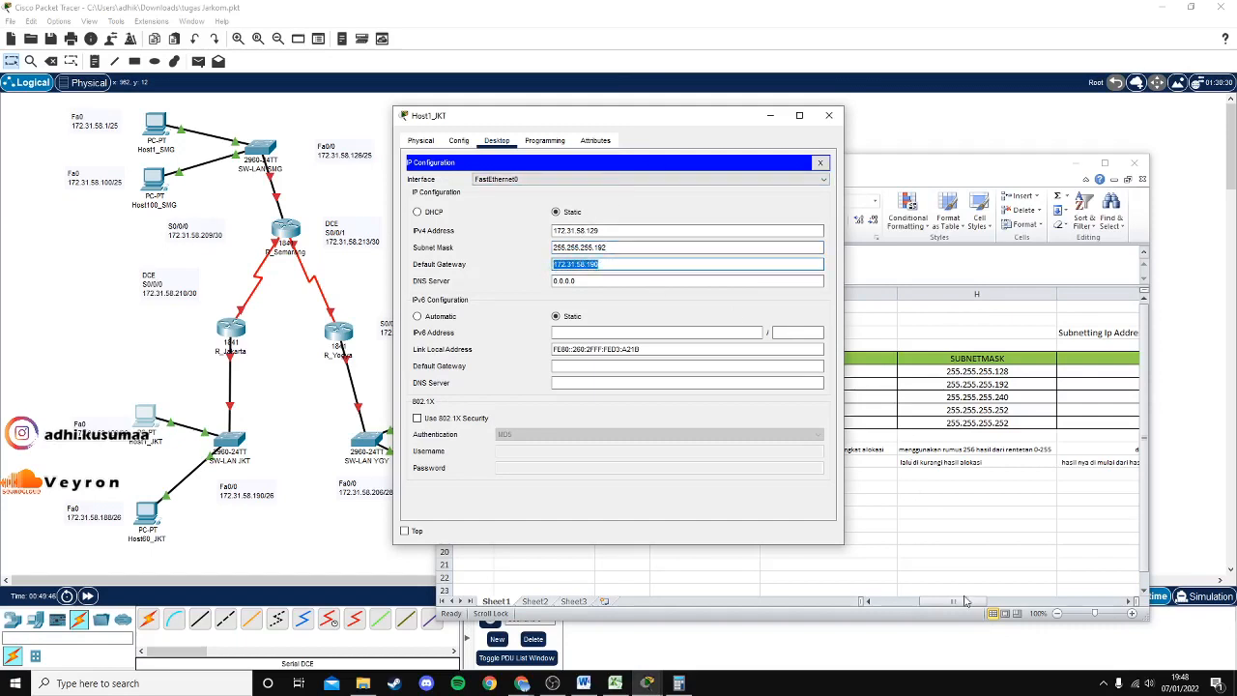
click(964, 601)
drag(984, 602, 1102, 602)
drag(779, 169, 992, 193)
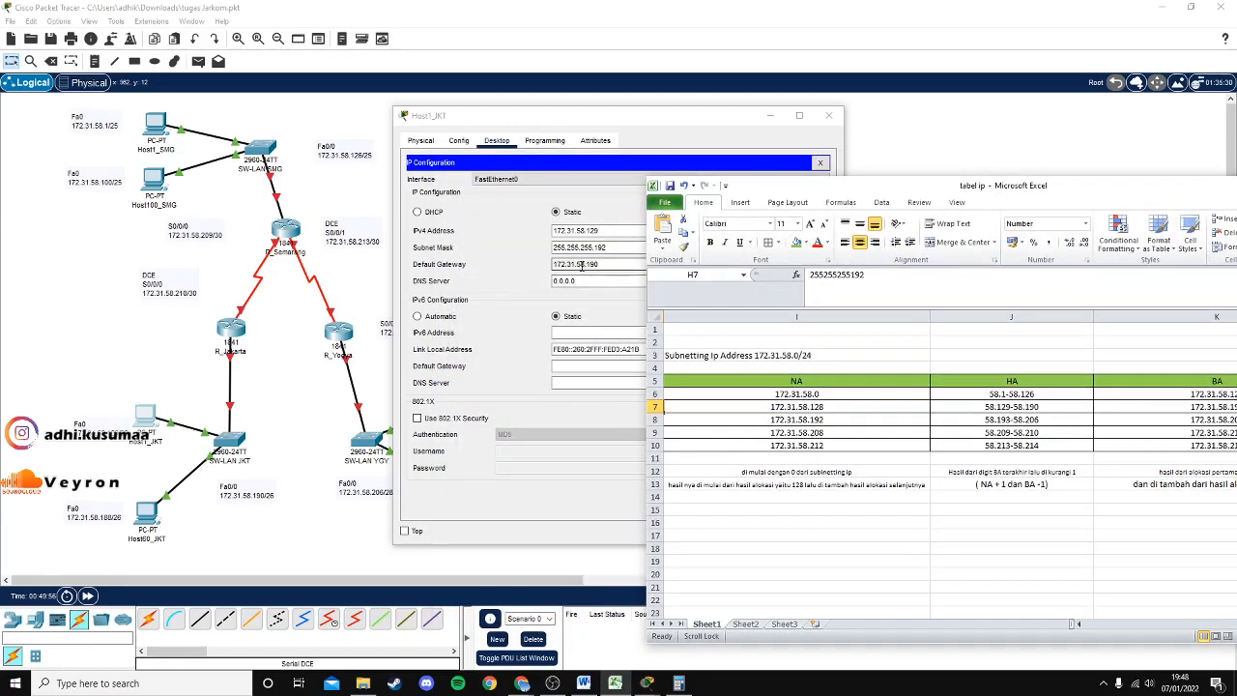
click(995, 409)
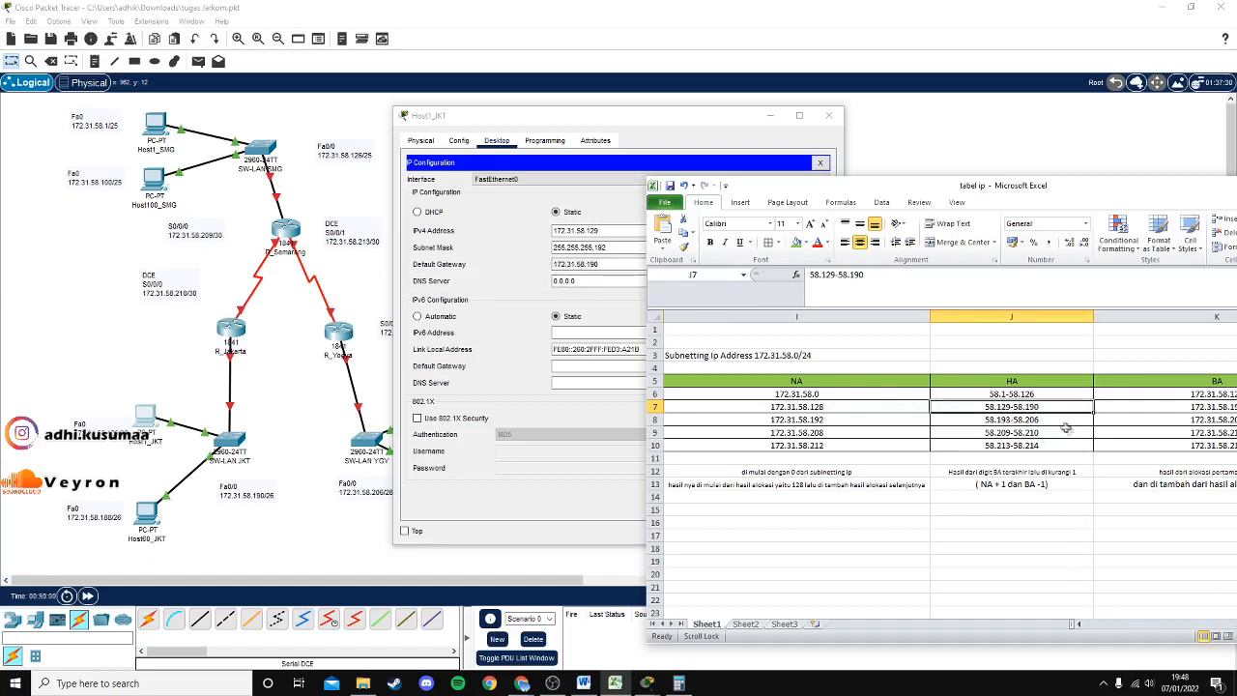
double_click(1036, 407)
mouse_move(1038, 407)
mouse_down()
mouse_move(933, 407)
mouse_move(1030, 406)
mouse_up()
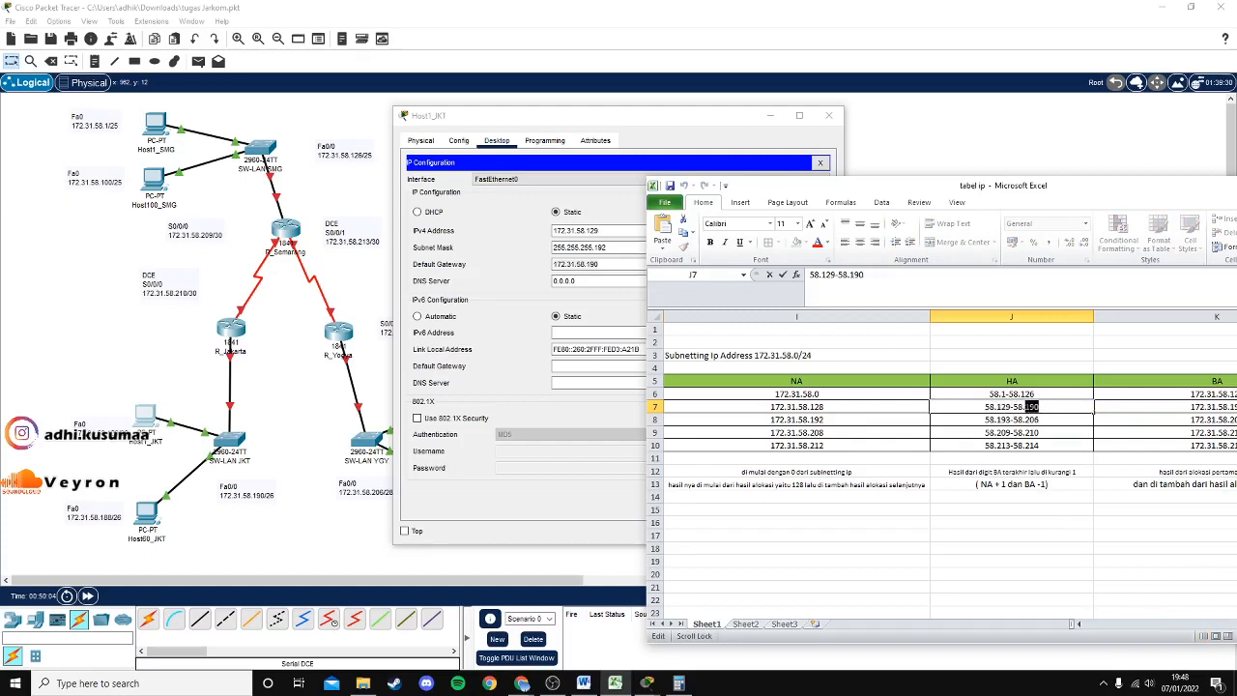
Close Host1_JKT's window and open Host60_JKT's settings.
click(657, 126)
click(828, 116)
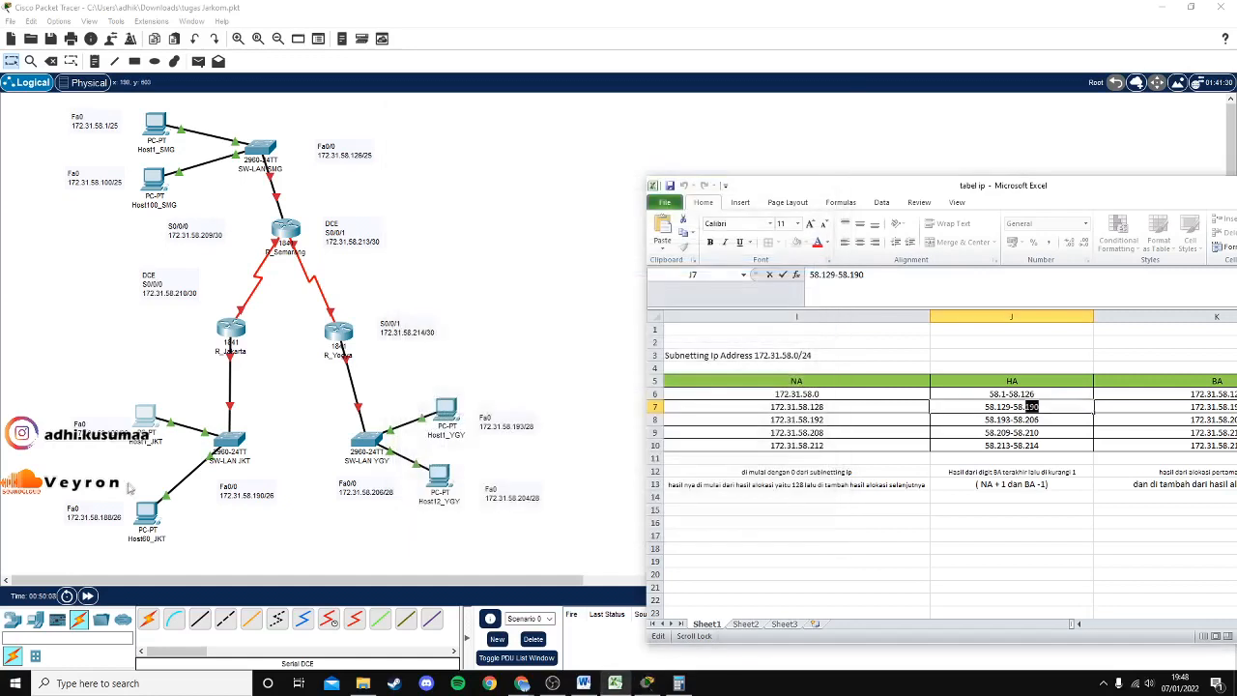
click(145, 523)
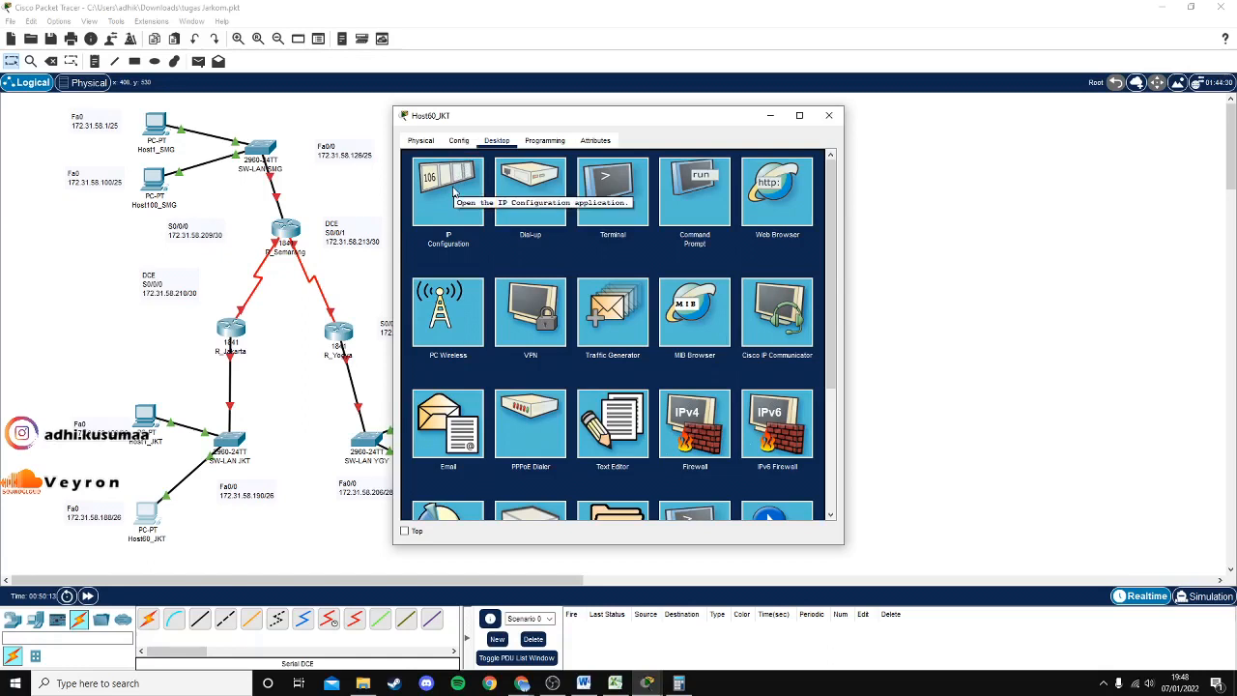
Open Host60_JKT's IP Configuration and place it beside the VLSM table's Jakarta row.
click(453, 192)
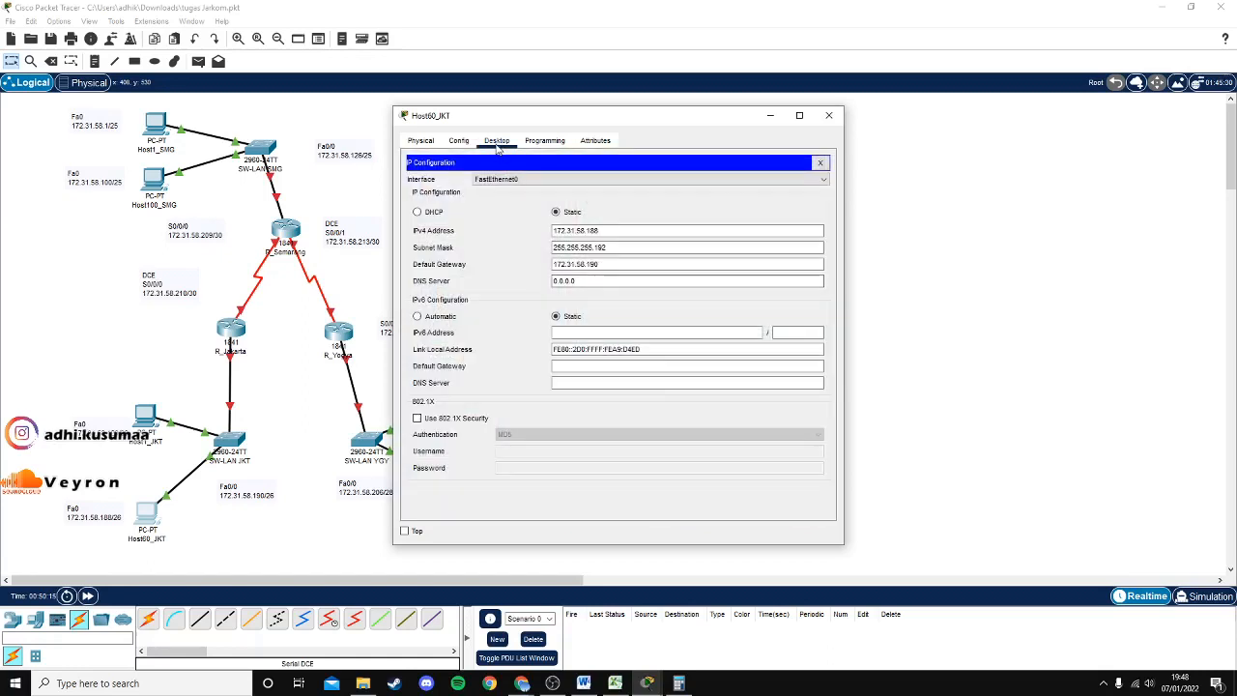
mouse_move(528, 124)
mouse_down()
mouse_move(592, 124)
mouse_move(507, 131)
mouse_up()
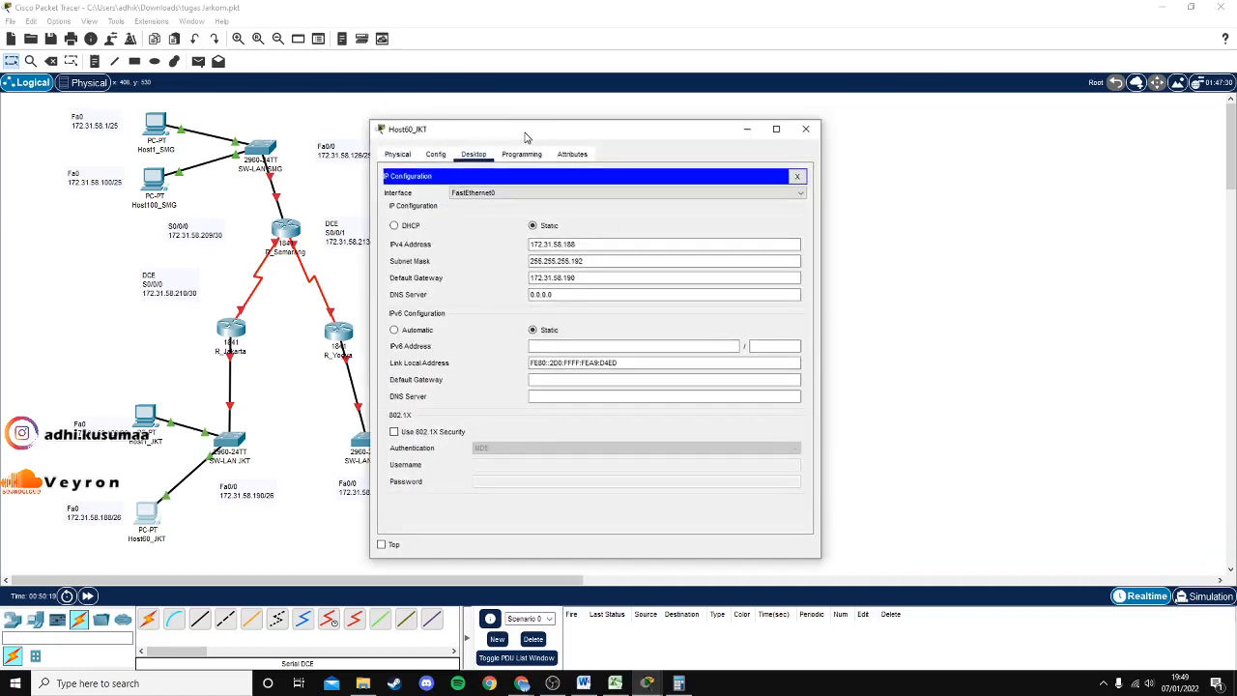
click(615, 683)
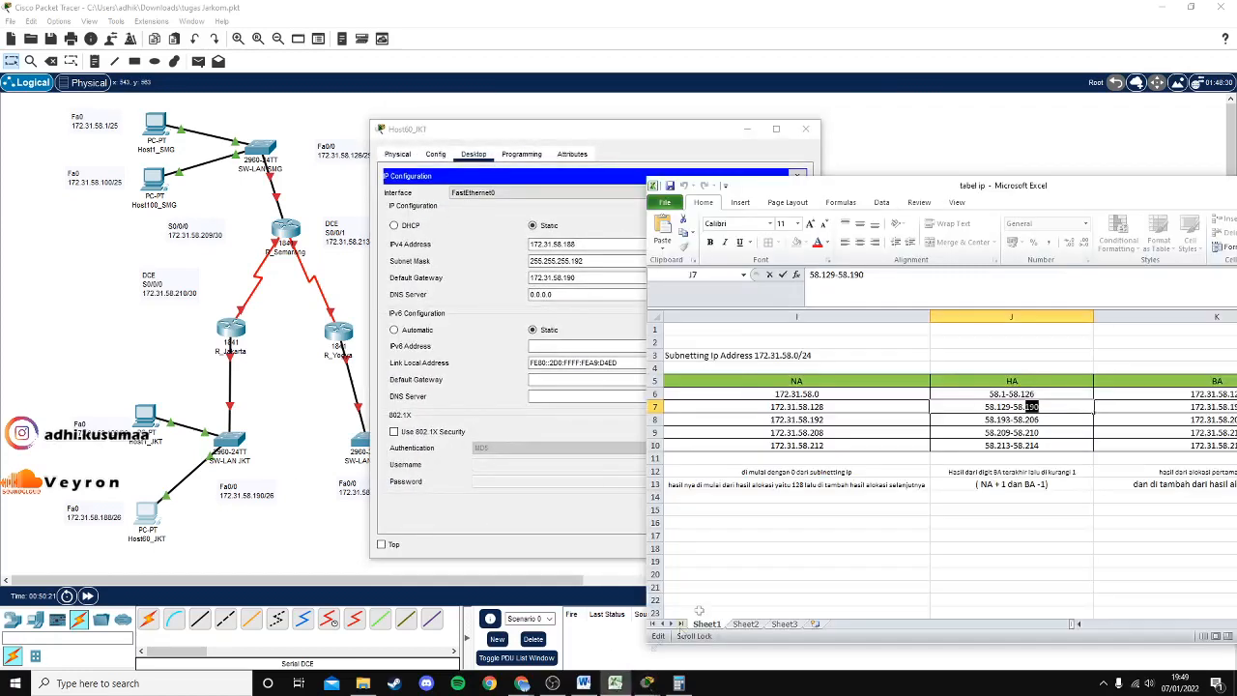
click(653, 133)
drag(650, 137, 559, 130)
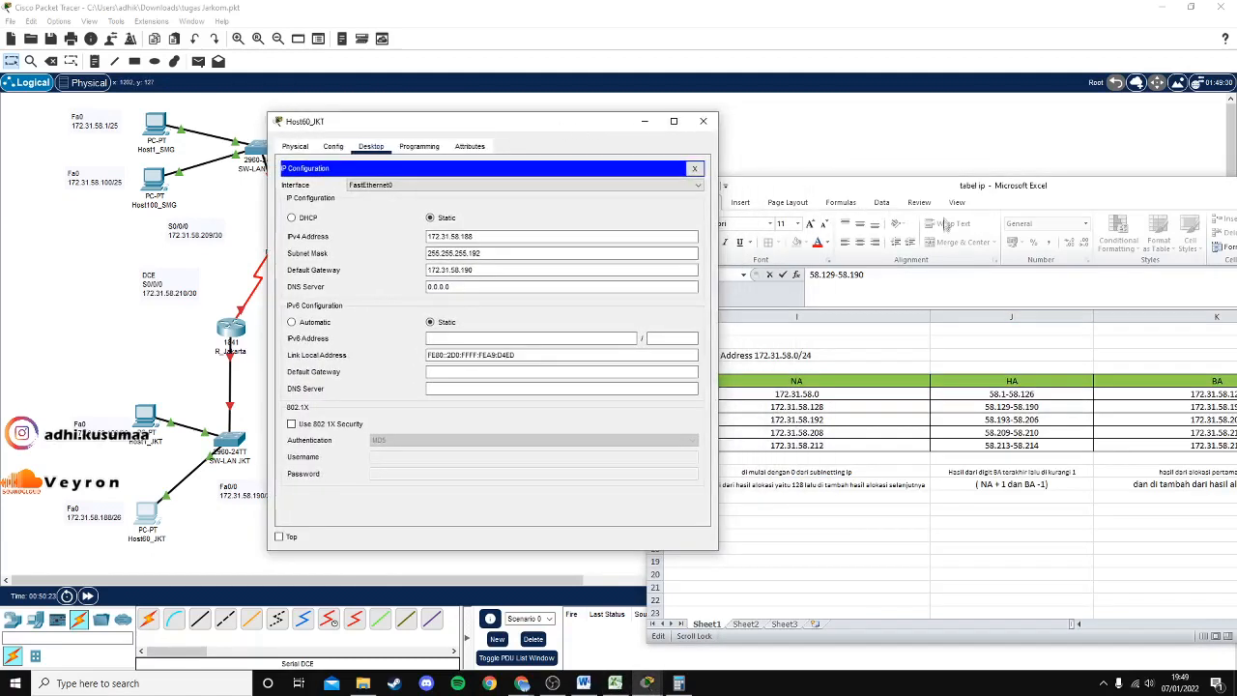
drag(829, 179, 848, 165)
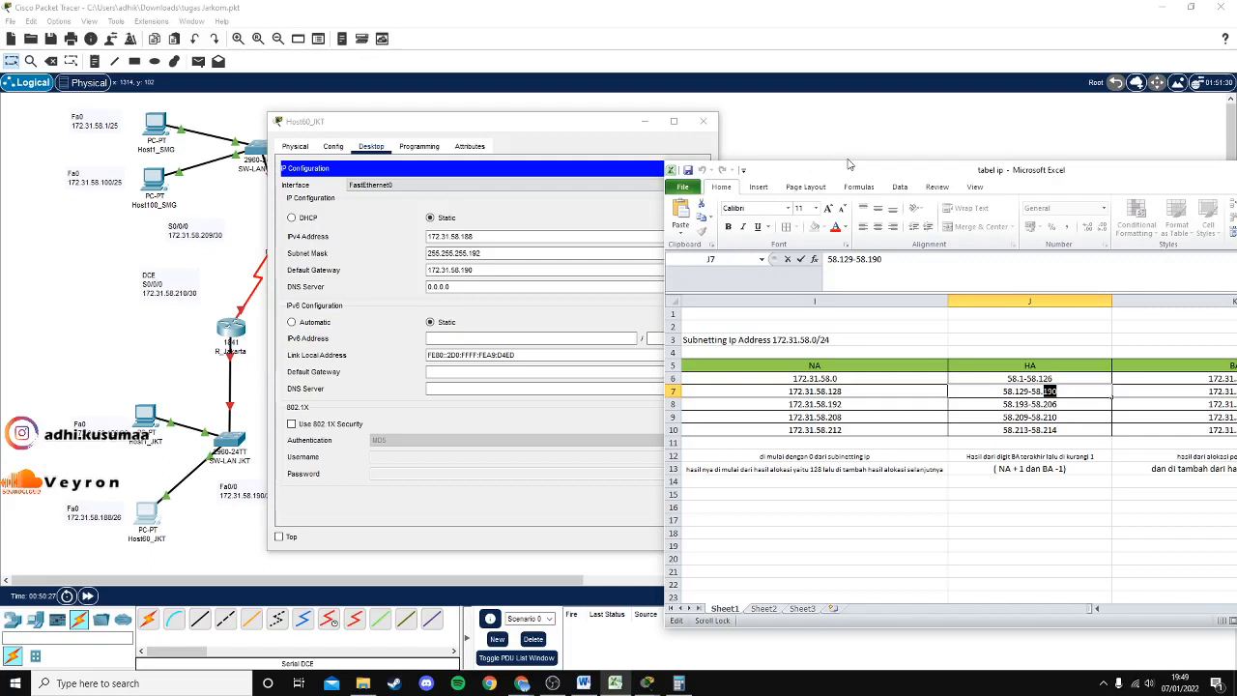
click(829, 391)
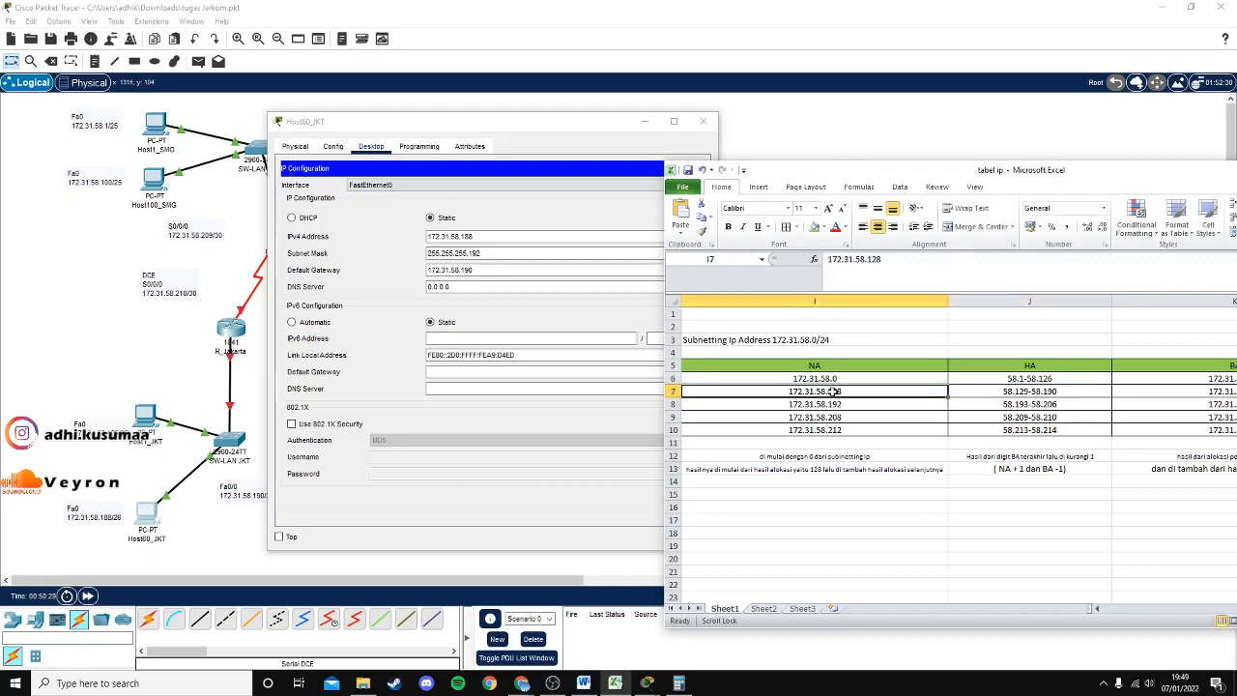
drag(489, 237, 416, 243)
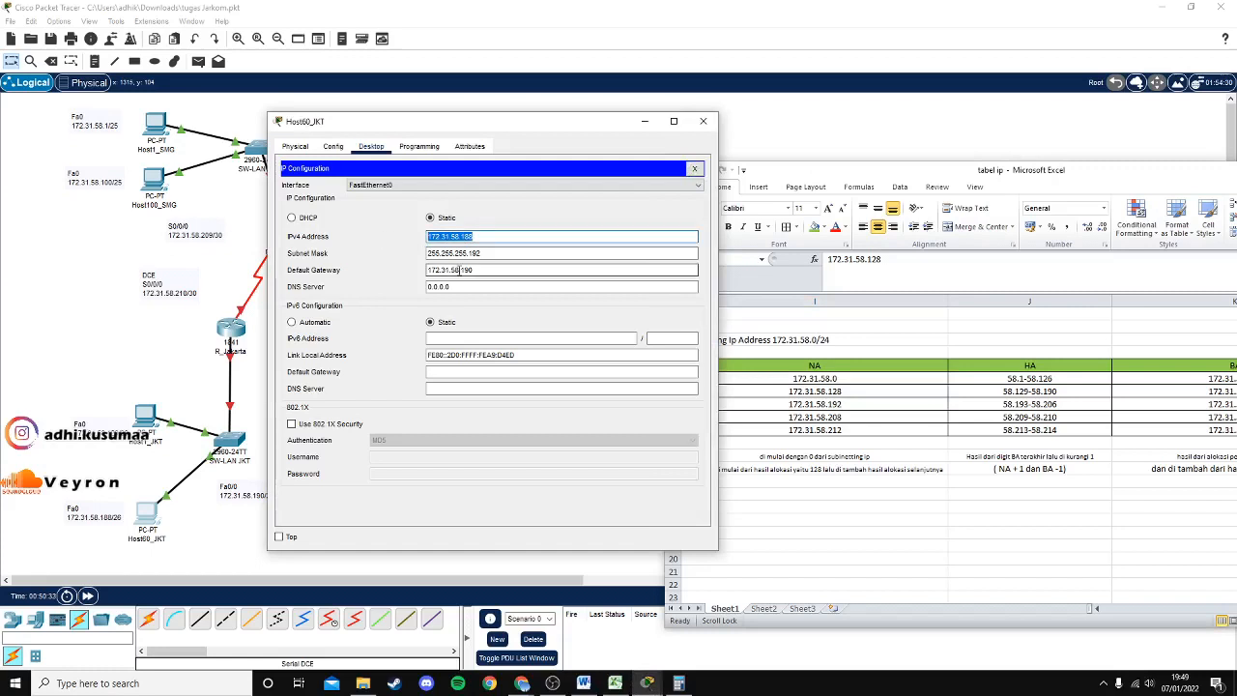
Confirm 172.31.58.188 and mask 255.255.255.192 against H7 and J7, then close Host60_JKT's window.
click(1232, 640)
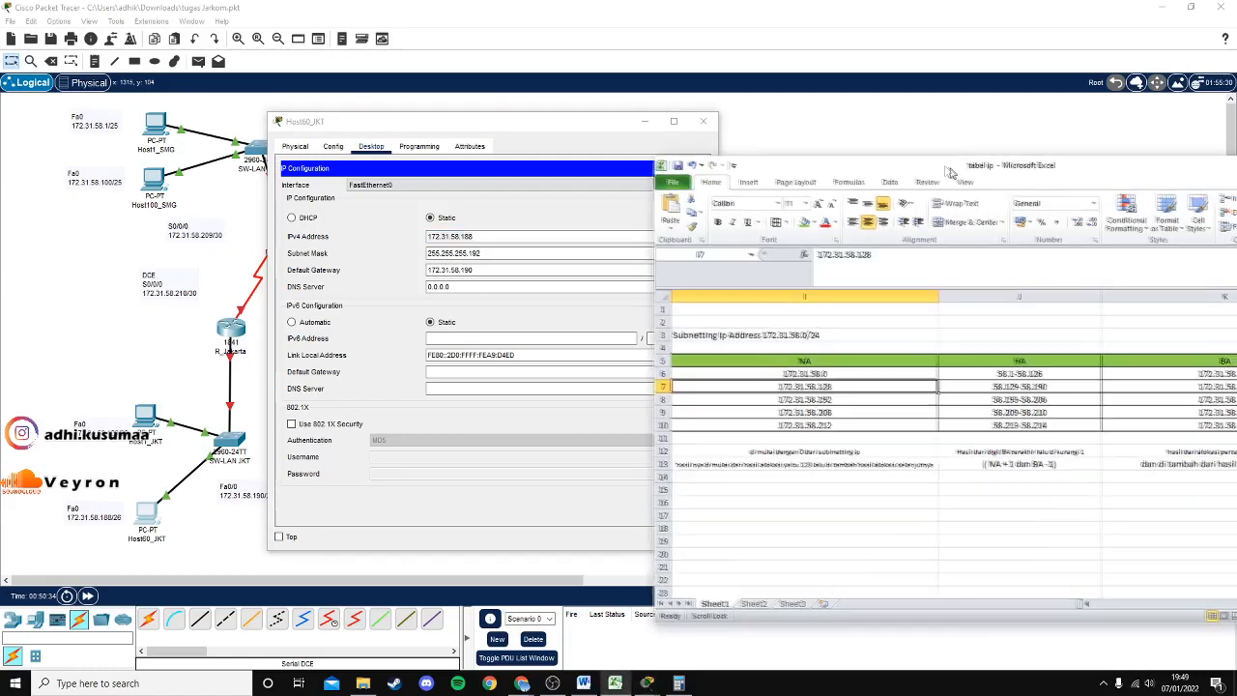
drag(1161, 572, 1084, 578)
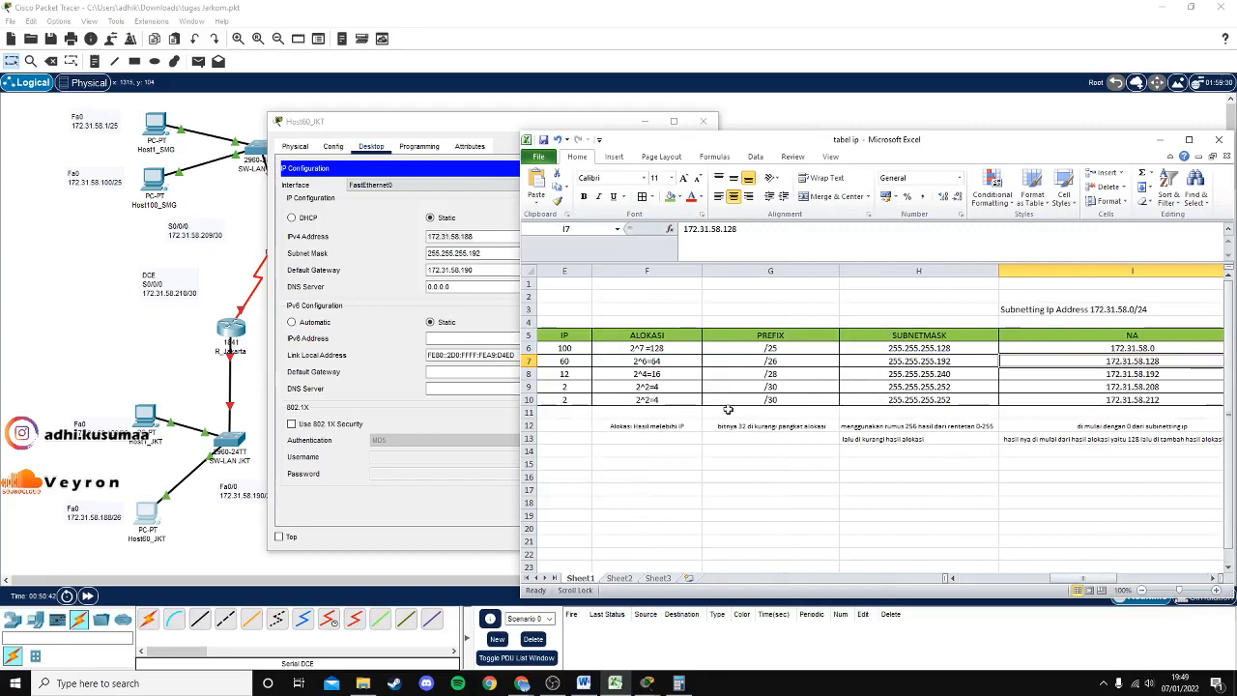
click(496, 235)
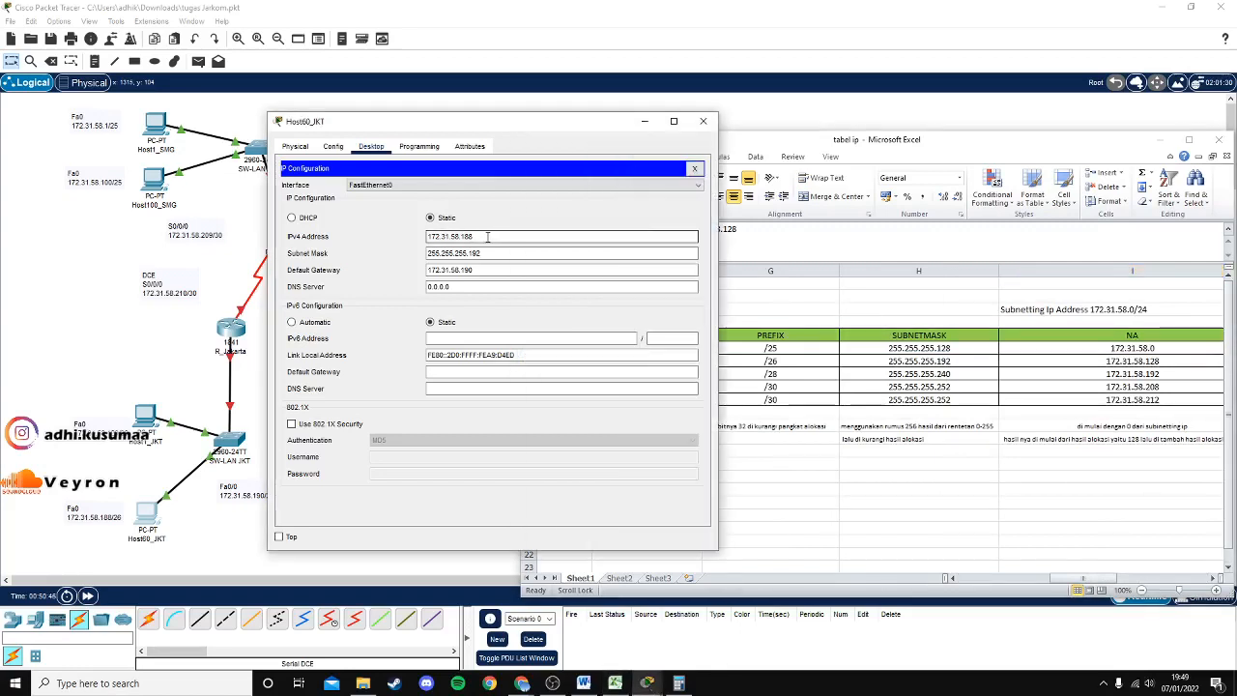
click(512, 252)
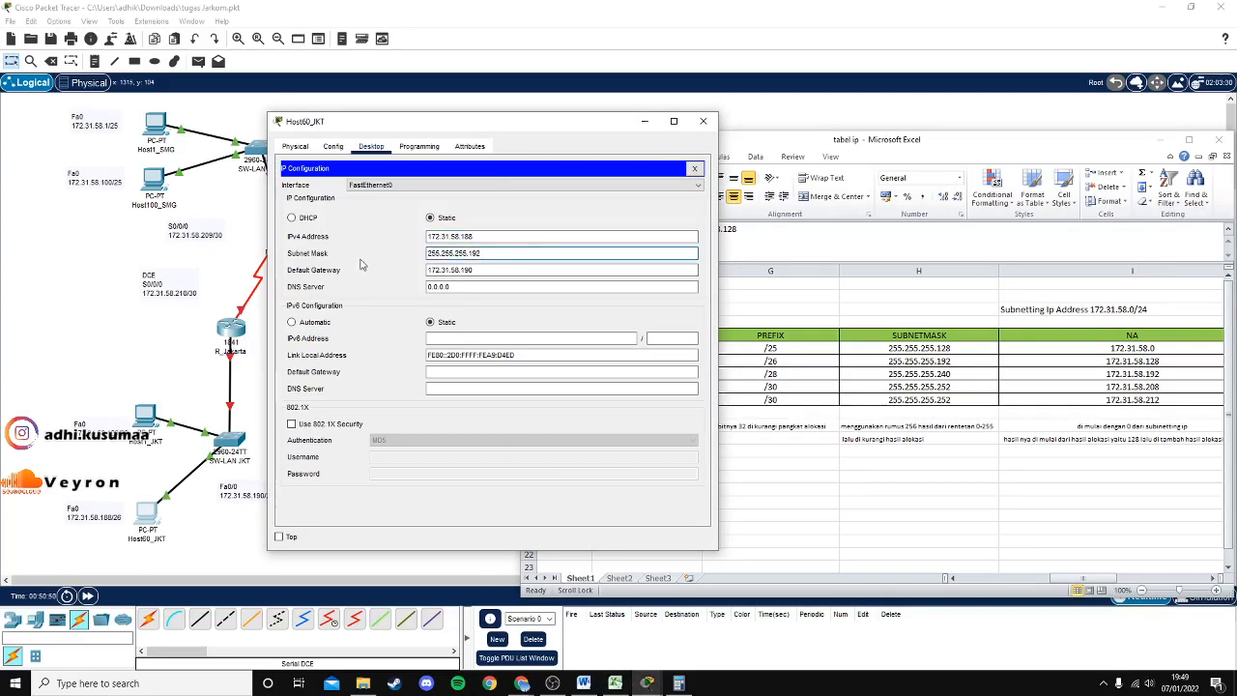
click(887, 155)
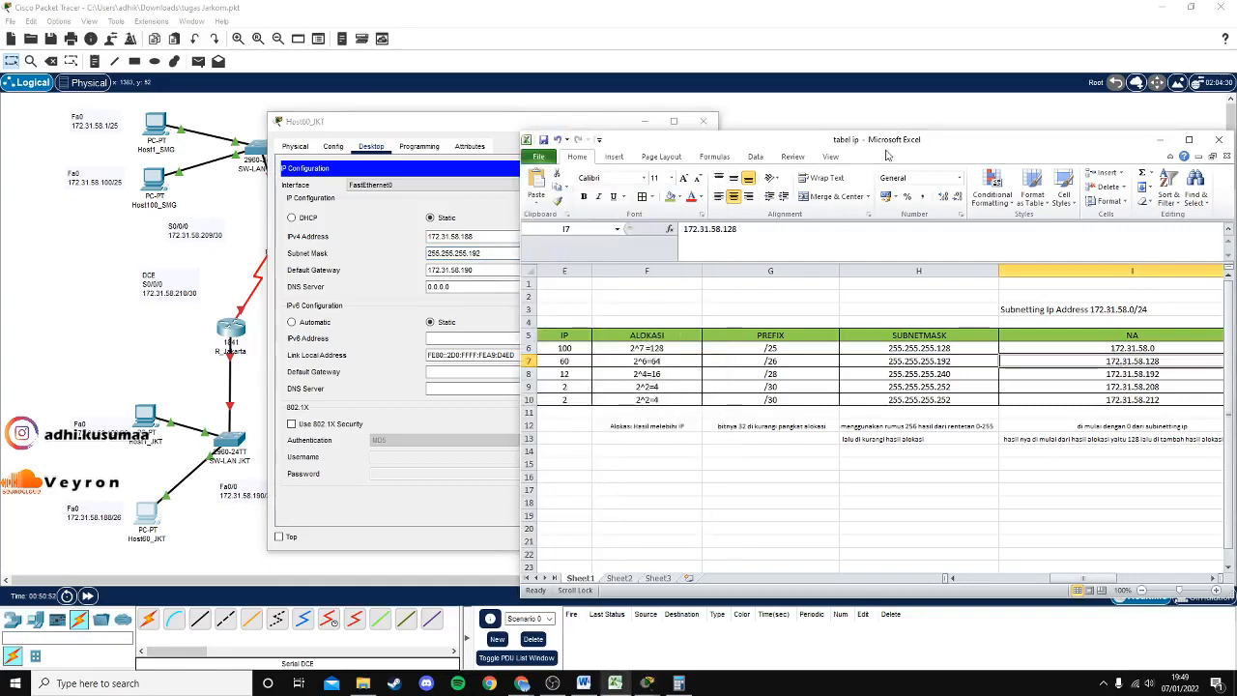
mouse_move(1086, 583)
mouse_down()
mouse_move(1034, 584)
mouse_move(1082, 582)
mouse_up()
click(966, 359)
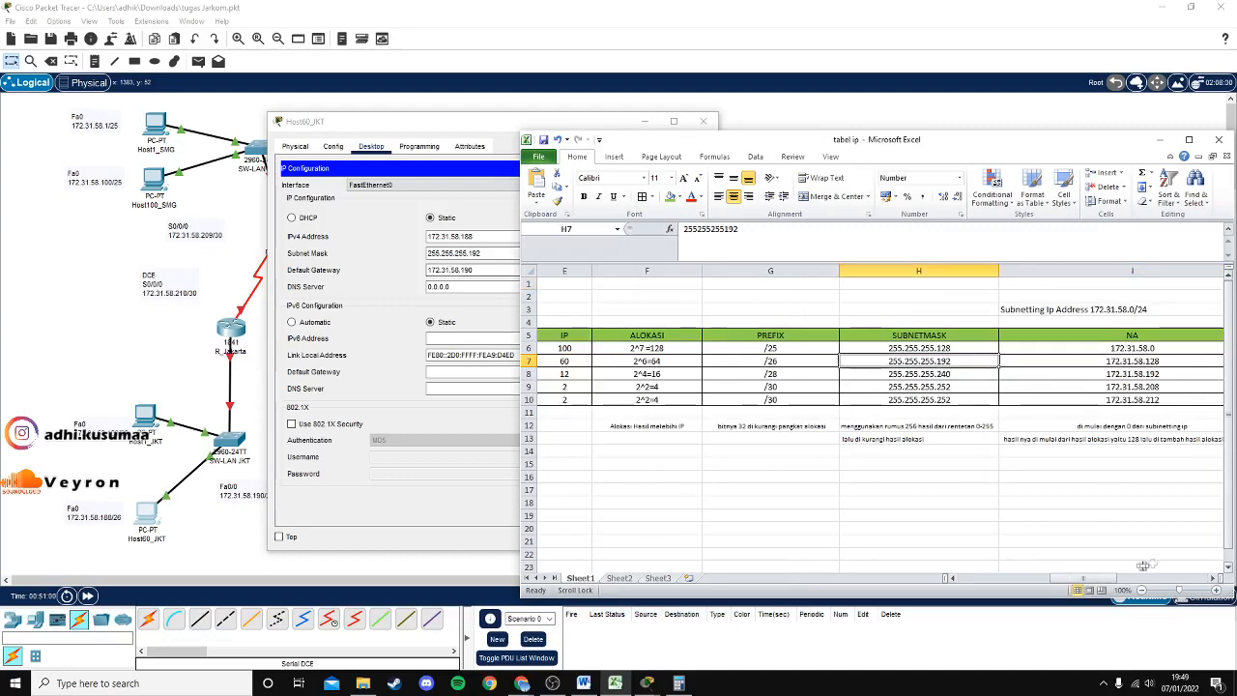
drag(1105, 582, 1180, 573)
click(911, 362)
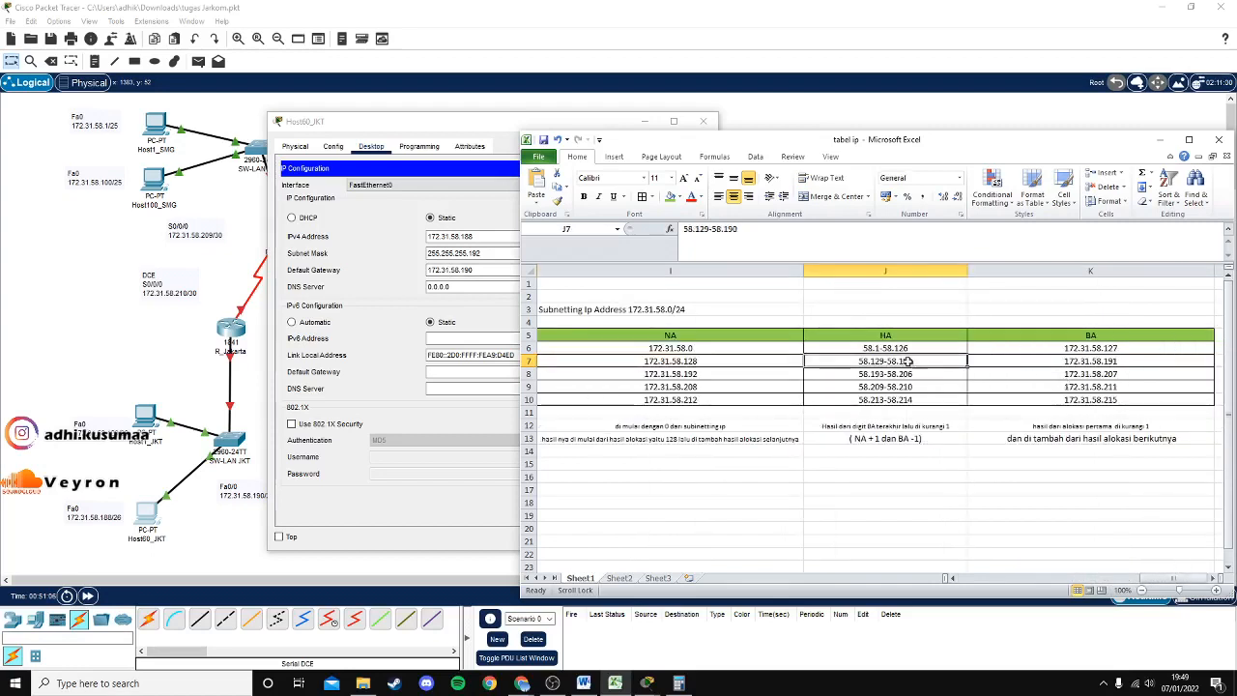
click(469, 282)
click(704, 121)
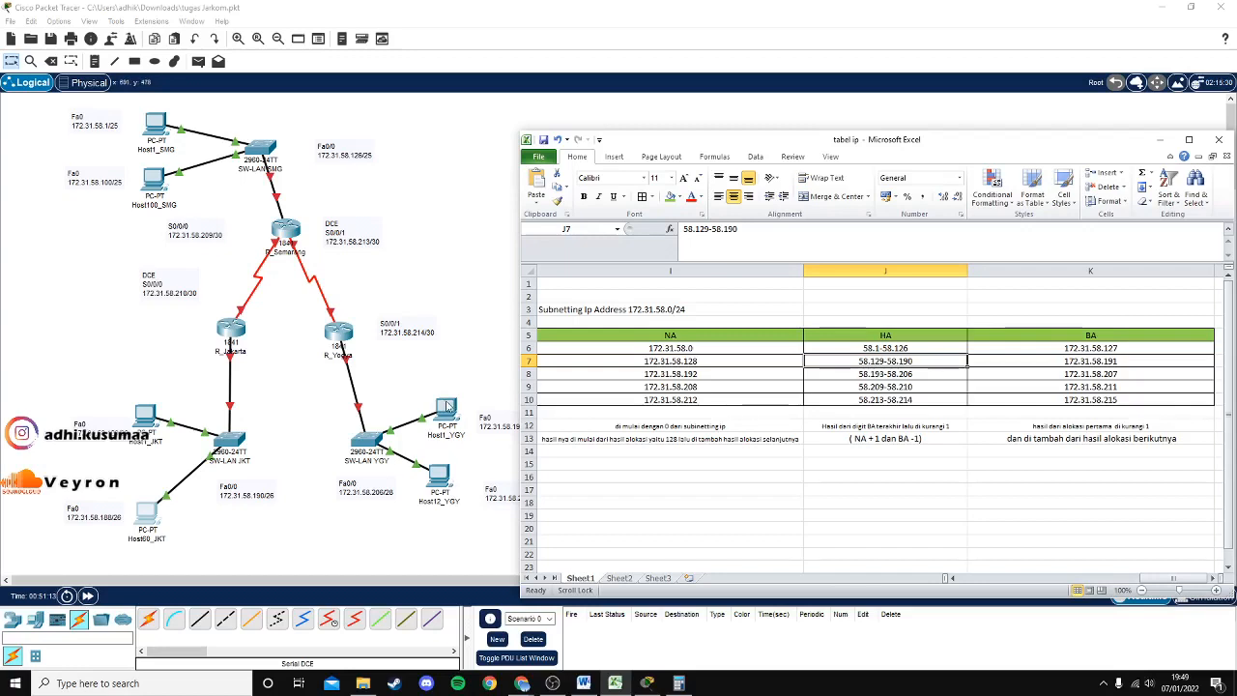
Open Host1_YGY's IP Configuration beside the table and select its address 172.31.58.193.
click(448, 406)
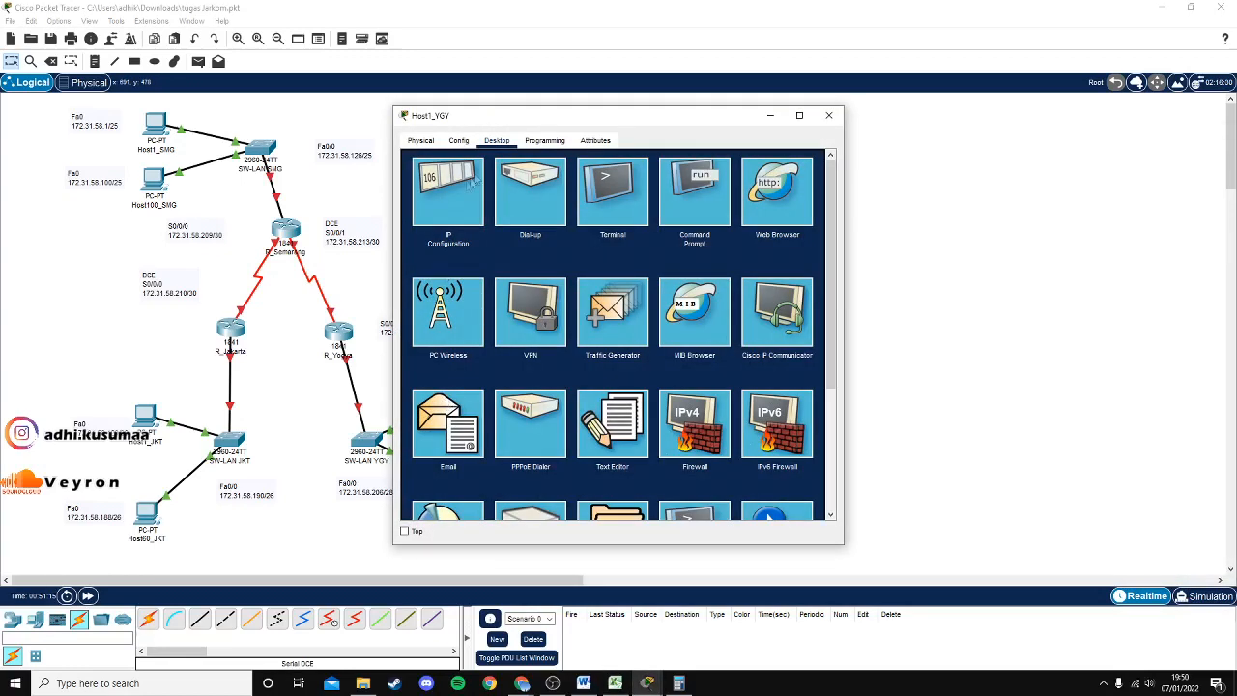
click(460, 175)
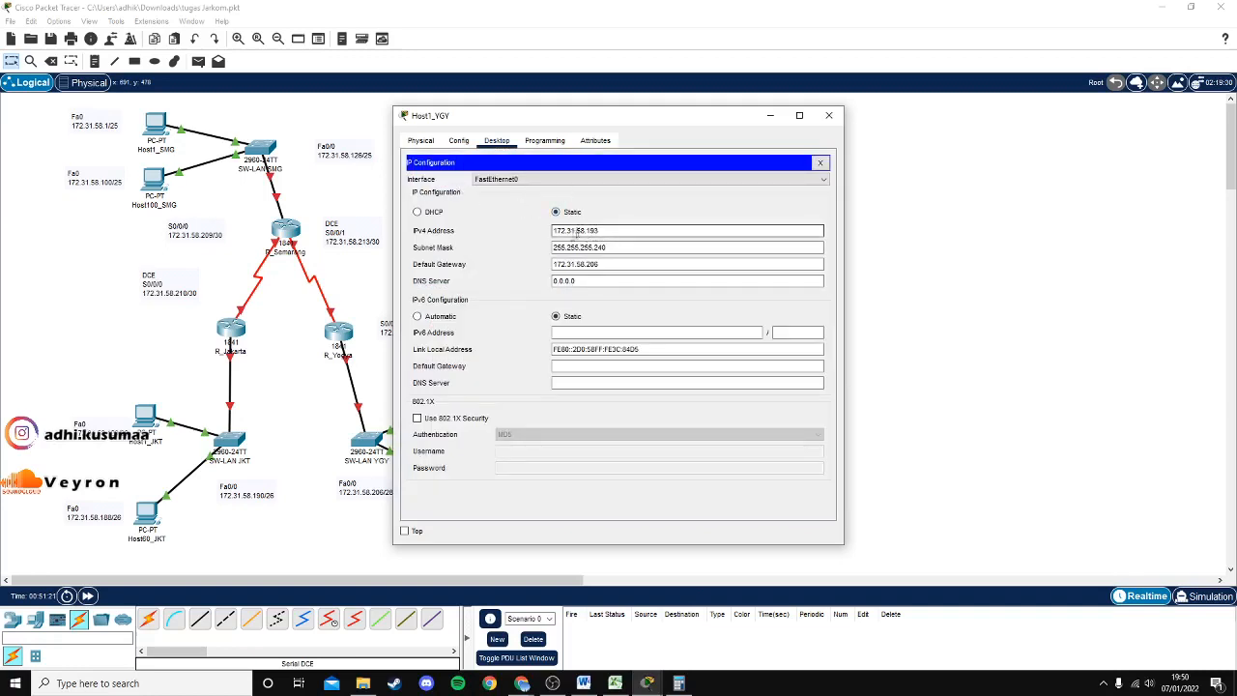
click(634, 233)
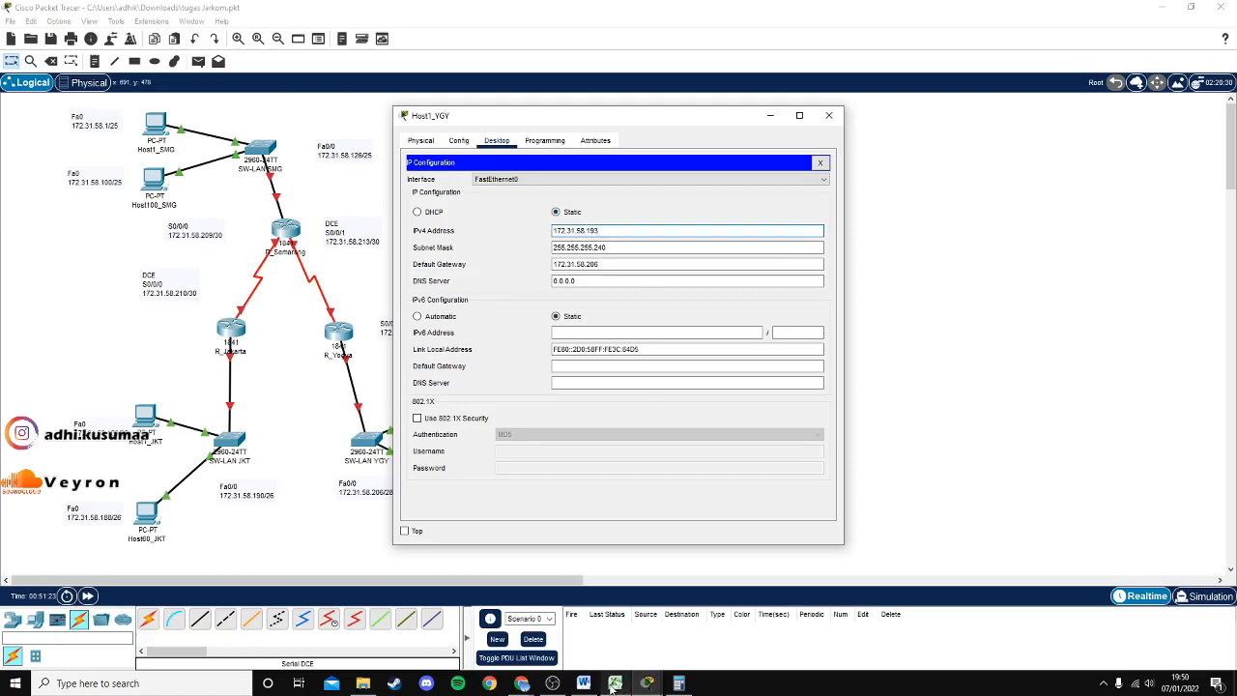
click(612, 685)
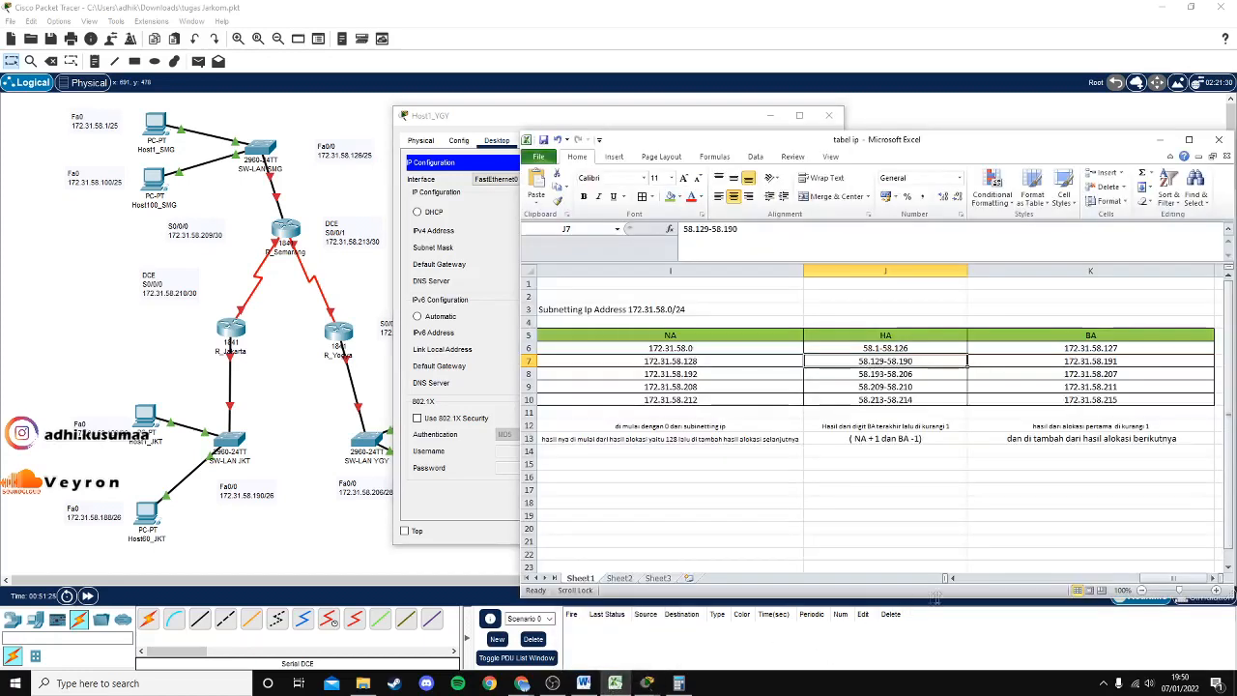
drag(1156, 582, 1054, 579)
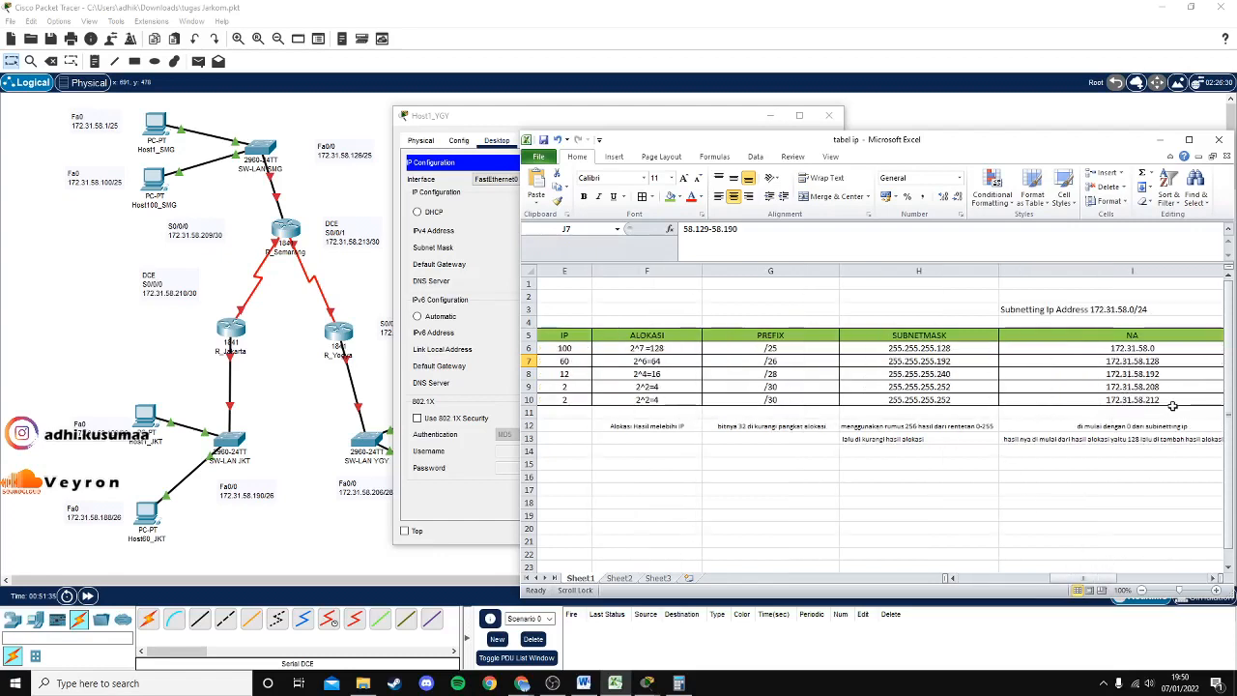
mouse_move(1084, 578)
mouse_down()
mouse_move(1051, 581)
mouse_move(1104, 580)
mouse_up()
drag(890, 152, 927, 316)
click(602, 231)
drag(602, 231, 555, 231)
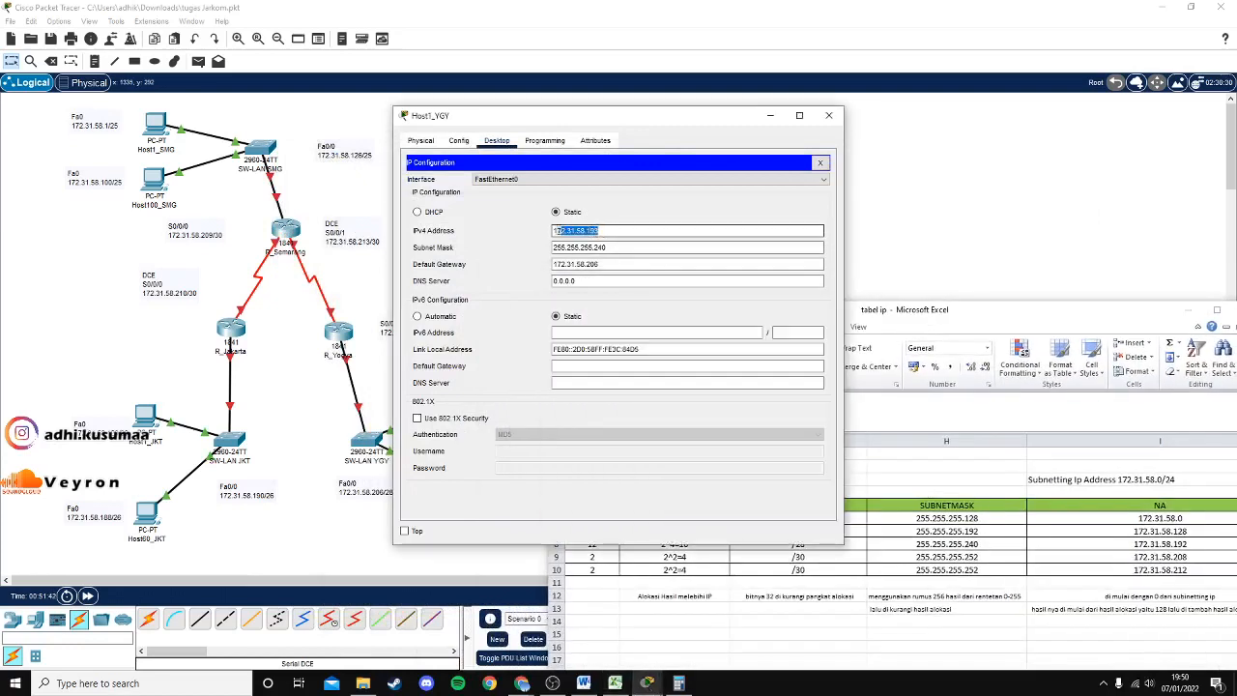
key(Tab)
Match Host1_YGY's mask 255.255.255.240 with cell H8.
drag(955, 312, 901, 198)
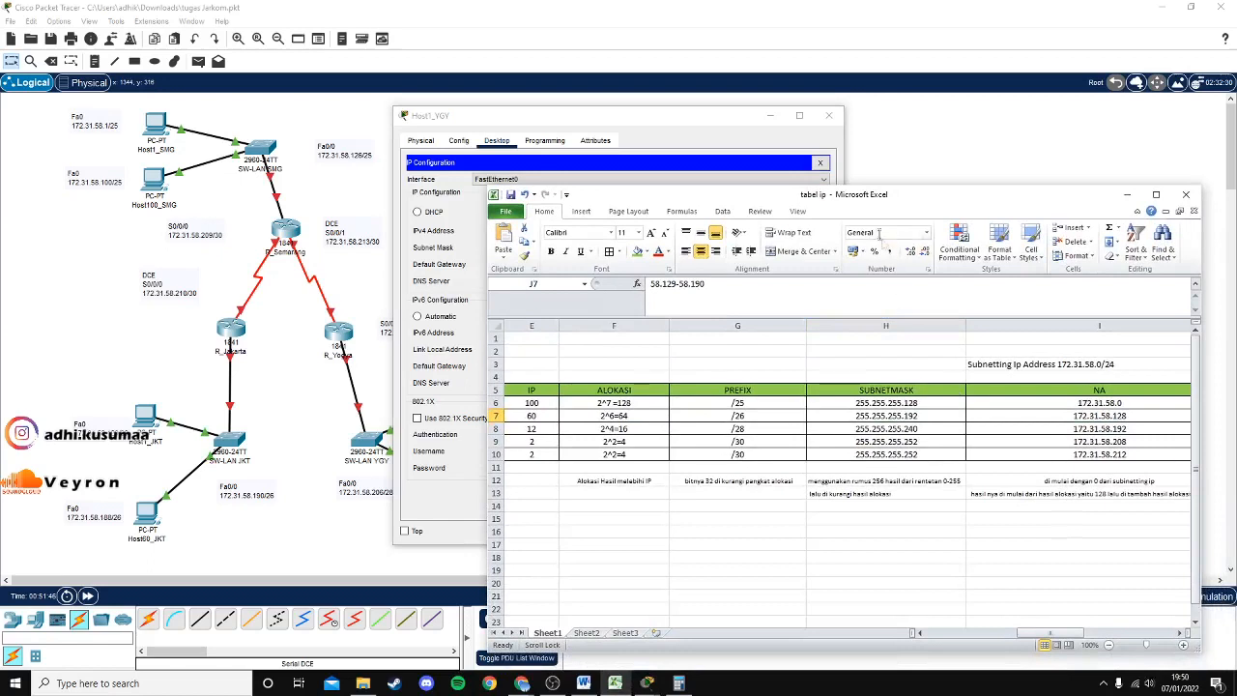
click(918, 429)
drag(863, 200, 1009, 272)
click(606, 248)
drag(607, 247, 593, 247)
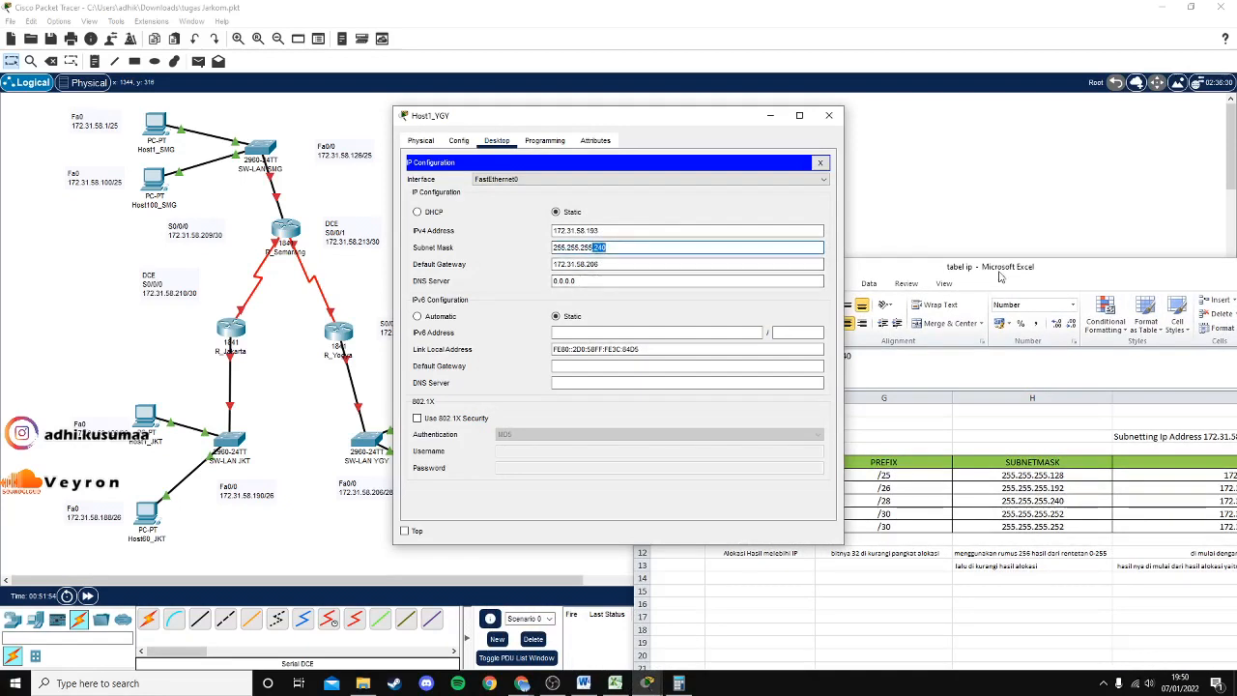
Check gateway 172.31.58.206 against range 58.193-58.206 in J8, then close the window and minimize Excel.
drag(1000, 277, 739, 194)
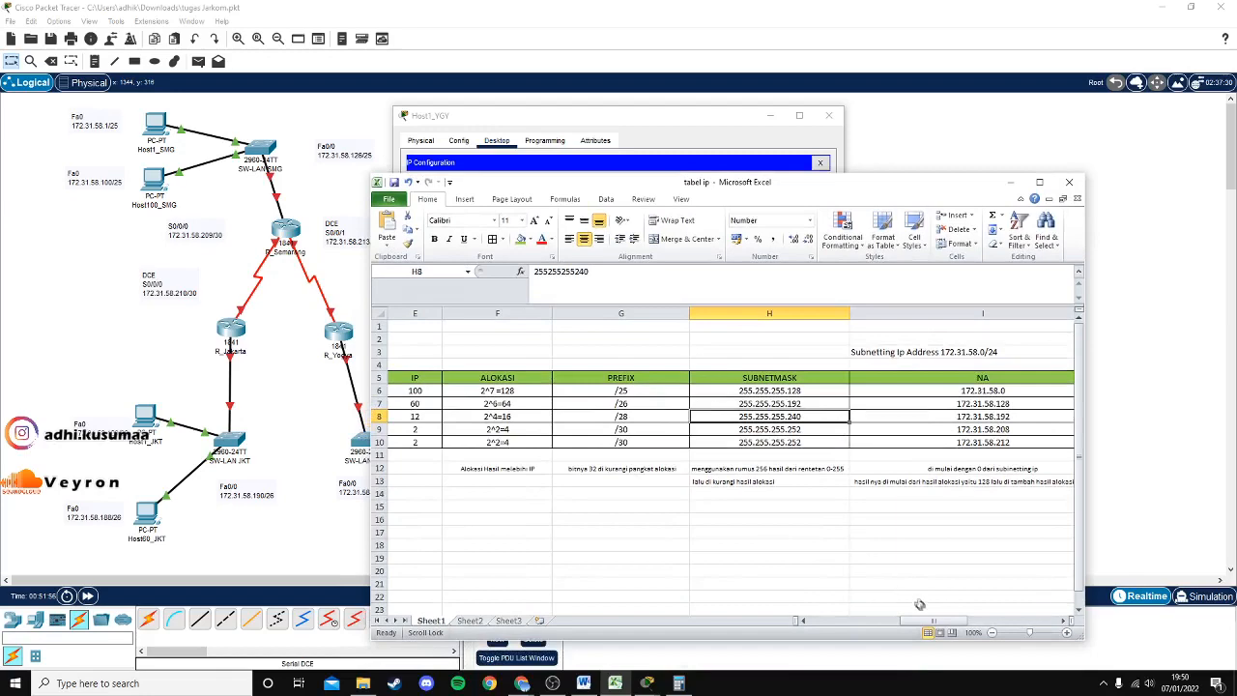
drag(935, 623, 998, 617)
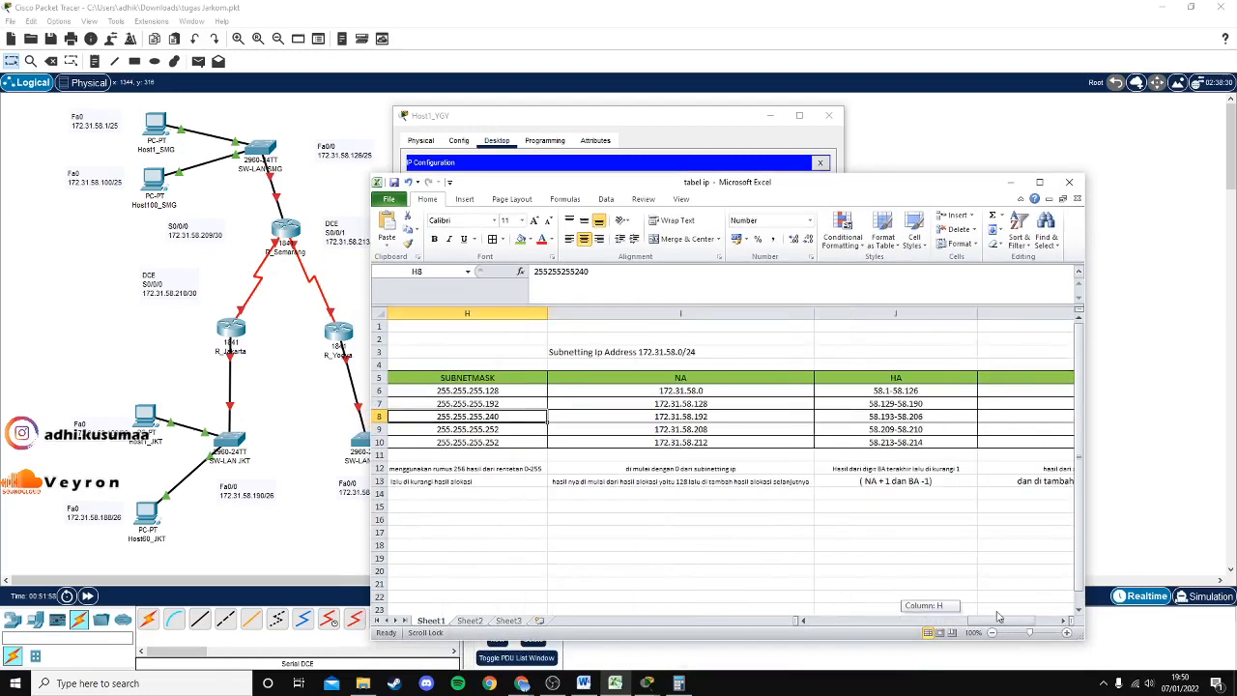
drag(787, 189, 784, 222)
click(897, 450)
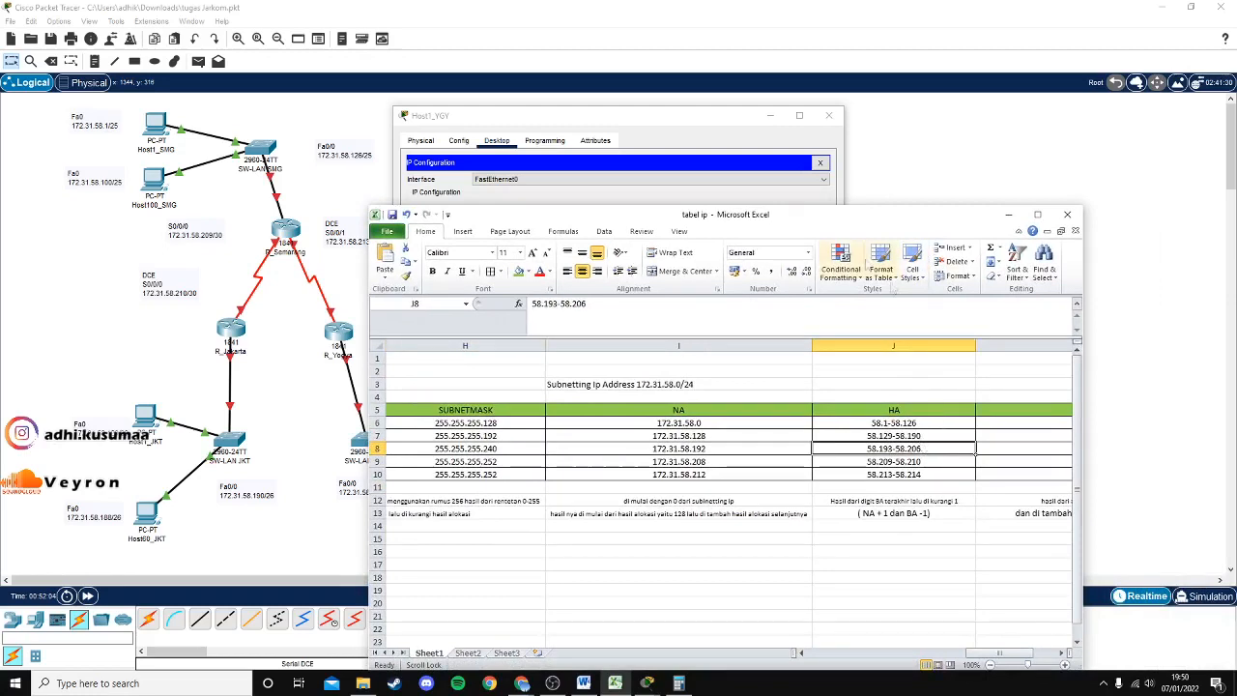
click(710, 118)
click(613, 270)
click(829, 115)
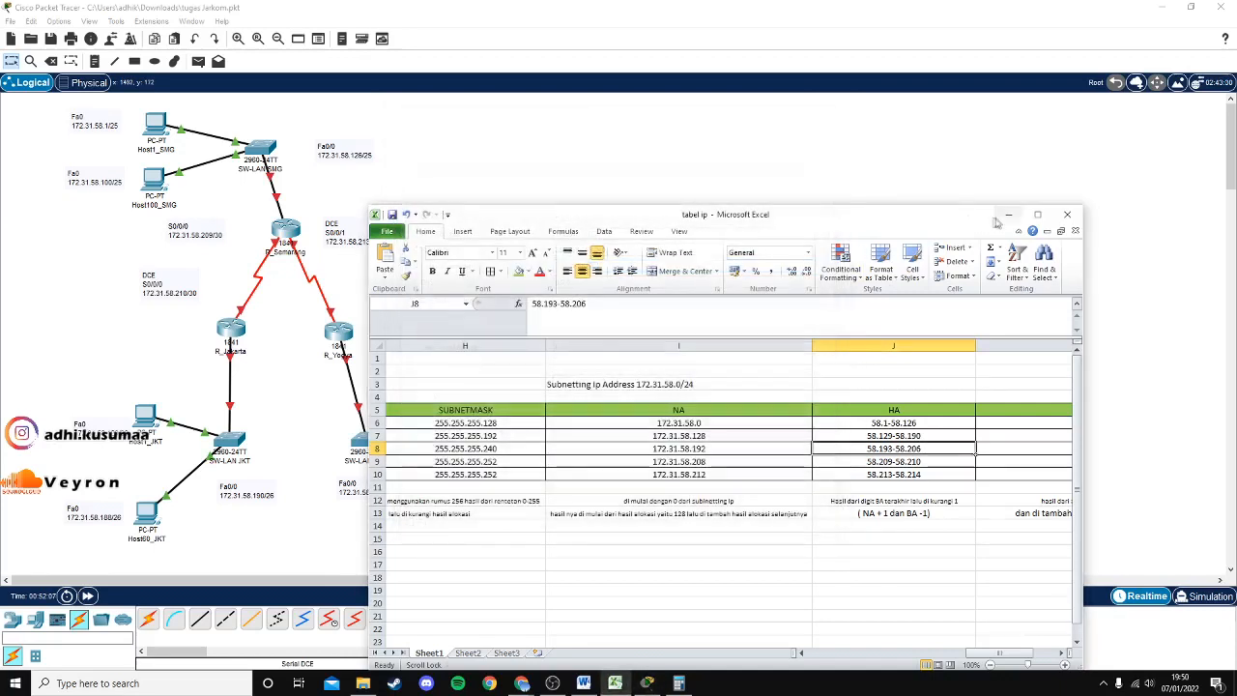
click(1008, 215)
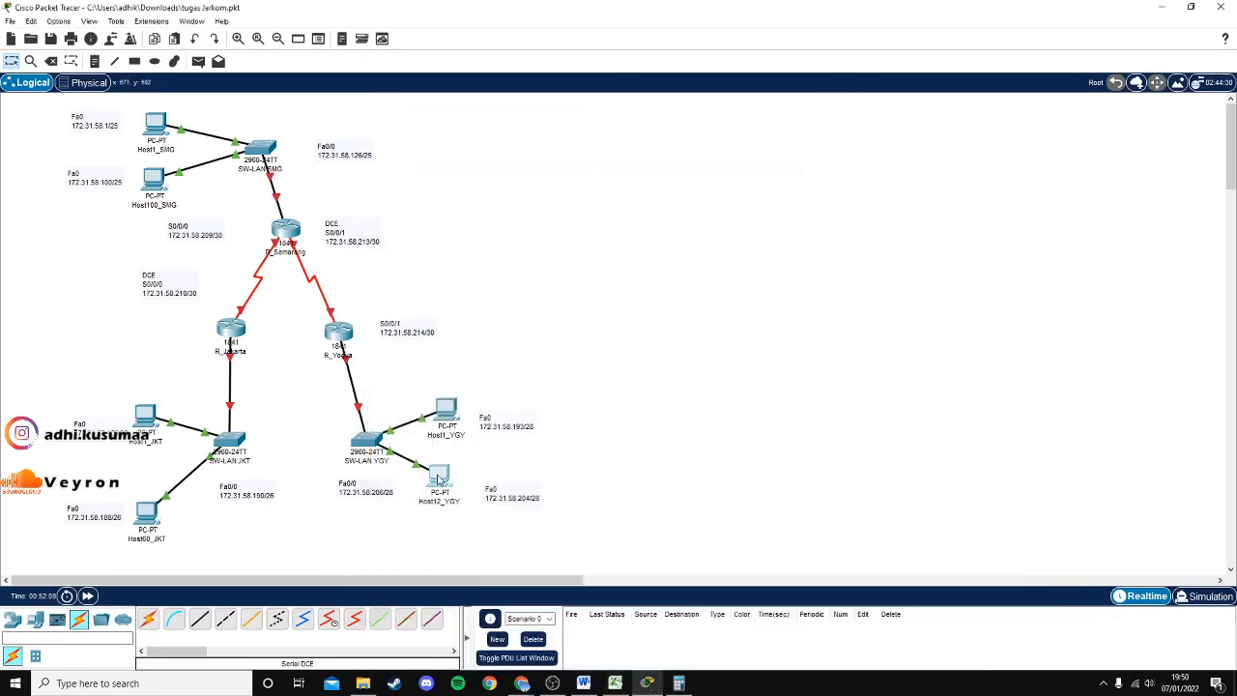
click(437, 480)
click(458, 185)
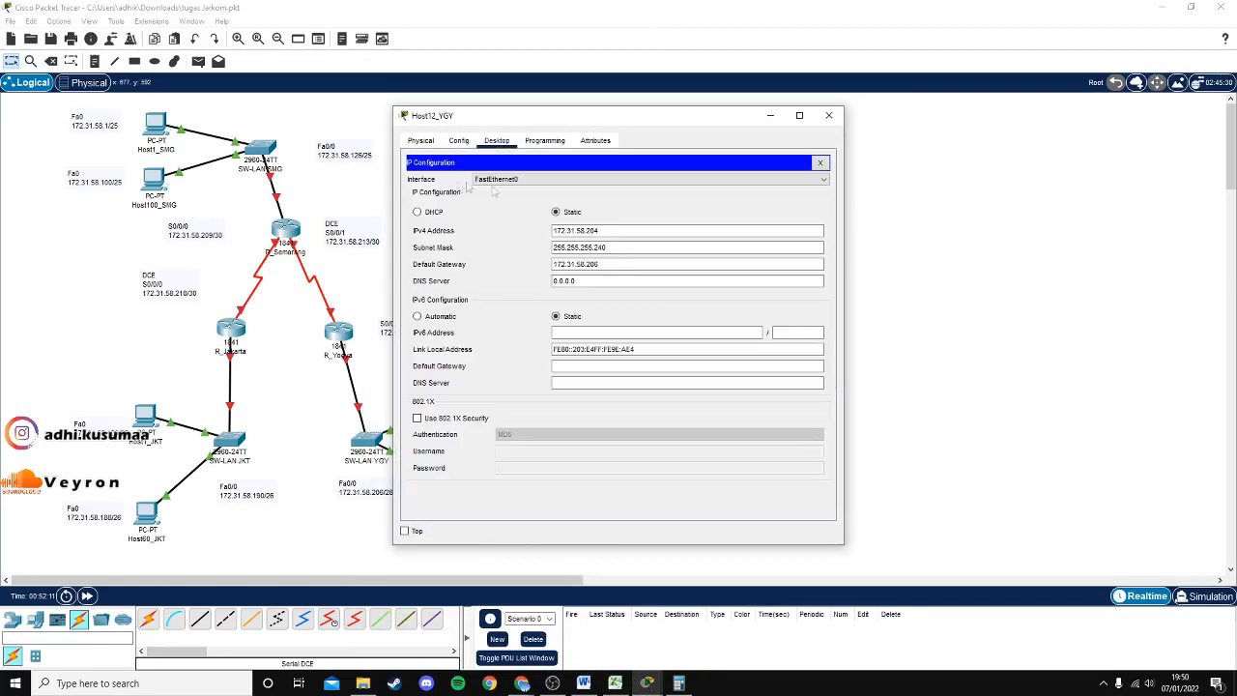
click(638, 231)
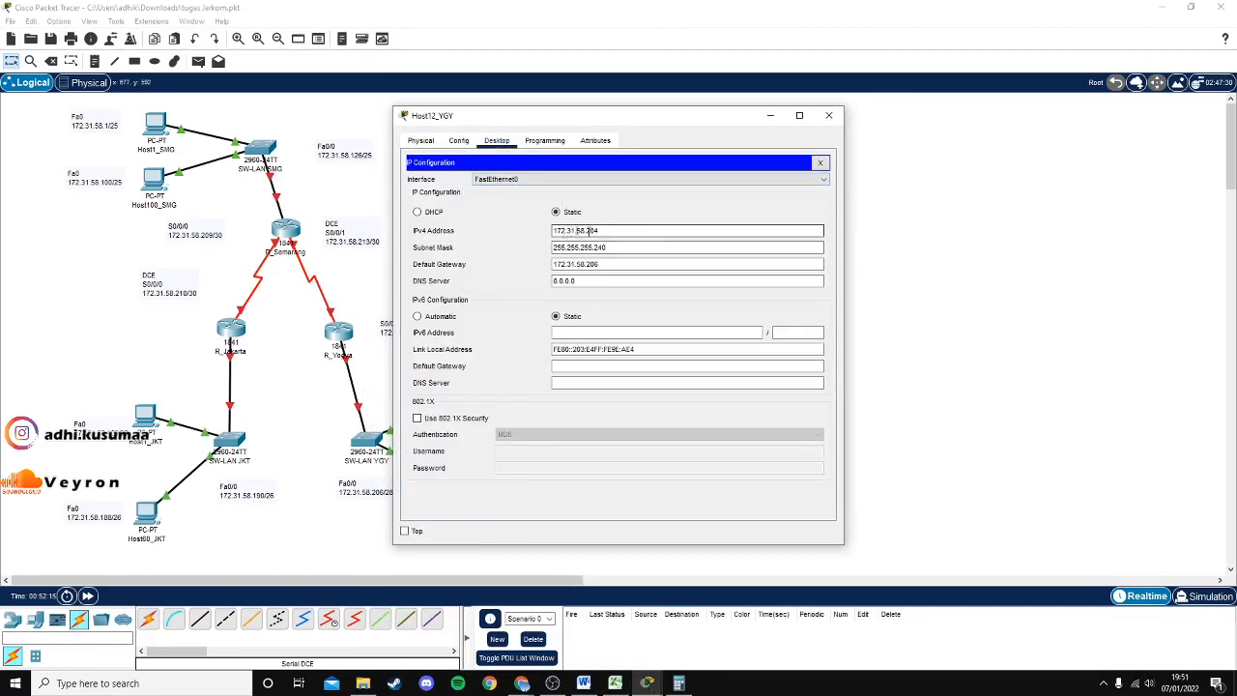
click(624, 684)
drag(860, 230, 933, 189)
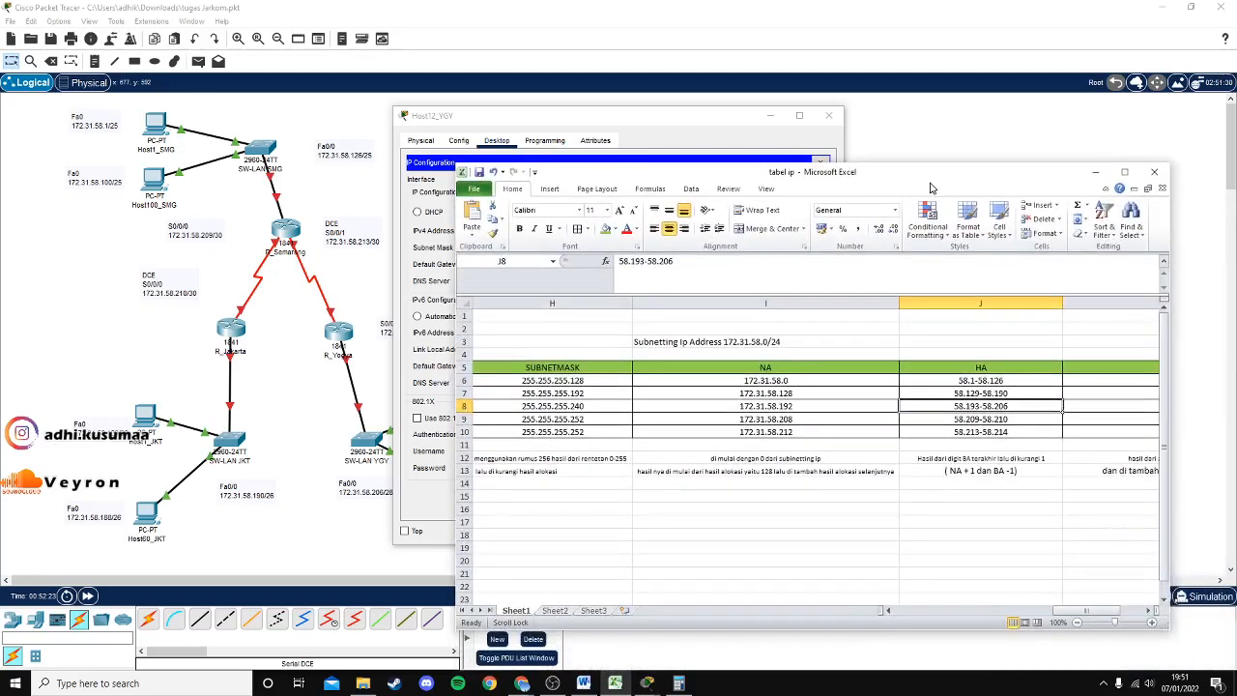
click(822, 410)
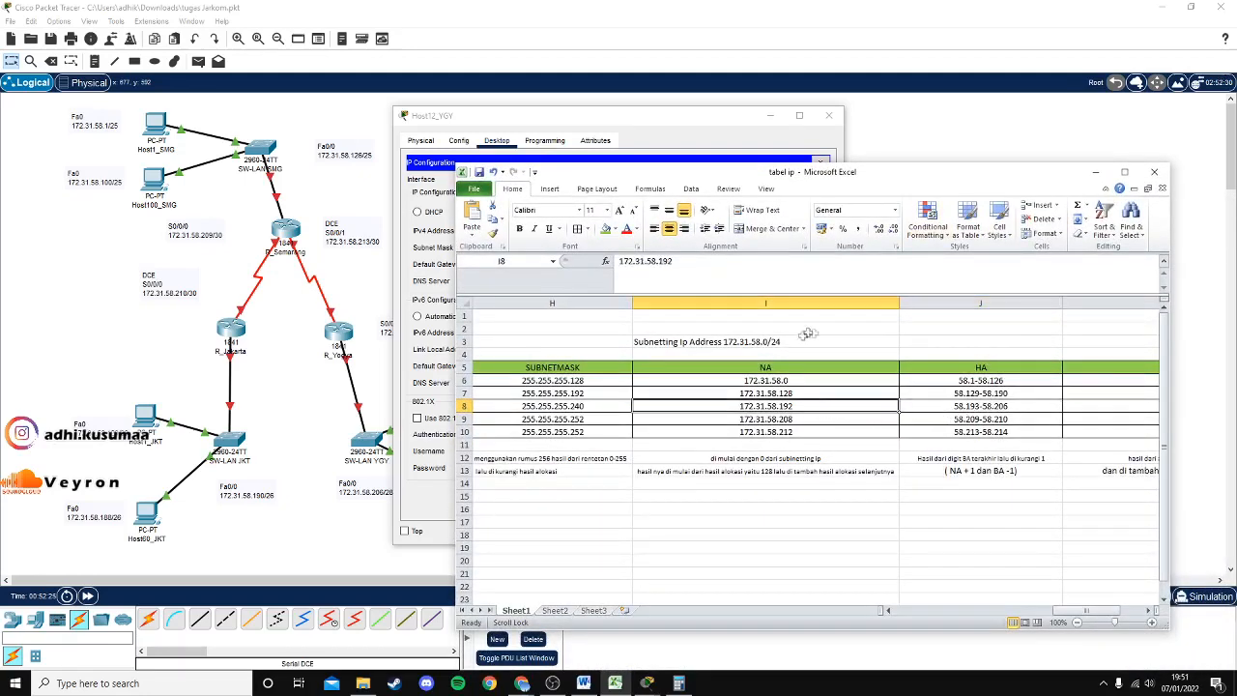
mouse_move(786, 163)
mouse_down()
mouse_move(942, 174)
mouse_move(869, 215)
mouse_move(943, 218)
mouse_move(812, 97)
mouse_move(934, 214)
mouse_move(776, 271)
mouse_move(770, 169)
mouse_up()
drag(1071, 603, 996, 607)
drag(809, 173, 814, 278)
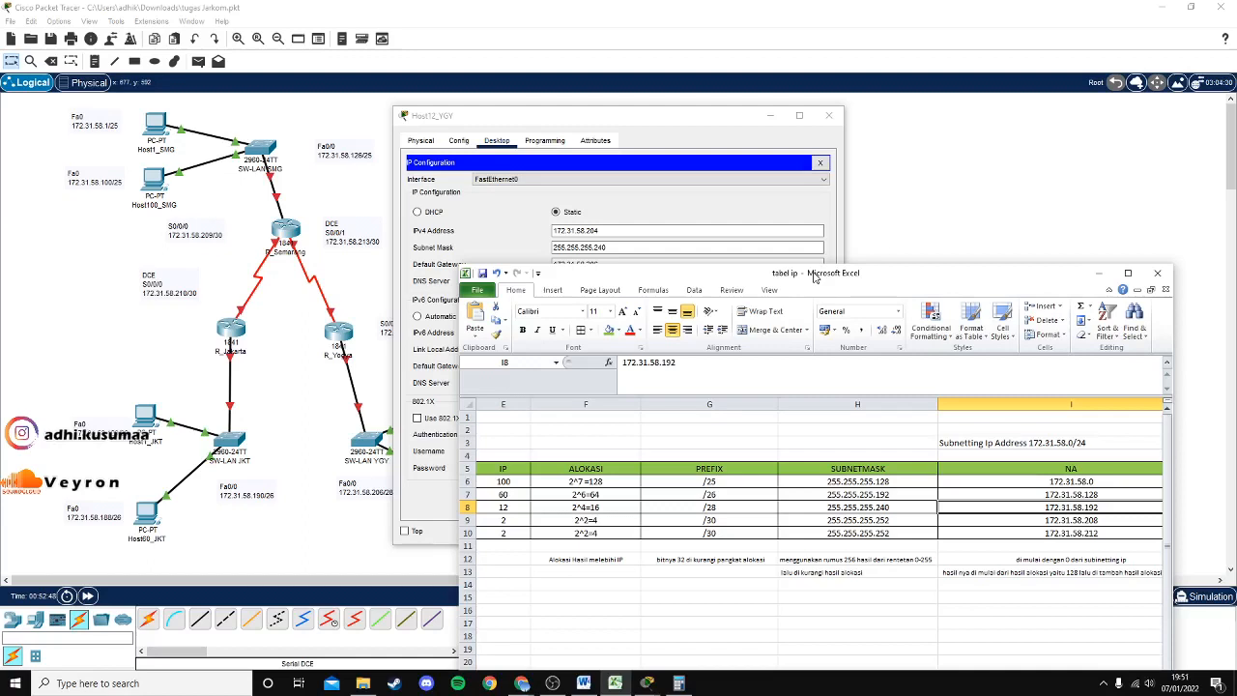
click(881, 506)
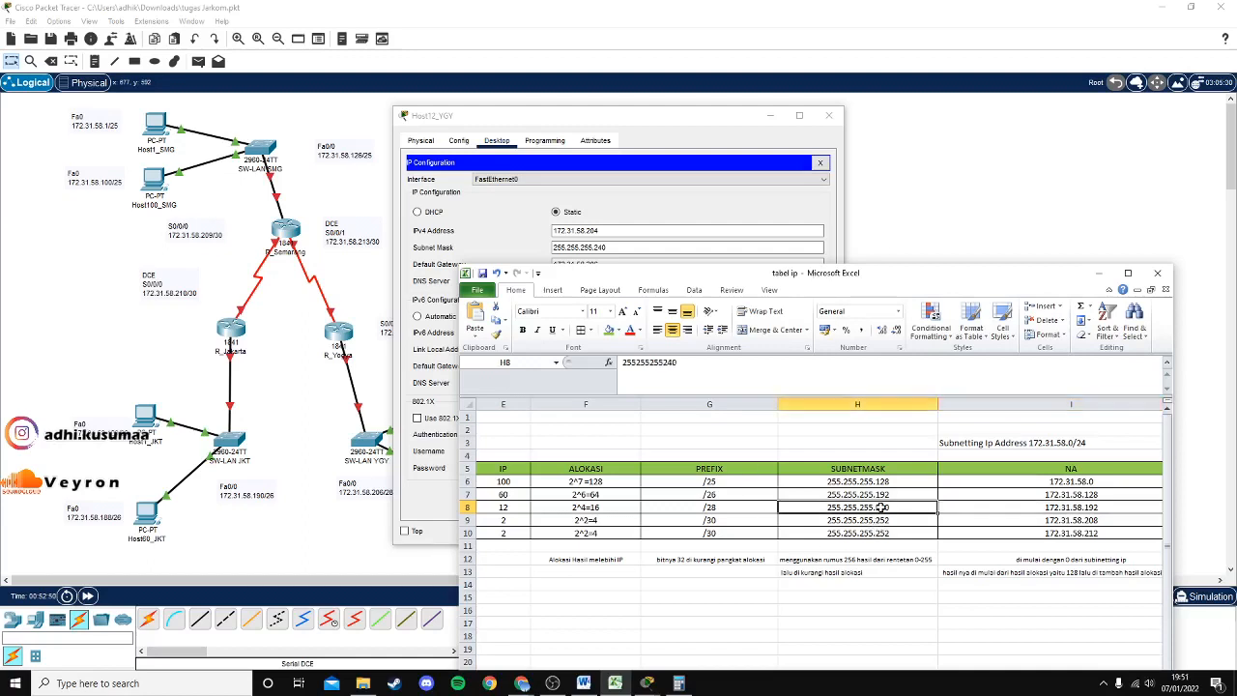
click(635, 246)
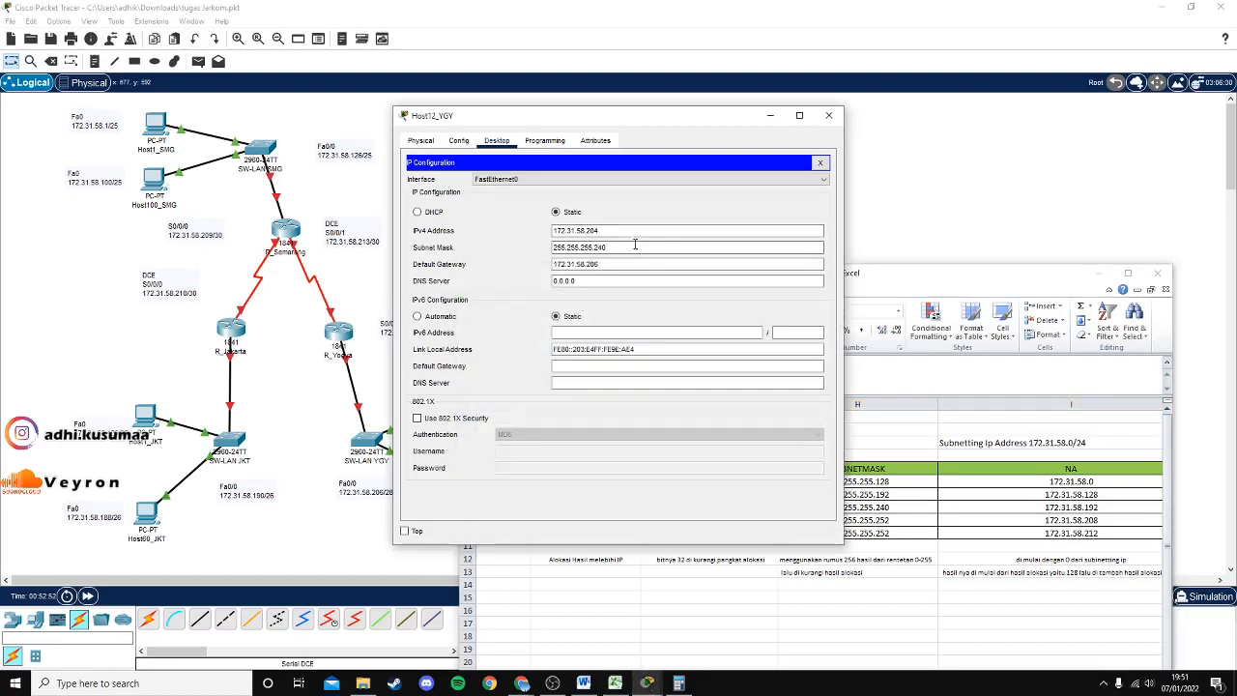
click(615, 684)
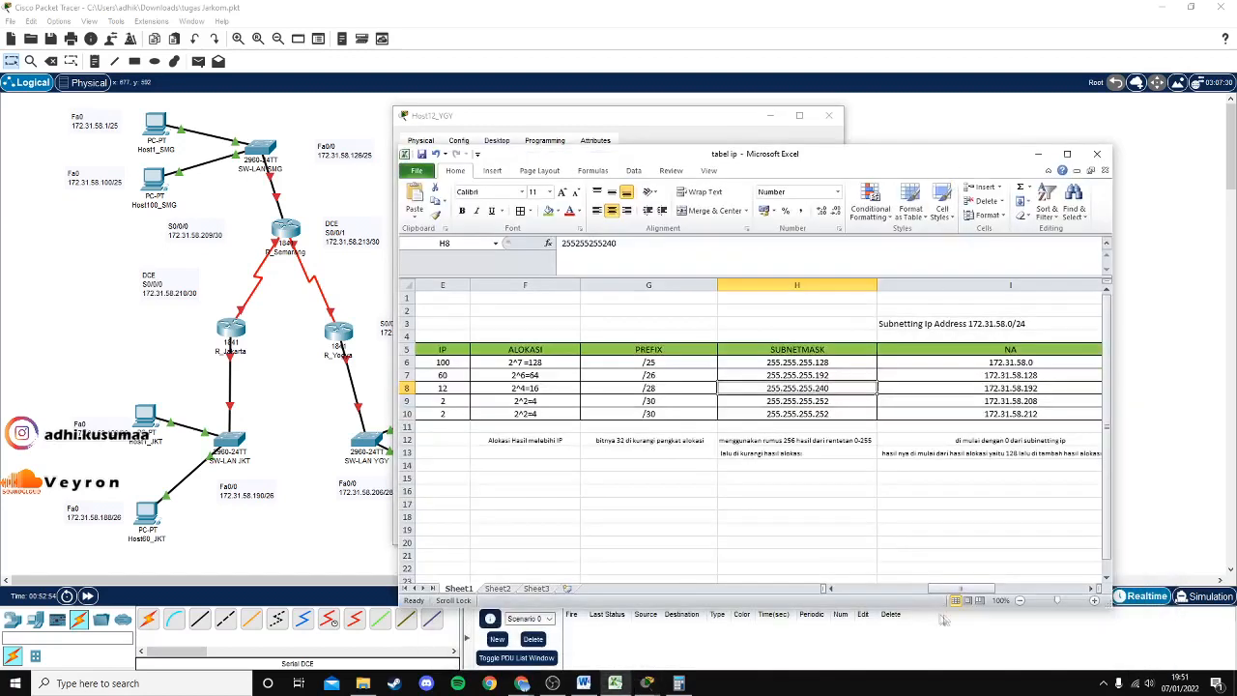
drag(965, 587, 1030, 585)
click(945, 387)
drag(887, 155, 1014, 410)
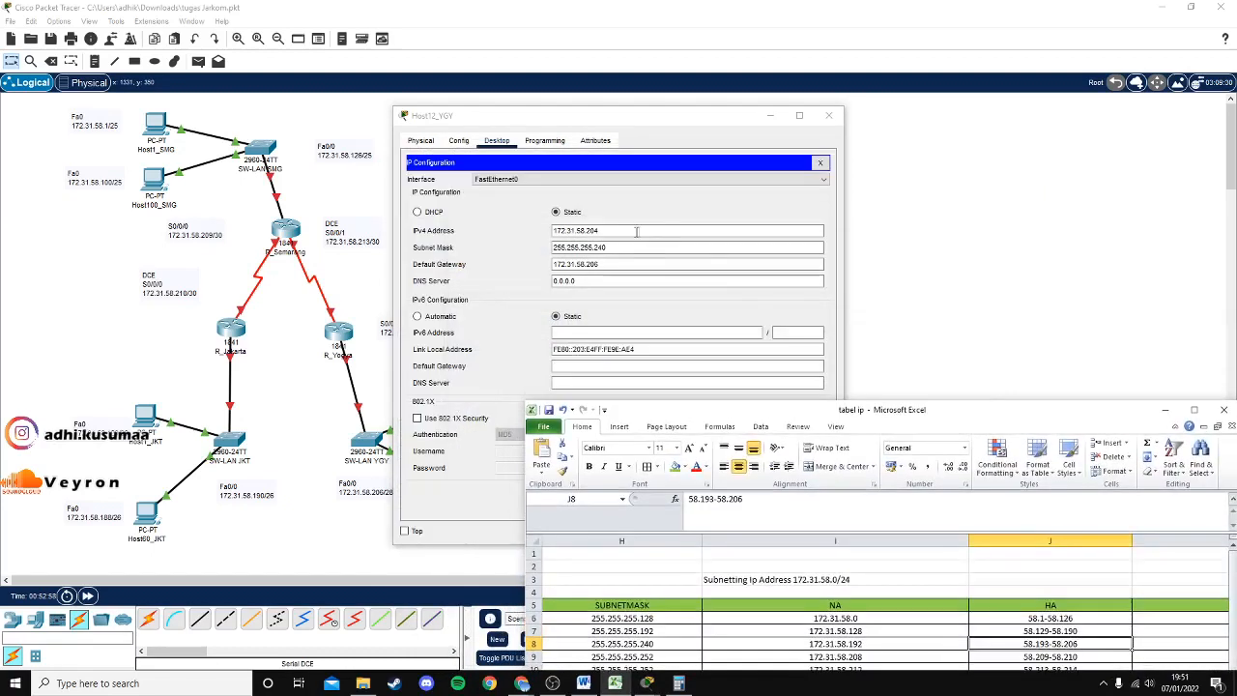
click(636, 231)
click(828, 115)
click(936, 278)
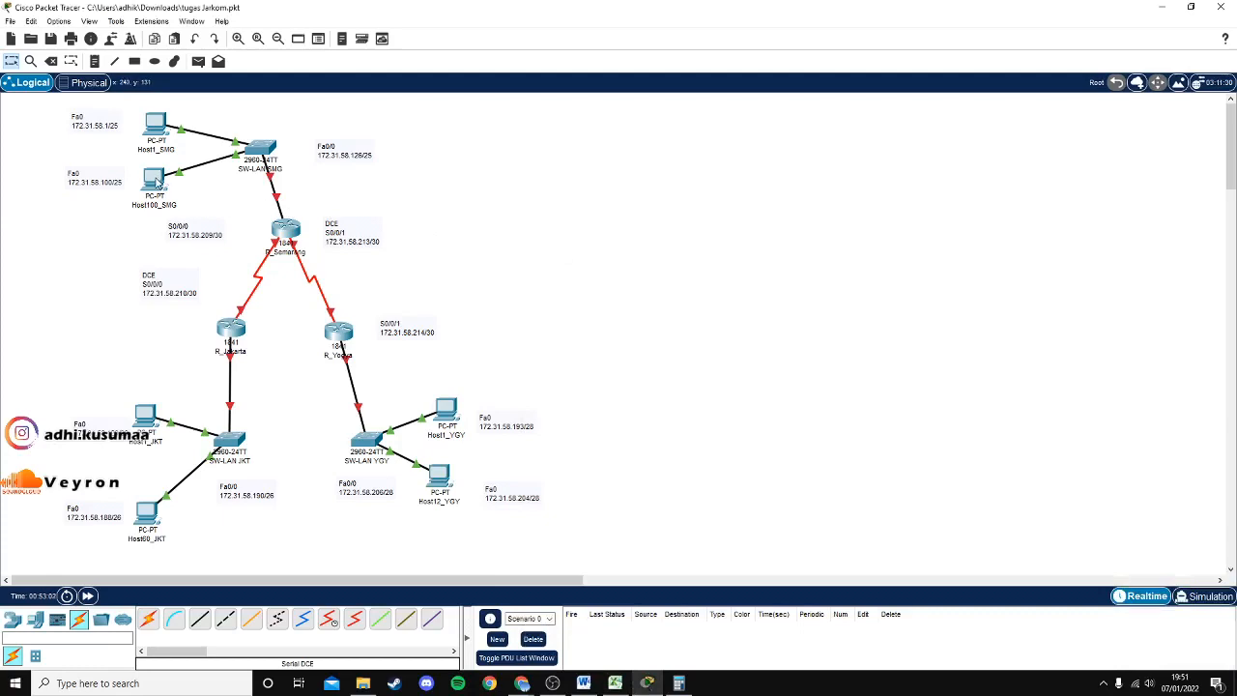
Open Host1_SMG's IP Configuration and compare address 172.31.58.1 with network 172.31.58.0 in I6.
click(156, 125)
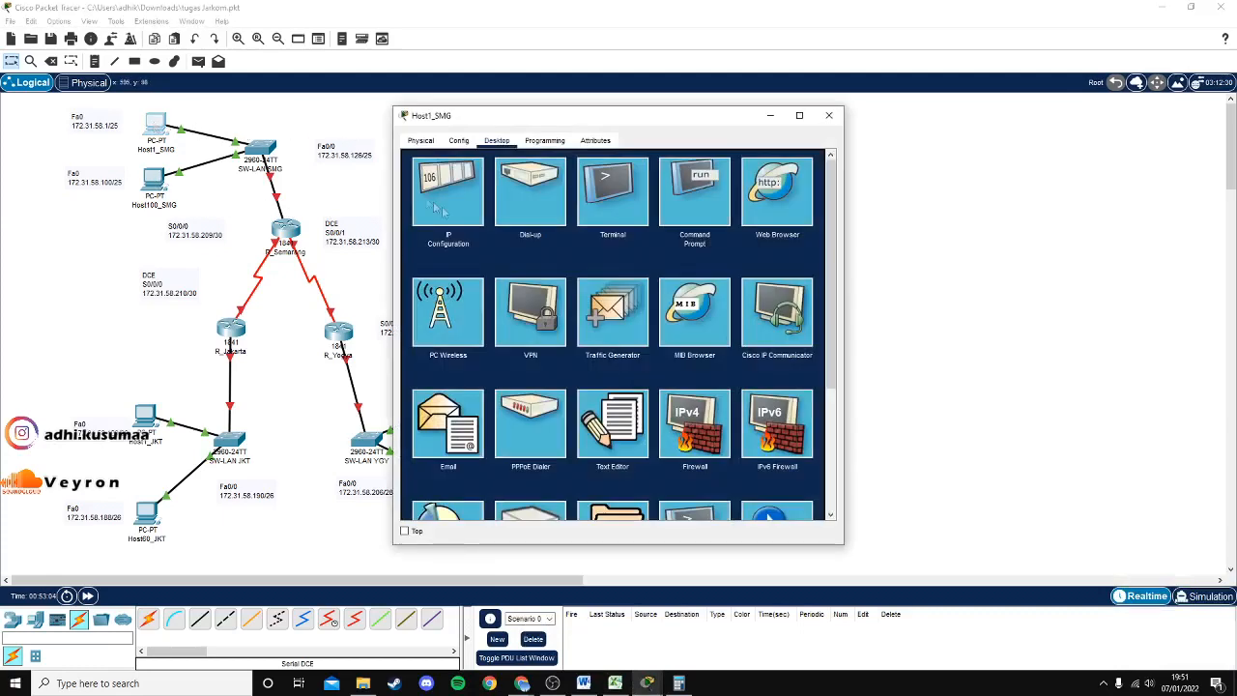
click(440, 210)
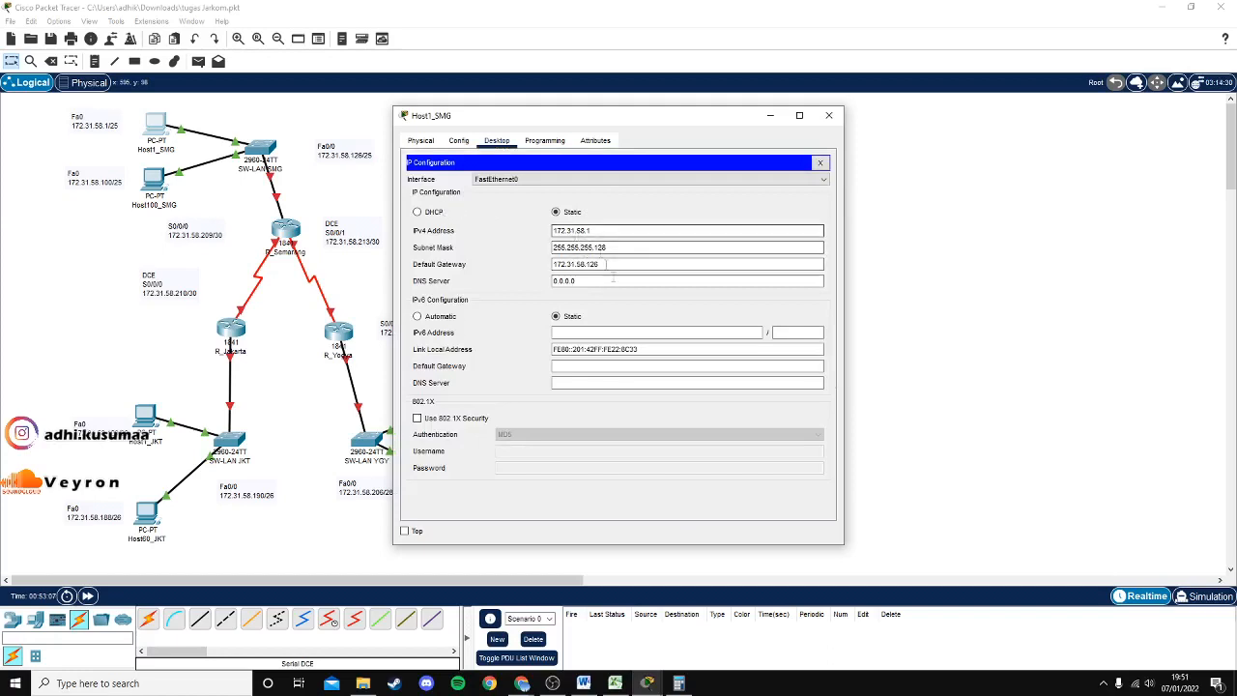
click(614, 683)
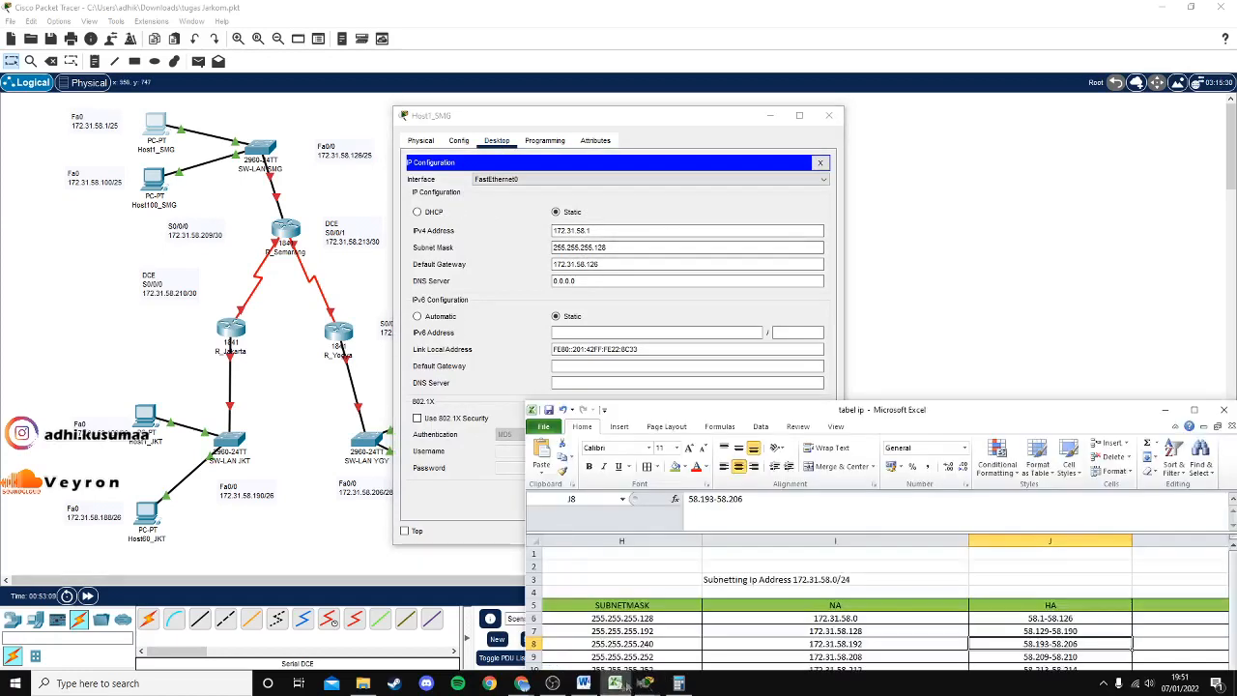
drag(984, 412, 908, 199)
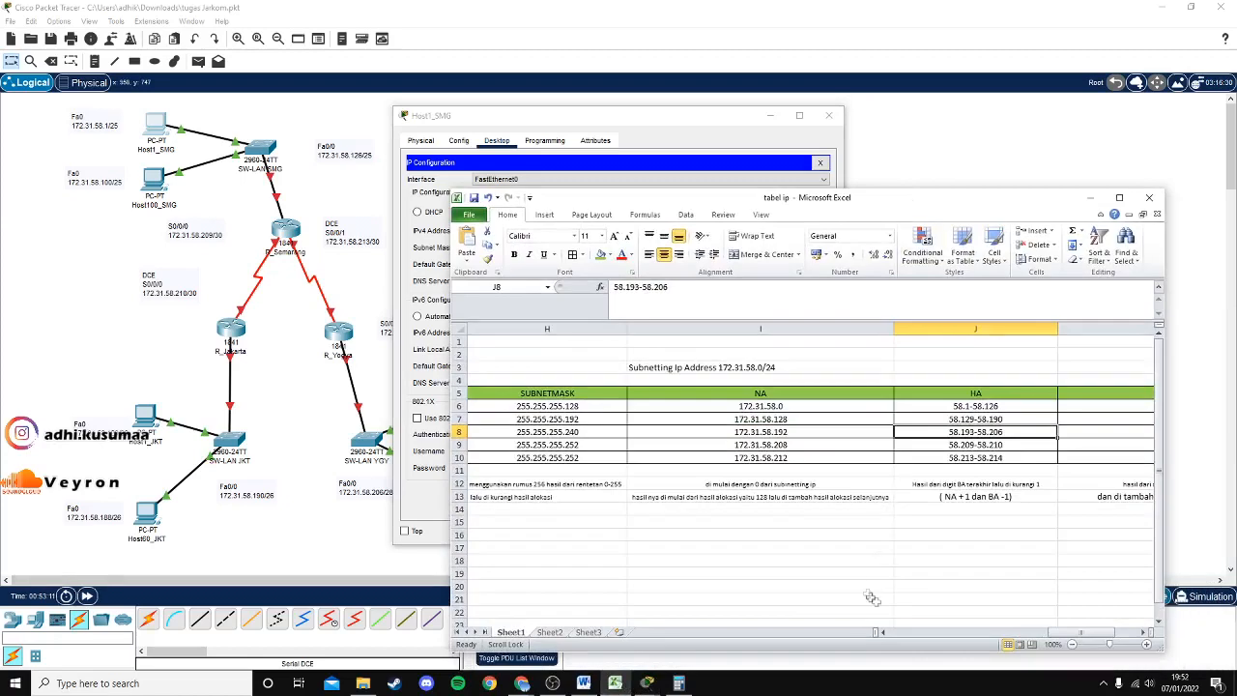
drag(1090, 633, 1072, 633)
click(930, 407)
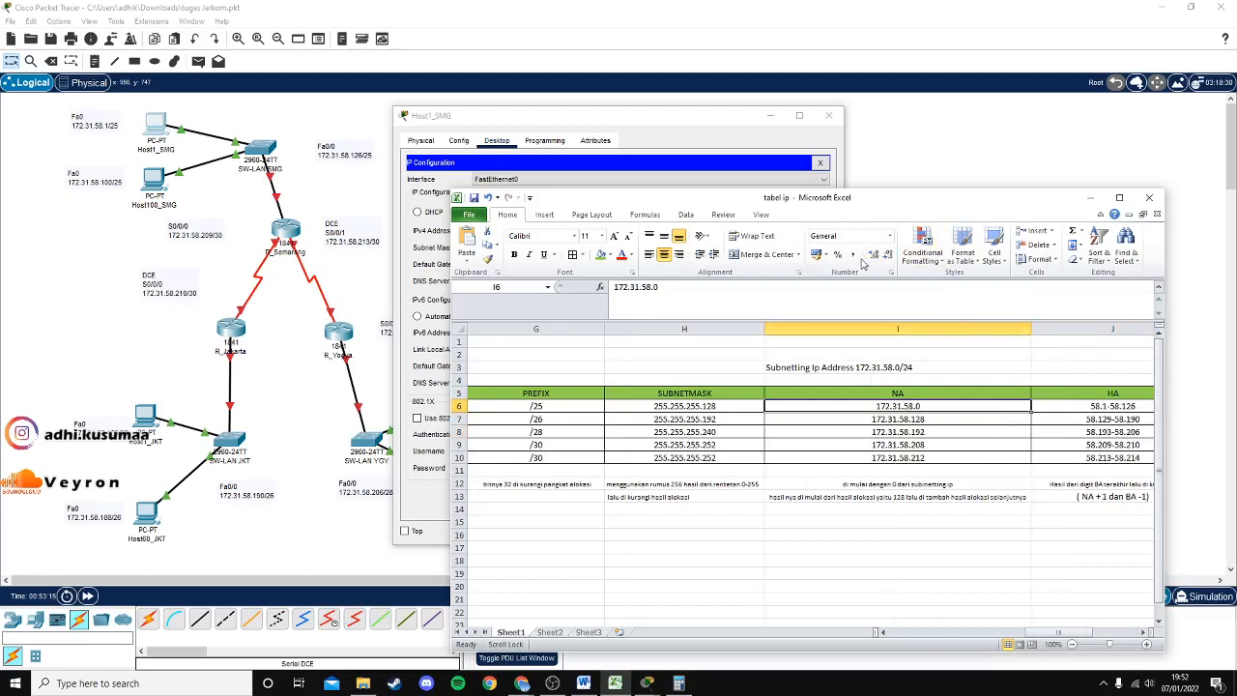
drag(753, 202, 823, 267)
click(611, 229)
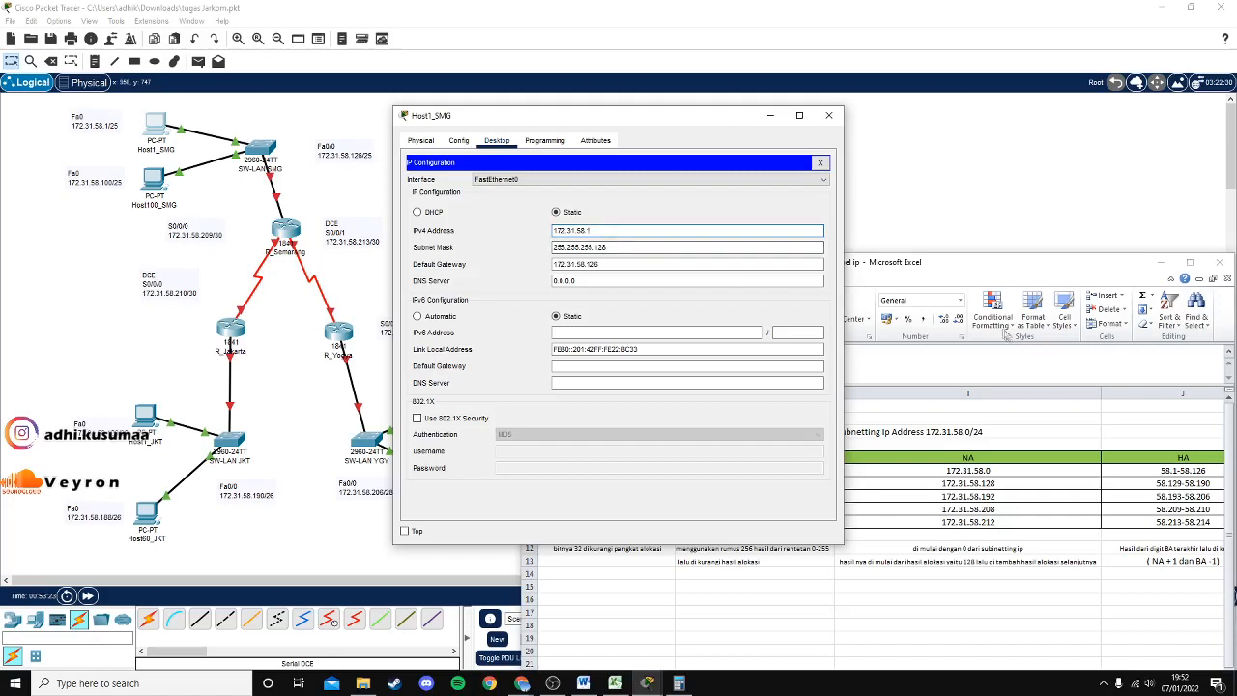
Confirm mask 255.255.255.128 in H6 and gateway 172.31.58.126 within range 58.1-58.126.
click(995, 270)
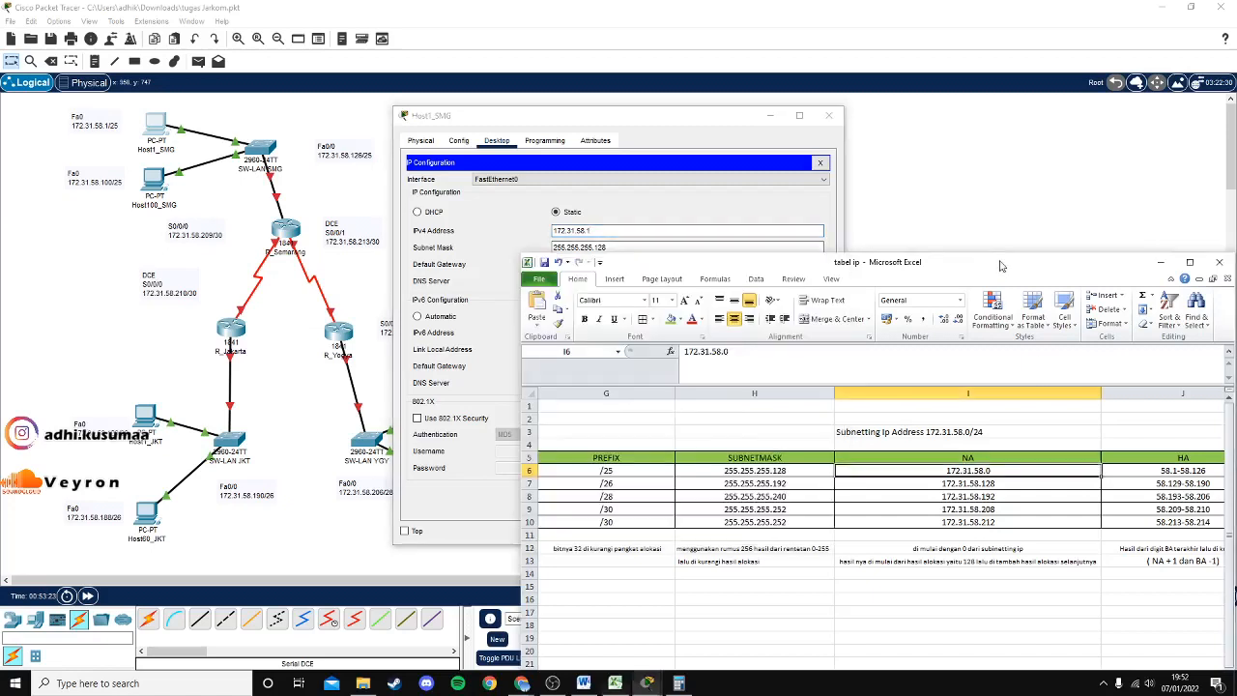
click(780, 480)
click(780, 470)
drag(856, 269, 941, 254)
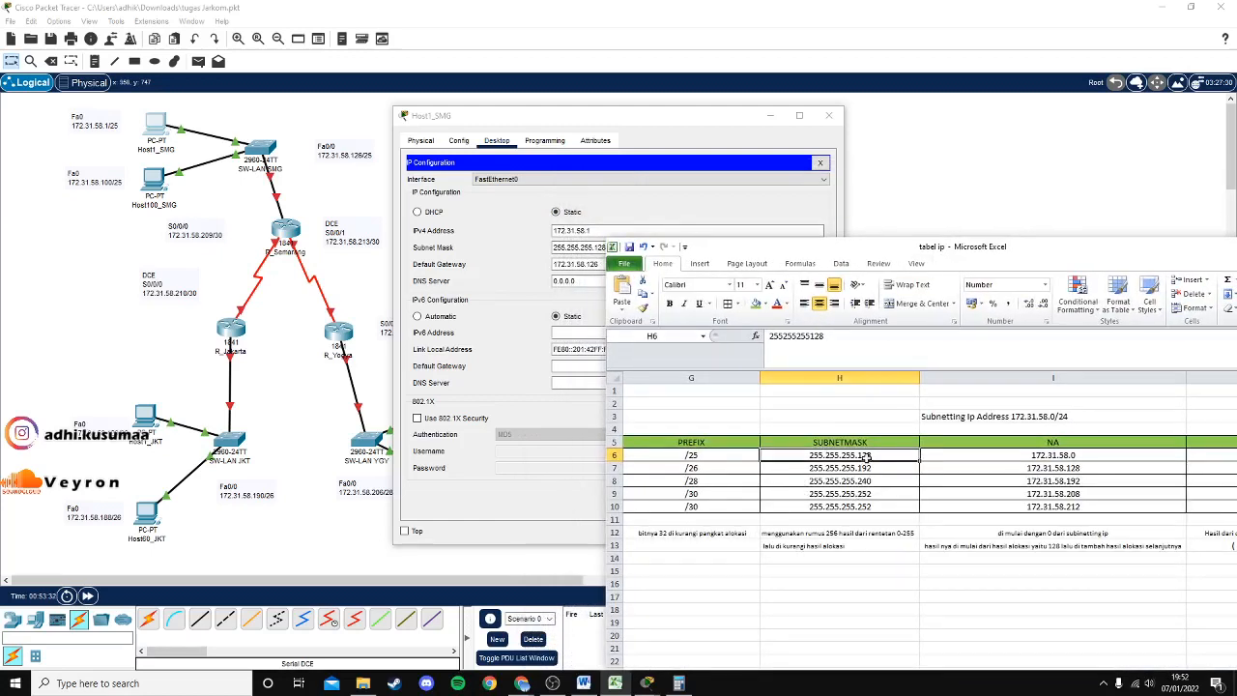
click(593, 247)
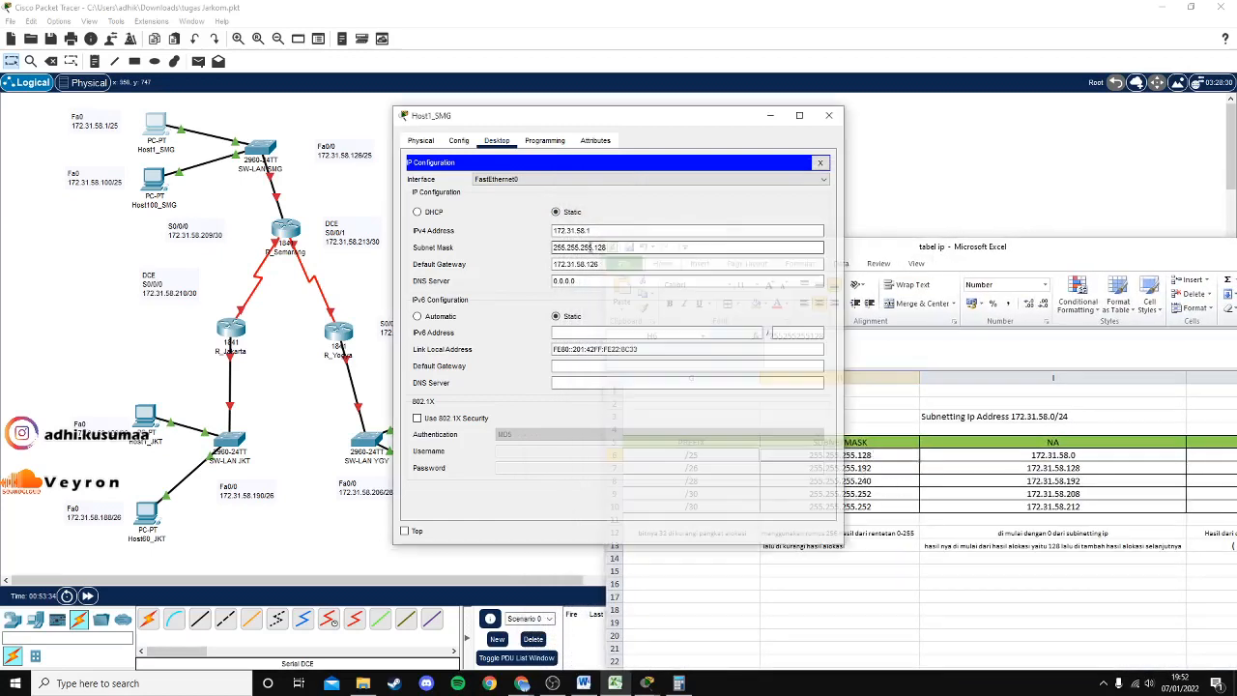
click(580, 262)
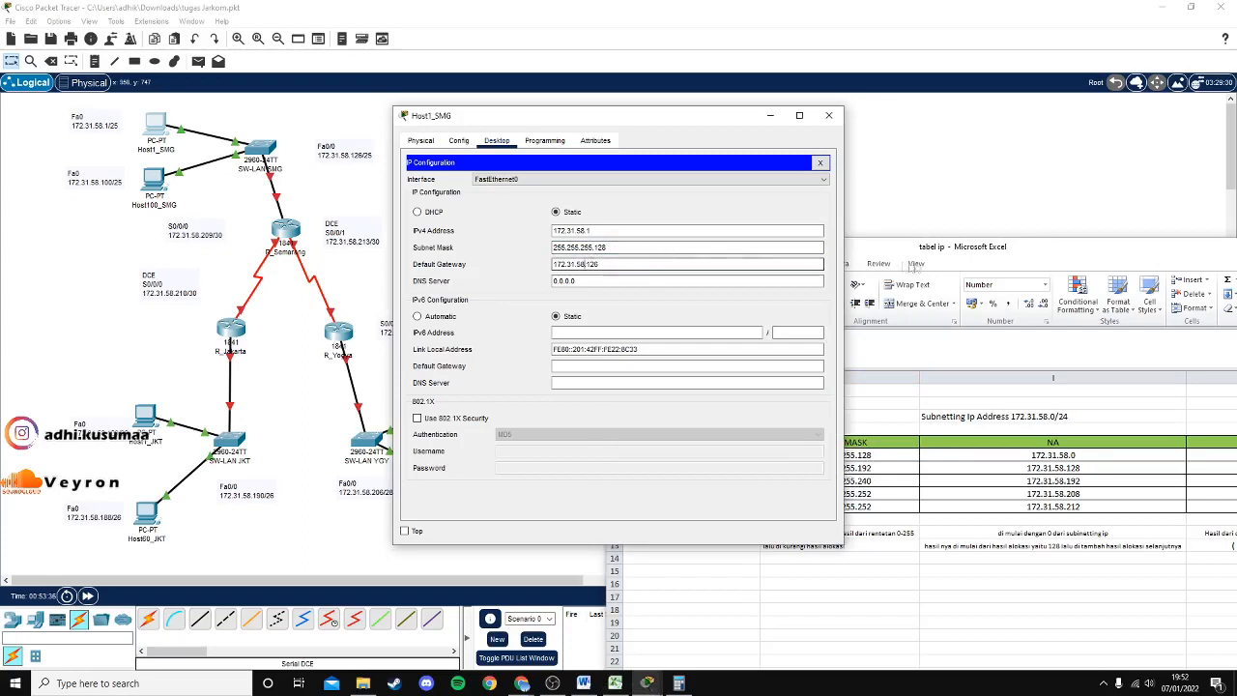
drag(968, 251, 735, 213)
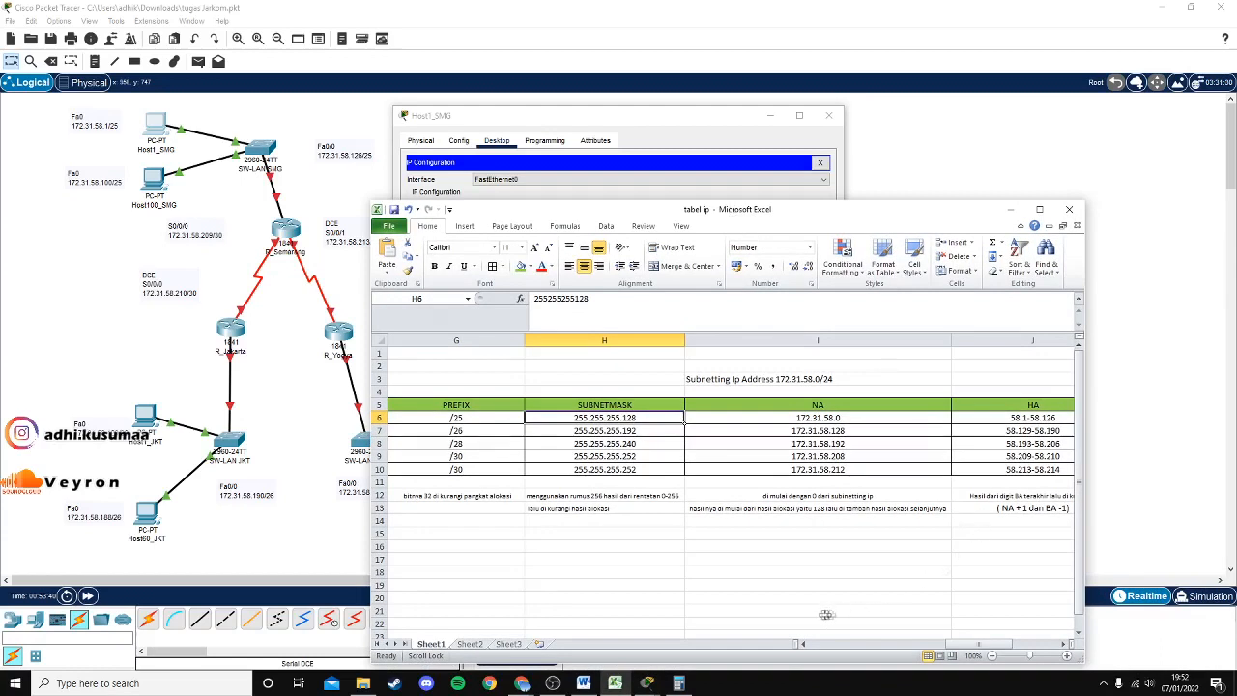
drag(959, 645, 1004, 645)
click(763, 421)
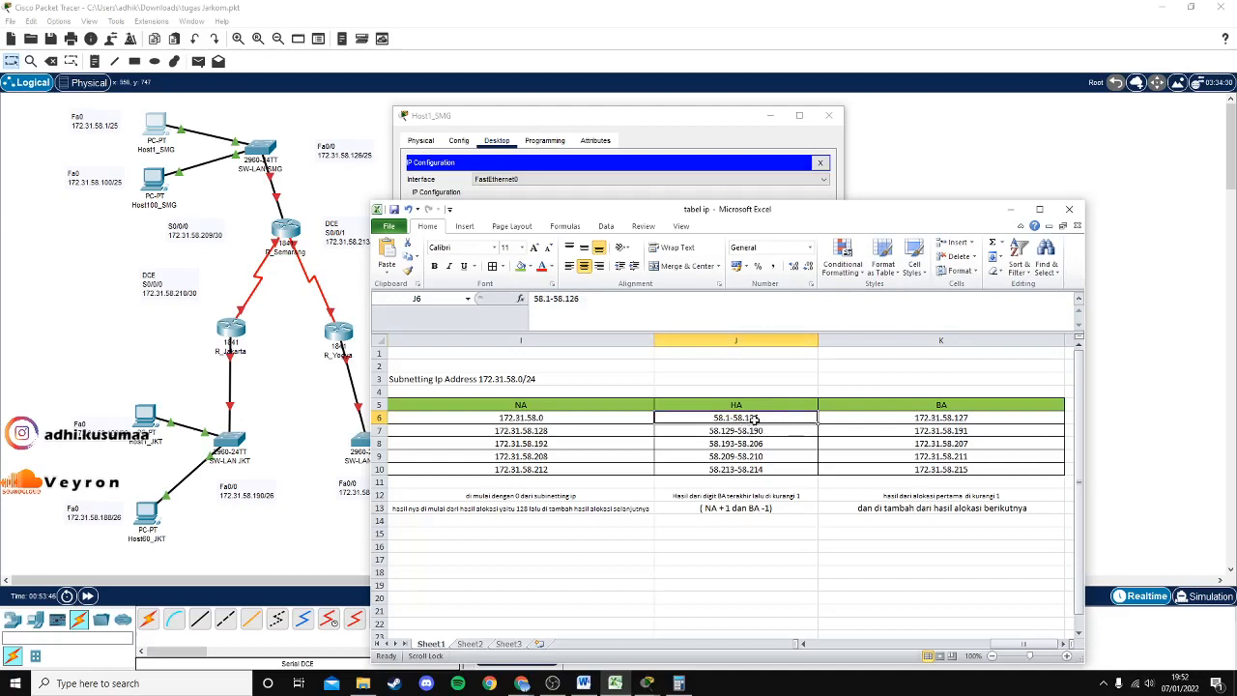
click(657, 114)
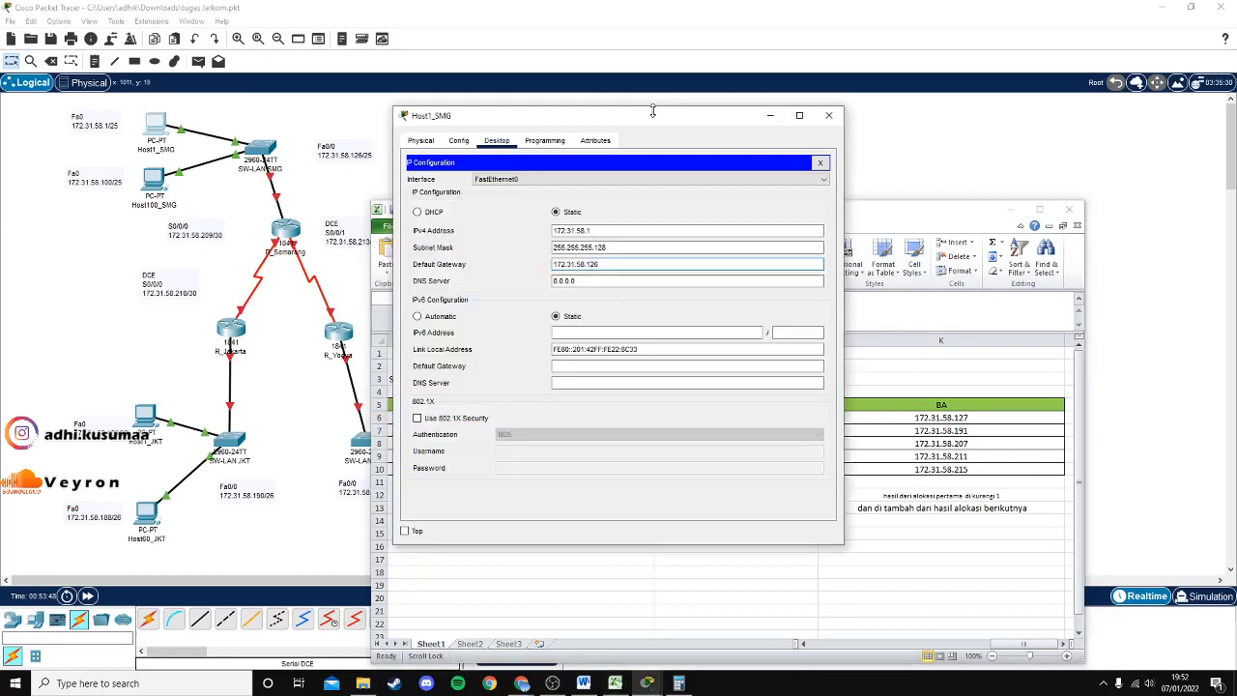
Close Host1_SMG's window, hide Excel, and open the R_Jakarta router's CLI.
click(828, 116)
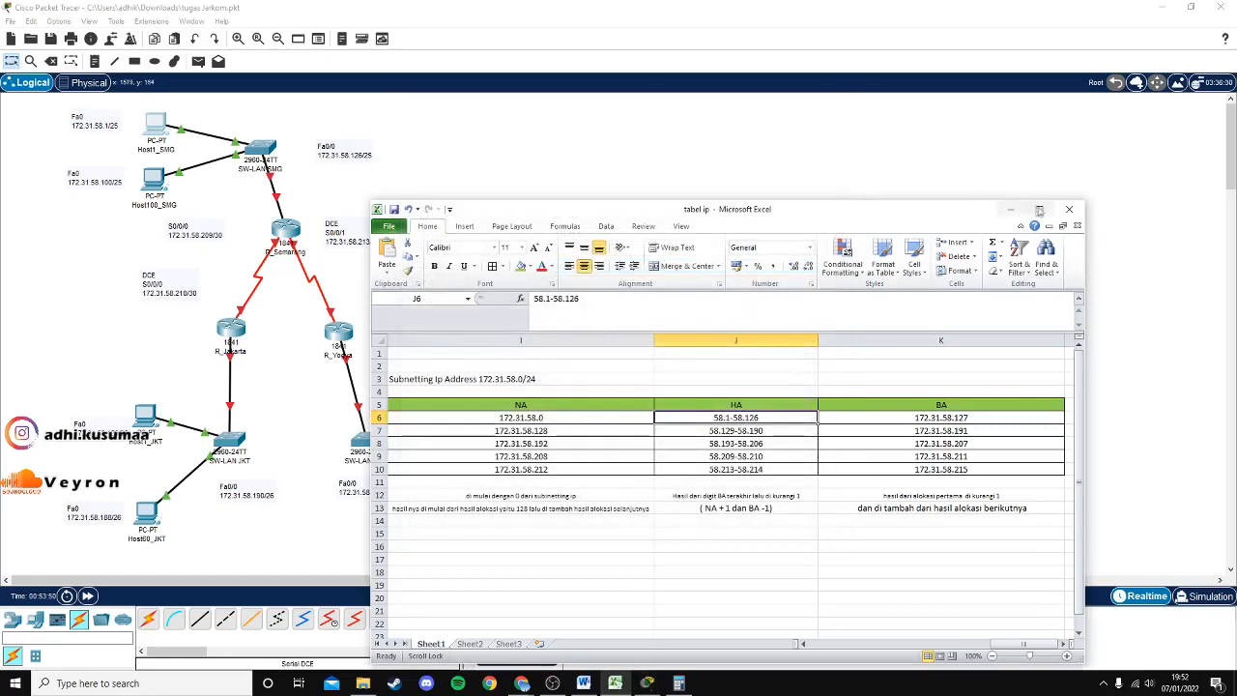
click(1011, 209)
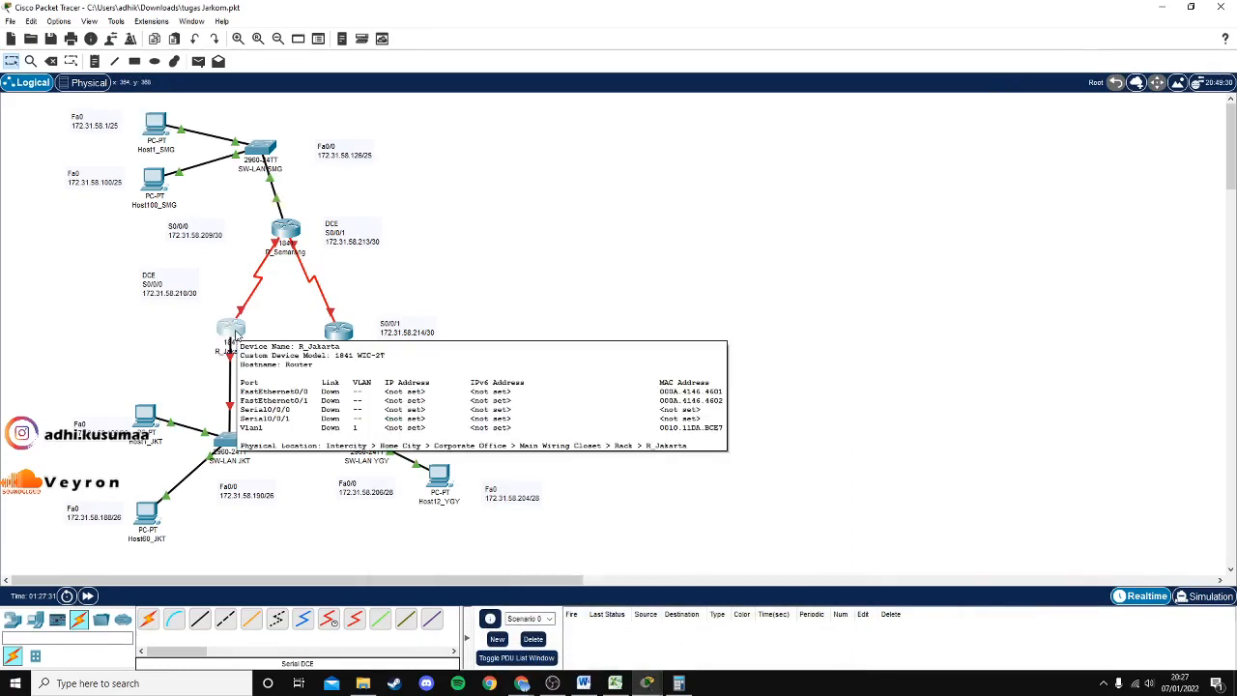
click(235, 334)
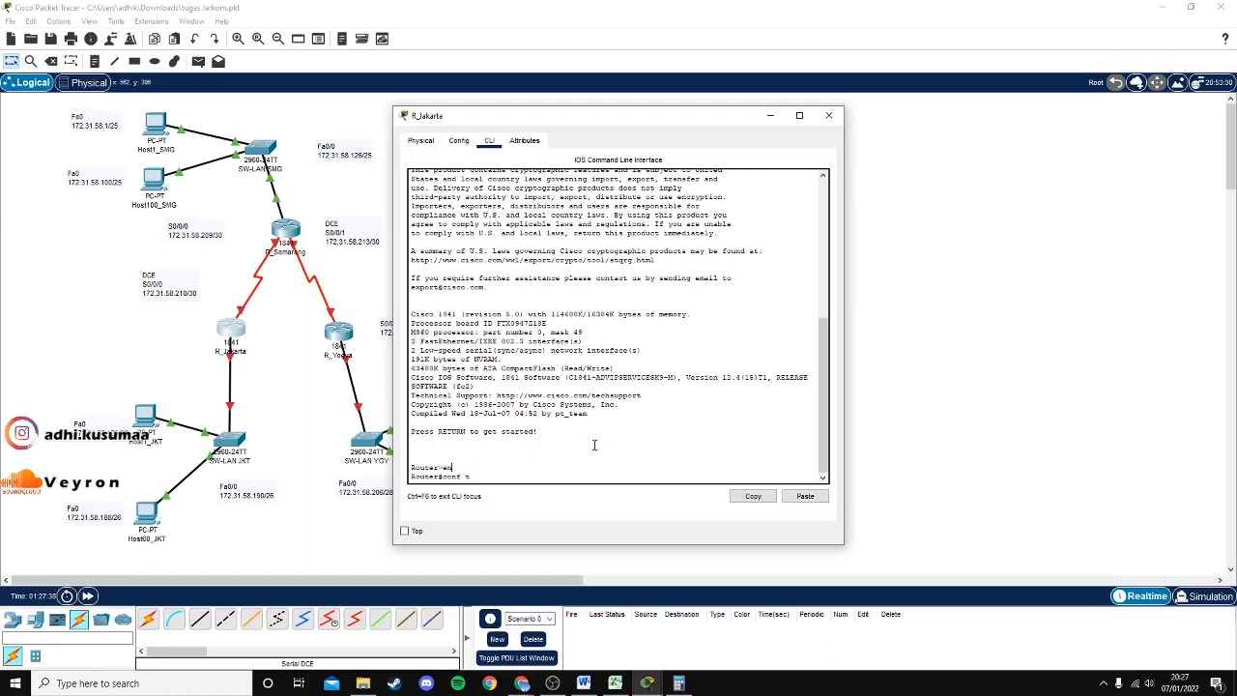
drag(454, 467, 443, 468)
click(460, 464)
In global configuration, rename the router to R_JKT and set an enable secret.
key(Return)
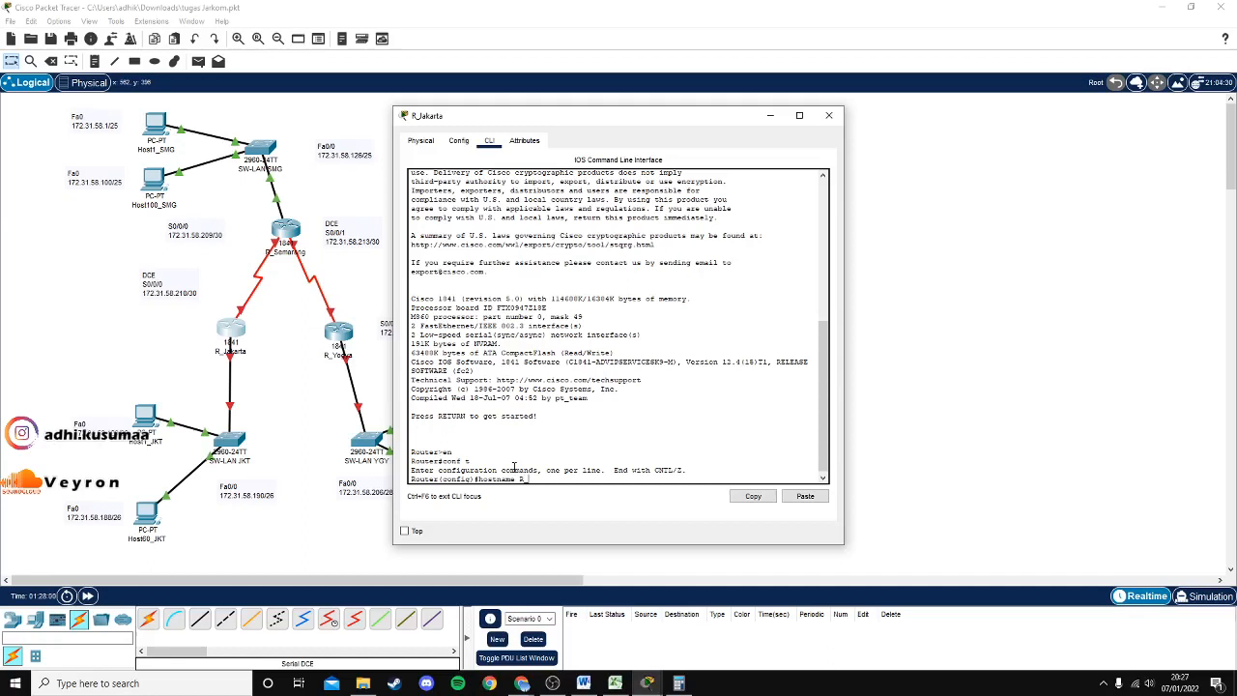
text(KT)
key(Return)
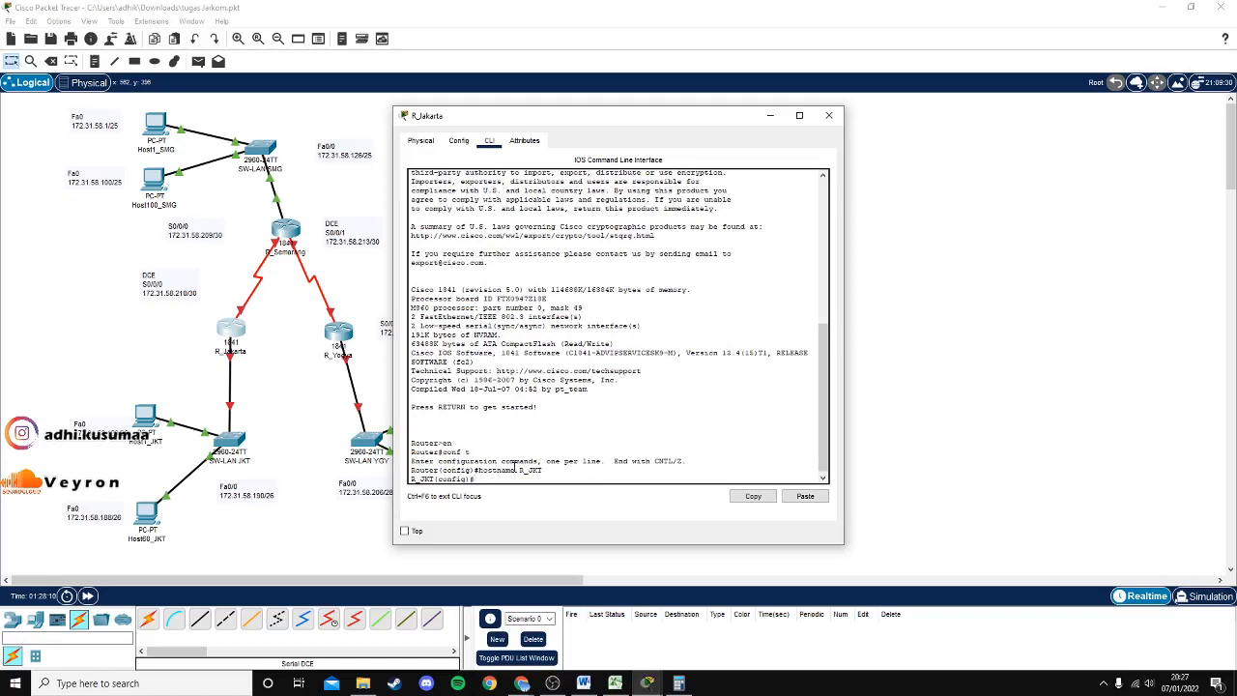
text(enable secret)
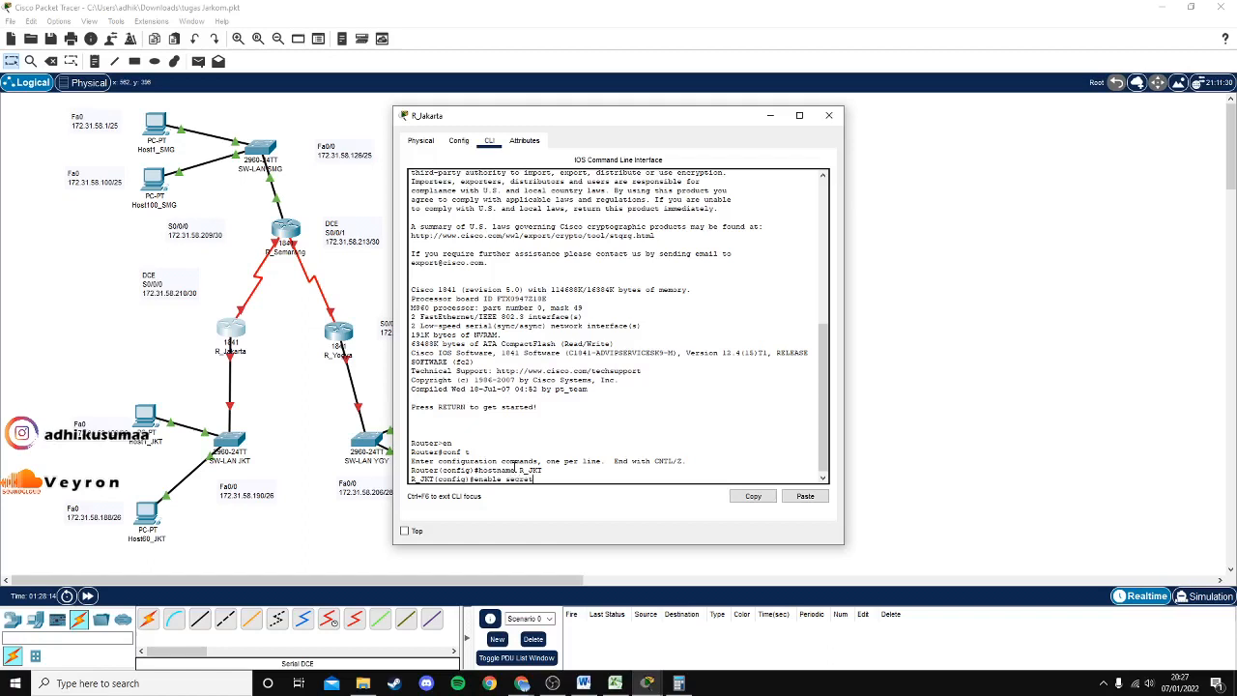
text( 12345)
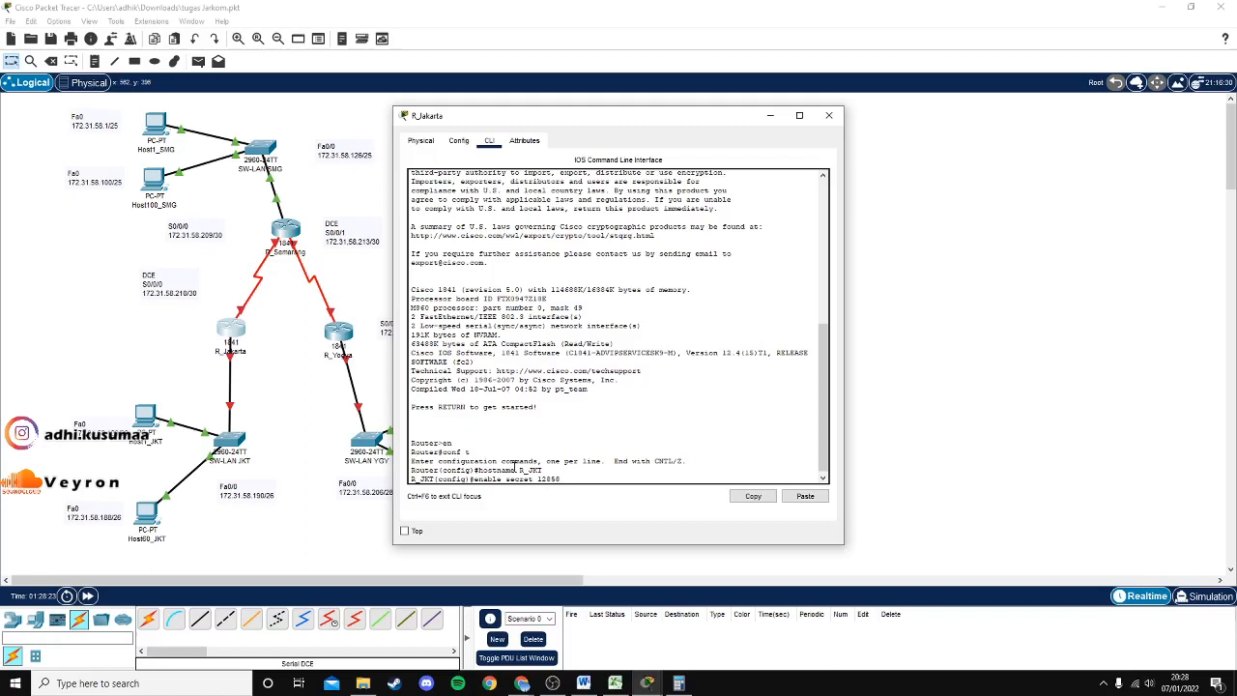
key(Return)
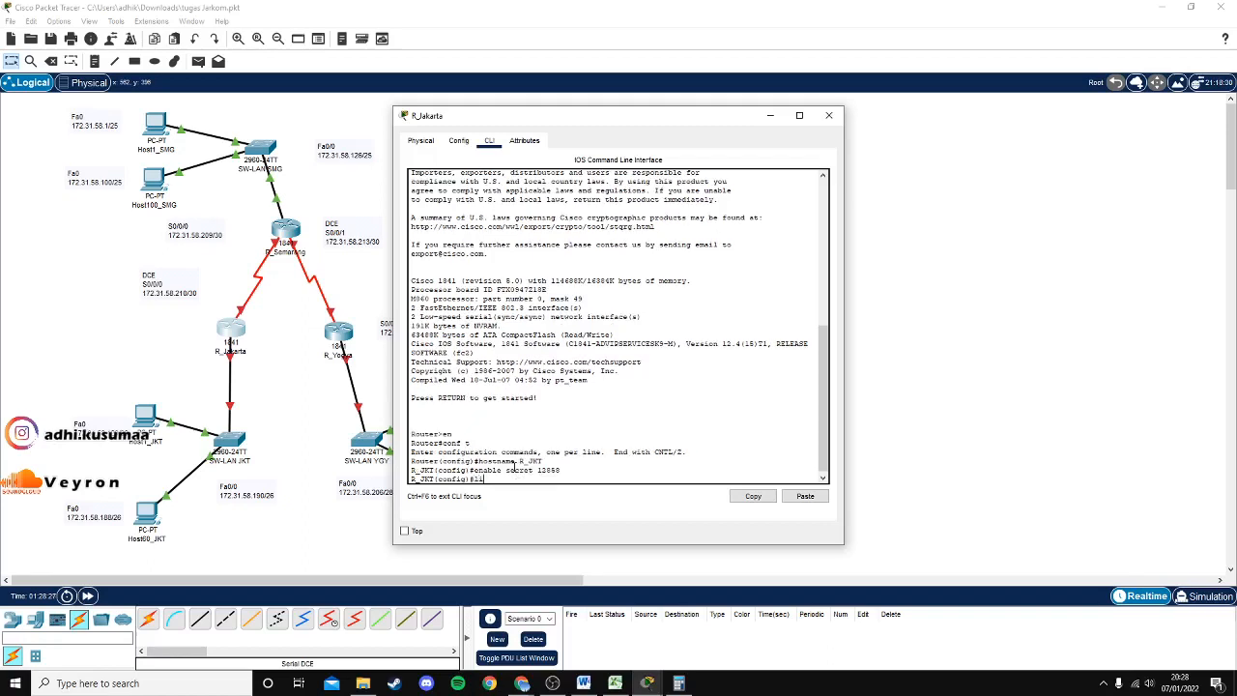
Set a password on VTY lines 0 4 and exit line configuration.
text(line vty 0 4)
key(Return)
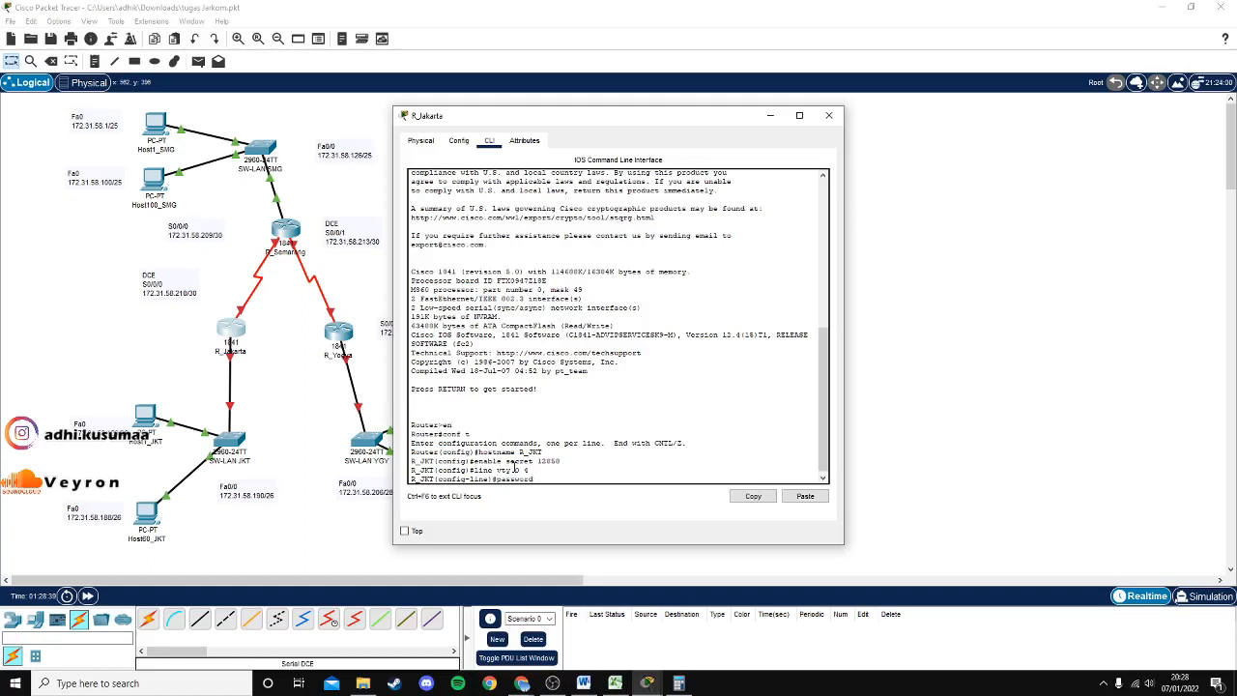
text(password 123)
key(Return)
text(exit)
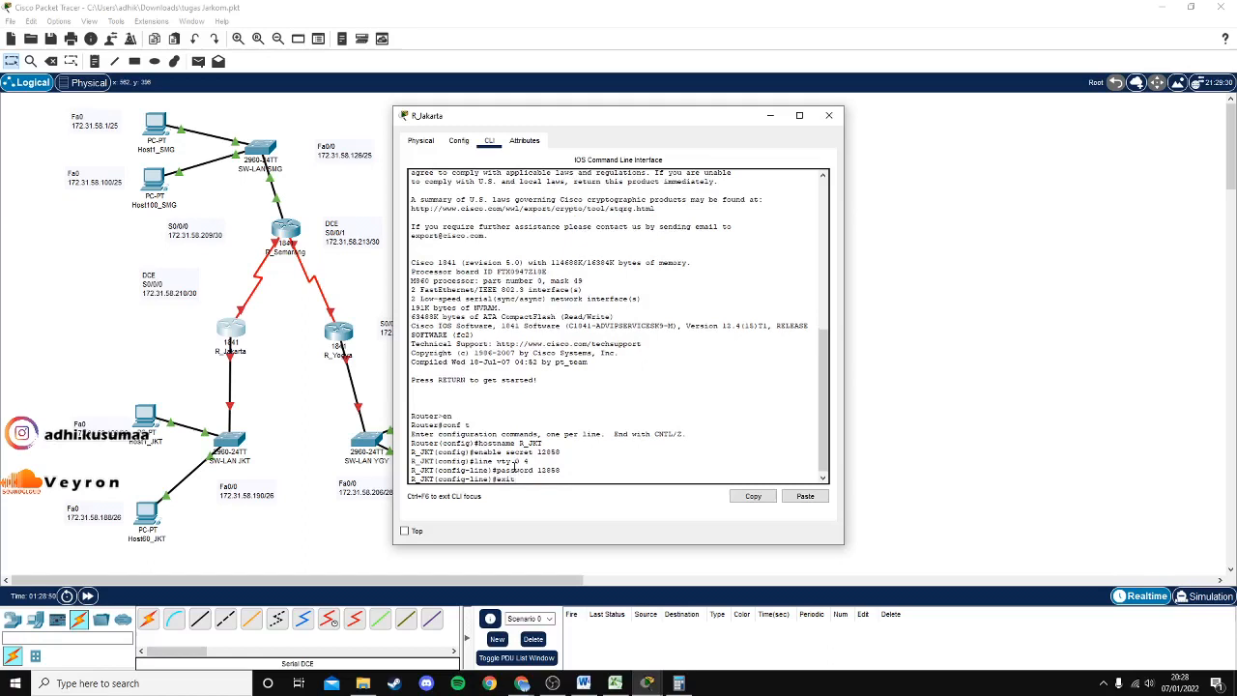
key(Return)
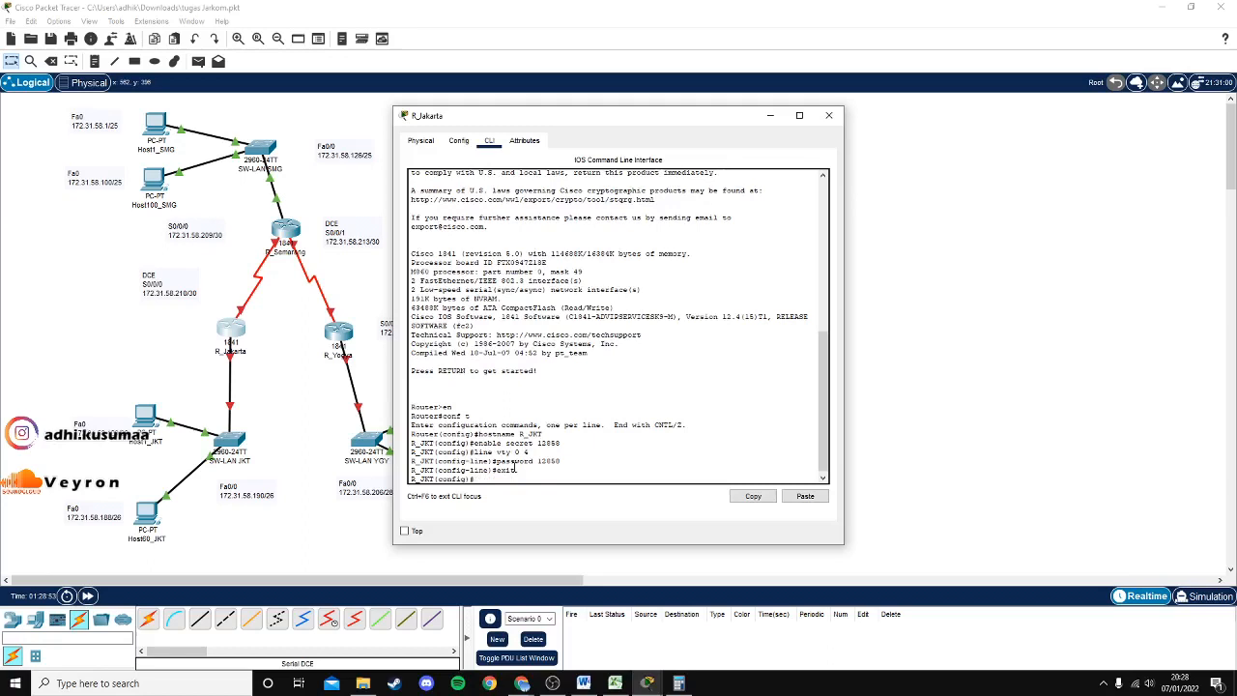
text(line console 0)
Protect console line 0 with a password and enable login.
key(Return)
text(pa)
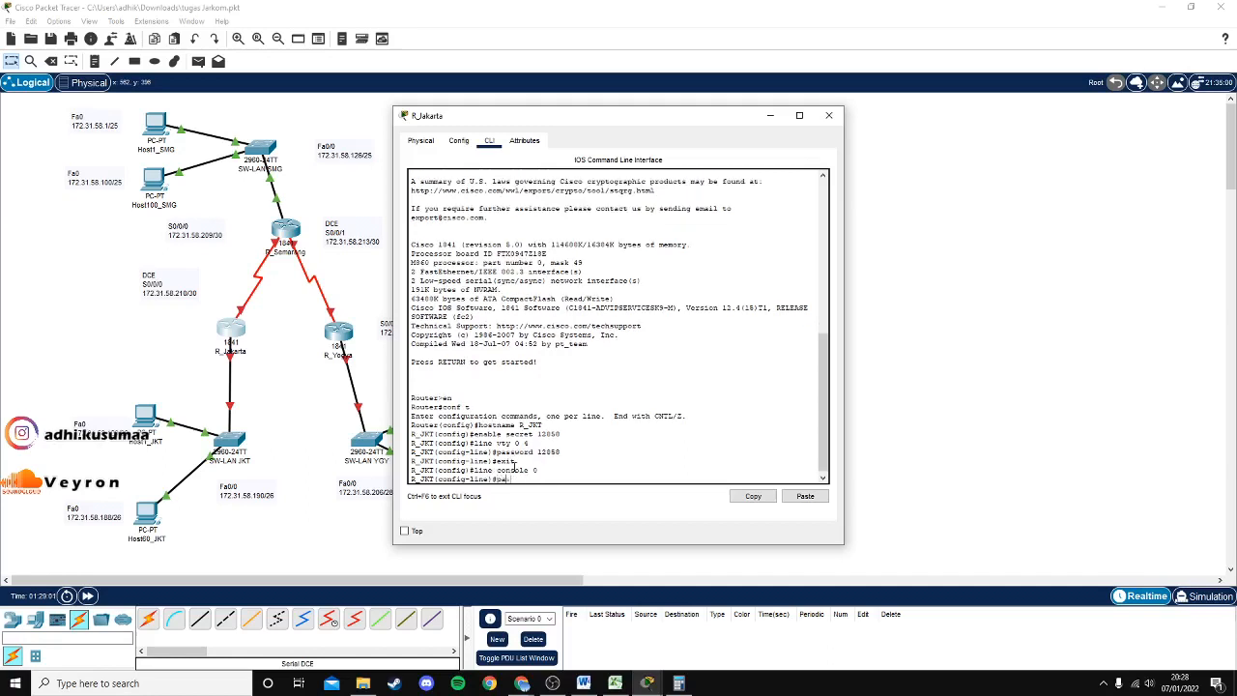
text(ssword 12858)
key(Return)
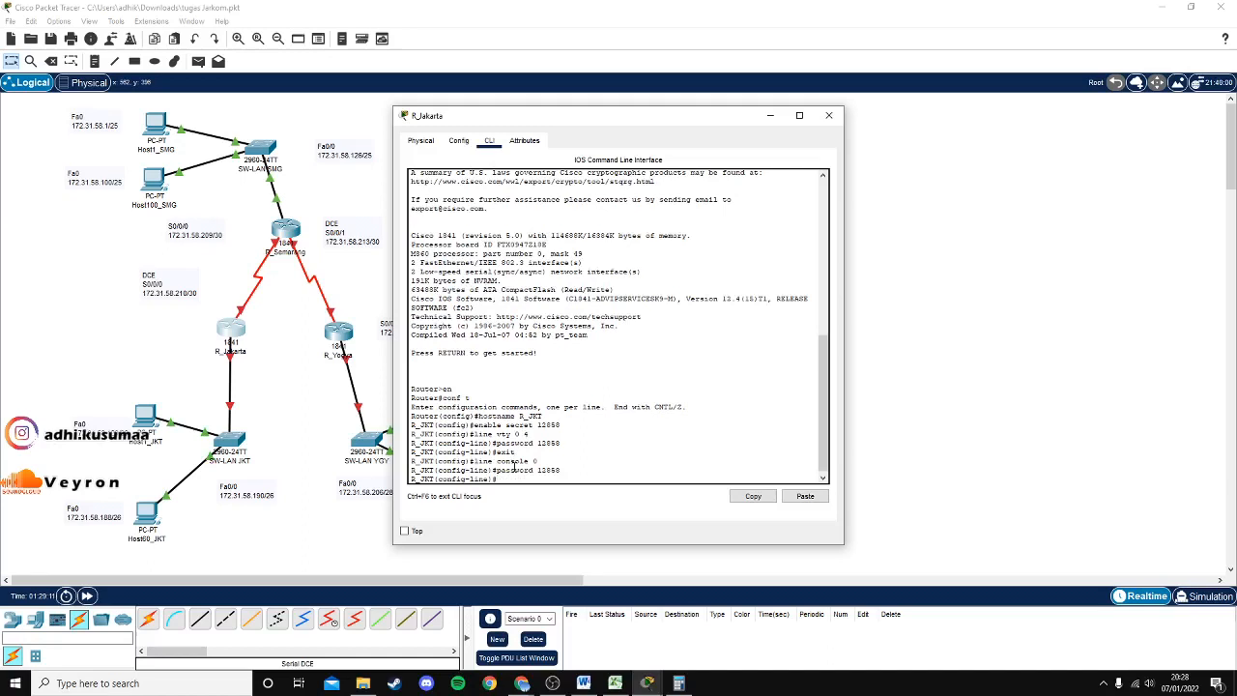
text(login)
key(Return)
text(exit)
key(Return)
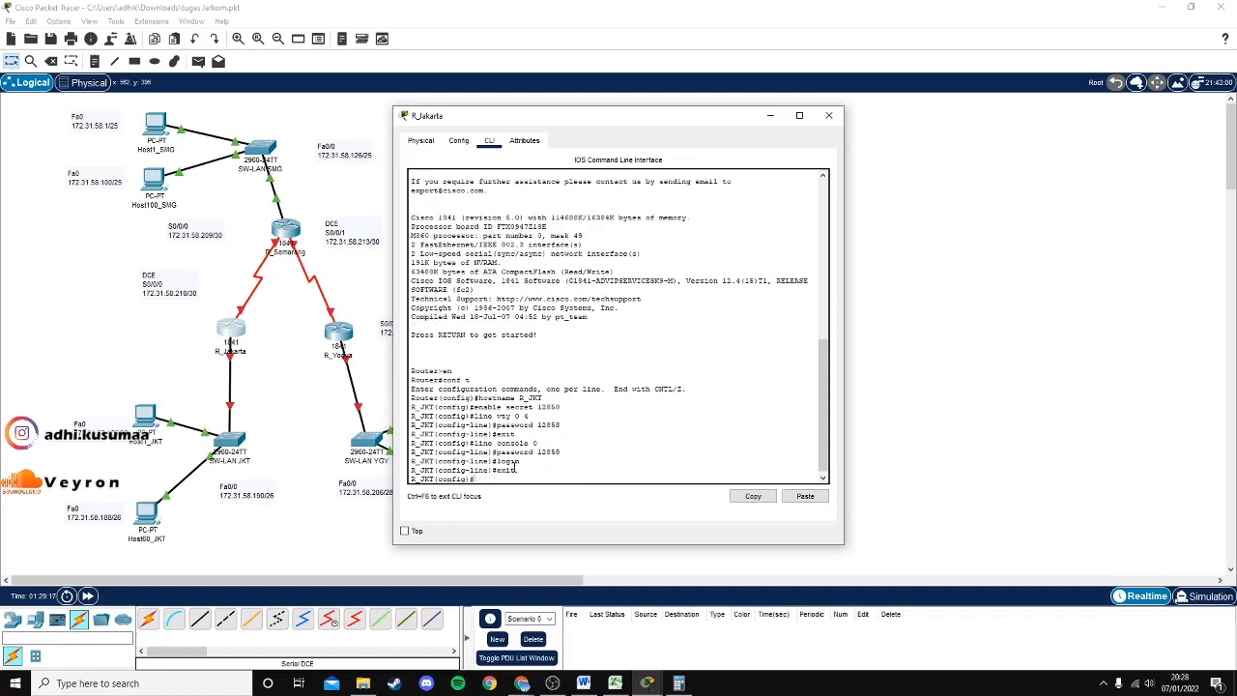
Enter interface fa0/0 and start its address command with 172.31.58.190.
text(int fa0/0)
key(Return)
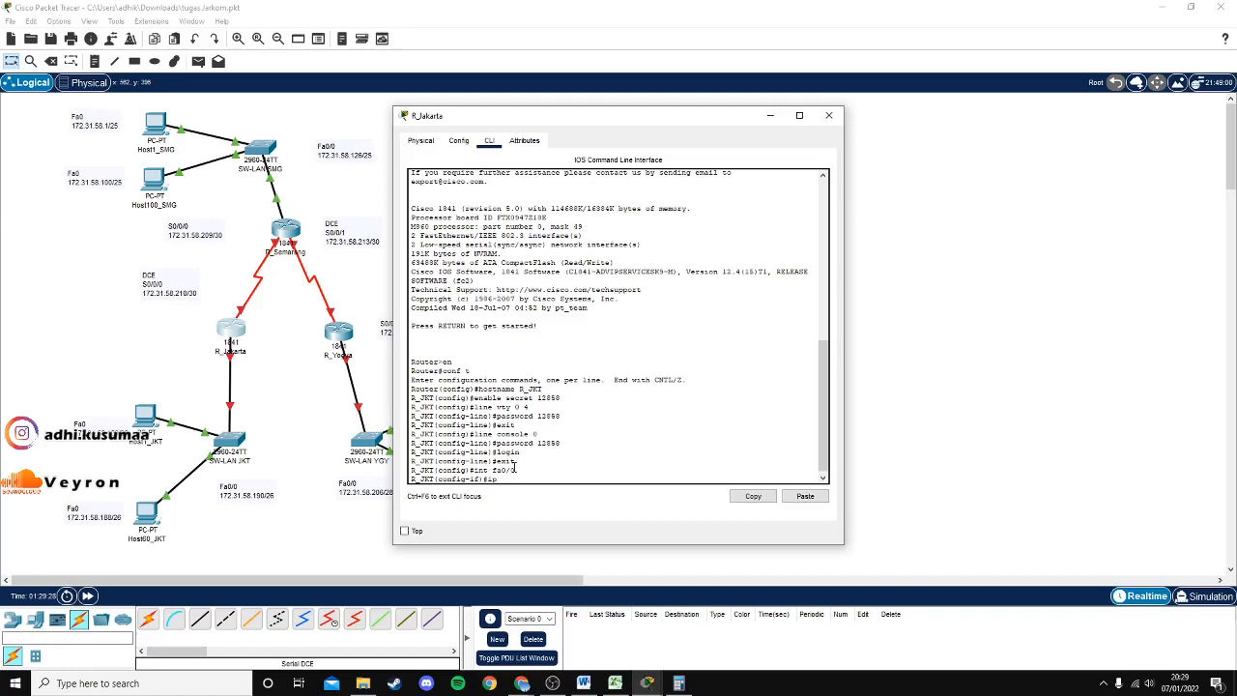
text(ip add 172.31.58.190)
Look up Jakarta's /26 host range 58.129-58.190 in cell J7, then return to the router.
click(614, 684)
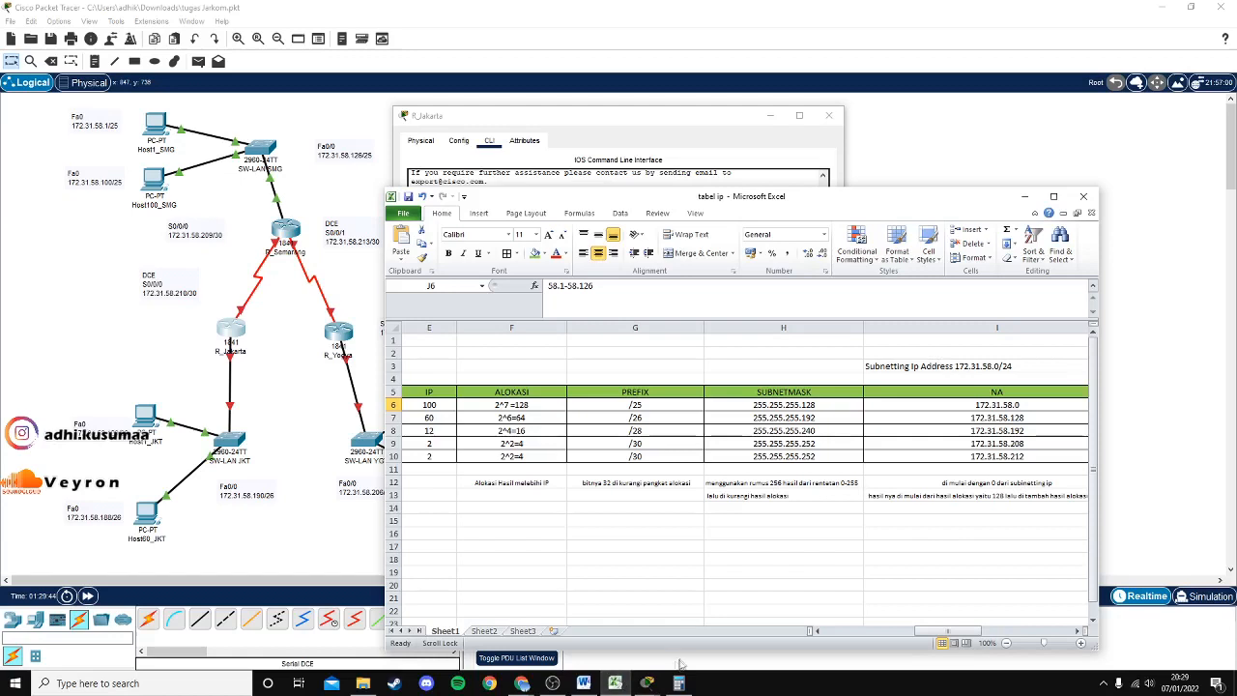
drag(963, 636, 1015, 638)
drag(648, 197, 611, 185)
mouse_move(965, 619)
mouse_down()
mouse_move(990, 620)
mouse_move(966, 607)
mouse_move(861, 620)
mouse_move(966, 618)
mouse_up()
click(727, 406)
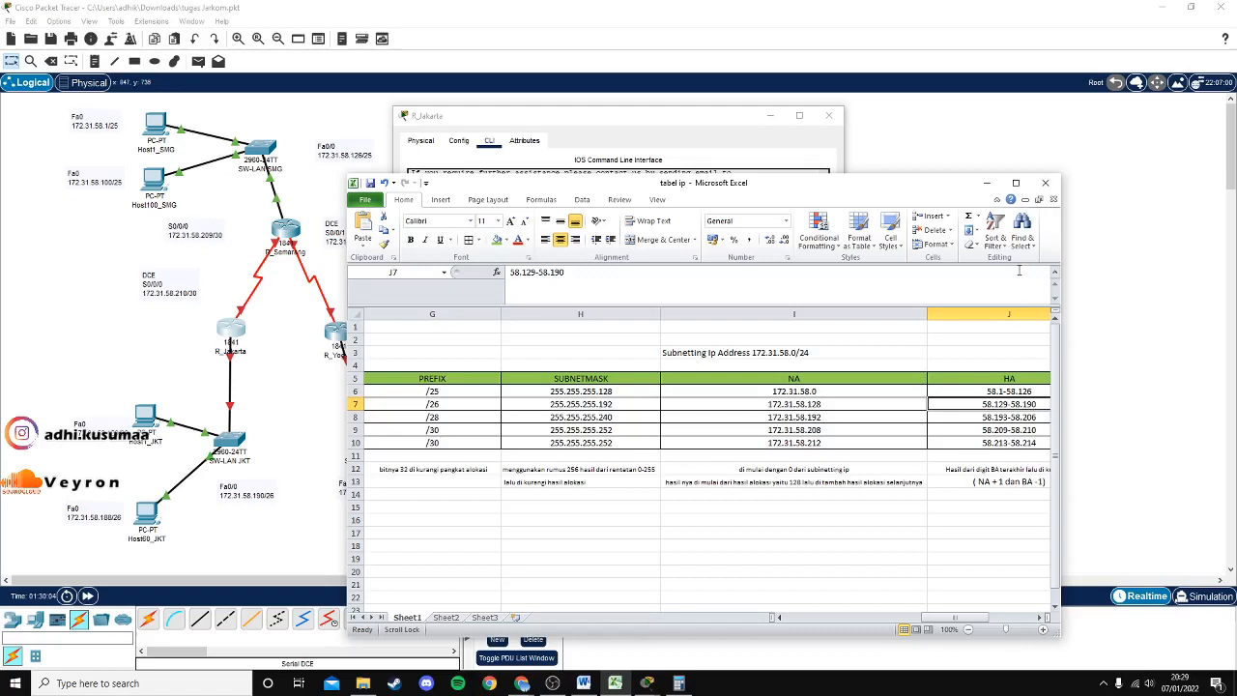
click(987, 182)
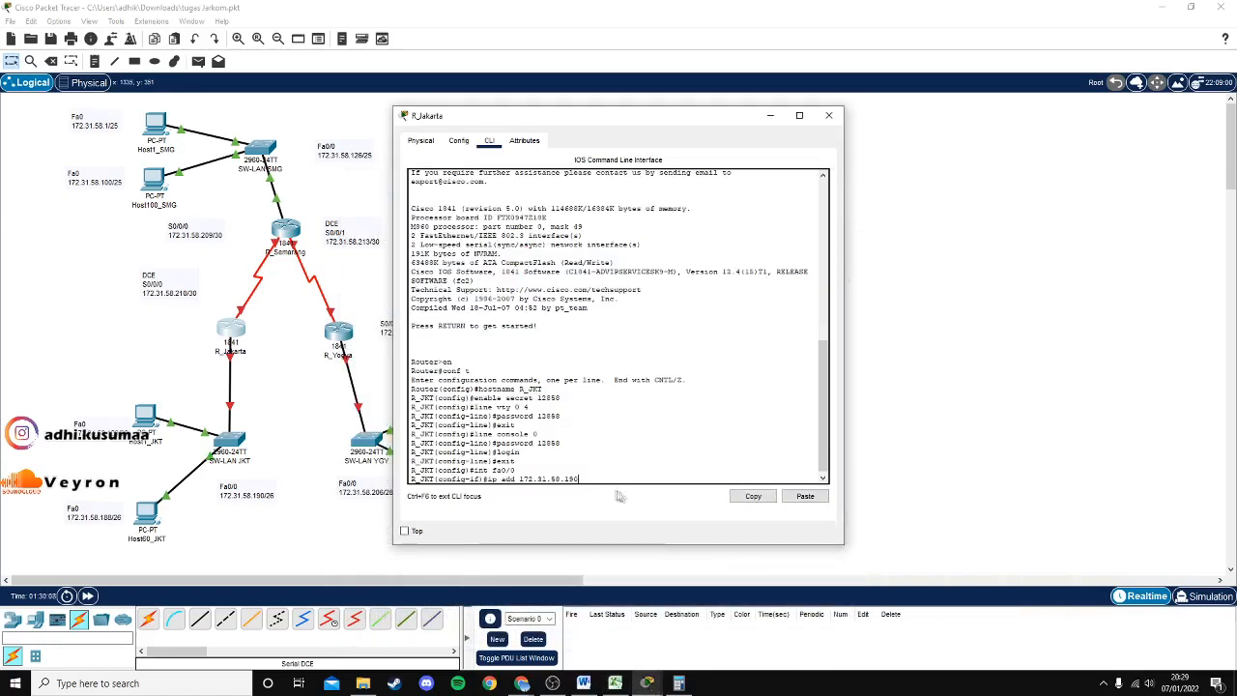
Assign fa0/0 the address 172.31.58.190 with mask 255.255.255.192.
text(55.255.255)
text(.192)
key(BackSpace)
key(BackSpace)
key(Return)
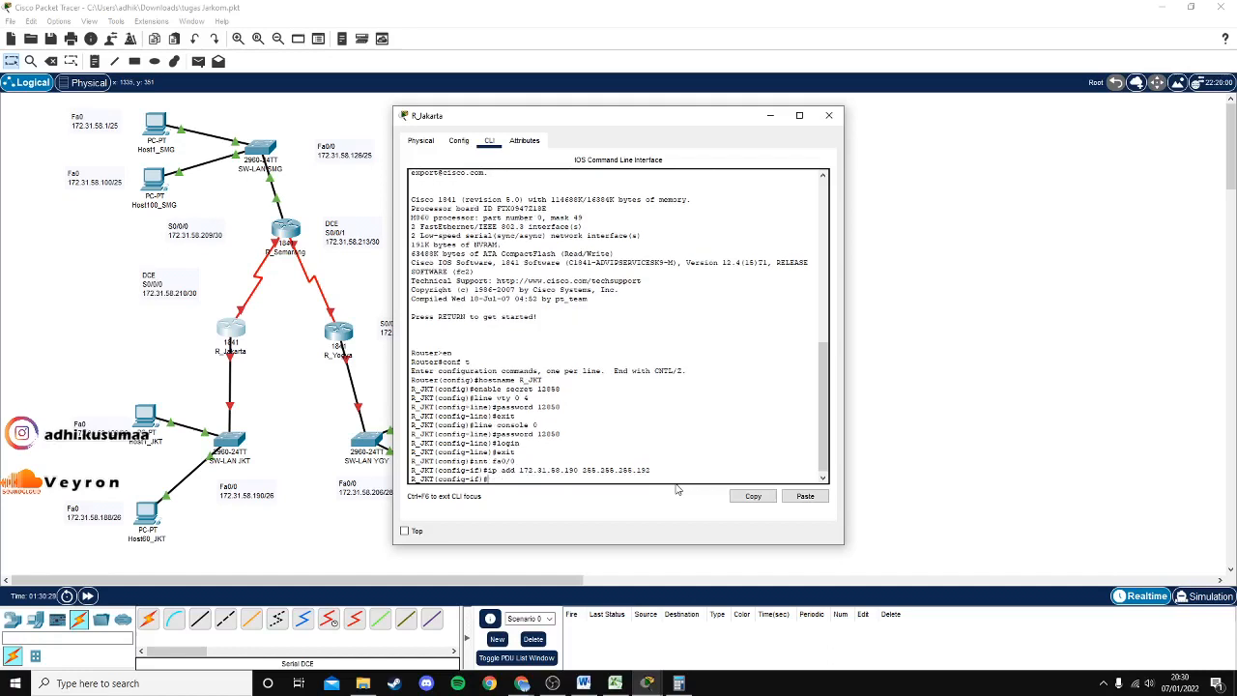
Bring fa0/0 up with no shutdown and return to global configuration.
text(no sh)
key(Return)
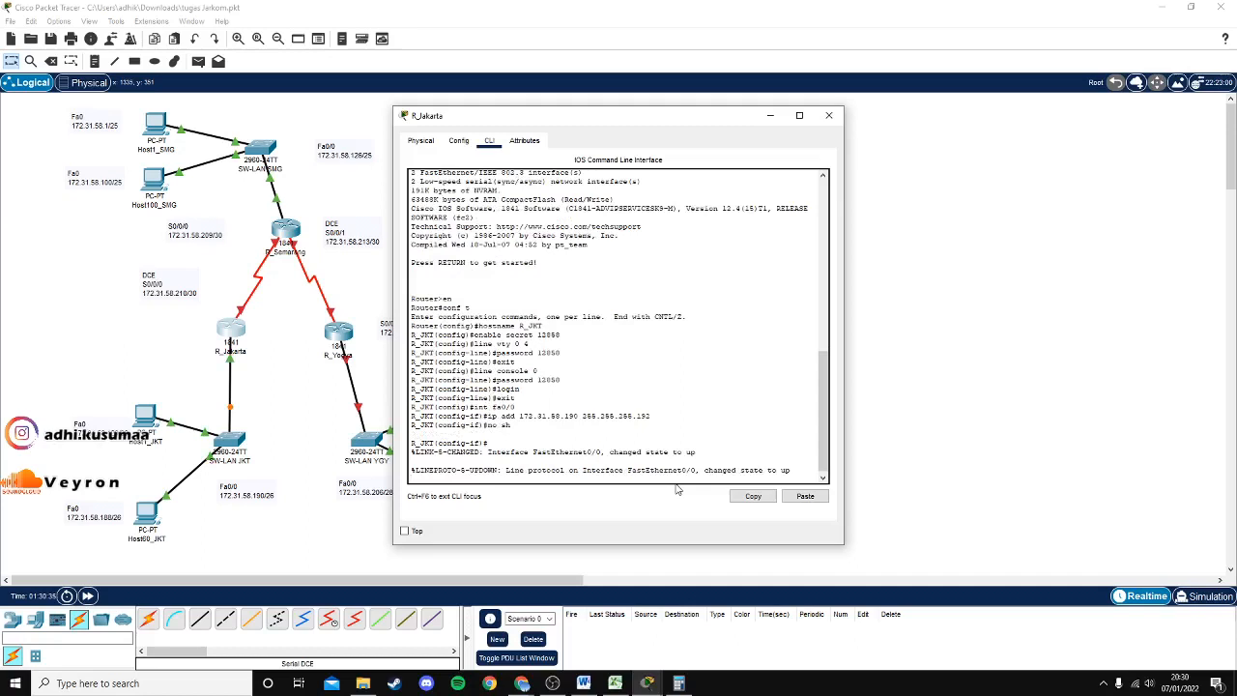
text(exit)
key(Return)
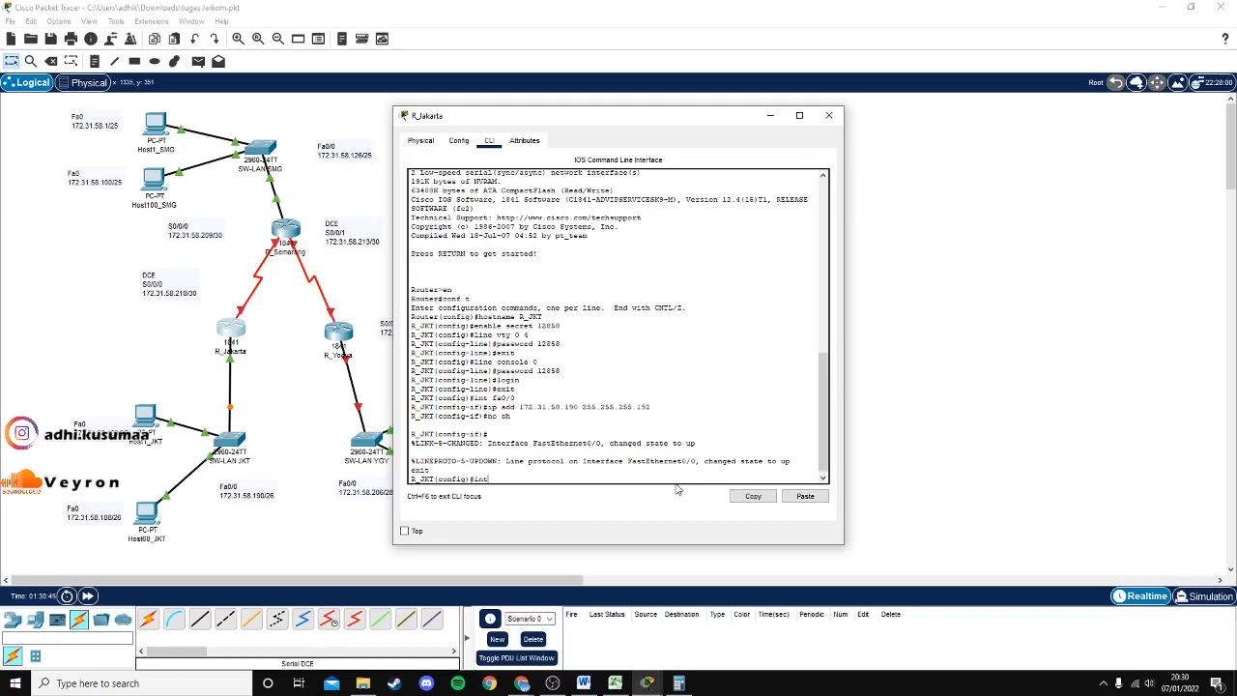
Enter interface Serial0/0/0 configuration and begin its ip add command.
text(s0/0/0)
key(Return)
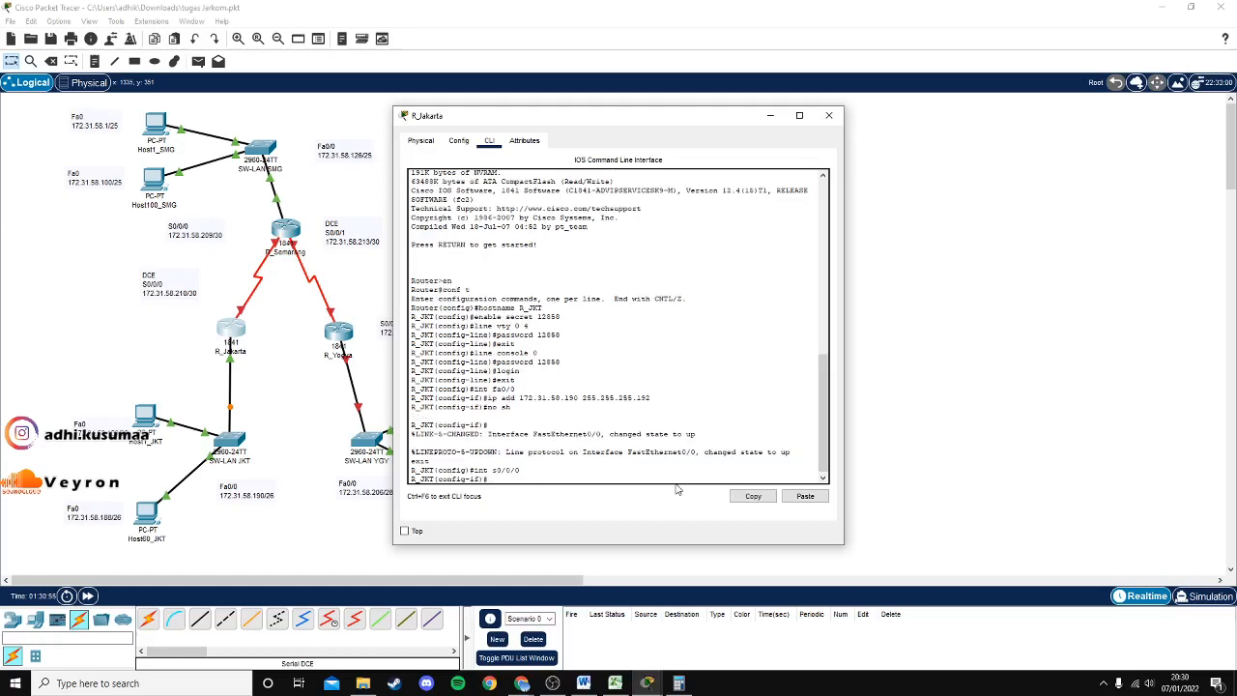
text(ip add 172.31.58.214)
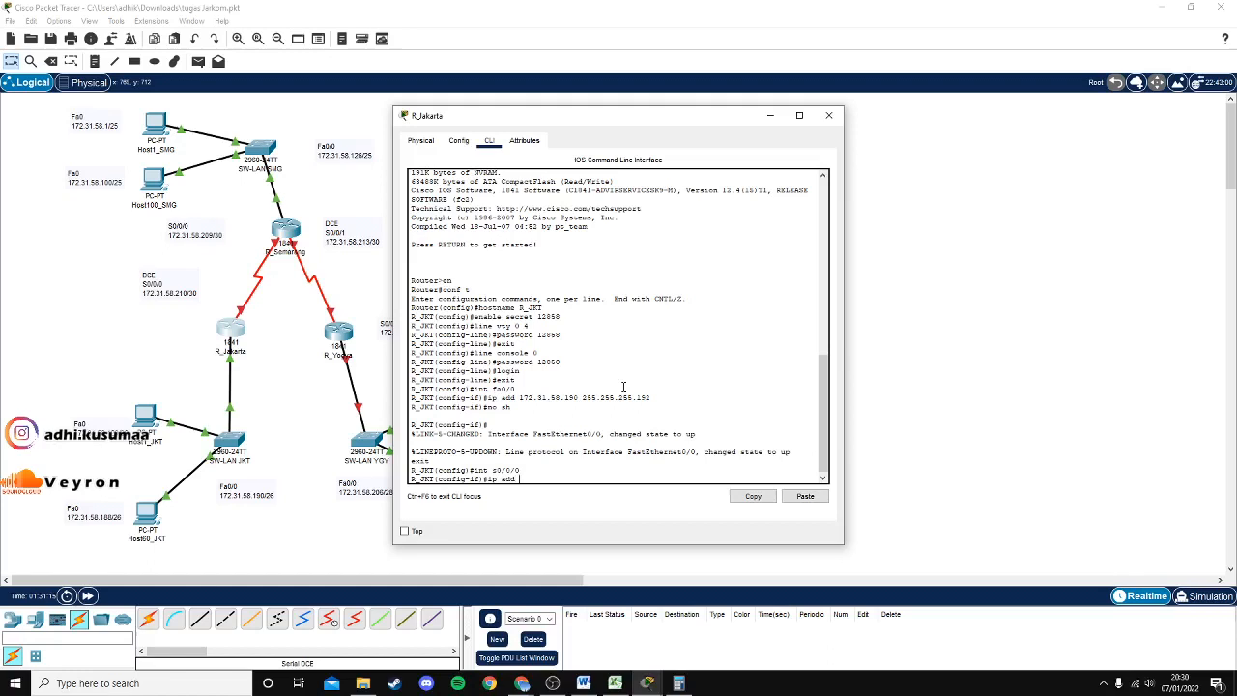
Start typing the serial address 172.31.58.214 and place the subnet spreadsheet beside the console.
text(72.31.58.214)
click(615, 683)
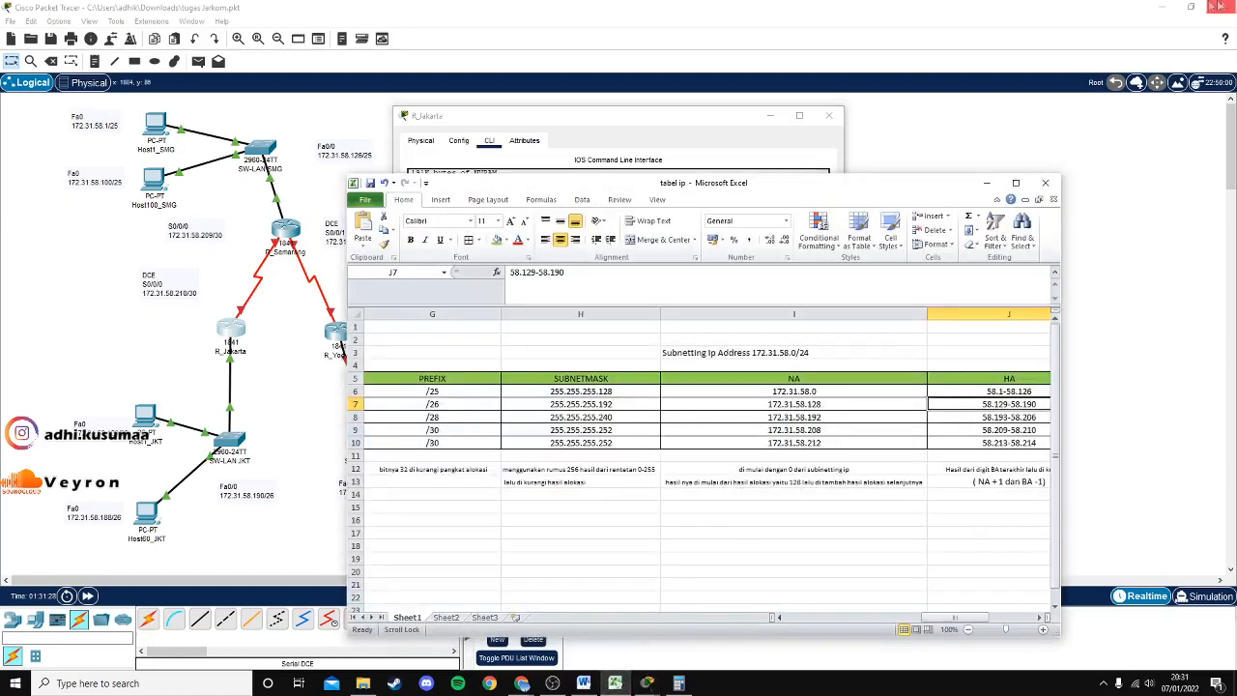
drag(884, 190, 1102, 190)
drag(646, 126, 324, 134)
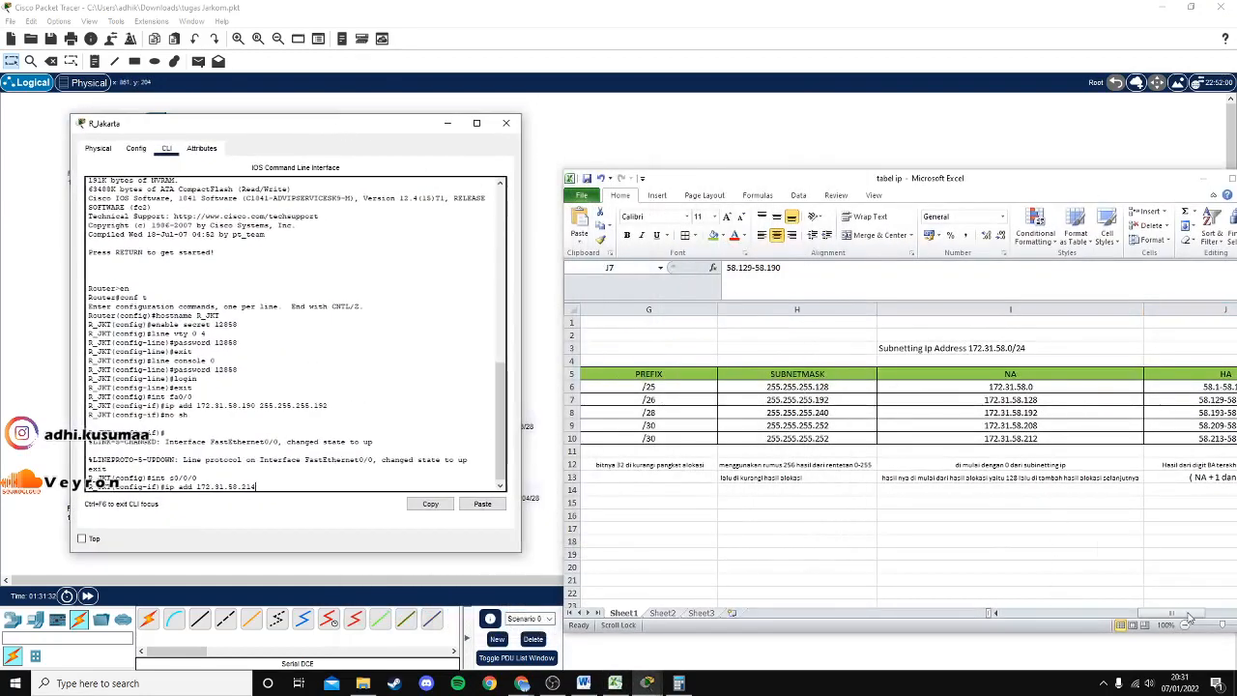
drag(1048, 190, 934, 191)
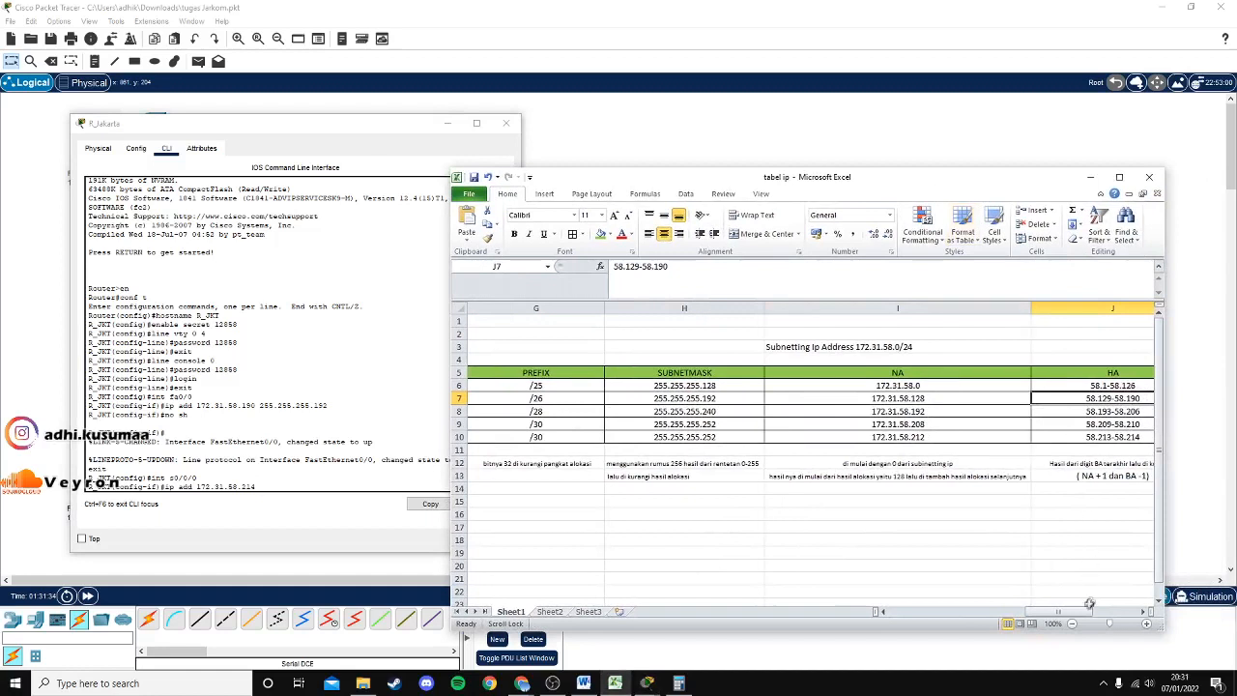
mouse_move(1050, 615)
mouse_down()
mouse_move(1087, 616)
mouse_move(1032, 620)
mouse_up()
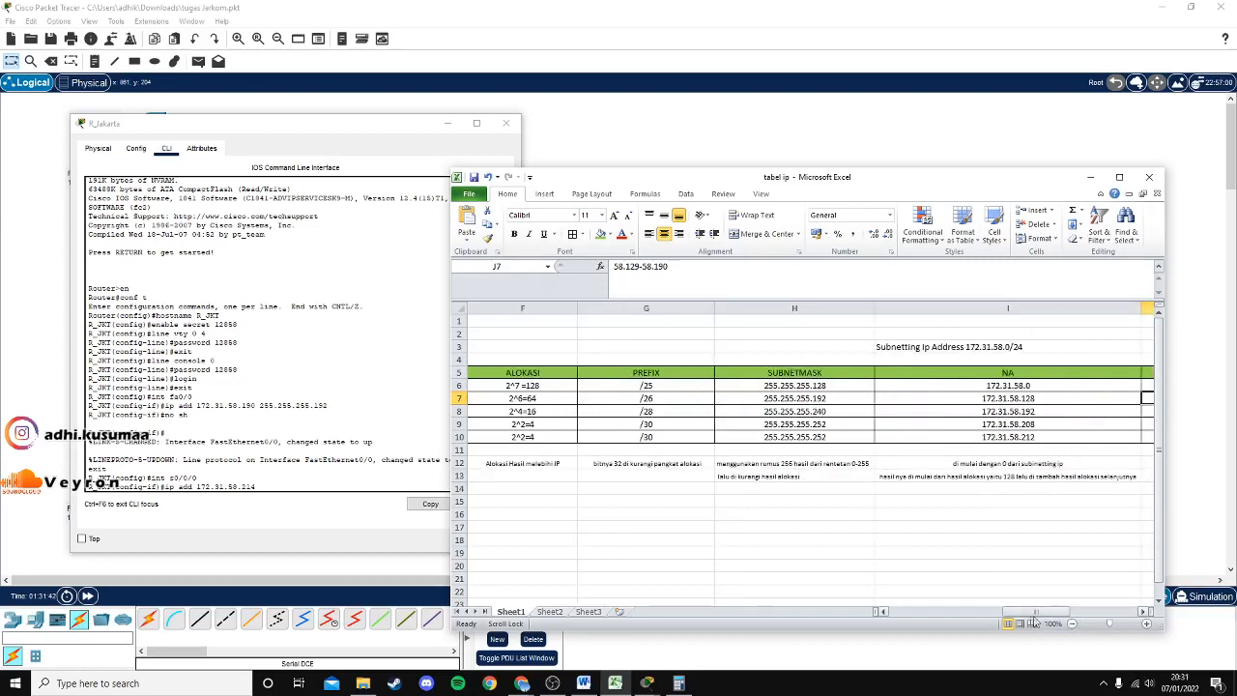
Type mask 255.255.255.252 after the serial address in the R_Jakarta console.
click(343, 137)
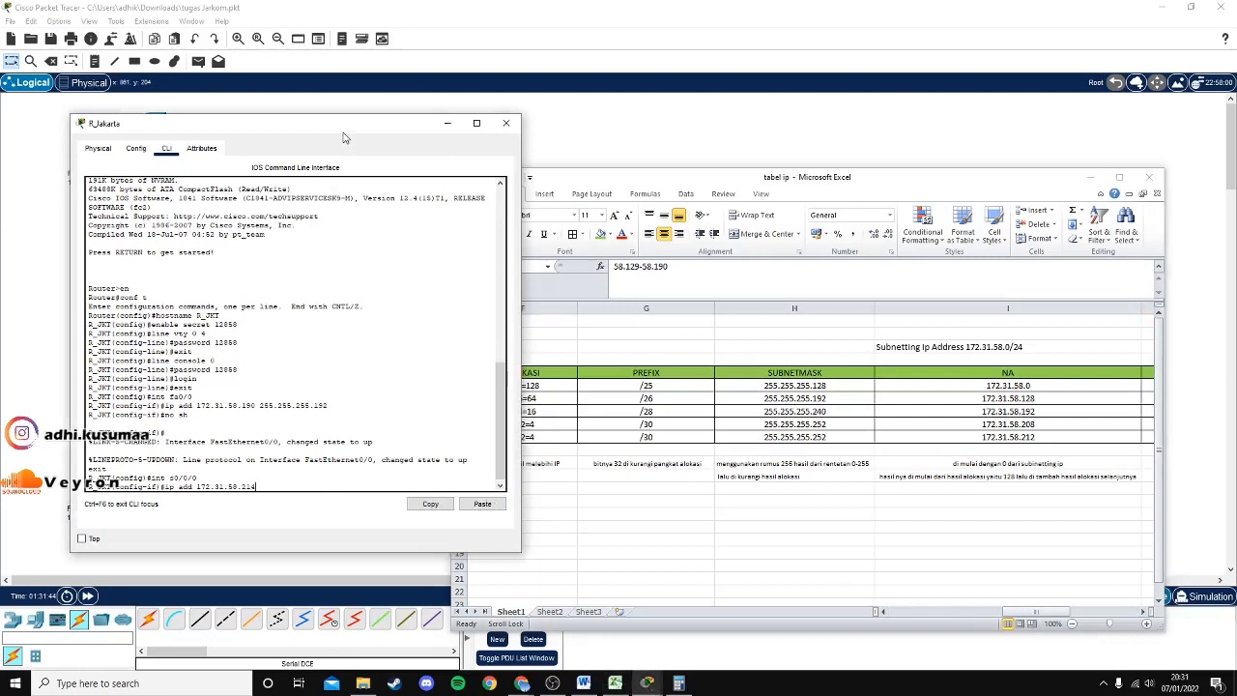
drag(343, 136, 457, 167)
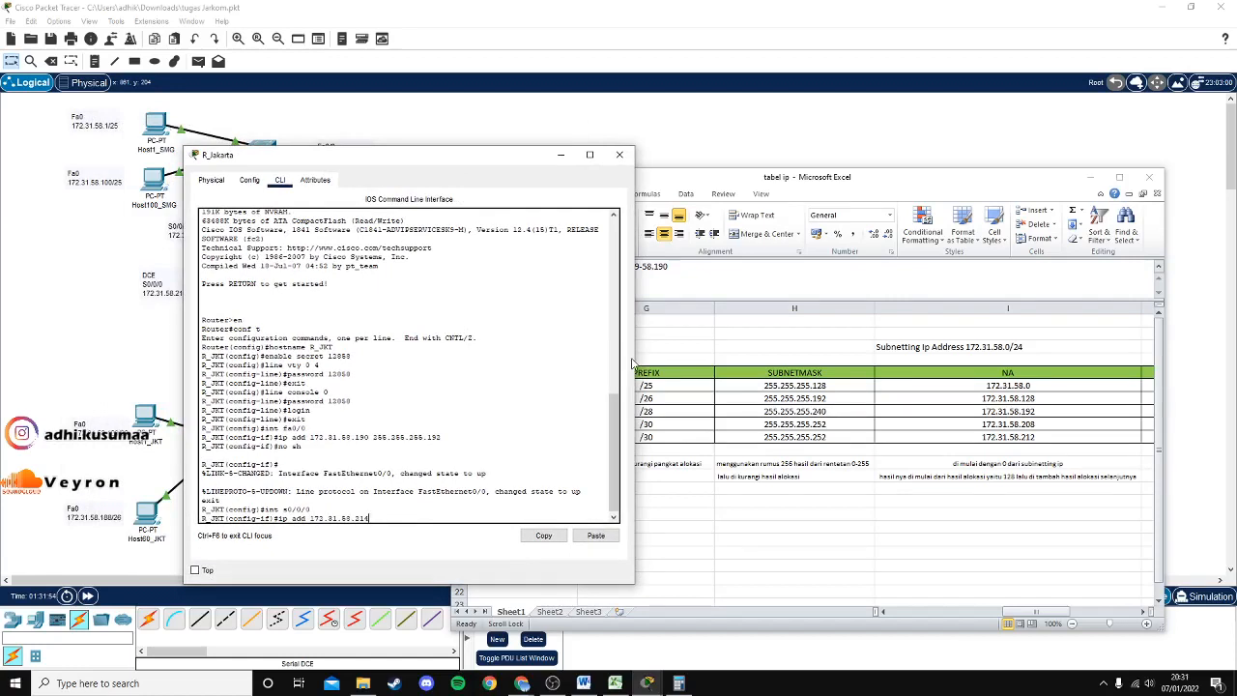
text(55.255.255)
text(.252)
Apply Serial0/0/0 address 172.31.58.214 255.255.255.252 and type clock rate 128000.
click(1030, 613)
drag(1022, 613, 972, 609)
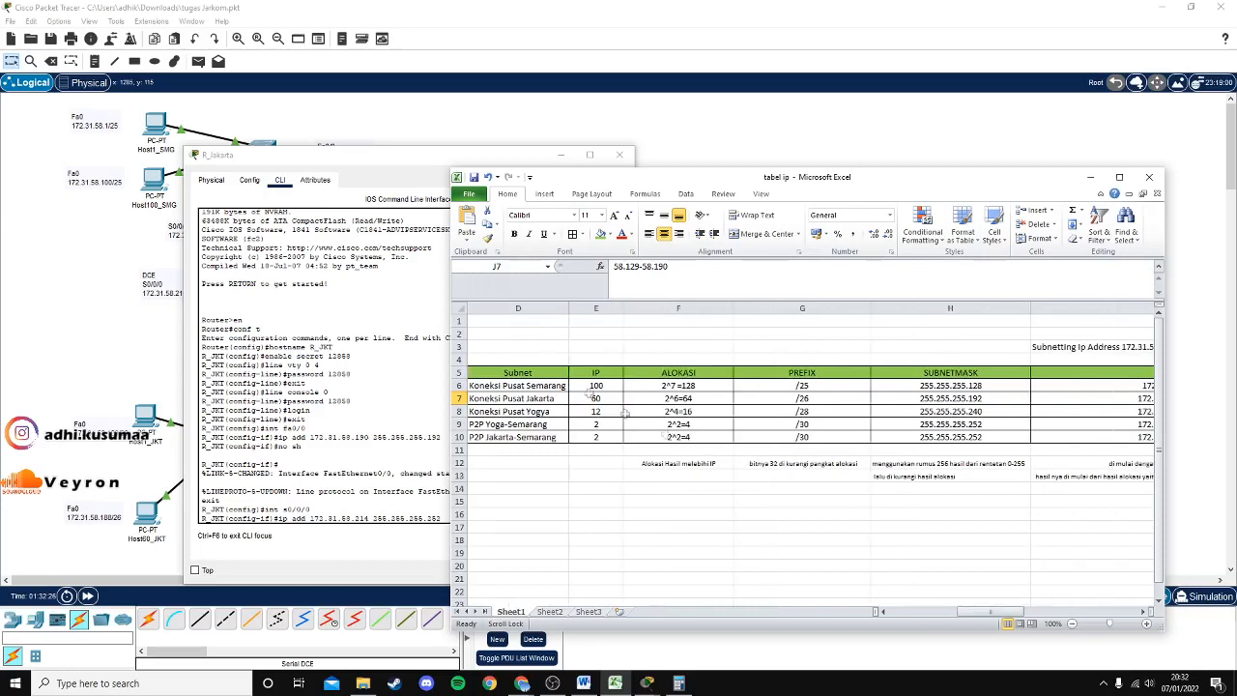
click(437, 164)
scroll(491, 448, down, 2)
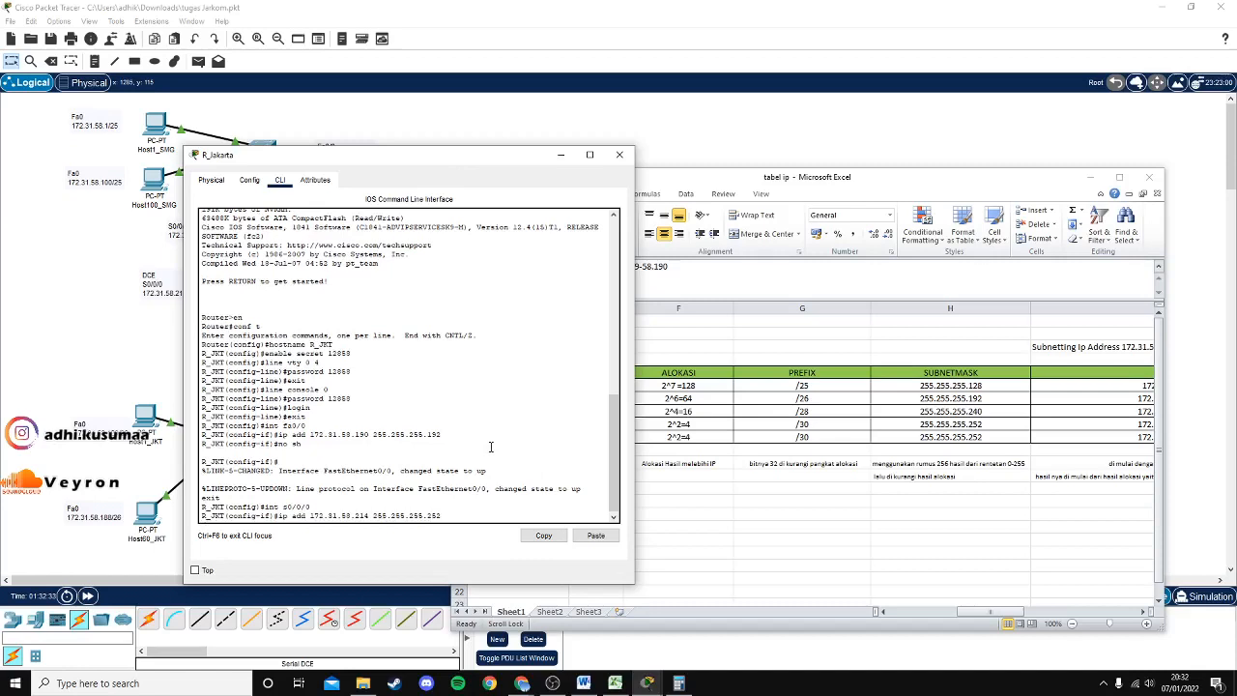
key(Return)
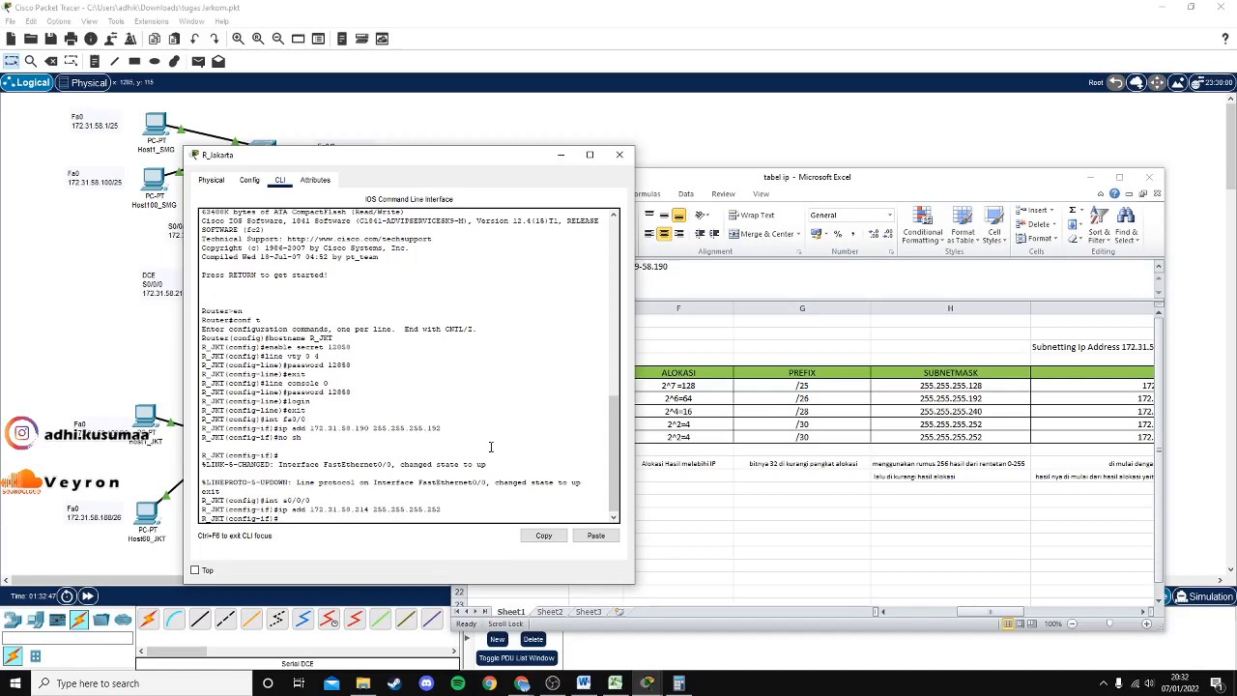
text(clock rate 128000)
mouse_move(522, 683)
click(597, 632)
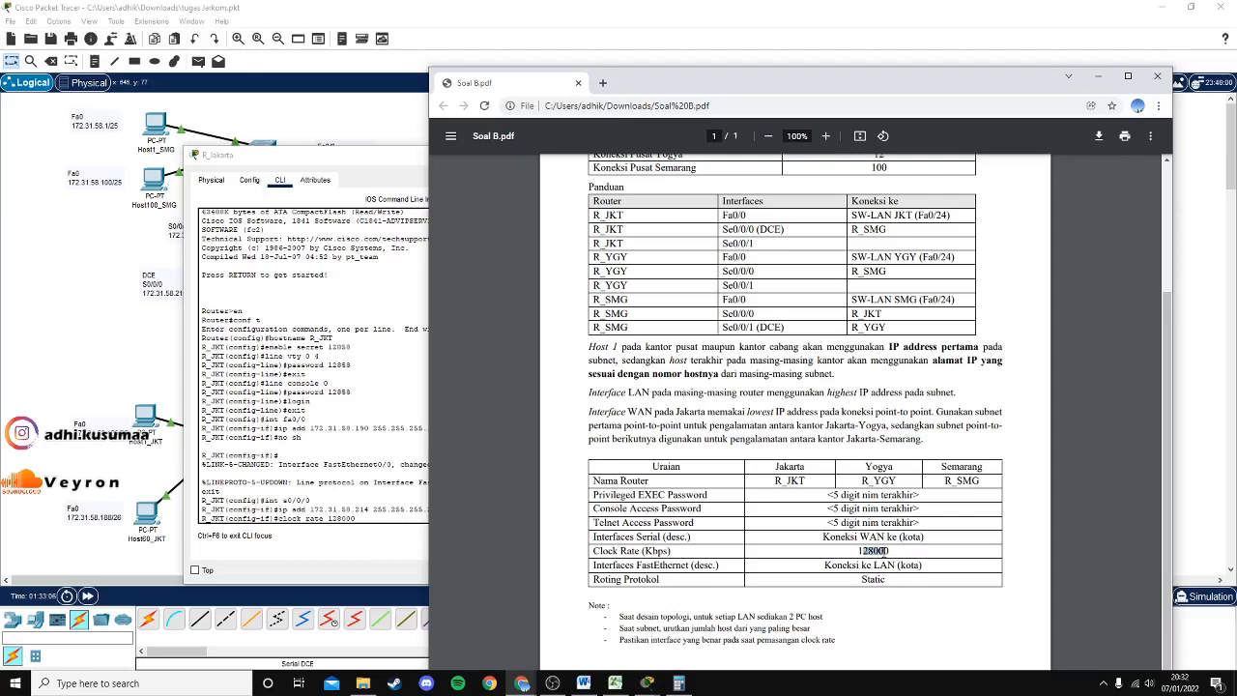
click(366, 509)
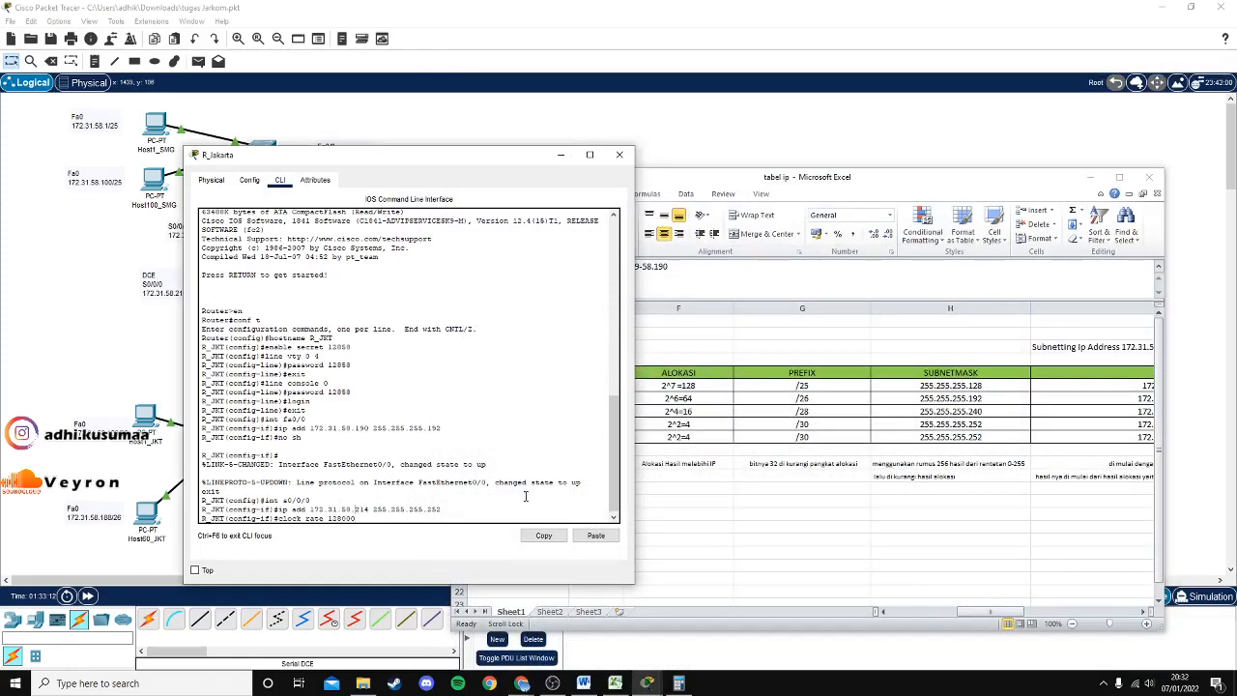
Apply clock rate 128000, bring Serial0/0/0 up, exit, and begin ip route 172.31.58.0.
click(443, 510)
key(Return)
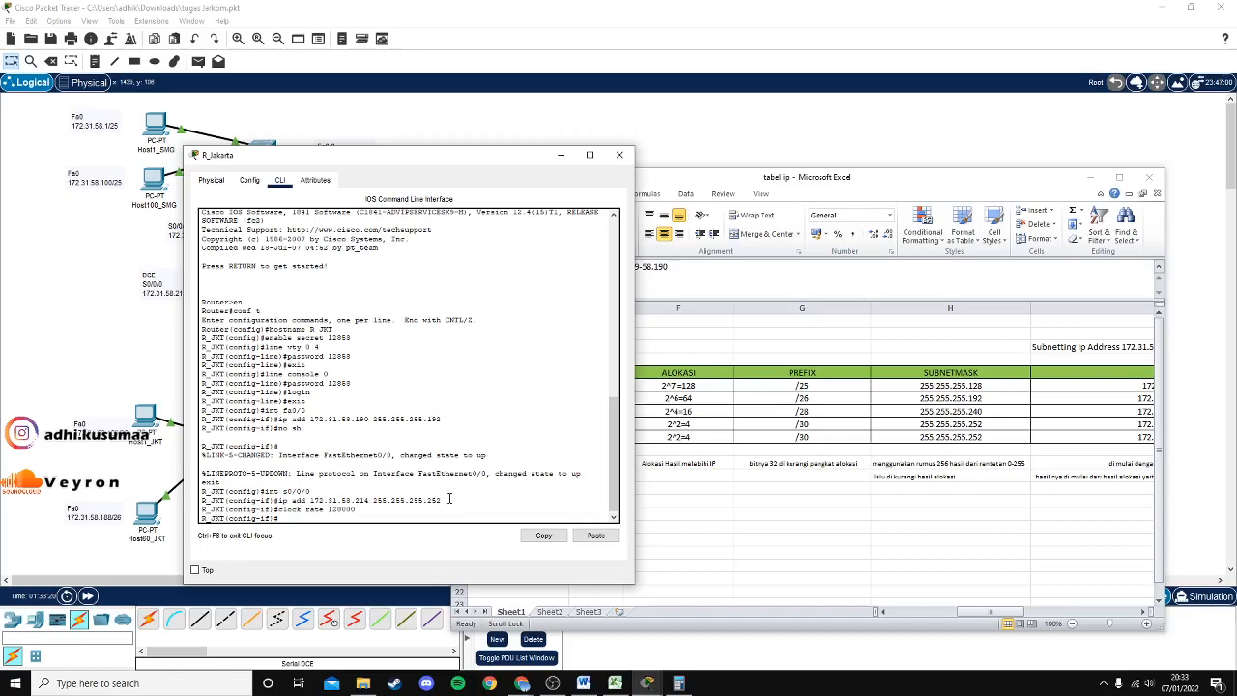
text(no sh)
key(Return)
text(exit)
key(Return)
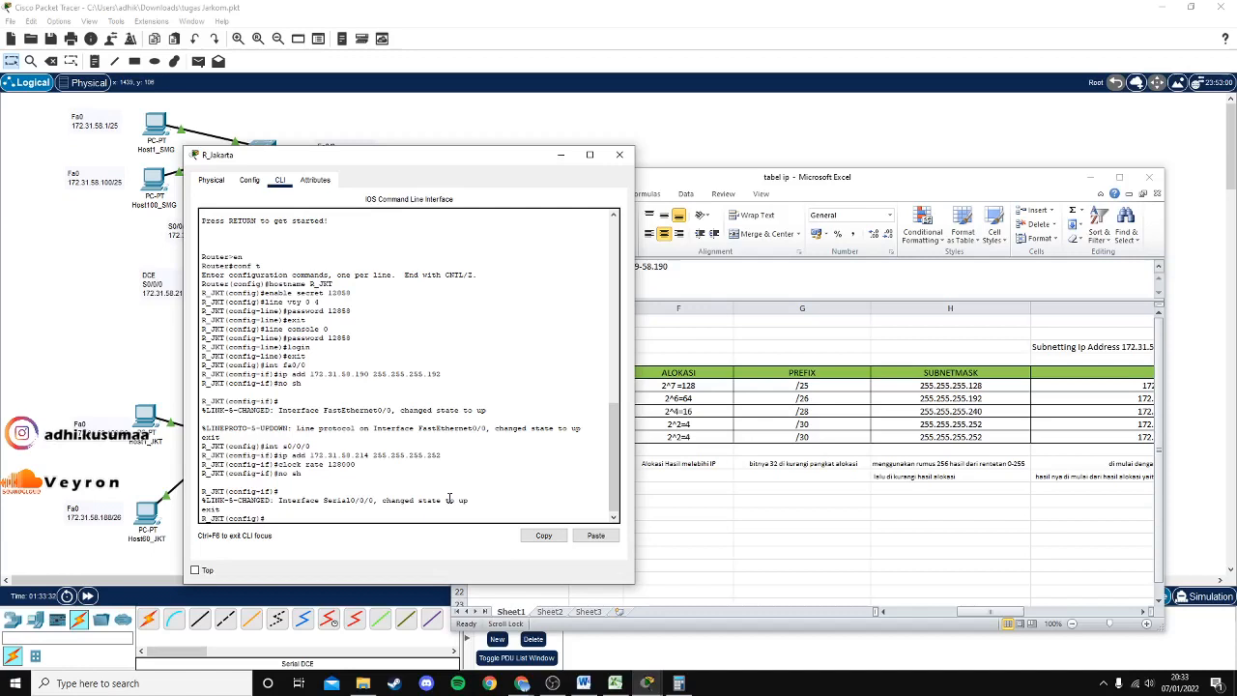
text(ip route)
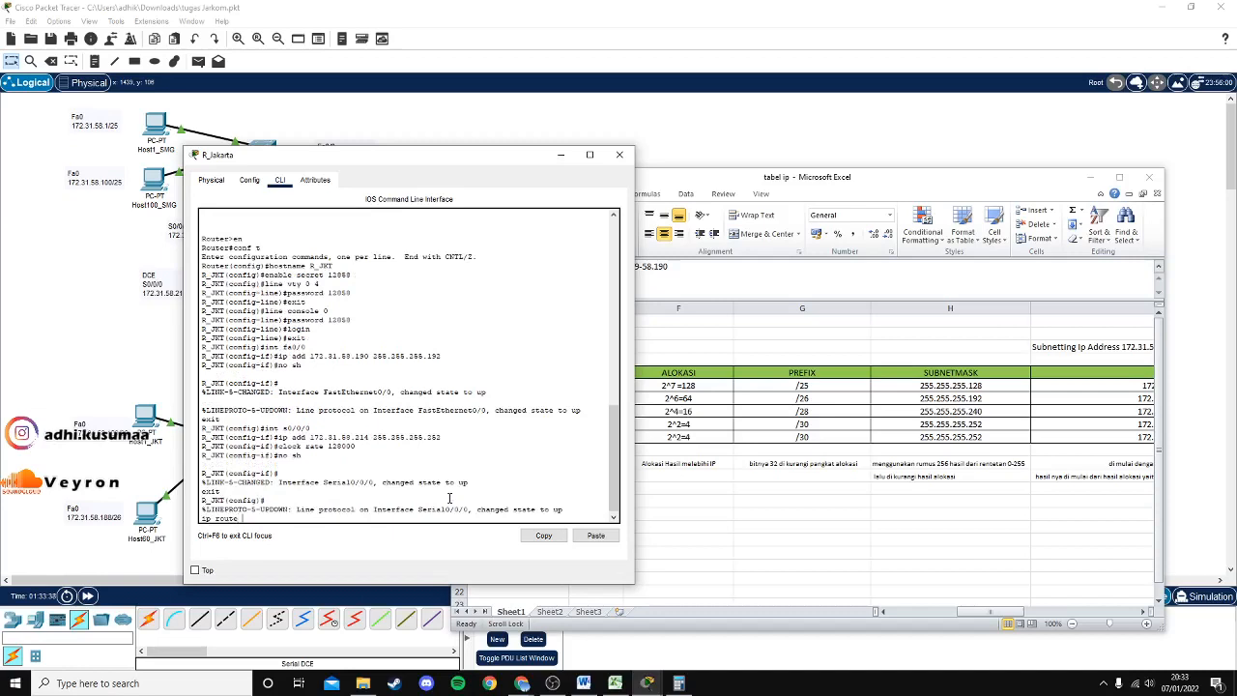
text( 172.31.58.0)
Add the /25 mask 255.255.255.128 to the ip route 172.31.58.0 command.
click(995, 615)
drag(1000, 615, 1047, 617)
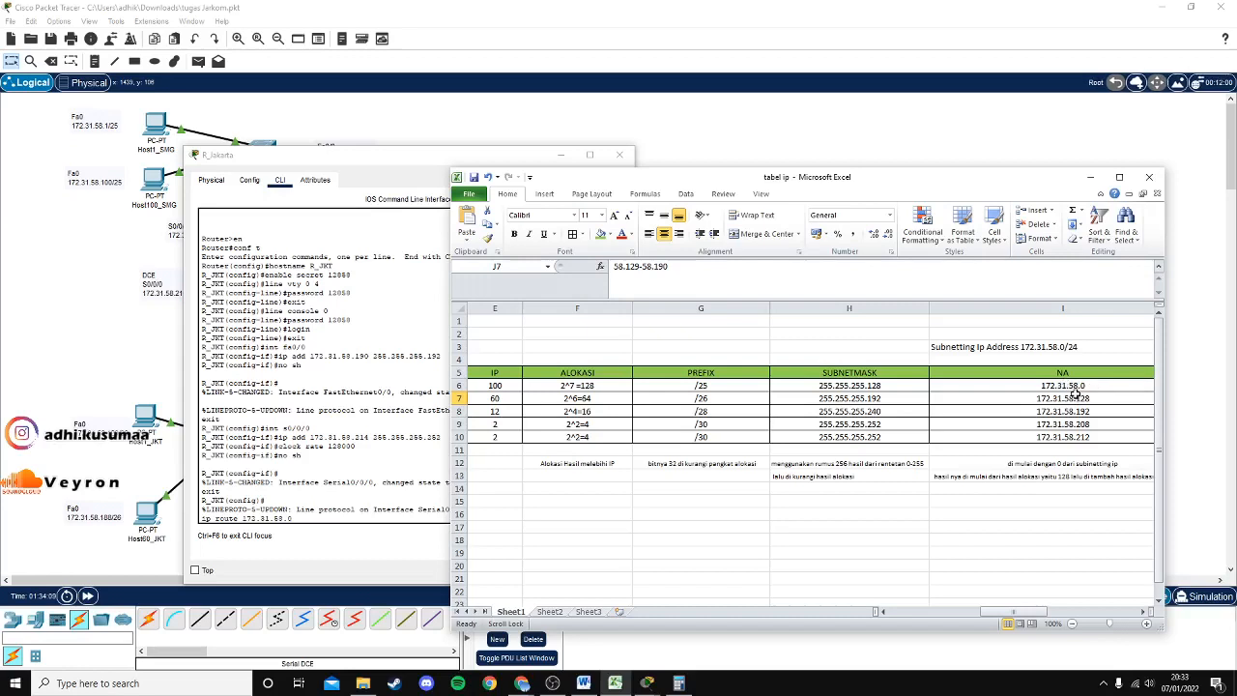
click(319, 512)
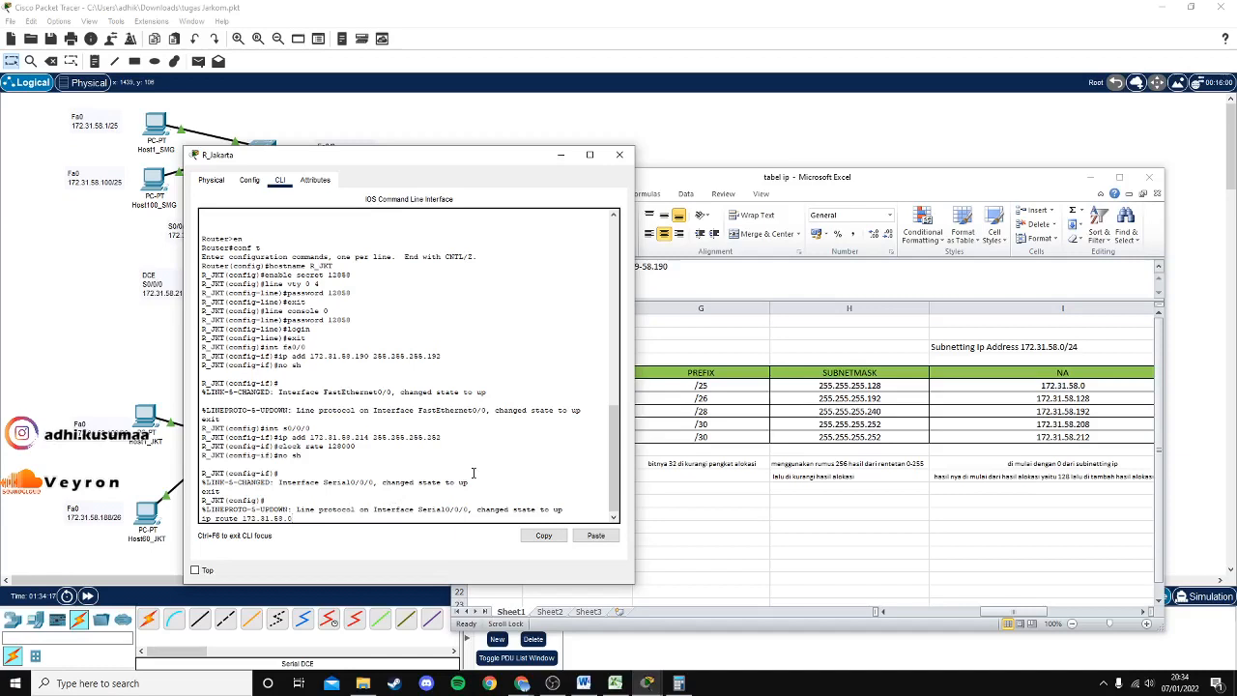
text(255.255)
text(.255.12)
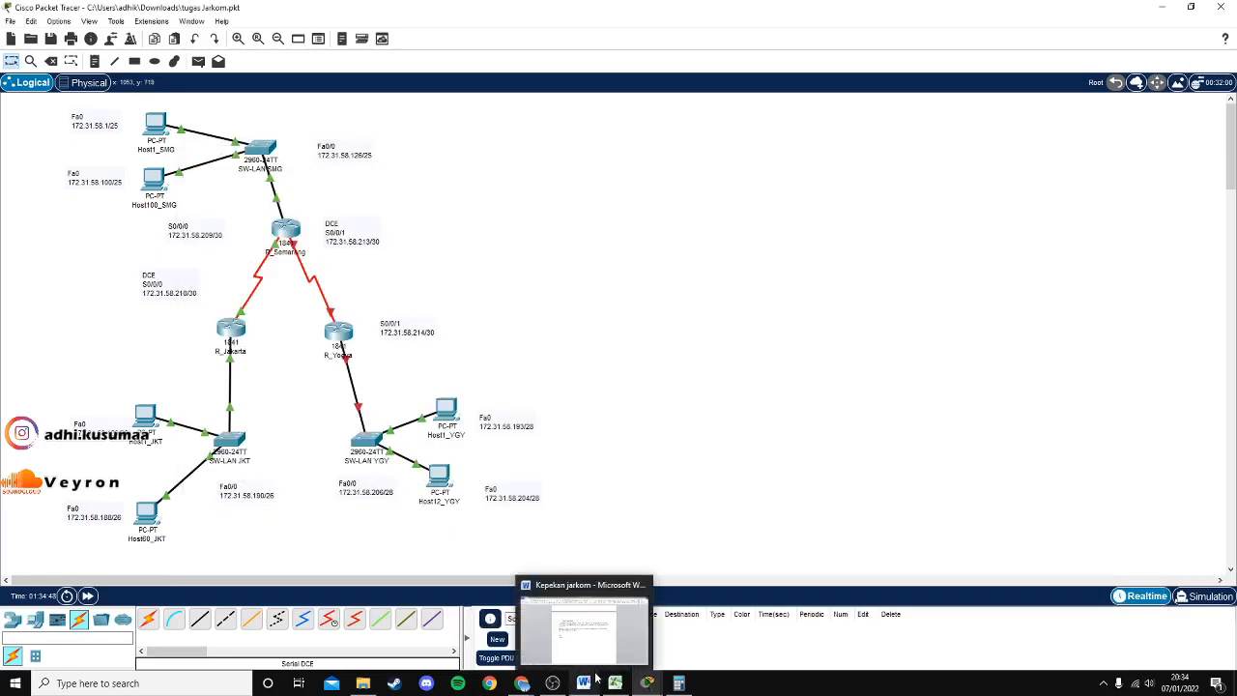
click(617, 685)
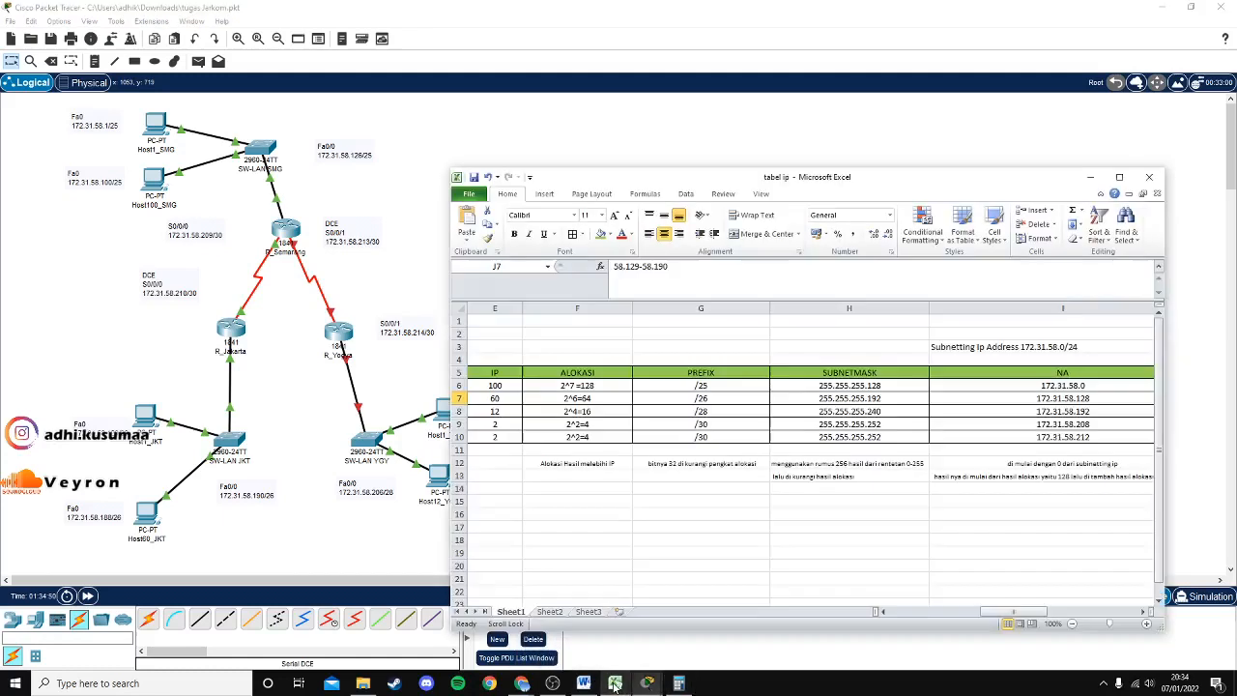
drag(990, 616, 962, 616)
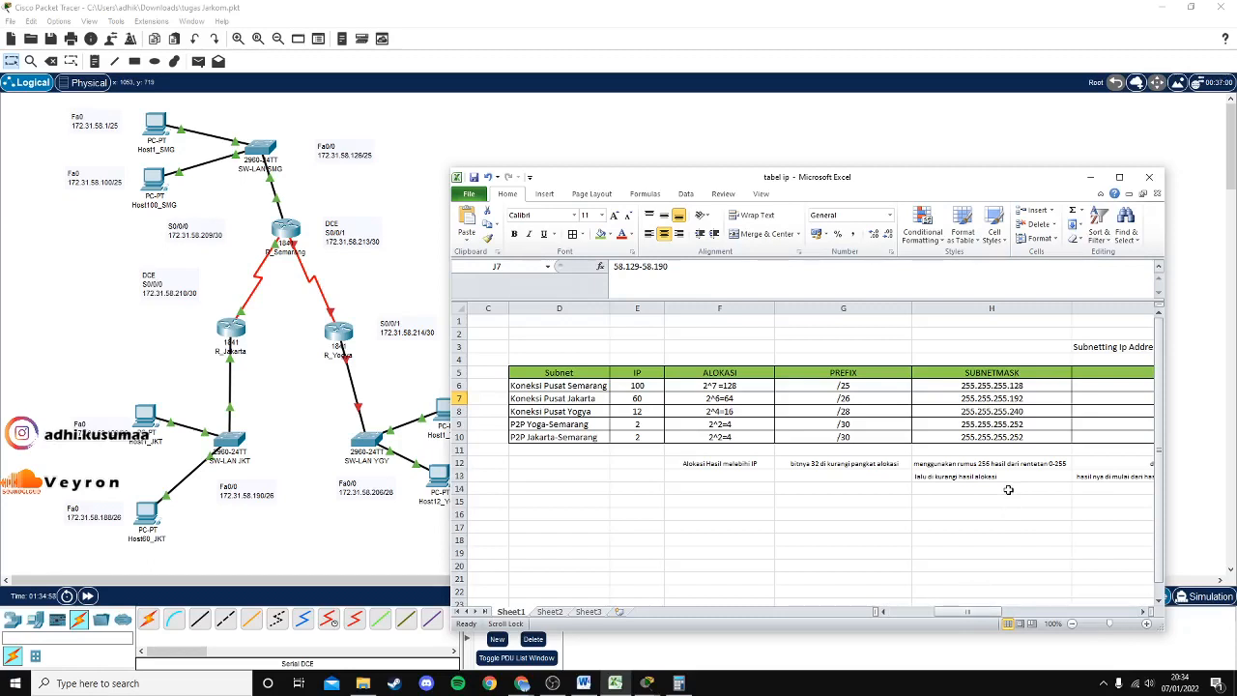
click(647, 683)
click(759, 626)
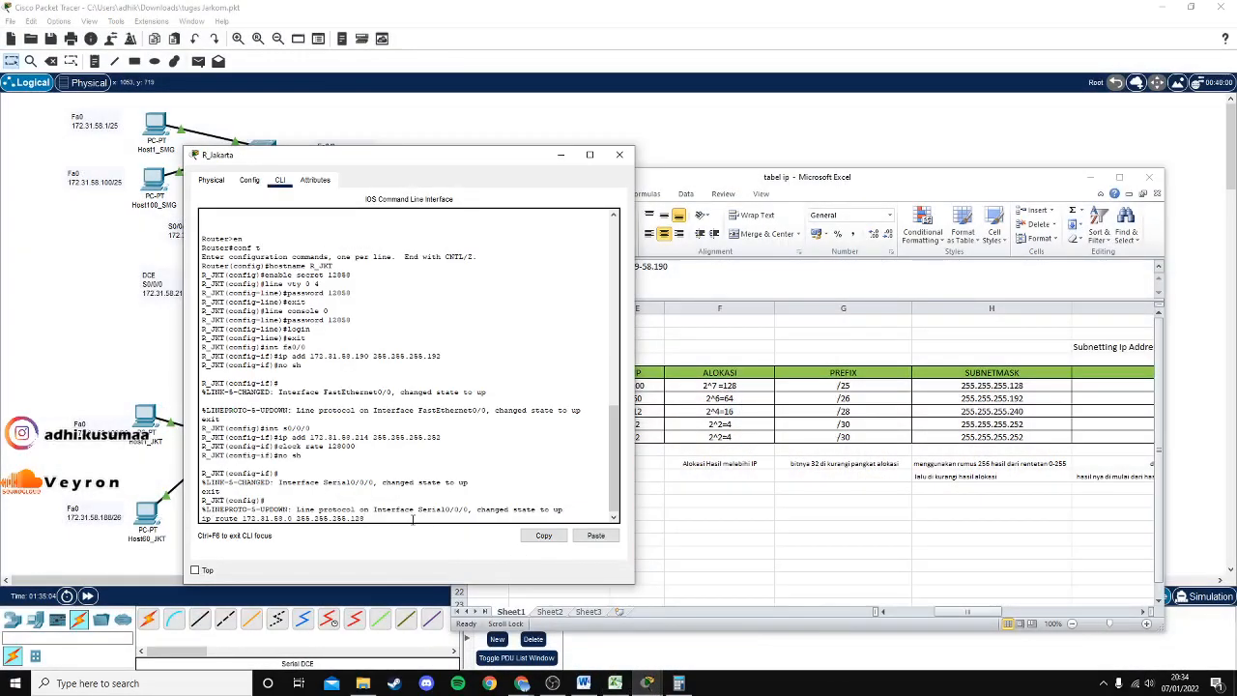
Complete and apply the route to 172.31.58.0 255.255.255.128 via next hop 172.31.58.213.
text(172.31.58)
text(.213)
click(1014, 398)
click(354, 512)
click(982, 613)
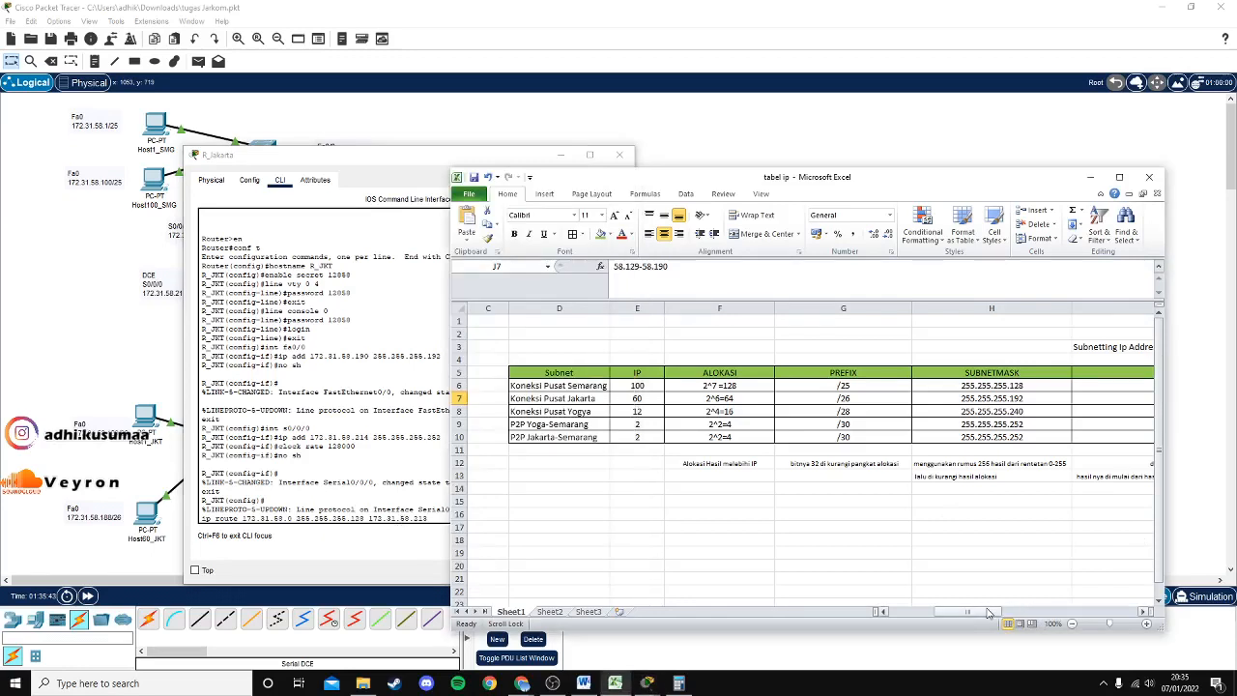
drag(983, 613, 1088, 605)
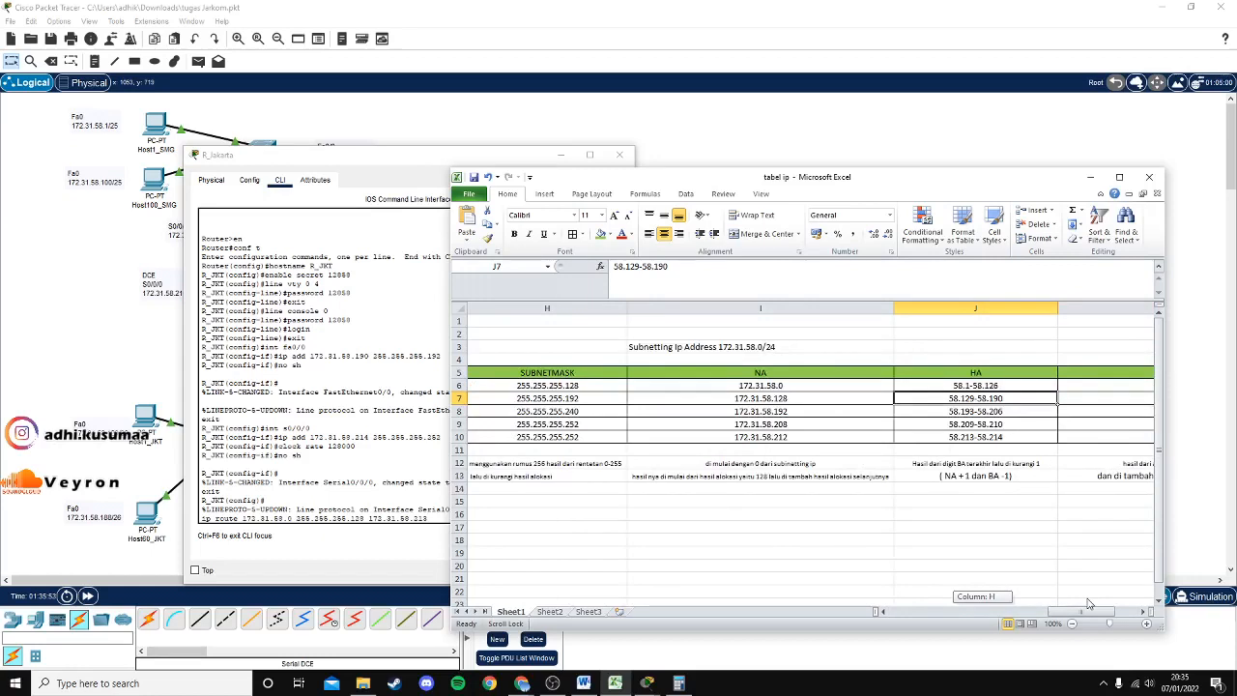
drag(1088, 604, 1035, 627)
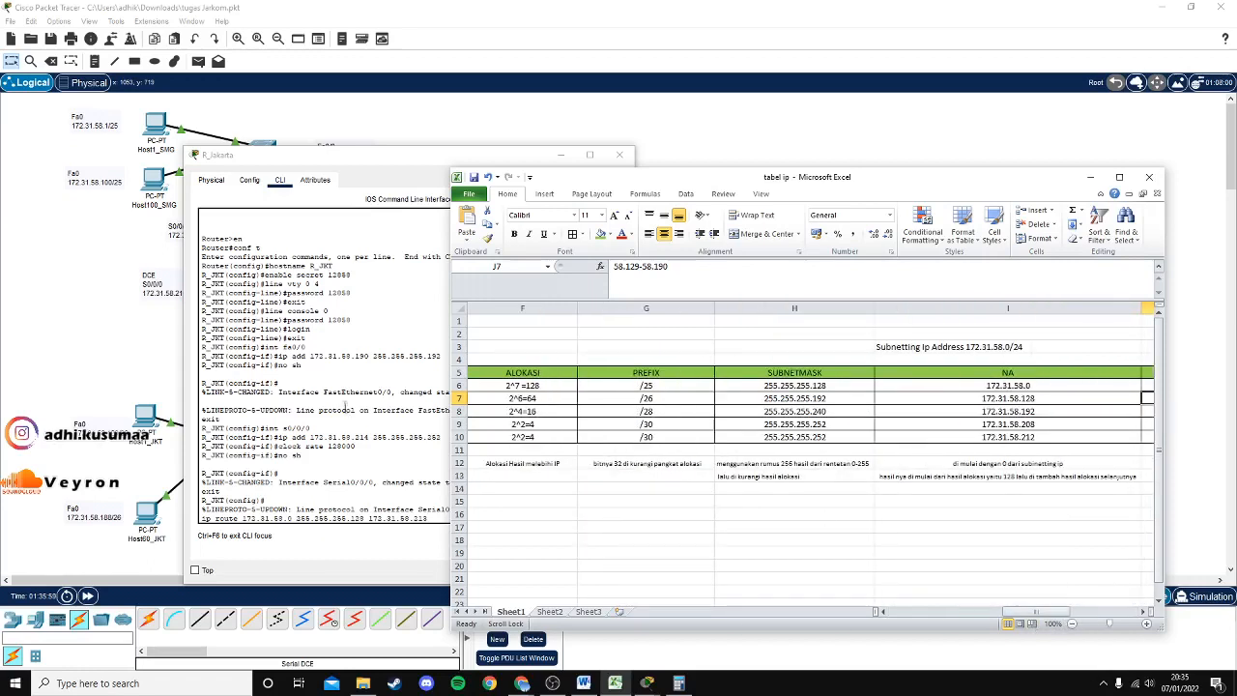
click(345, 406)
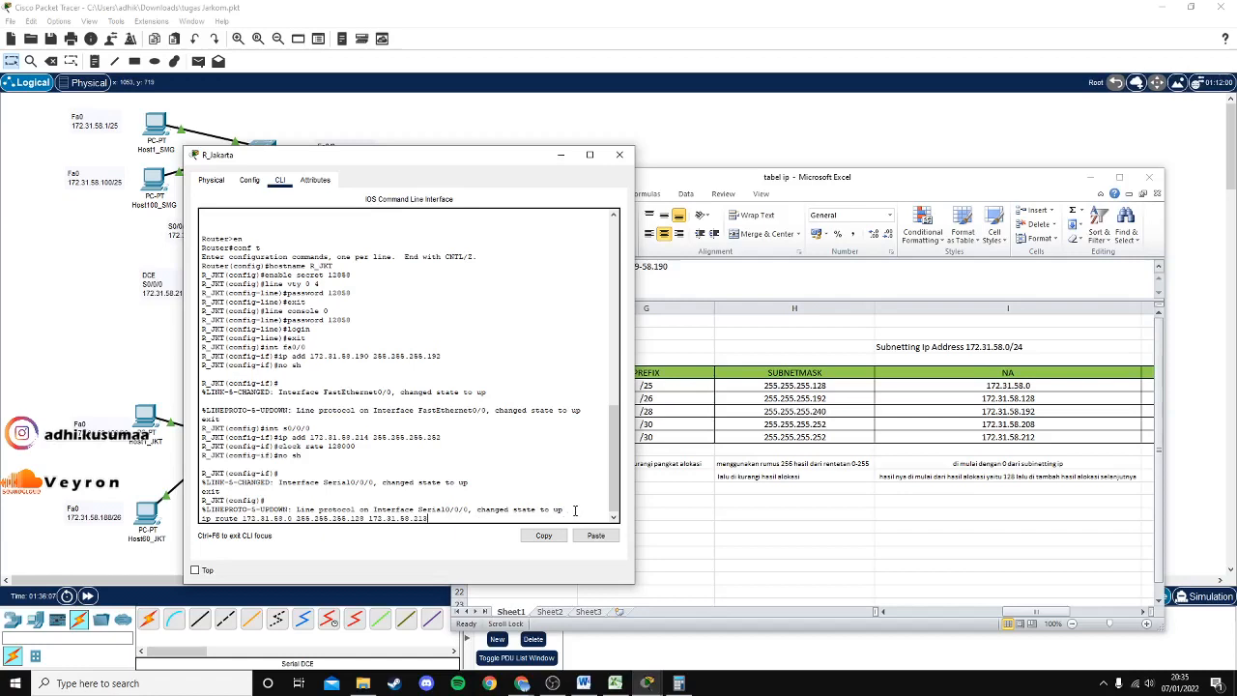
key(Return)
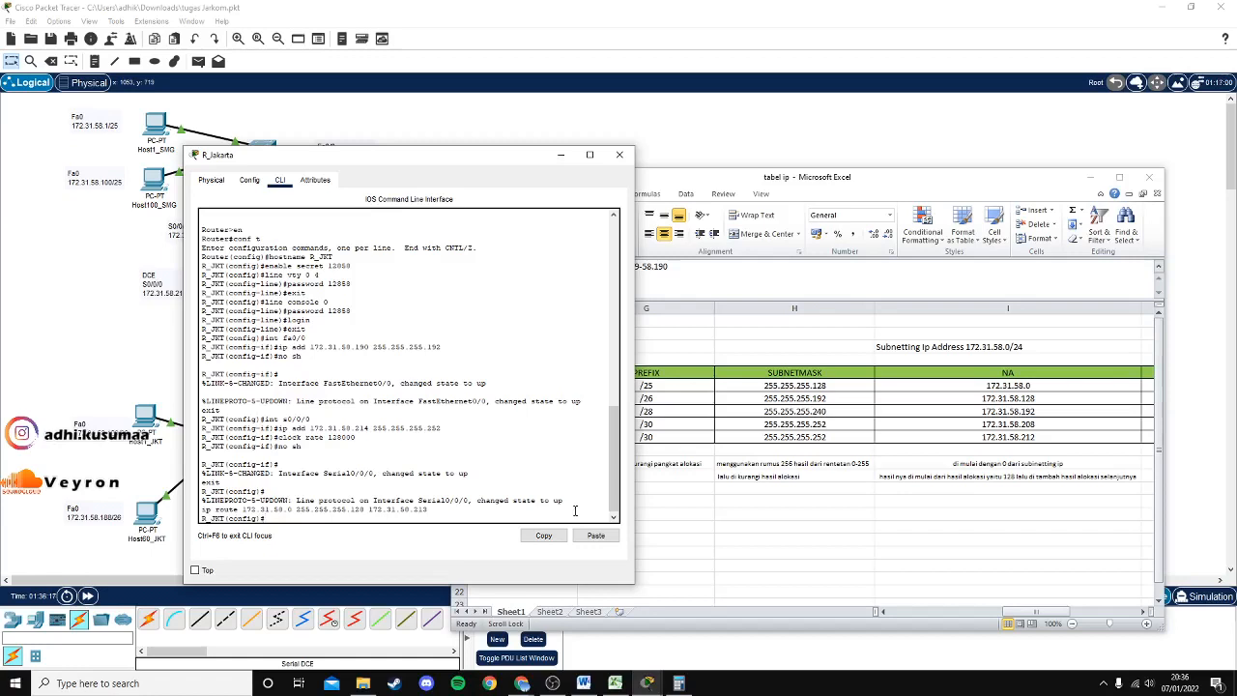
Type ip route 172.31.58.192 255.255.255.240 via next hop 172.31.58.213.
text(ip route)
text( 1)
text(72)
text(.31.)
text(58)
text(.)
text(192)
text(.)
text(5.255)
text(.255)
text(.240)
text( 172)
text(.)
text(31.58)
text(.213)
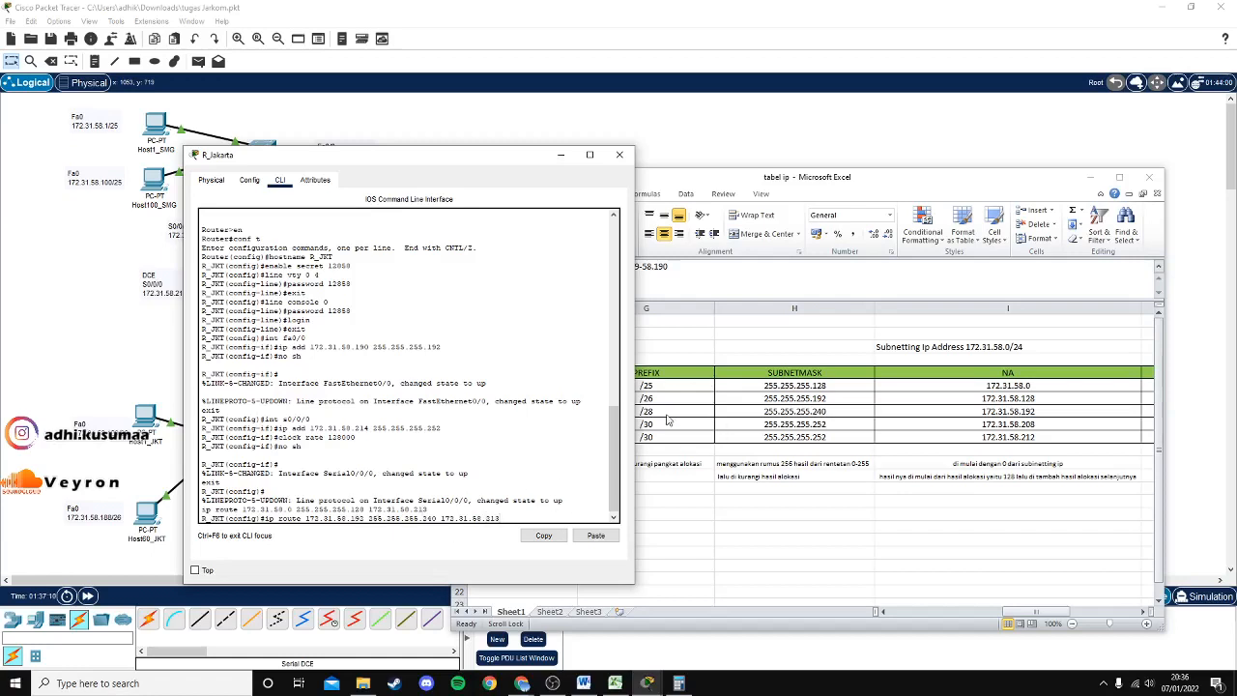
Confirm the /28 mask in the table and apply the route to 172.31.58.192.
click(813, 181)
mouse_move(1024, 612)
mouse_down()
mouse_move(1008, 611)
mouse_move(1039, 611)
mouse_up()
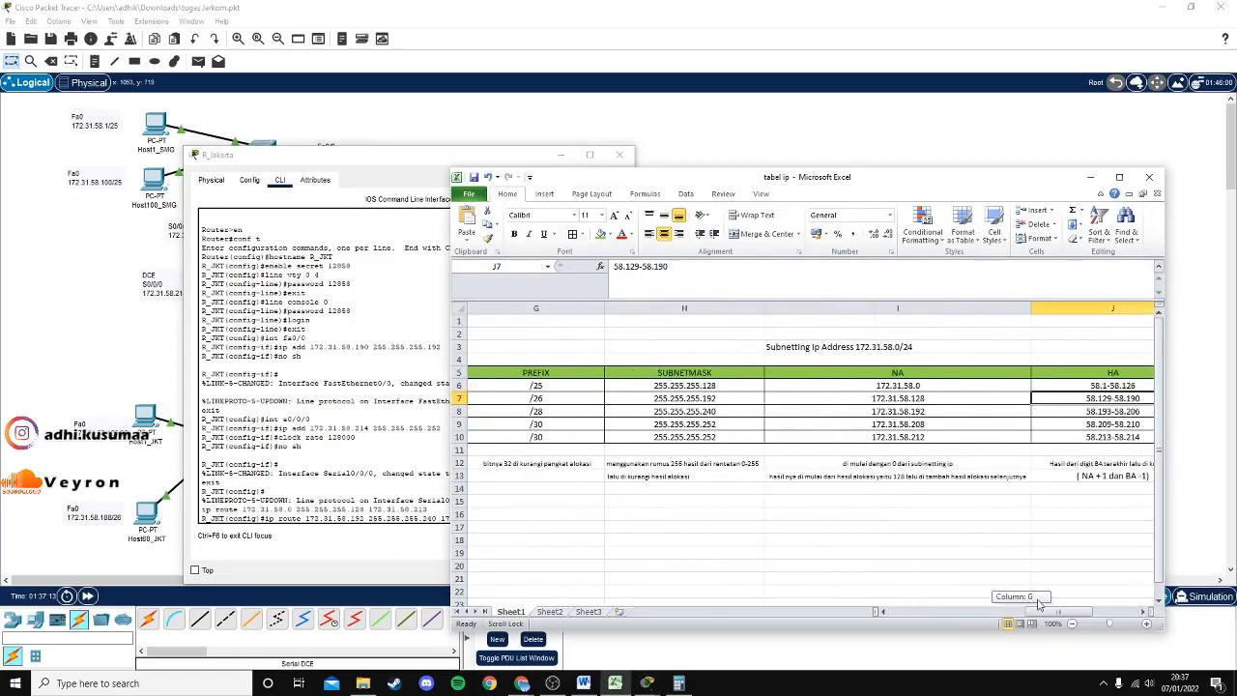
drag(704, 178, 797, 165)
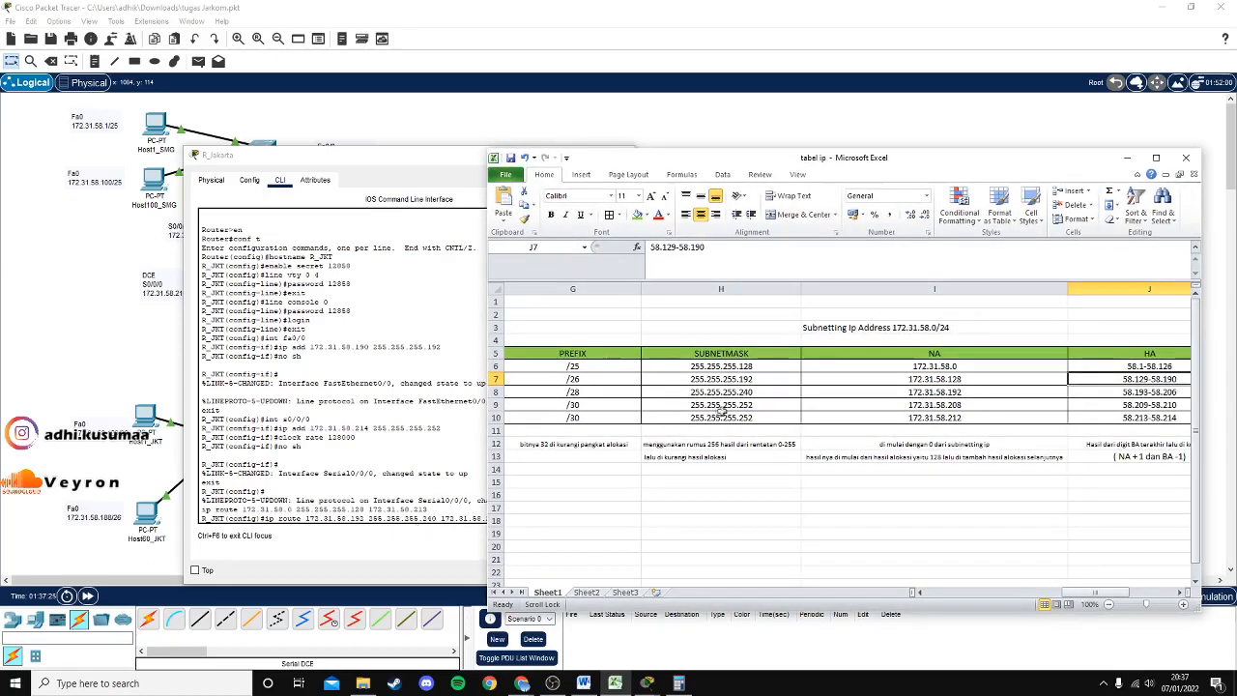
click(742, 393)
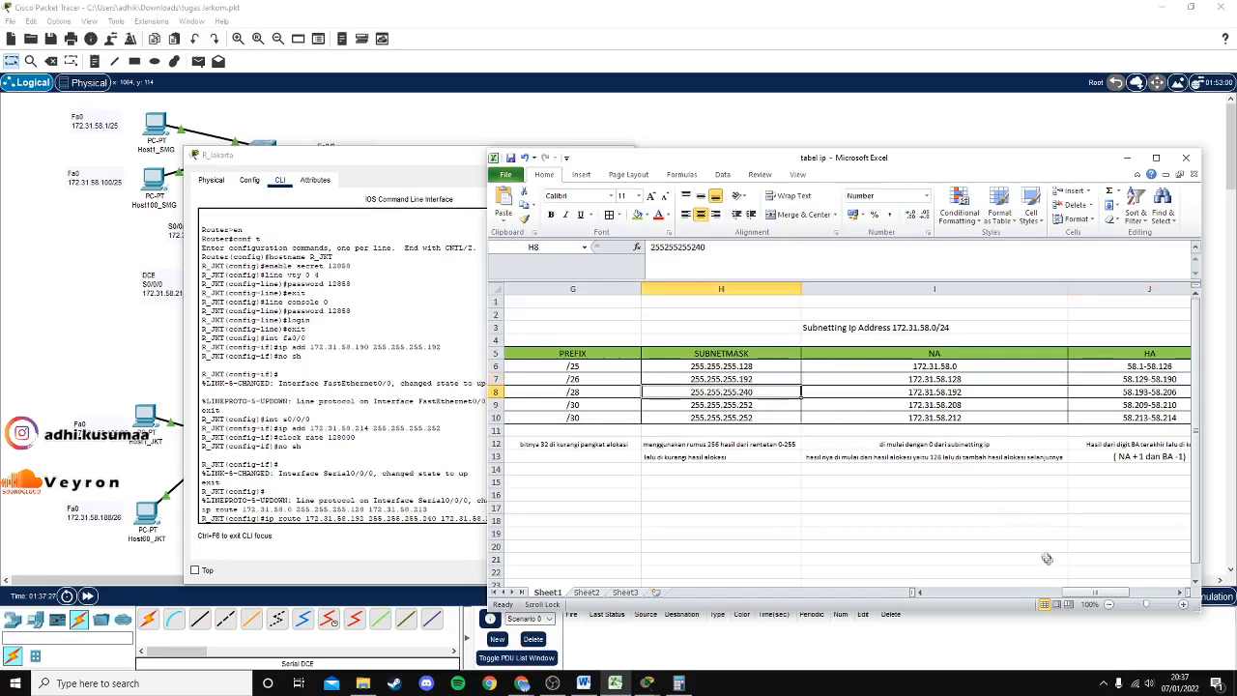
drag(1096, 592, 966, 592)
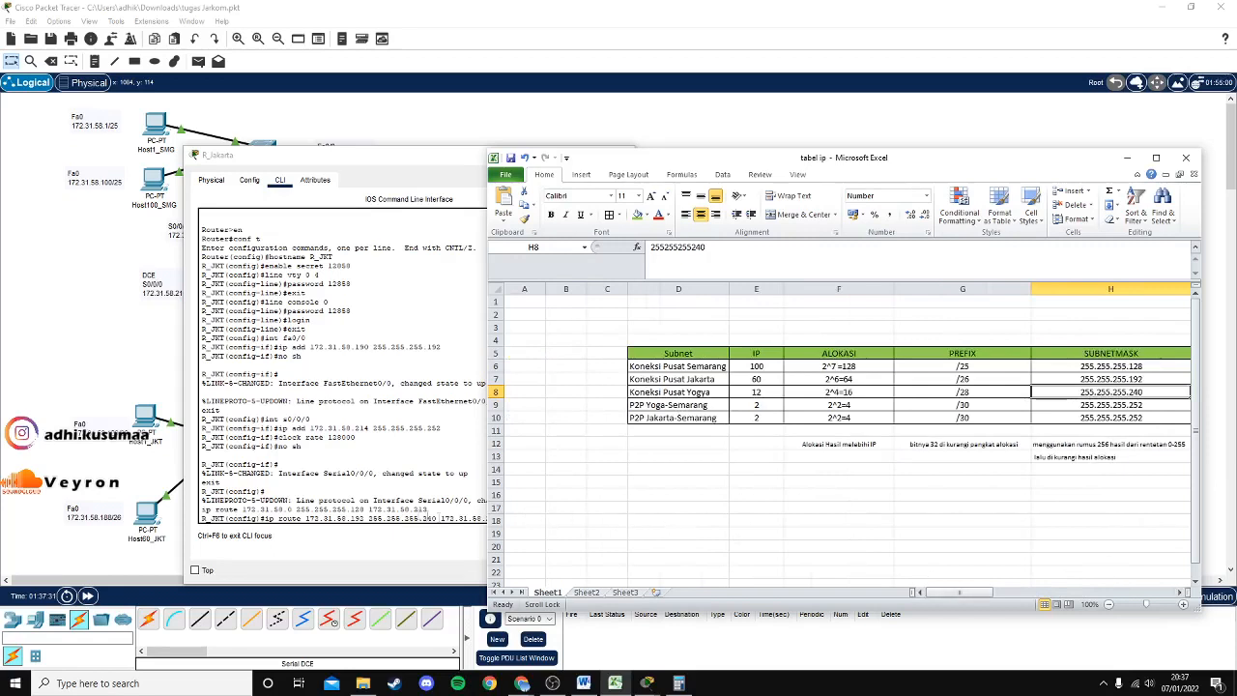
click(408, 517)
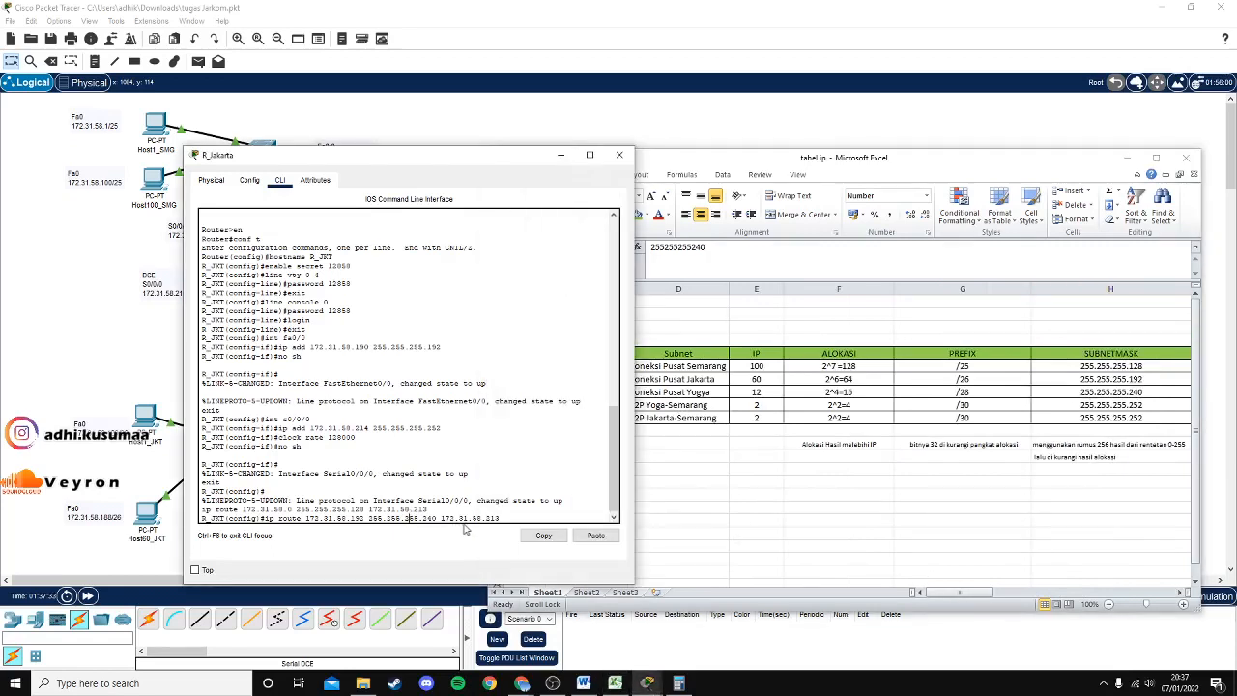
click(985, 595)
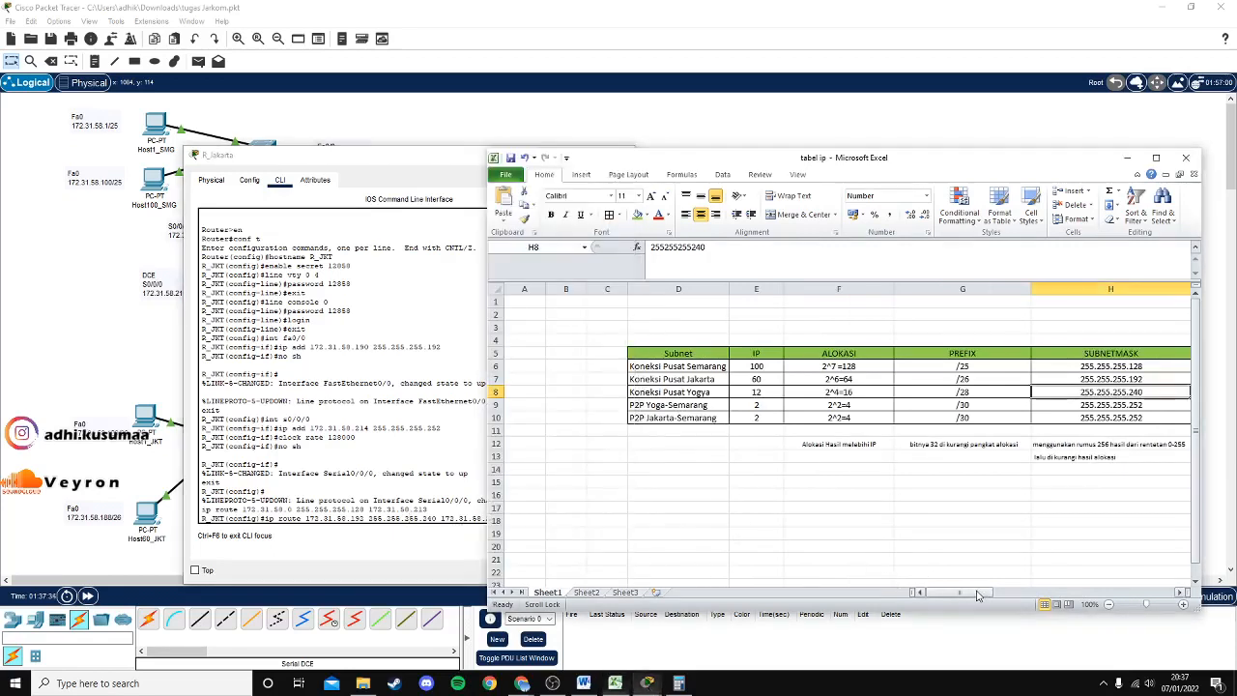
drag(966, 593, 1016, 592)
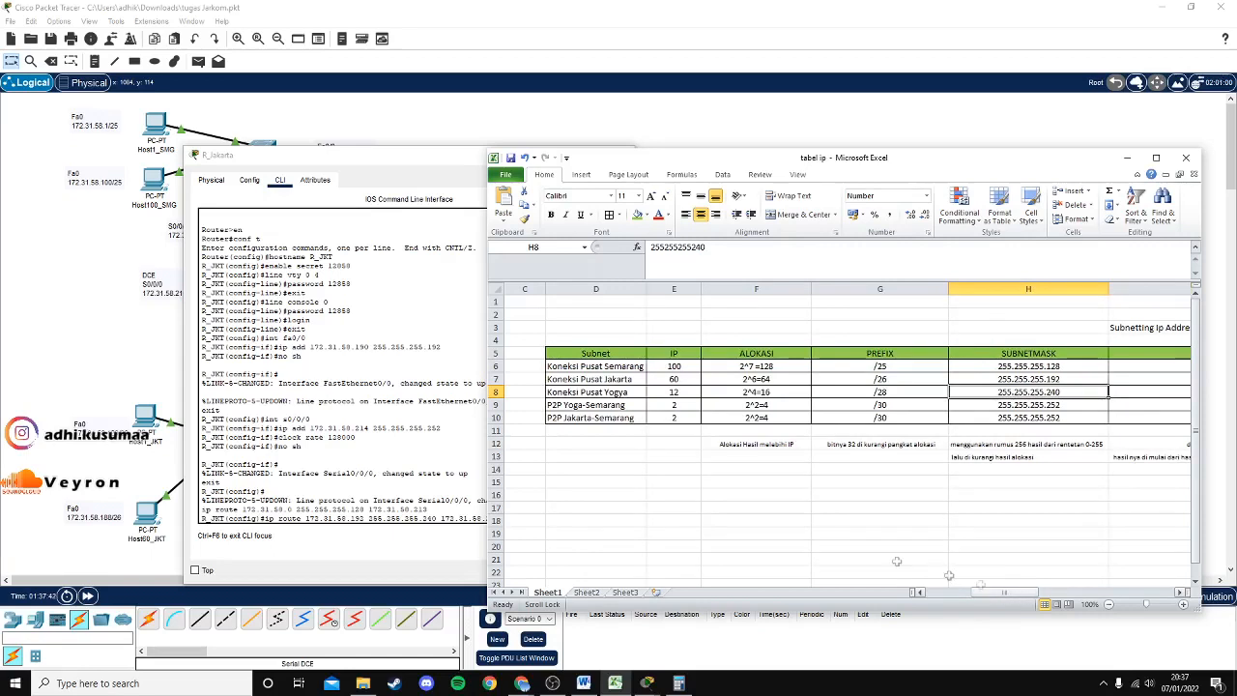
click(404, 413)
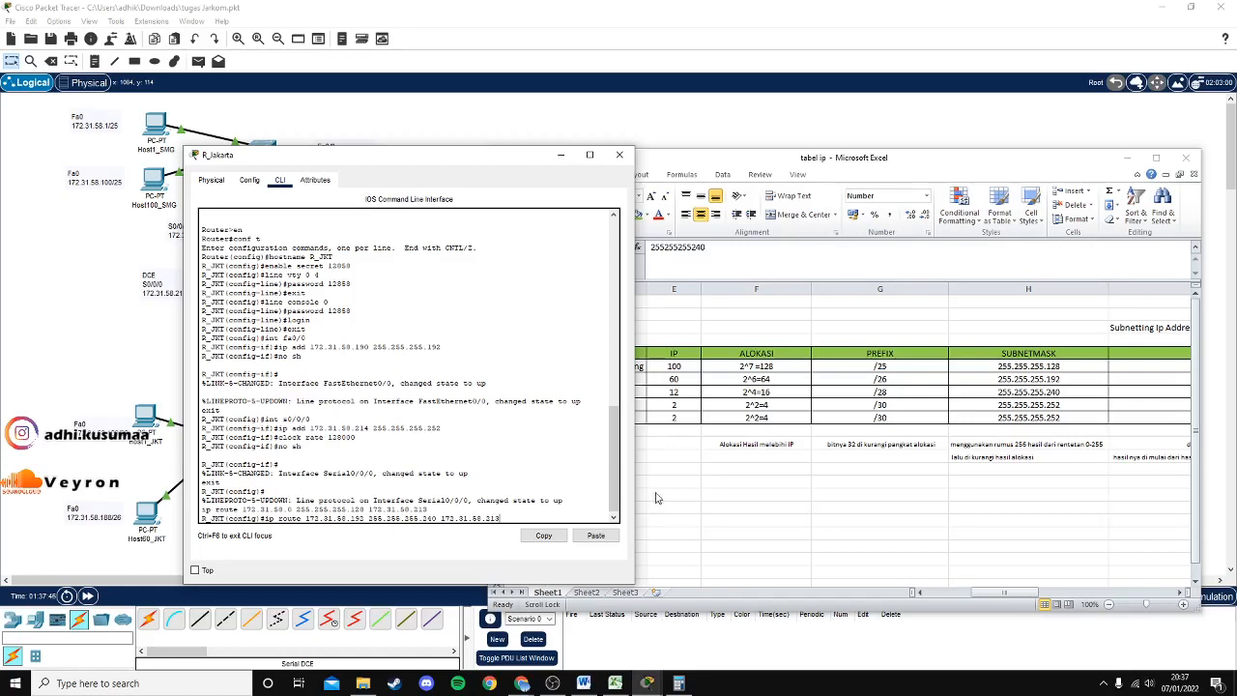
key(Return)
Exit configuration, end the session, close R_Jakarta's window and minimize the spreadsheet.
text(exi)
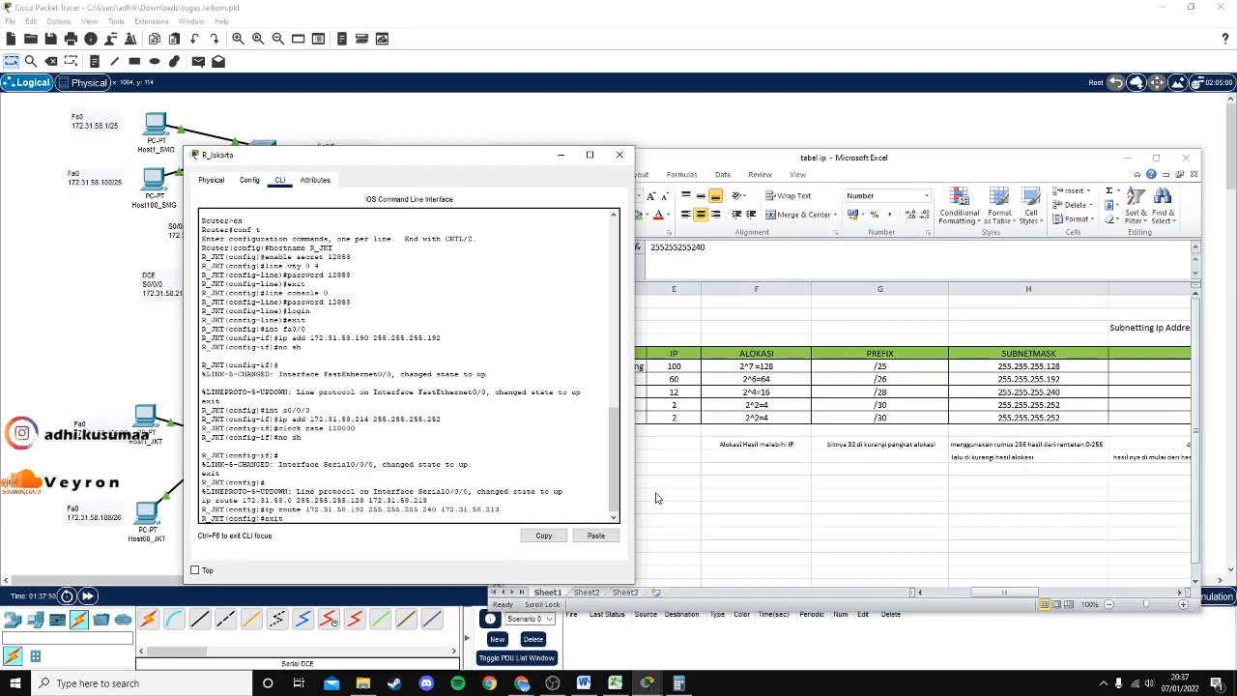
text(t)
key(Return)
text(exi)
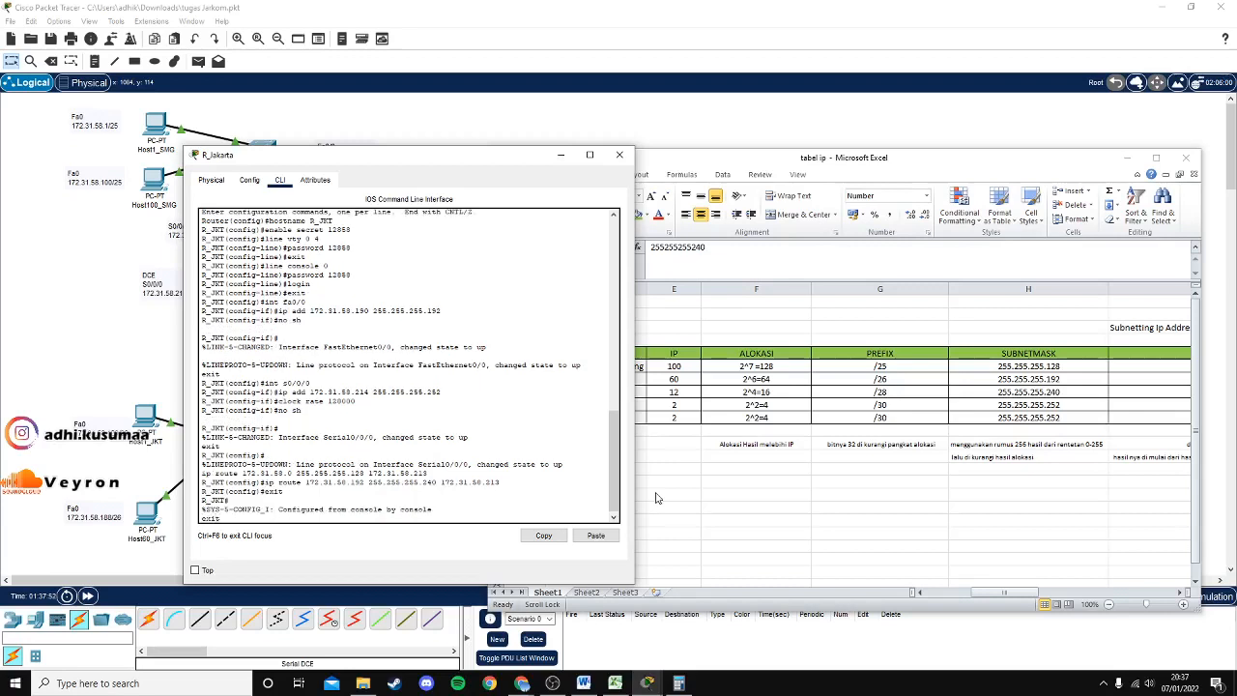
text(t)
key(Return)
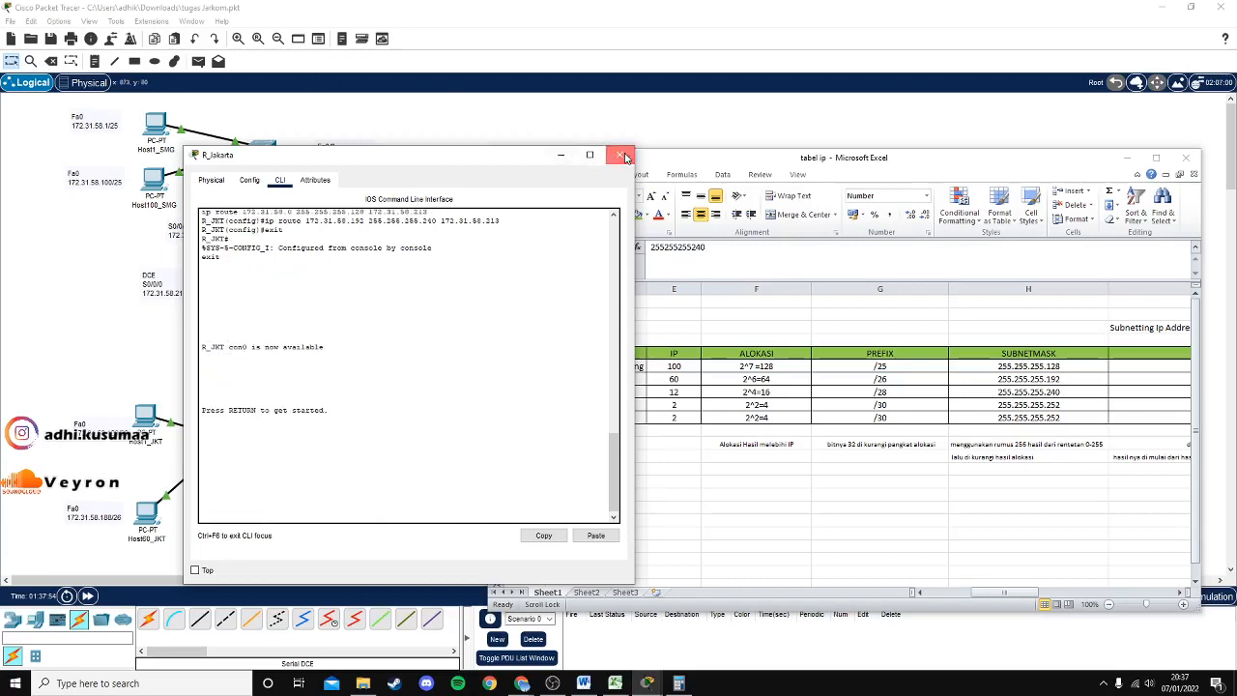
click(623, 155)
click(1127, 159)
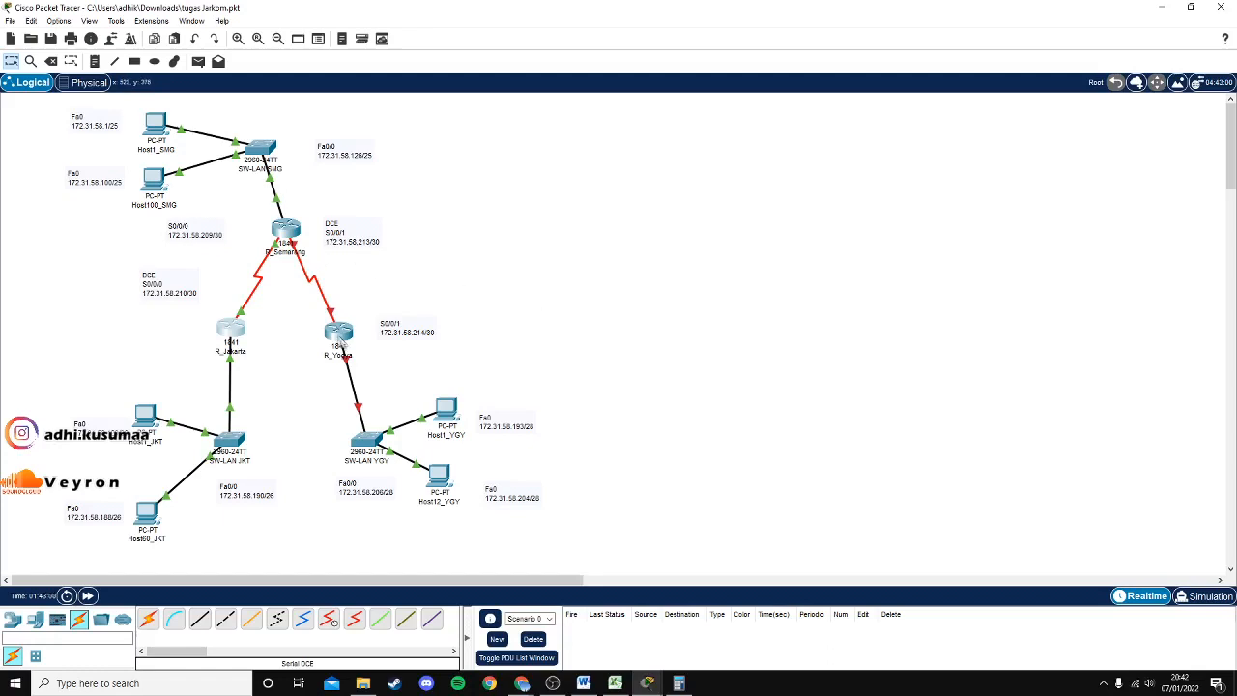
Open R_Yogya's CLI, enter privileged and global configuration modes, and begin the hostname command.
click(340, 337)
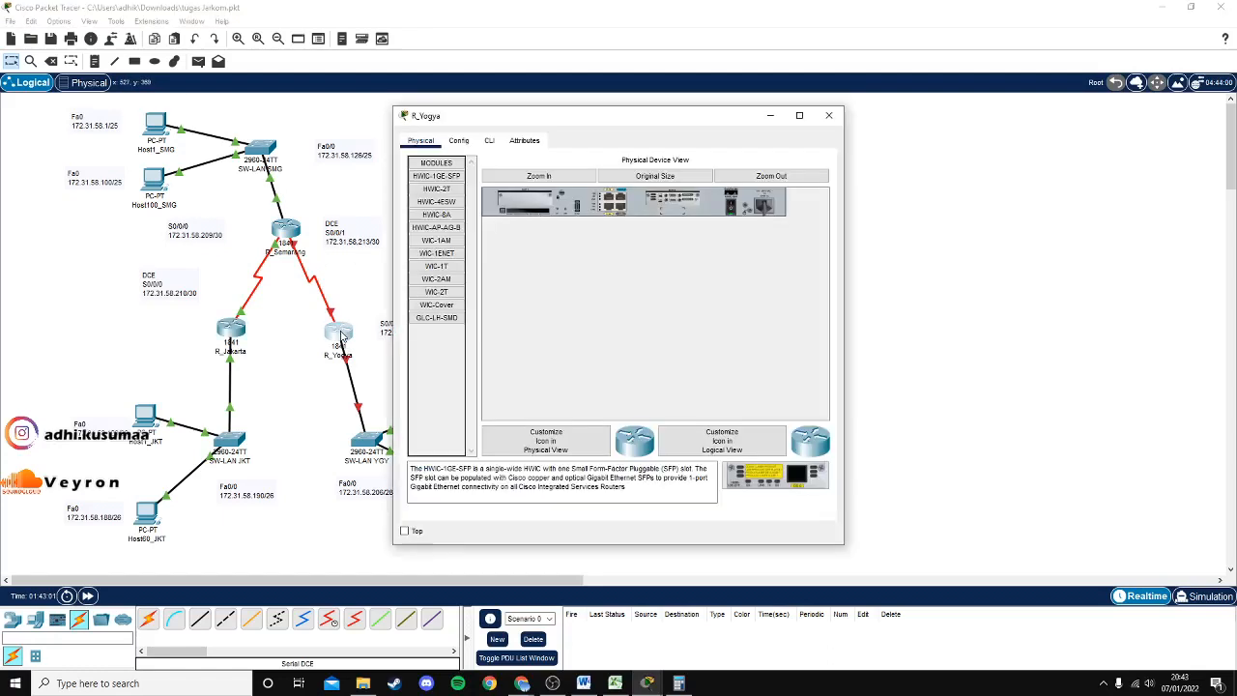
click(490, 141)
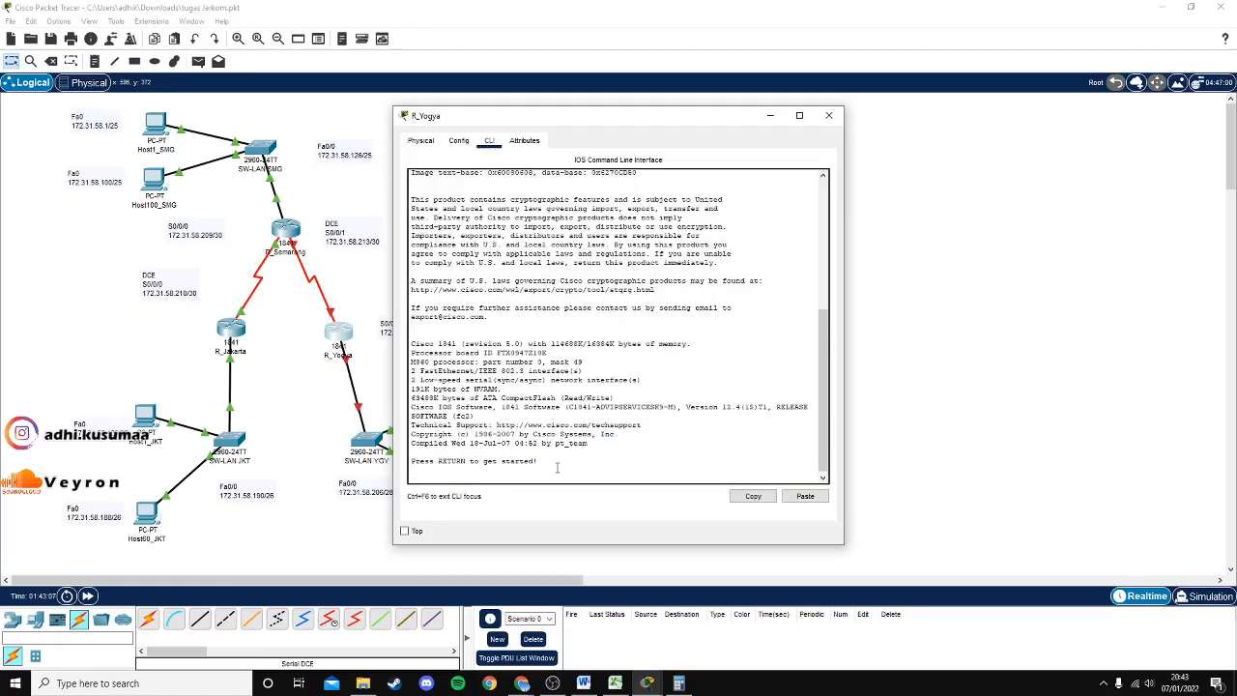
key(Return)
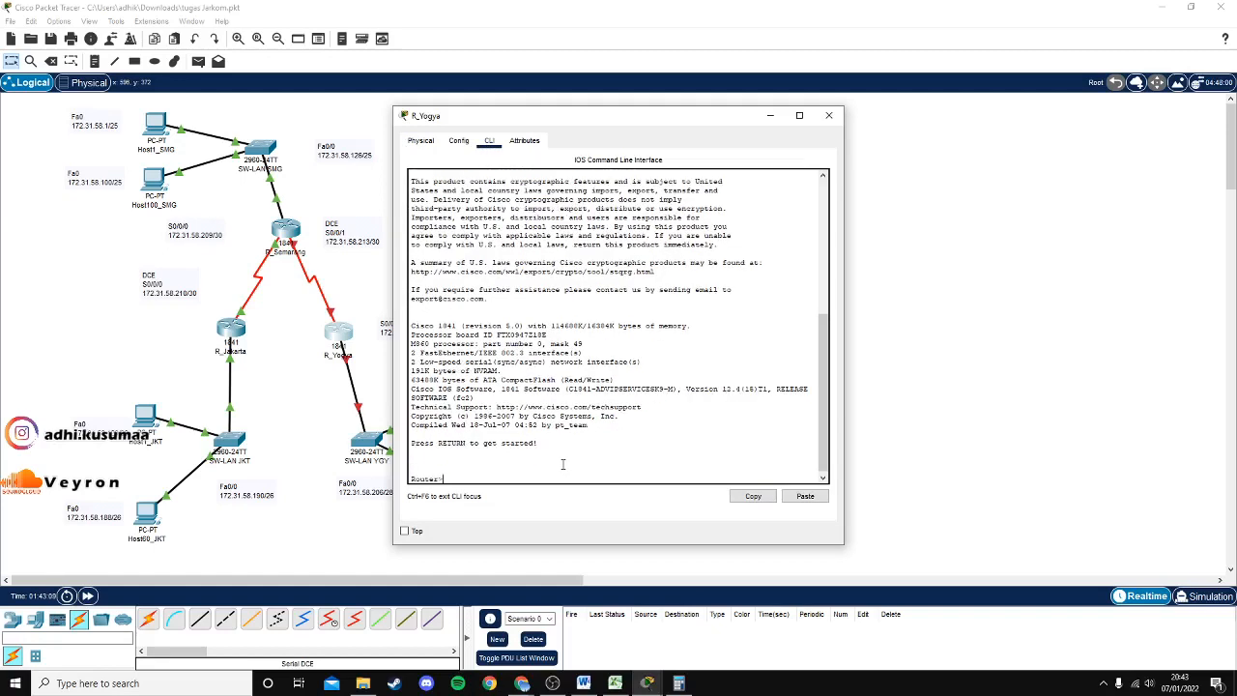
text(en)
key(Return)
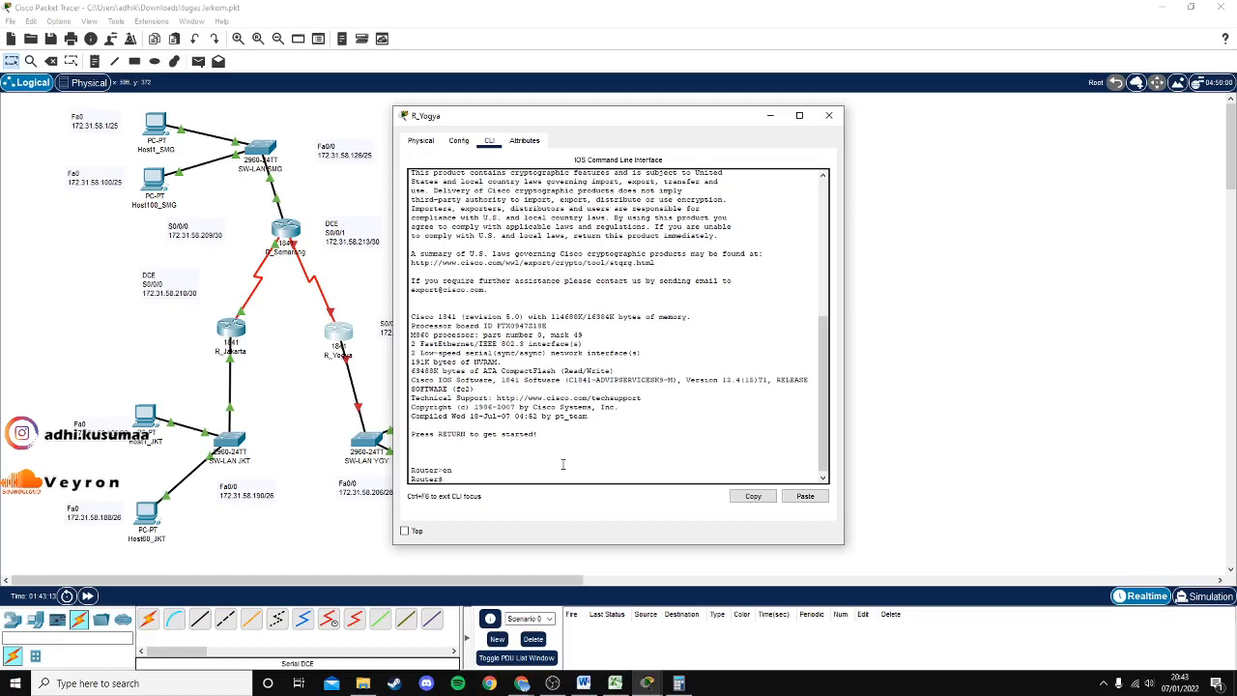
text(conf t)
key(Return)
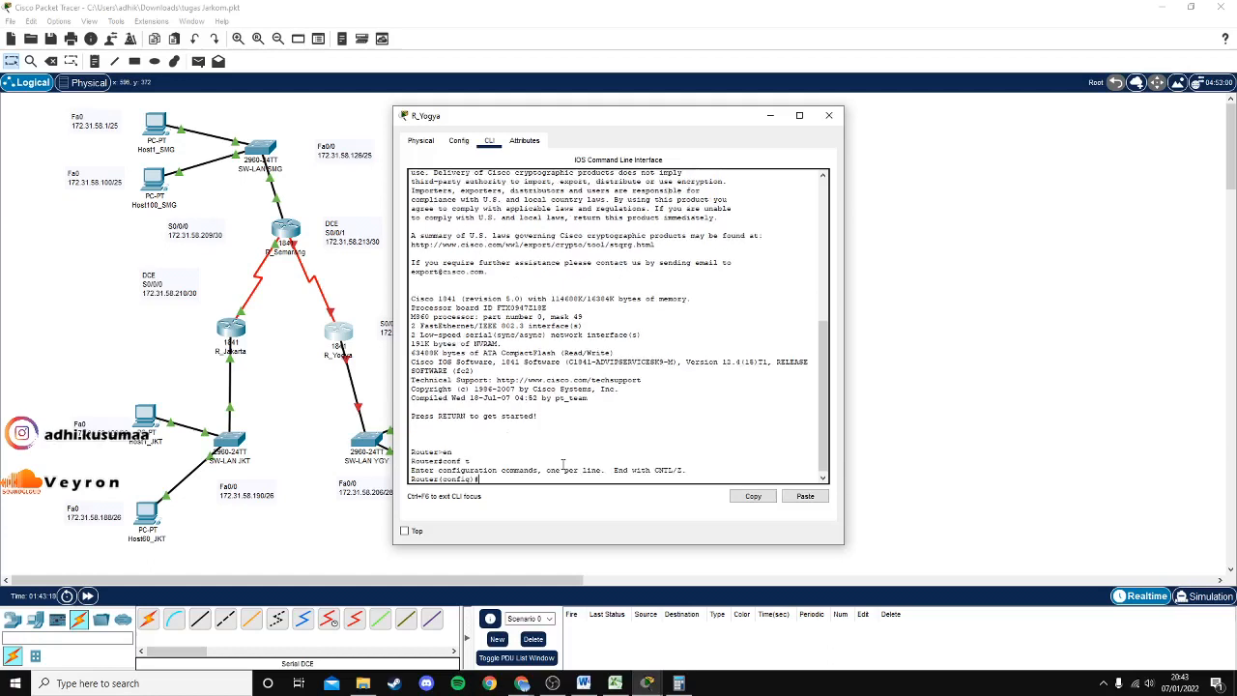
text(hostname R_)
Name the router R_YGY and set its enable secret.
text(YGY)
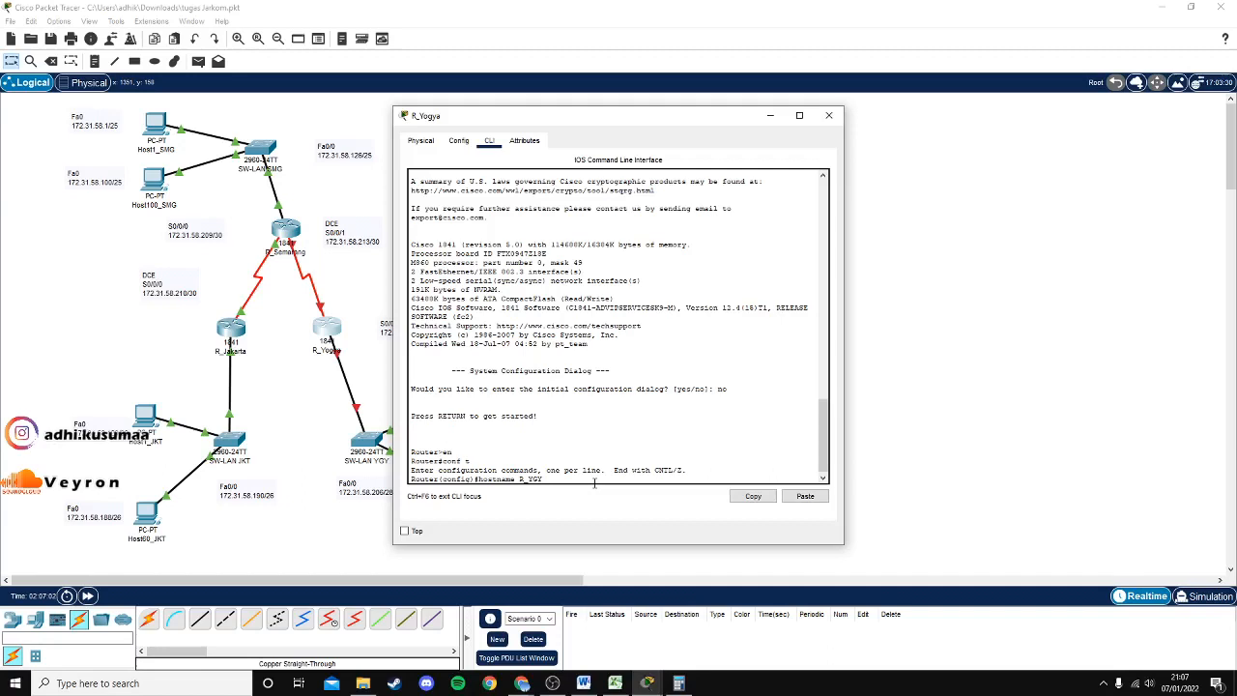
key(Return)
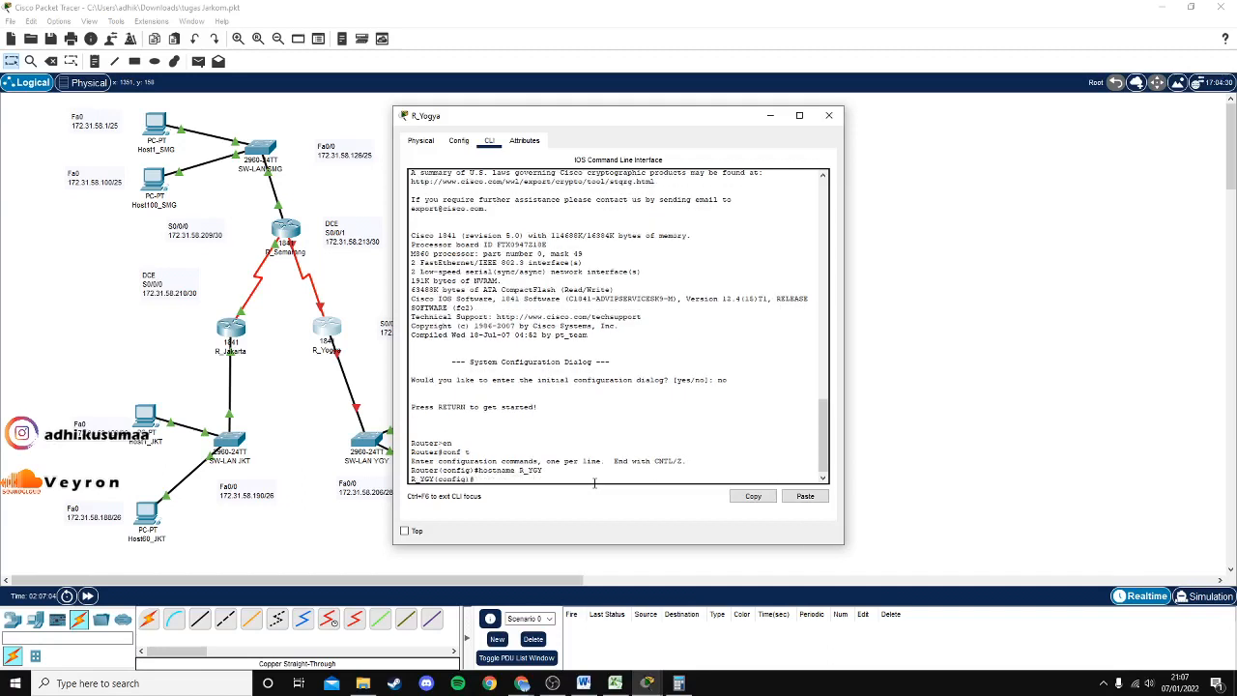
text(enable secret 12858)
key(Return)
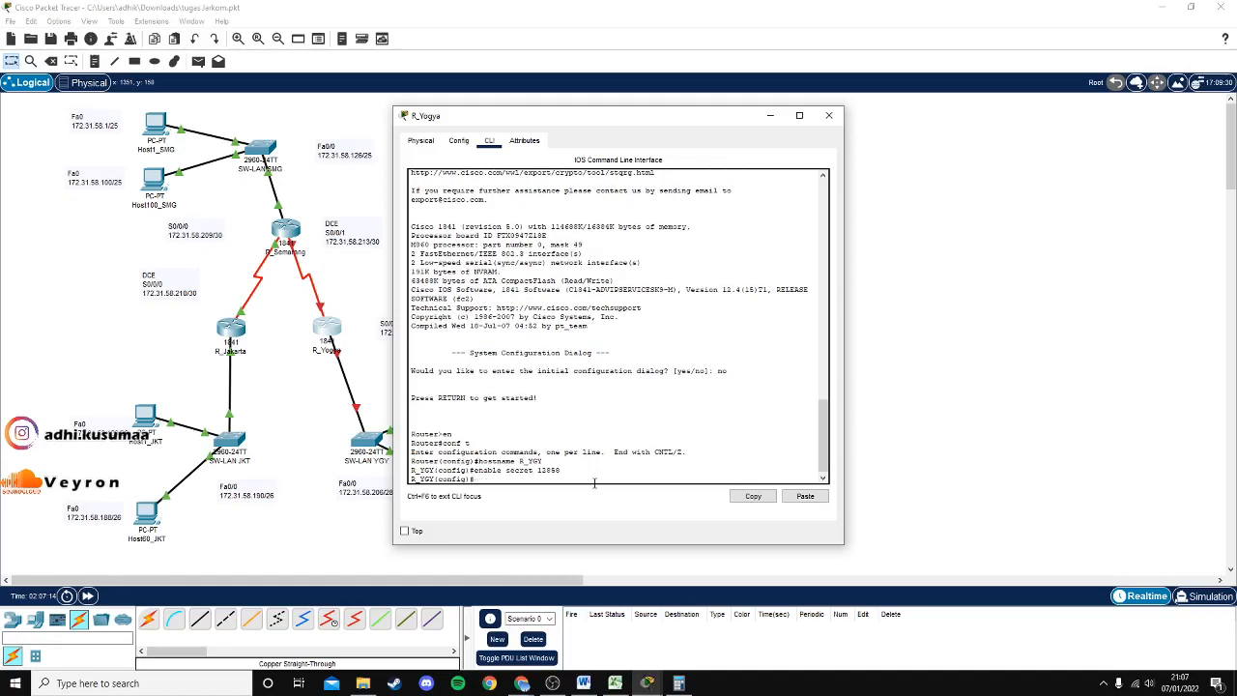
Set a password on VTY lines 0 4.
text(line vty 0 4)
key(Return)
text(password 12858)
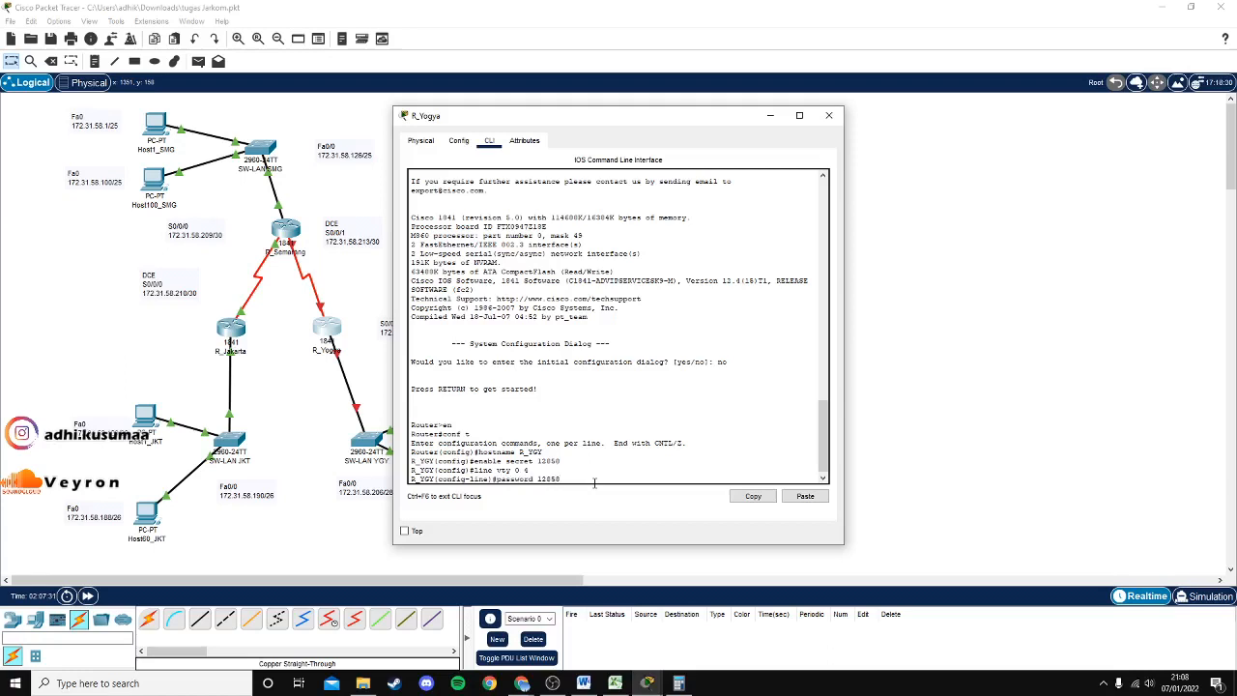
key(Return)
text(exit)
key(Return)
Set the console 0 password with login required and return to global configuration.
text(line console)
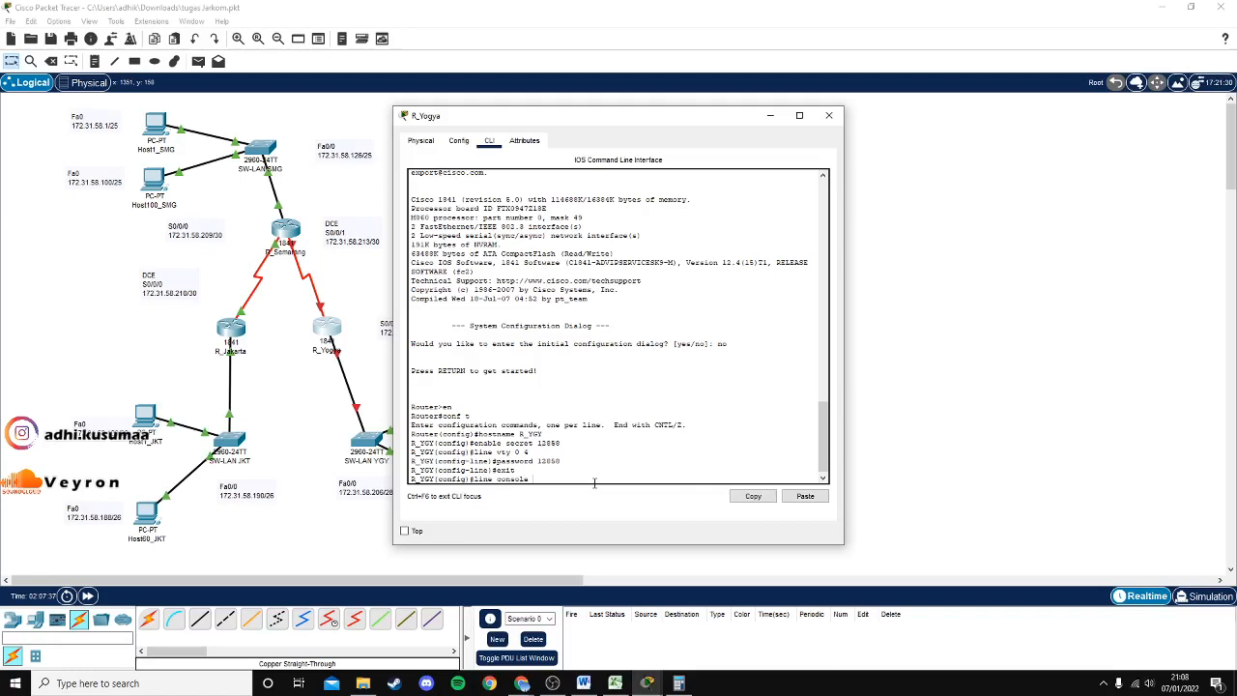
text( 0)
key(Return)
text(password)
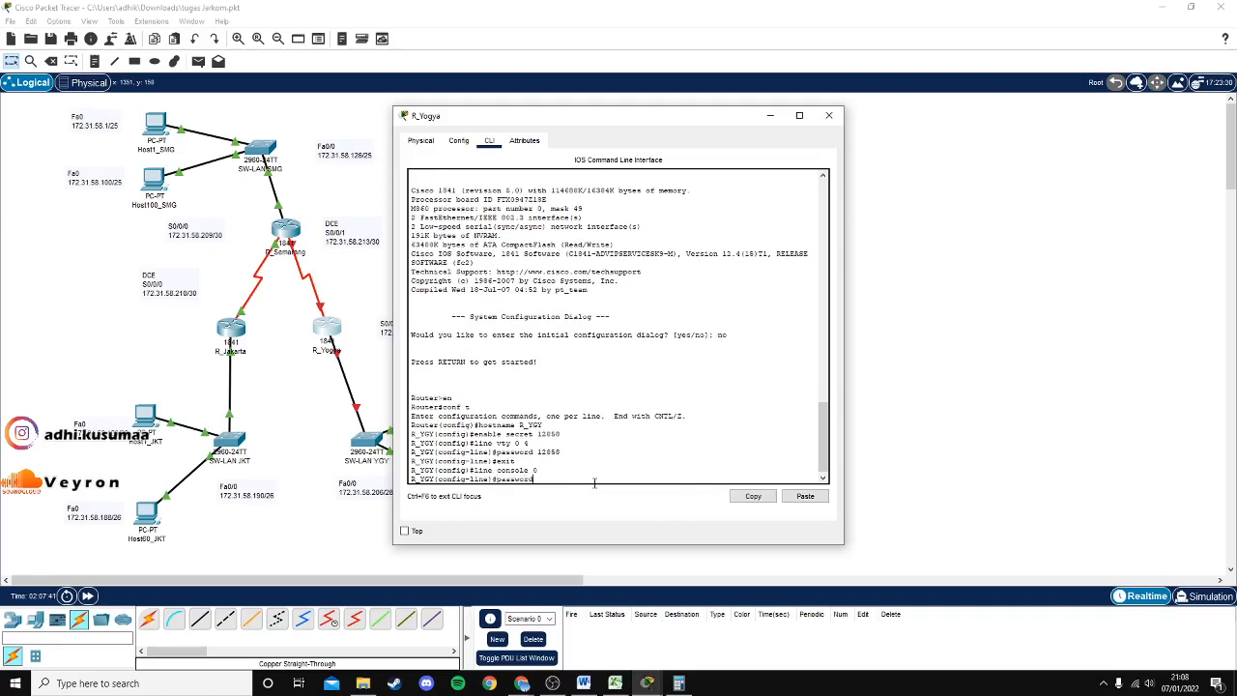
text( 12850)
key(Return)
text(login)
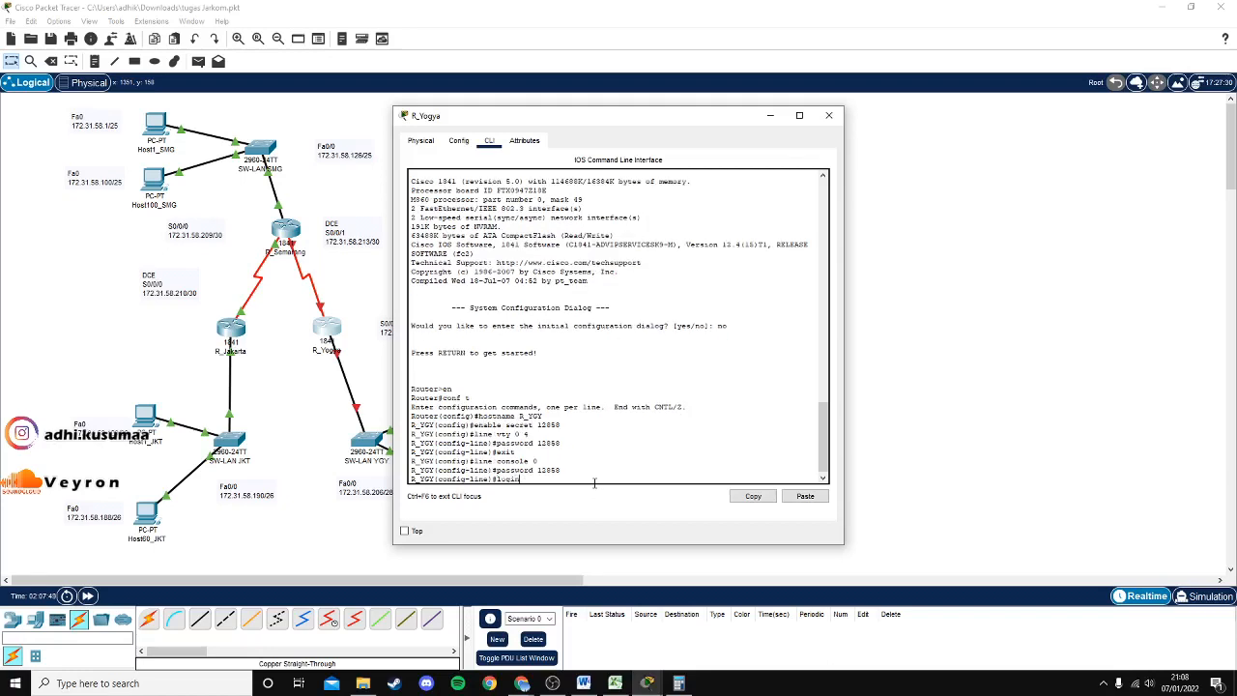
key(Return)
text(ex)
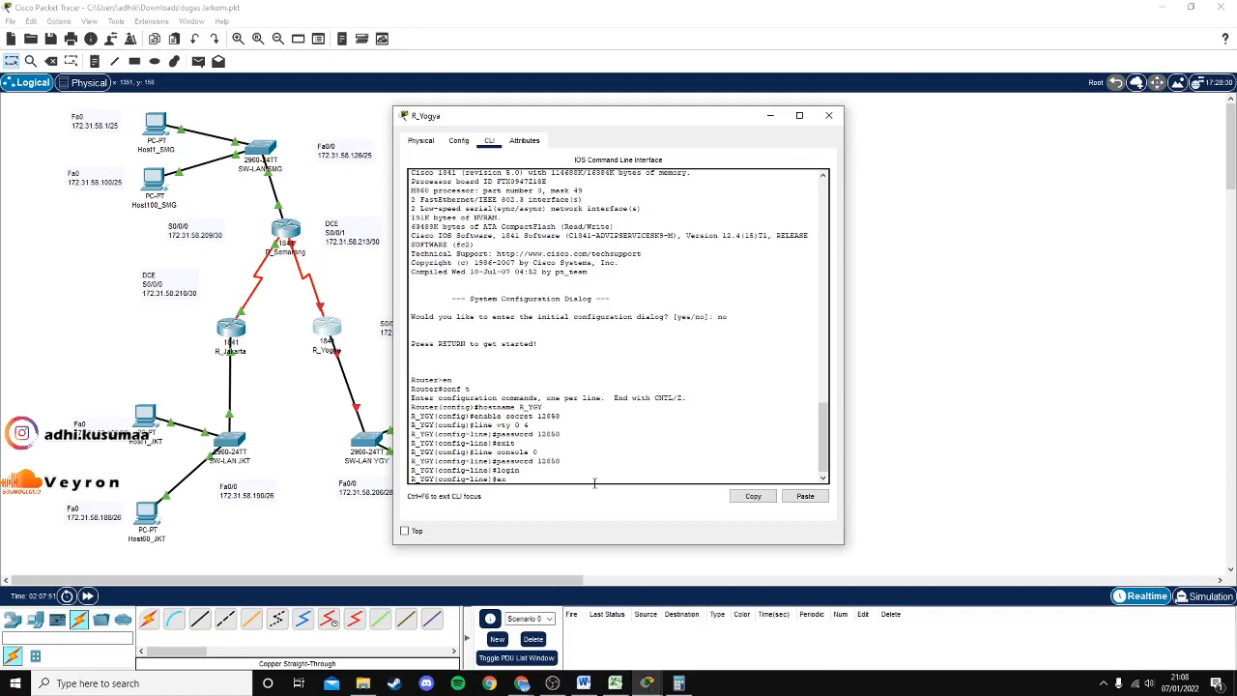
text(it)
key(Return)
Enter interface fa0/0 and type its address 172.31.58.206.
text(int fa0/0)
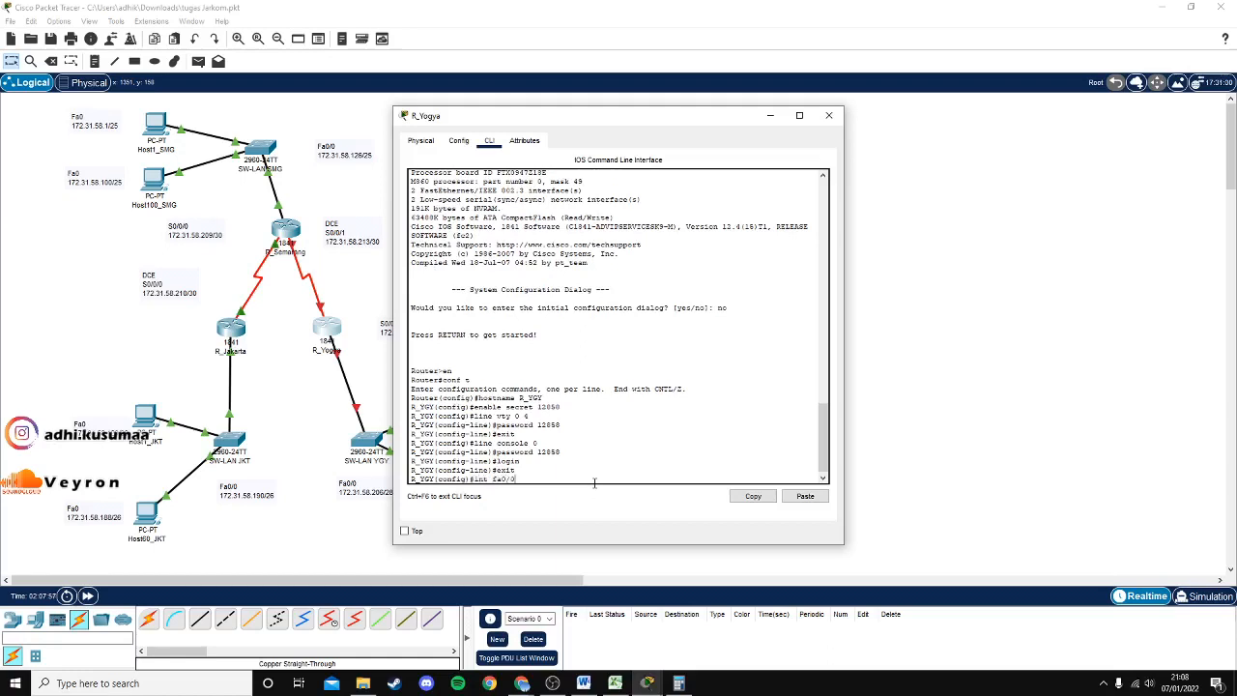
key(Return)
text(ig-if)#i)
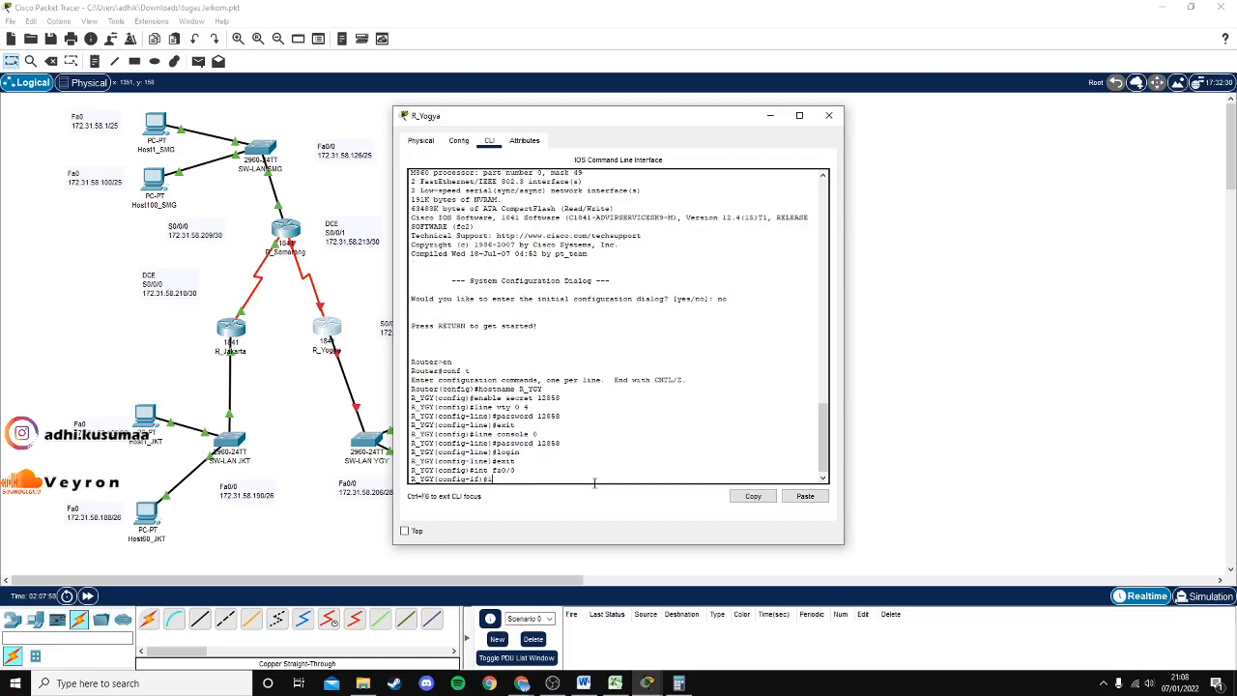
text(p add 172.31.58.206)
Look up the 172.31.58.192 subnet mask and apply Fa0/0 address 172.31.58.206 255.255.255.240.
click(615, 683)
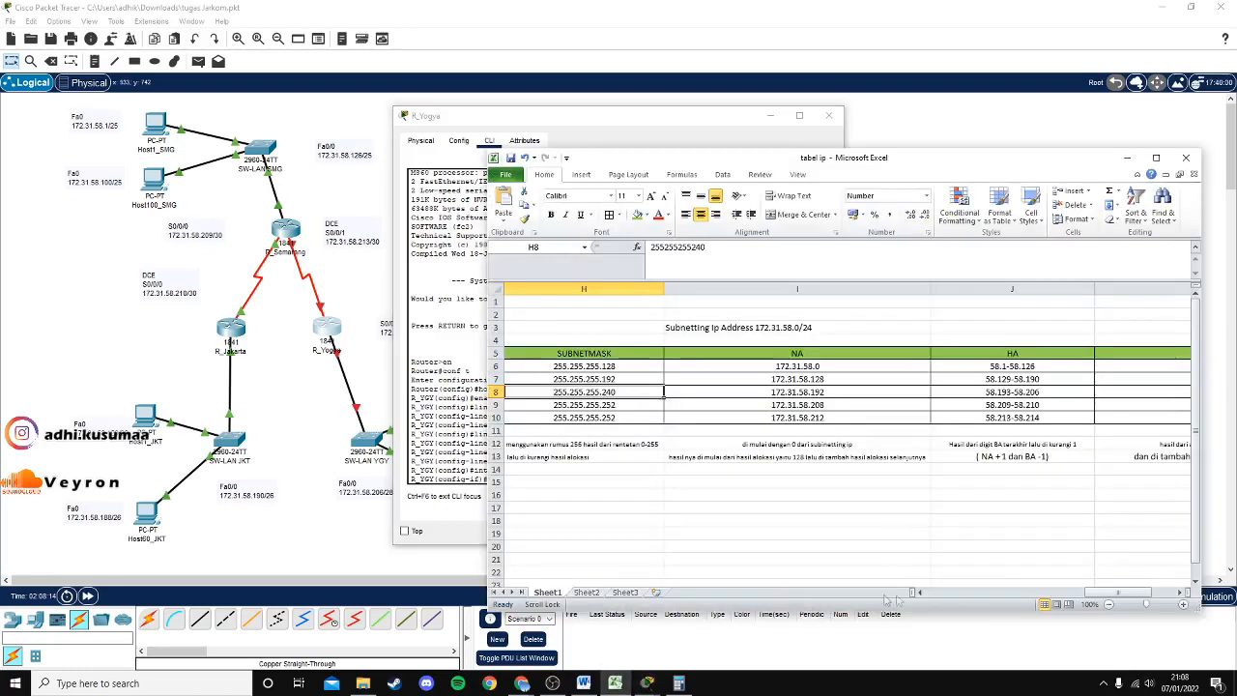
drag(851, 160, 888, 157)
click(1105, 388)
drag(728, 120, 535, 120)
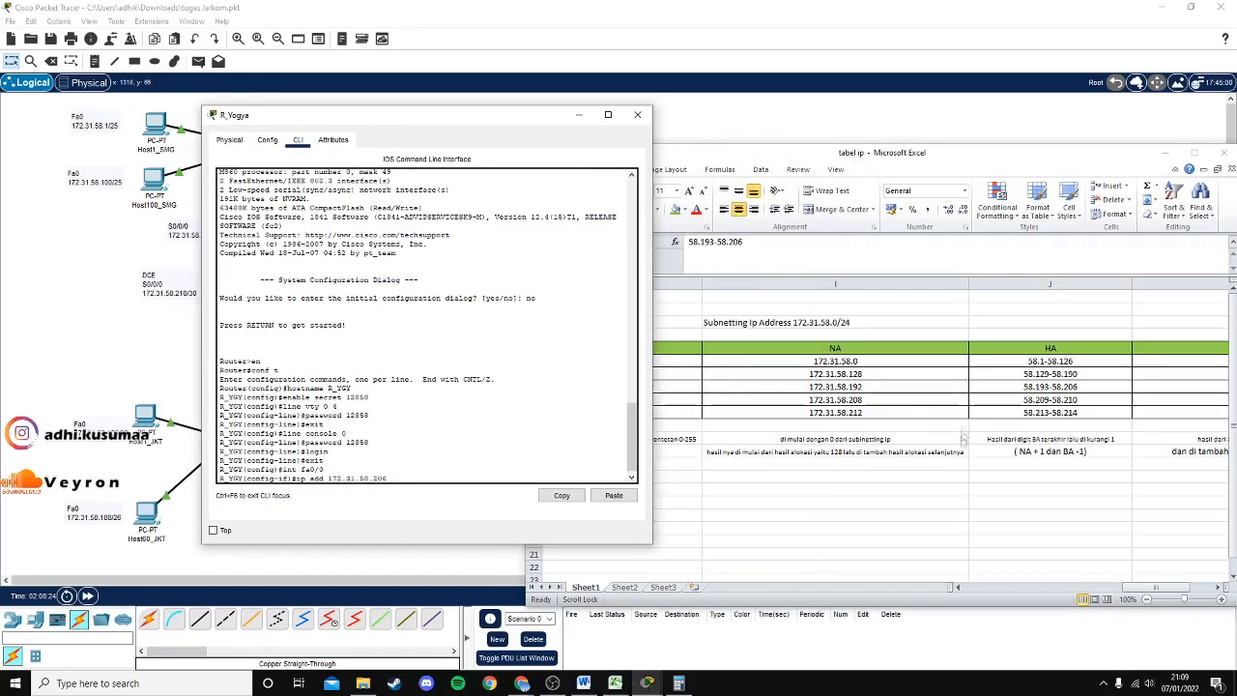
click(1083, 391)
click(854, 387)
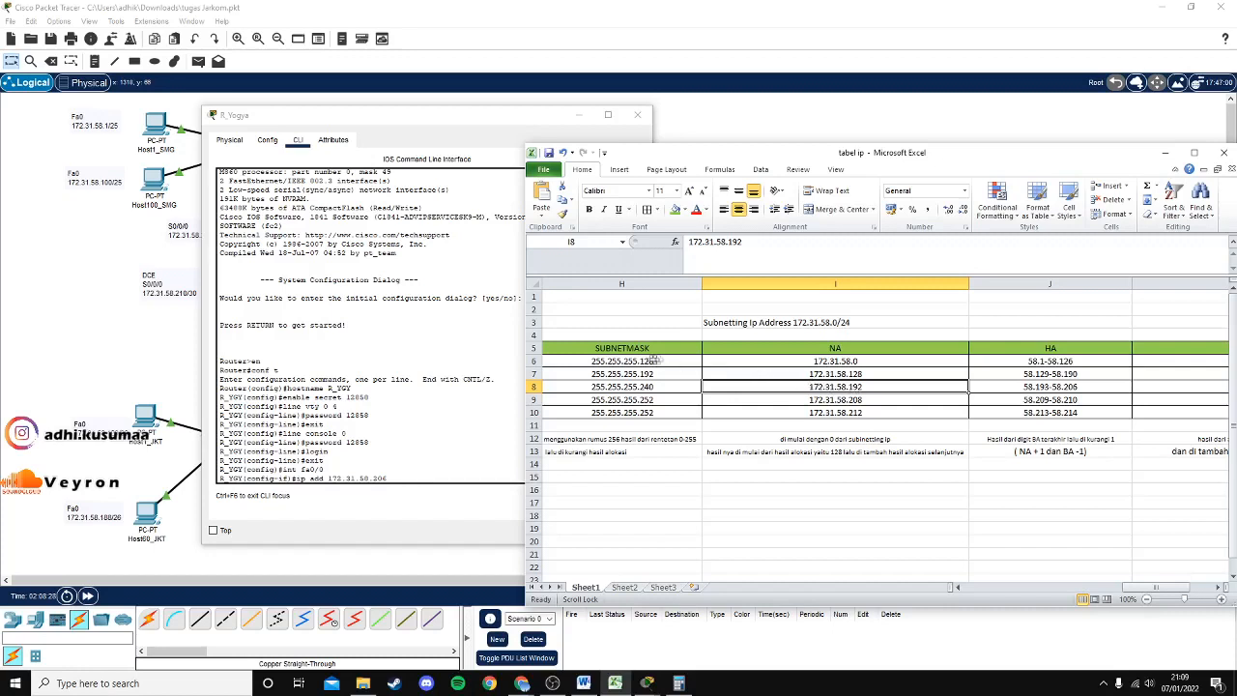
click(663, 392)
drag(715, 153, 800, 152)
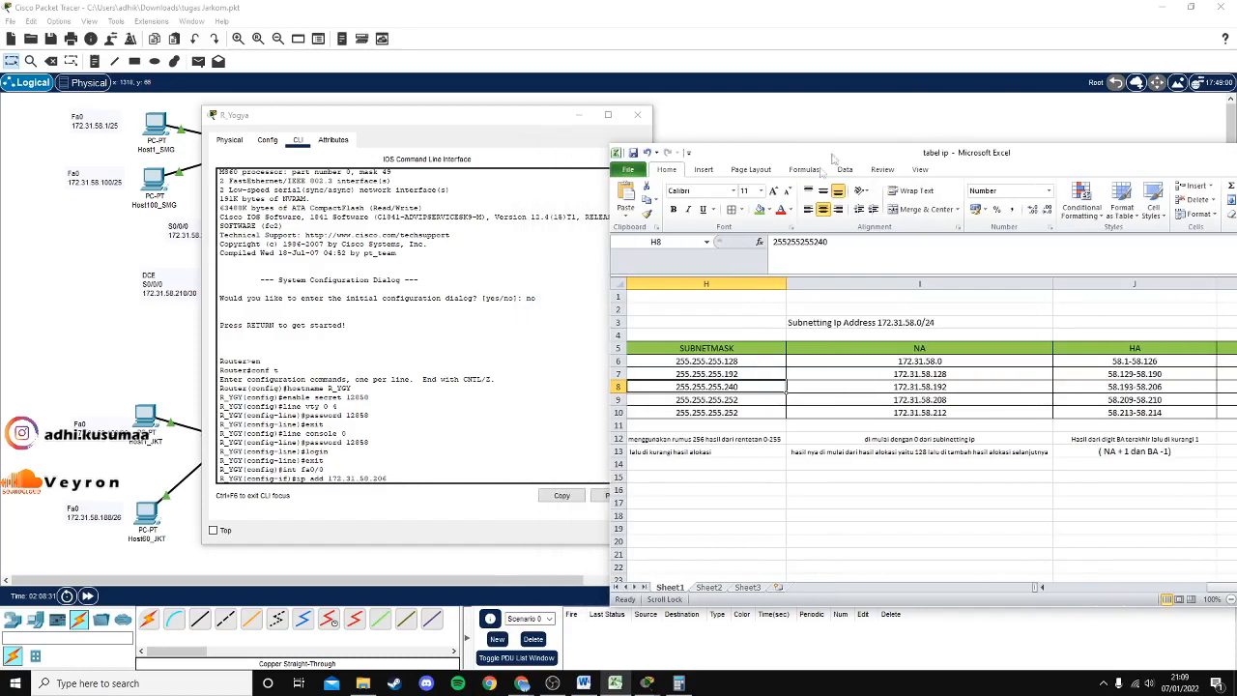
click(437, 477)
text(255.255.255.240)
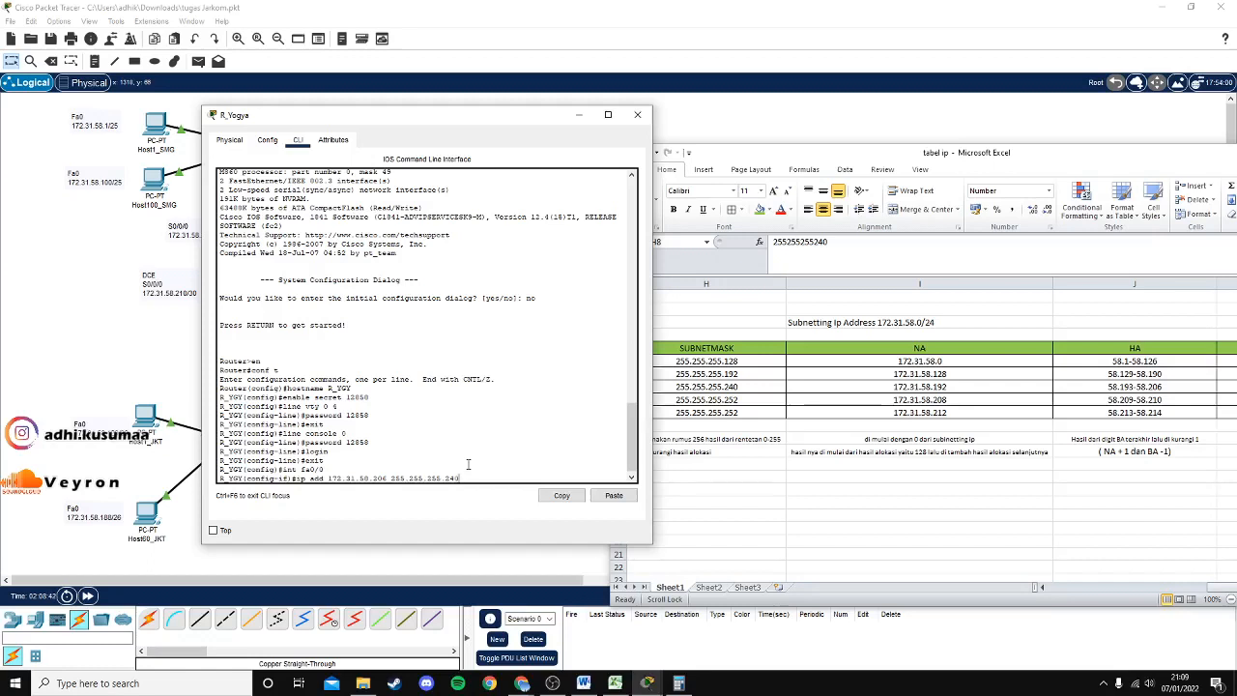
key(Return)
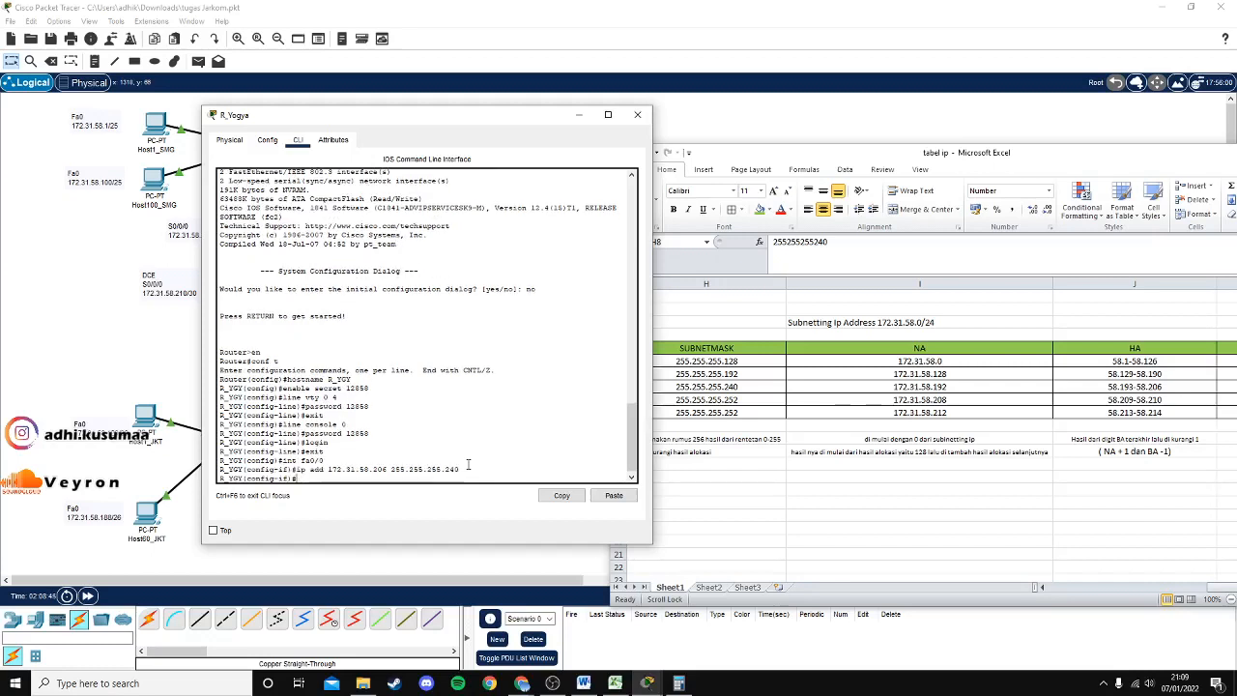
Bring Fa0/0 up with no shutdown and enter interface Serial0/0/0.
text(no sh)
key(Return)
text(ex)
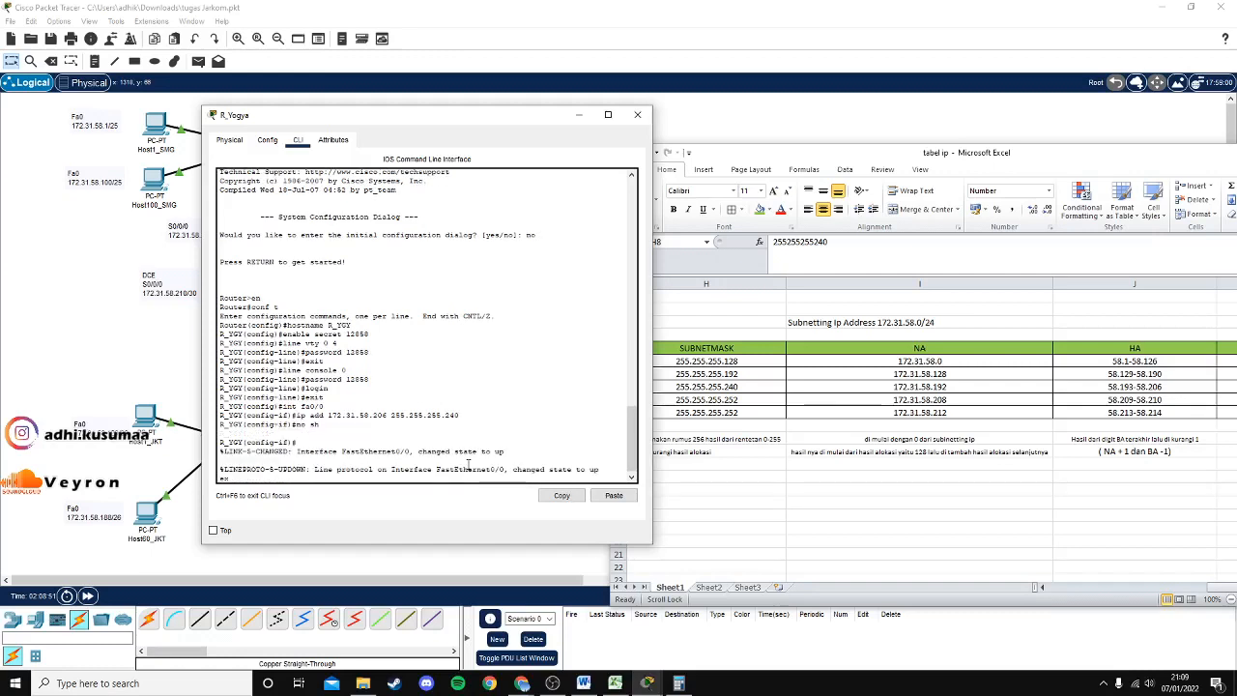
text(it)
key(Return)
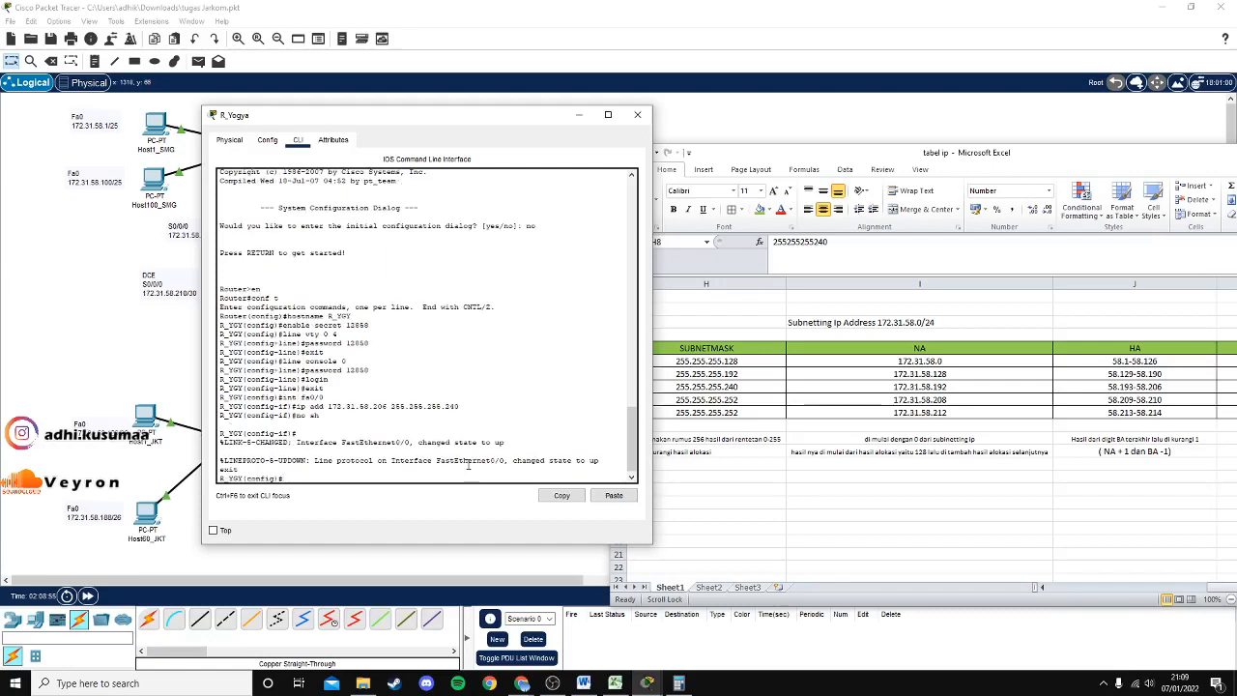
text(int s0/0/0)
key(Return)
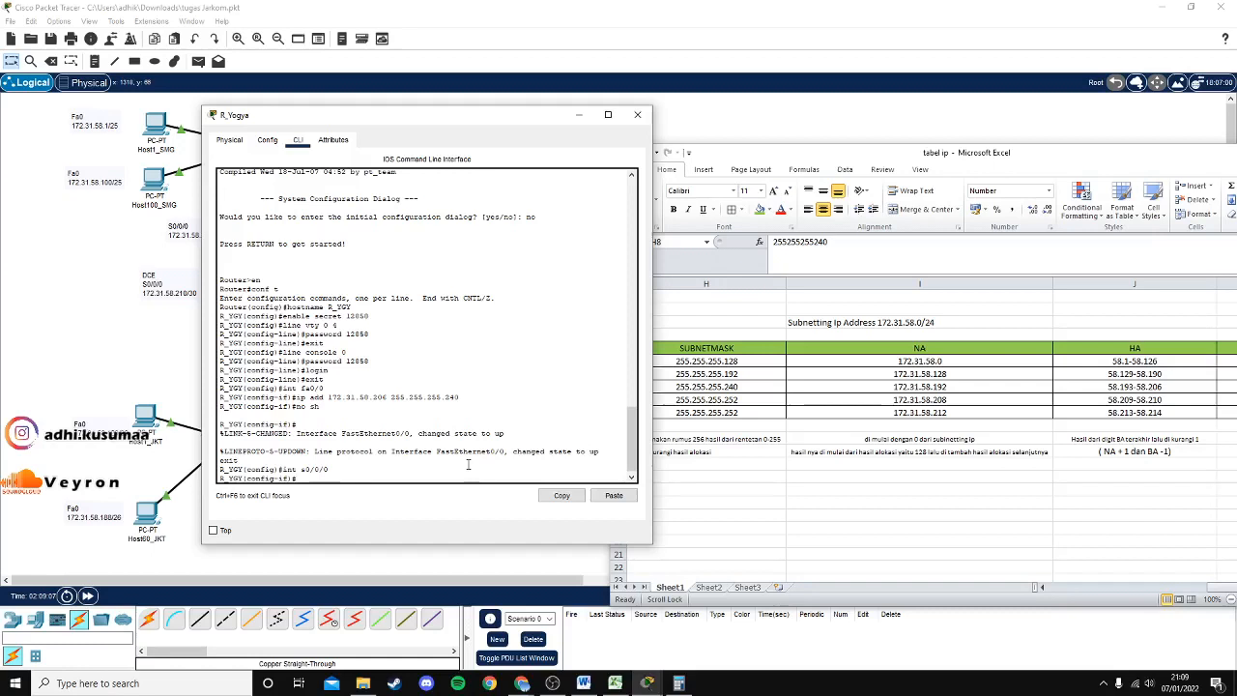
Assign Serial0/0/0 address 172.31.58.210 with mask 255.255.255.252 from the subnet table.
text(ip add 172.31)
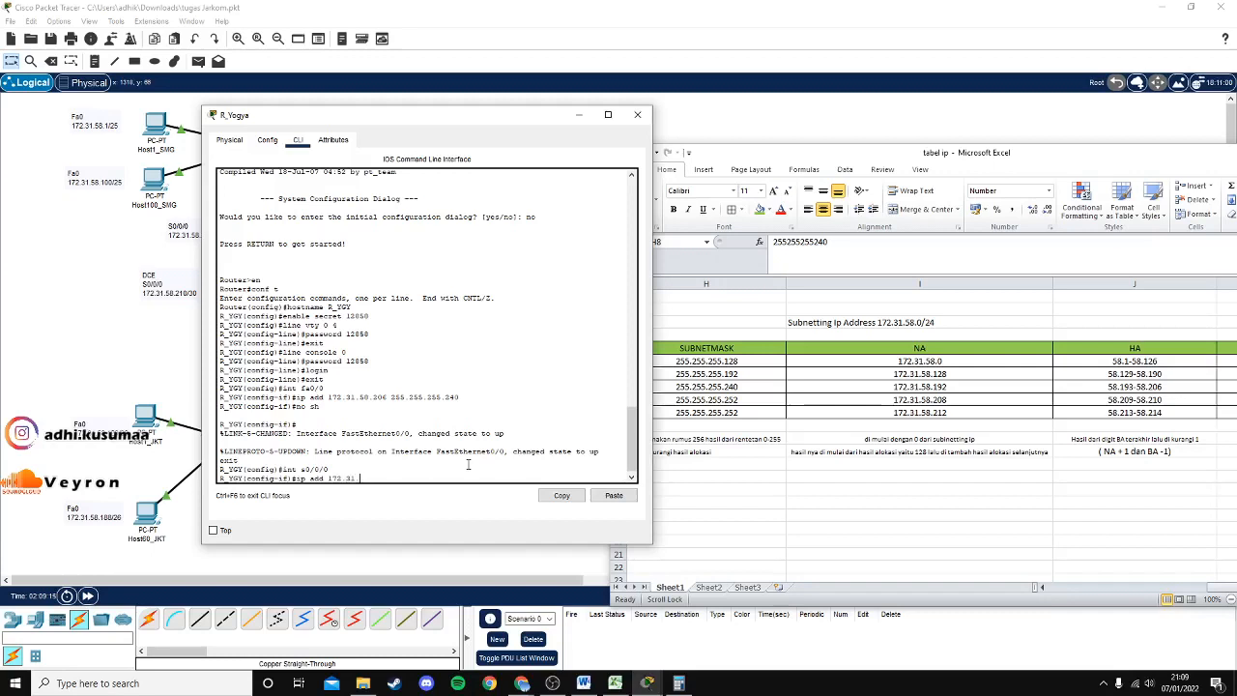
text(.58.210)
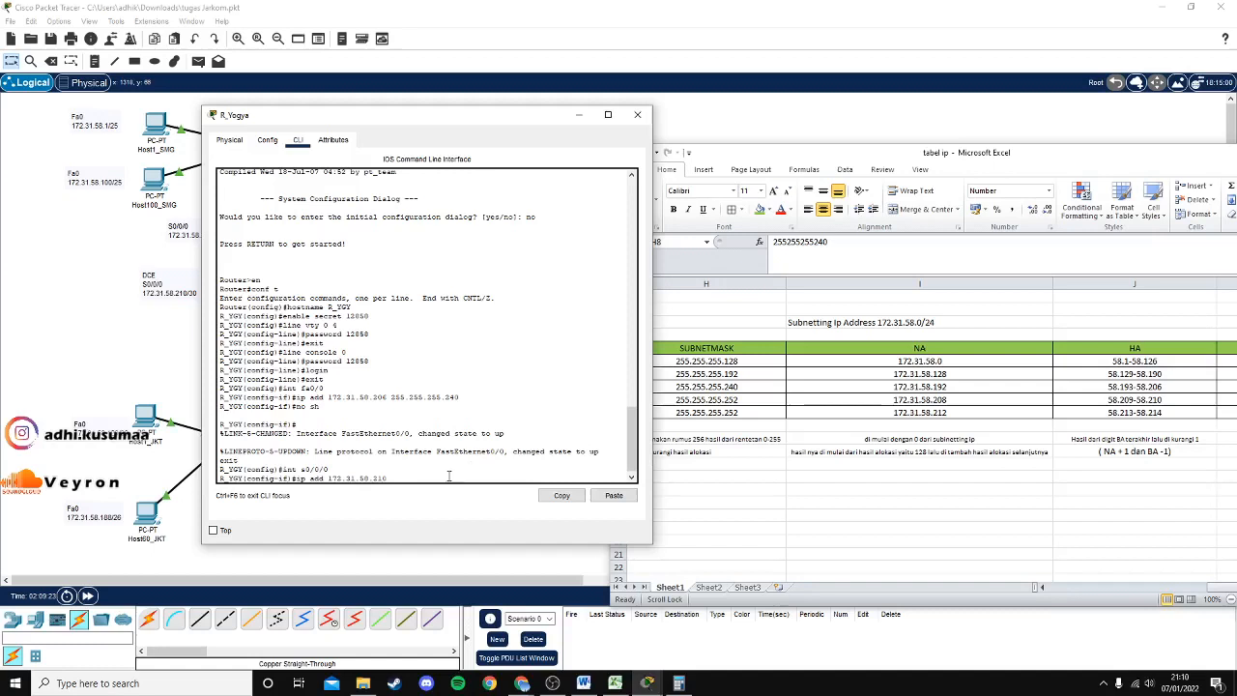
click(1227, 595)
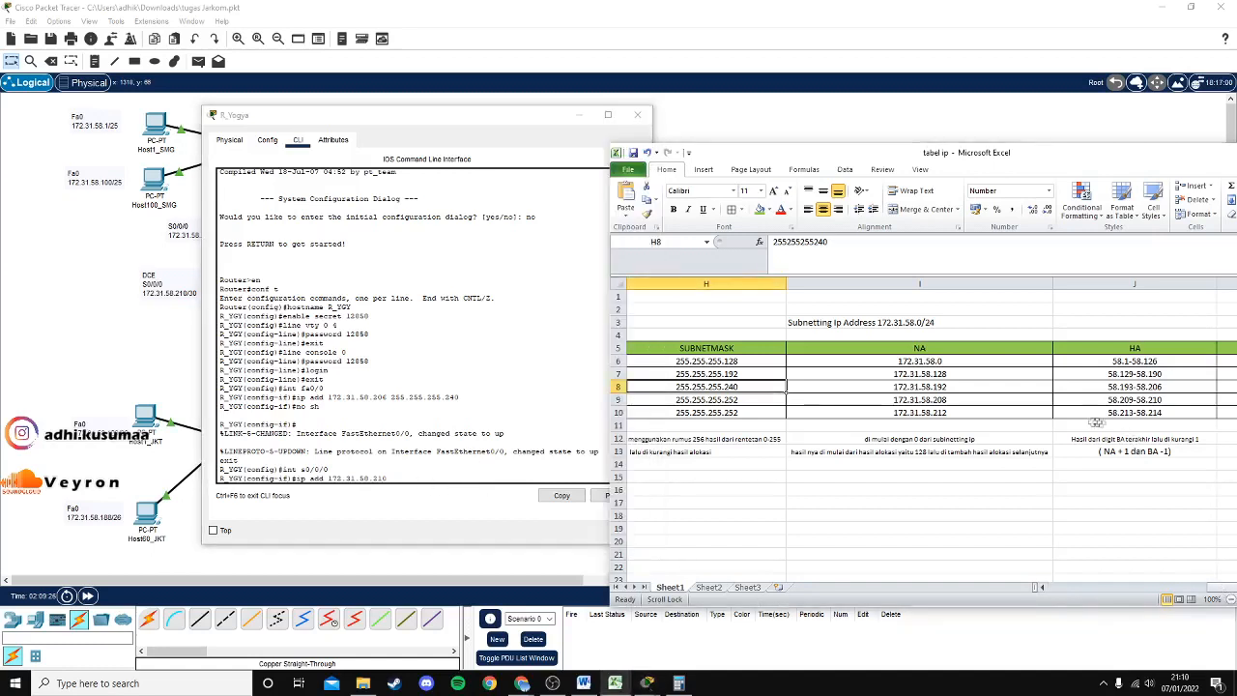
click(1145, 399)
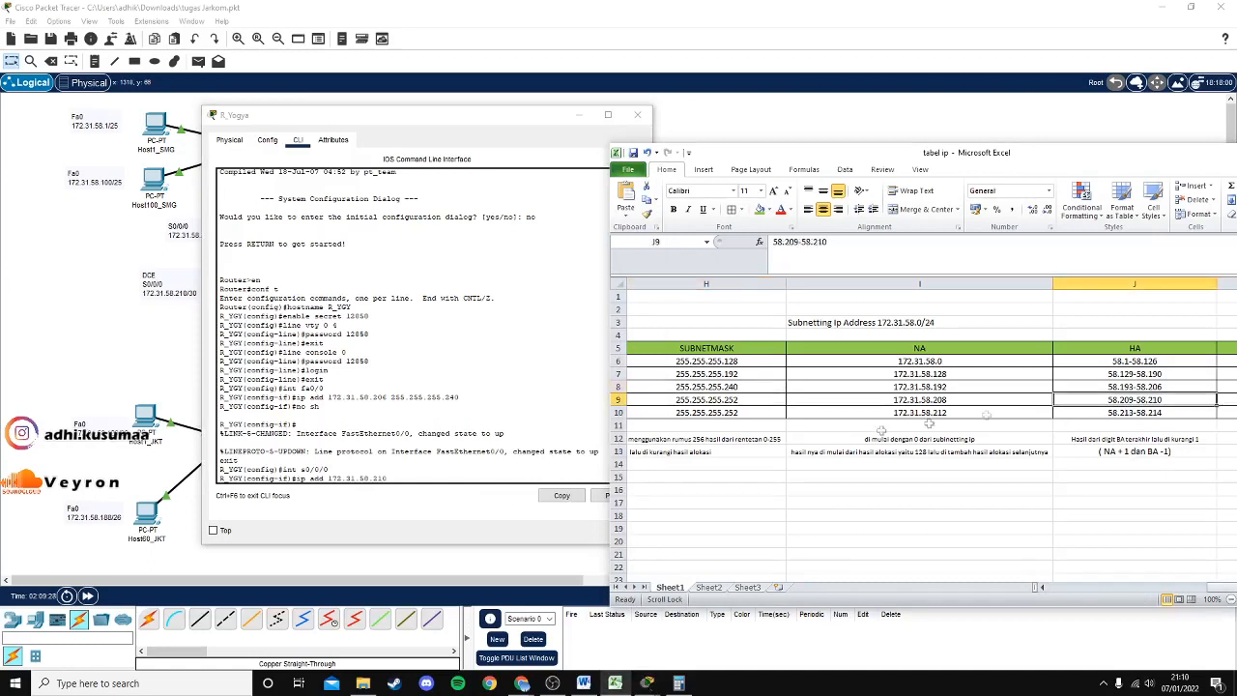
click(405, 478)
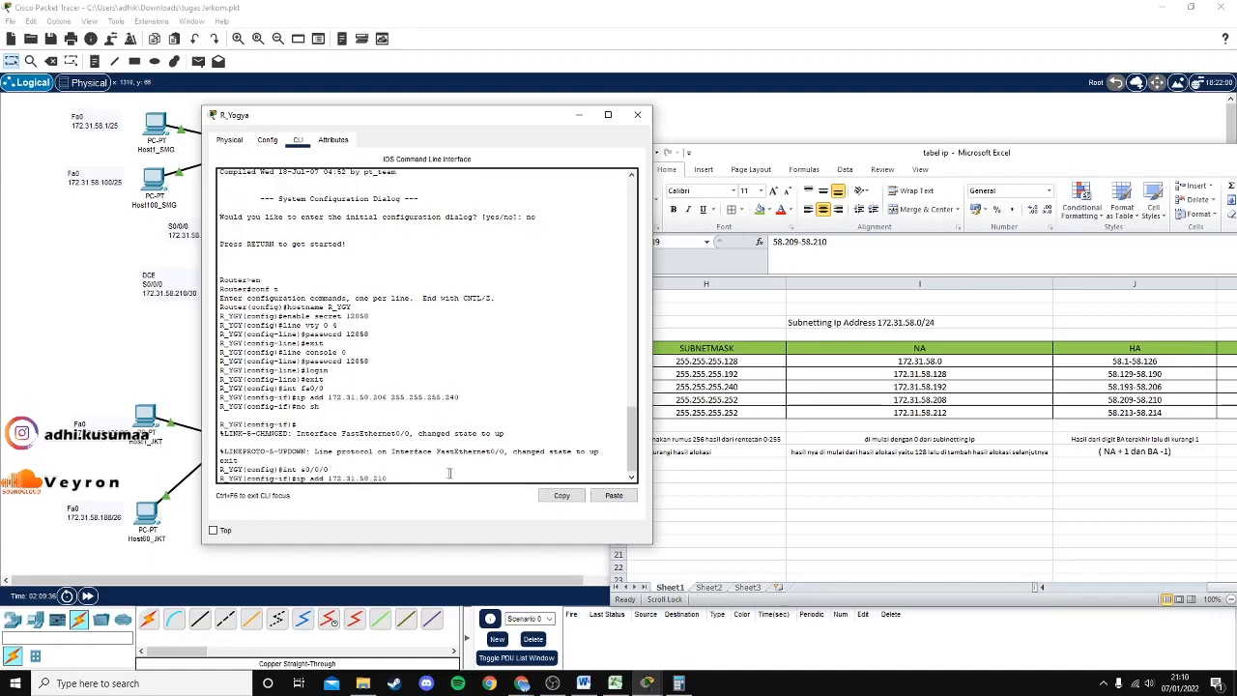
click(1137, 401)
click(741, 399)
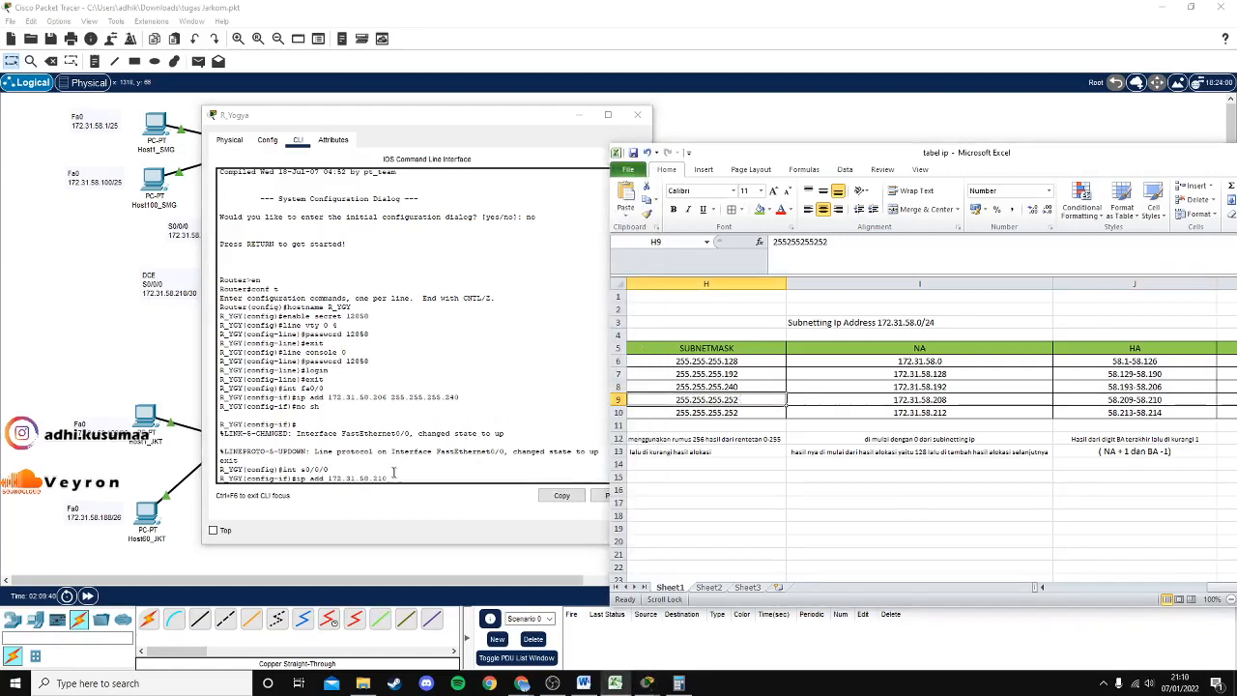
click(584, 468)
text(255.255.25)
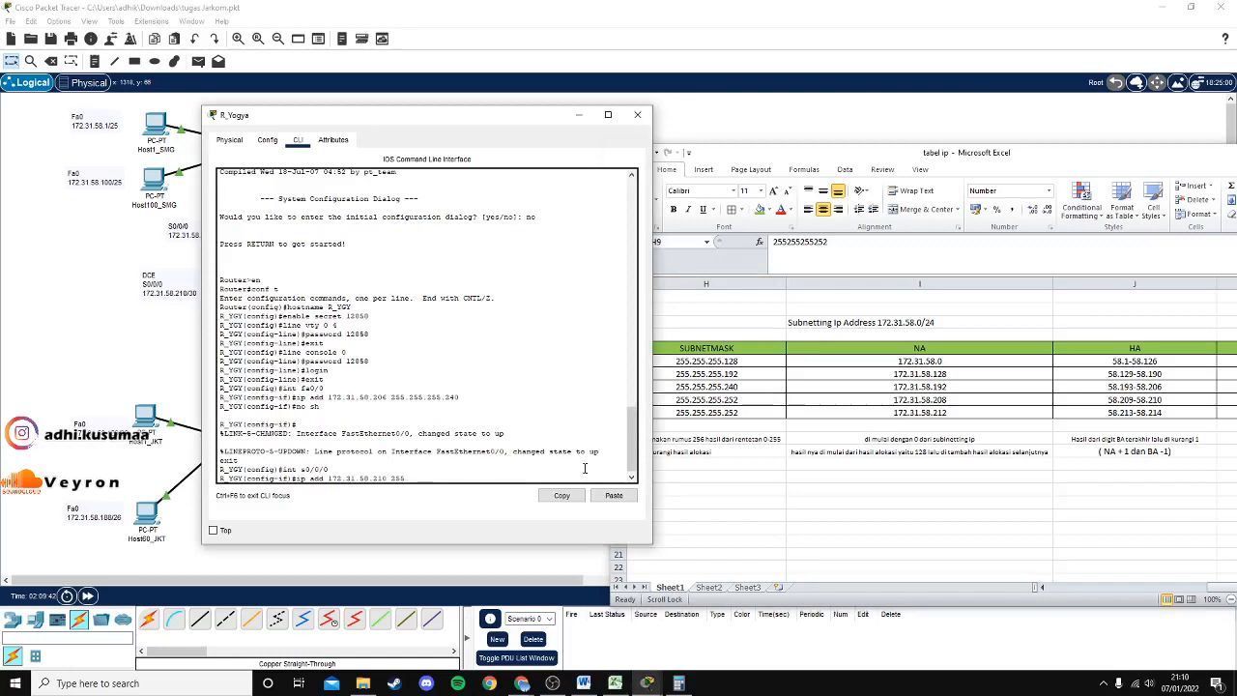
text(5.252)
key(Return)
Bring Serial0/0/0 up with no shutdown and return to global configuration.
text(no sh)
key(Return)
text(exit)
key(Return)
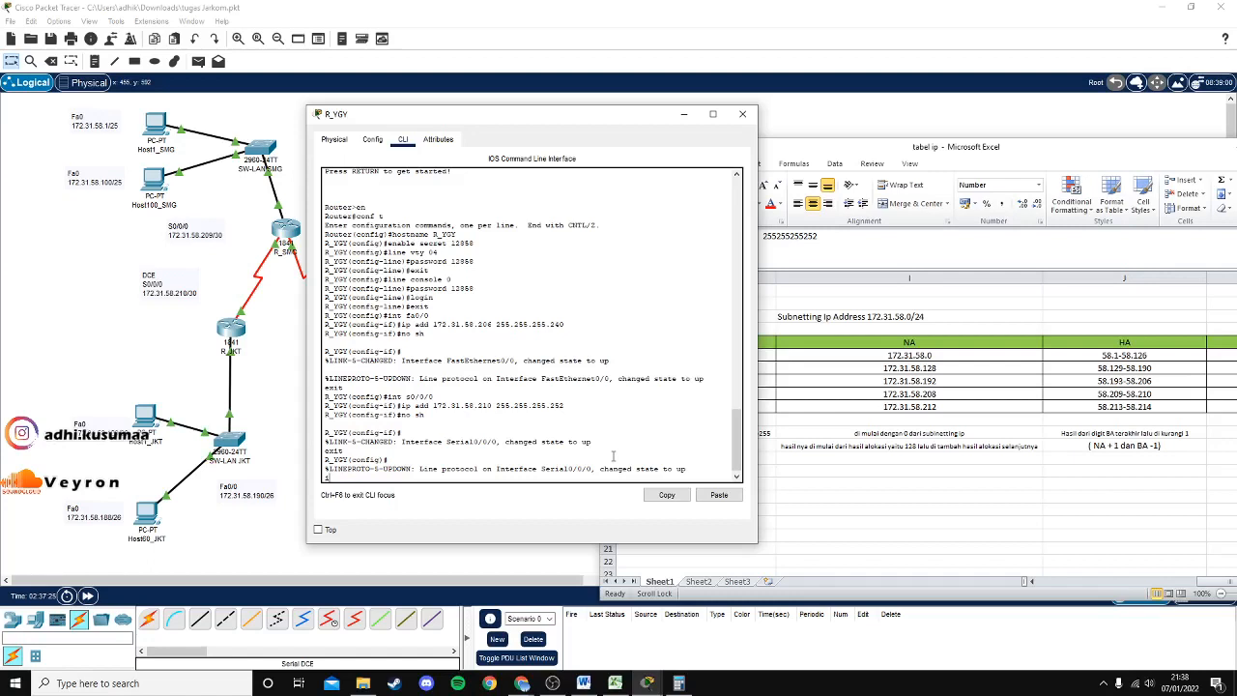
On R_YGY, type 'ip route 172.31.58.0 255.255.255.128 172.31.58.209' after checking the subnet table.
text(p route 172.31.58.)
text(2)
text(255.255.)
text(128)
text(31.58.209)
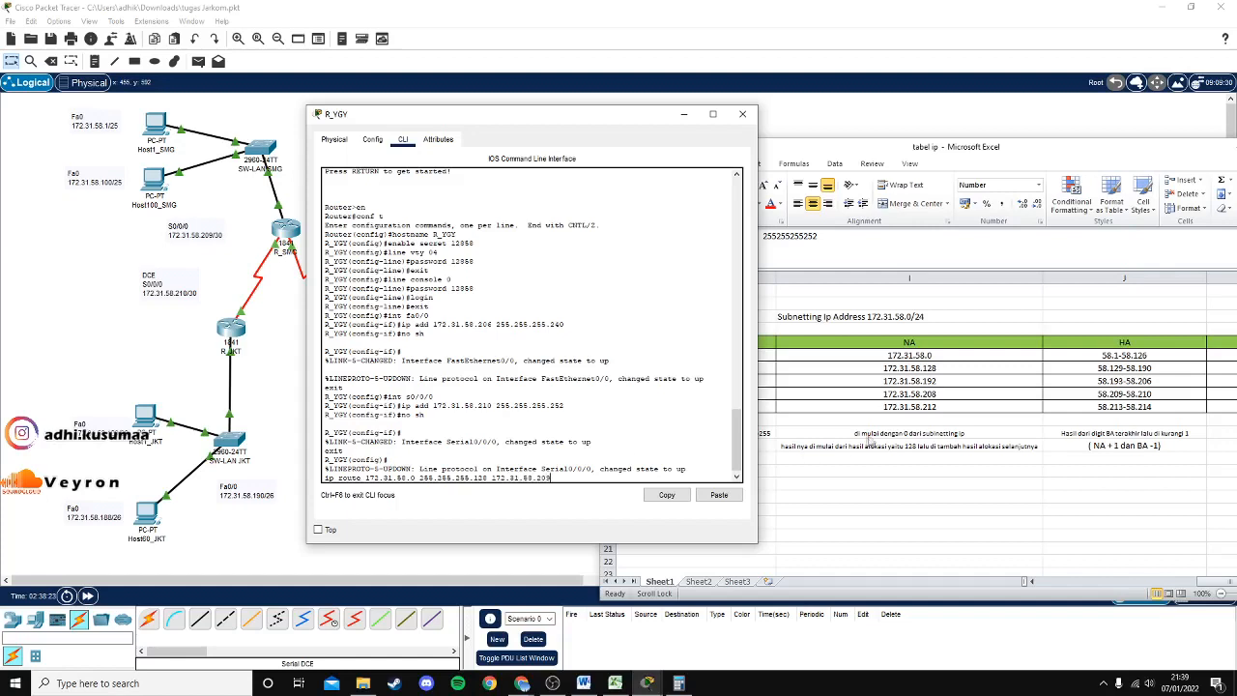
click(944, 399)
scroll(1193, 579, left, 2)
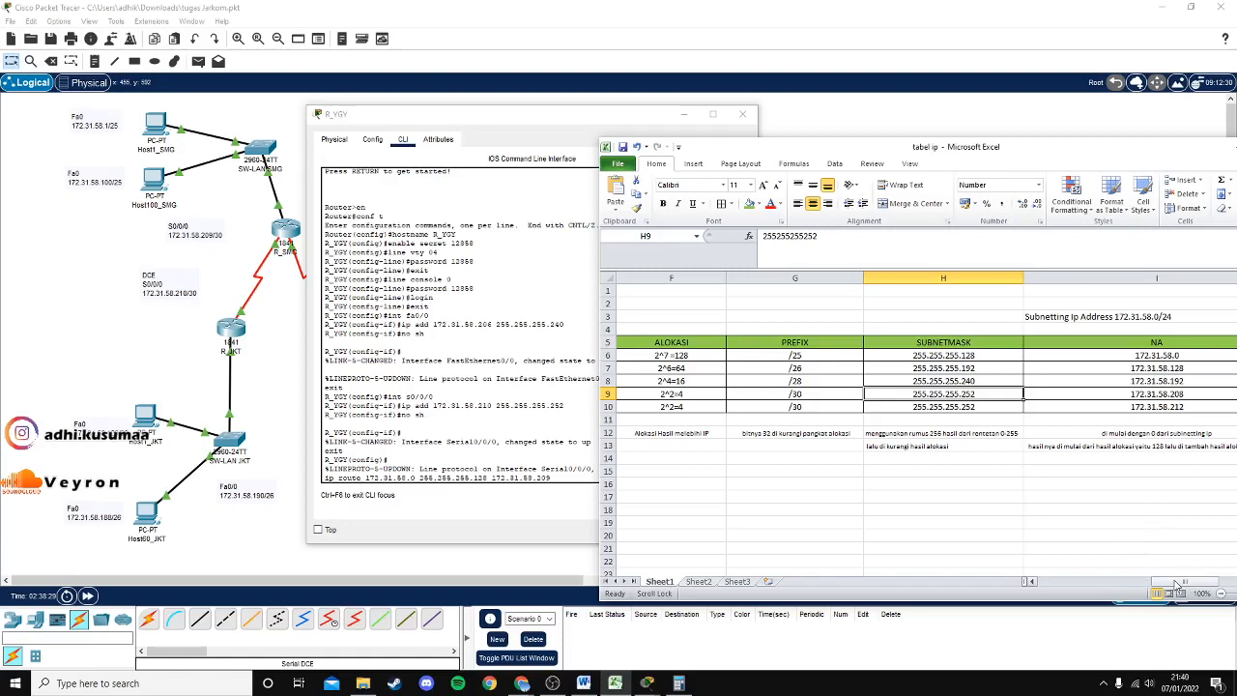
drag(1189, 580, 1203, 580)
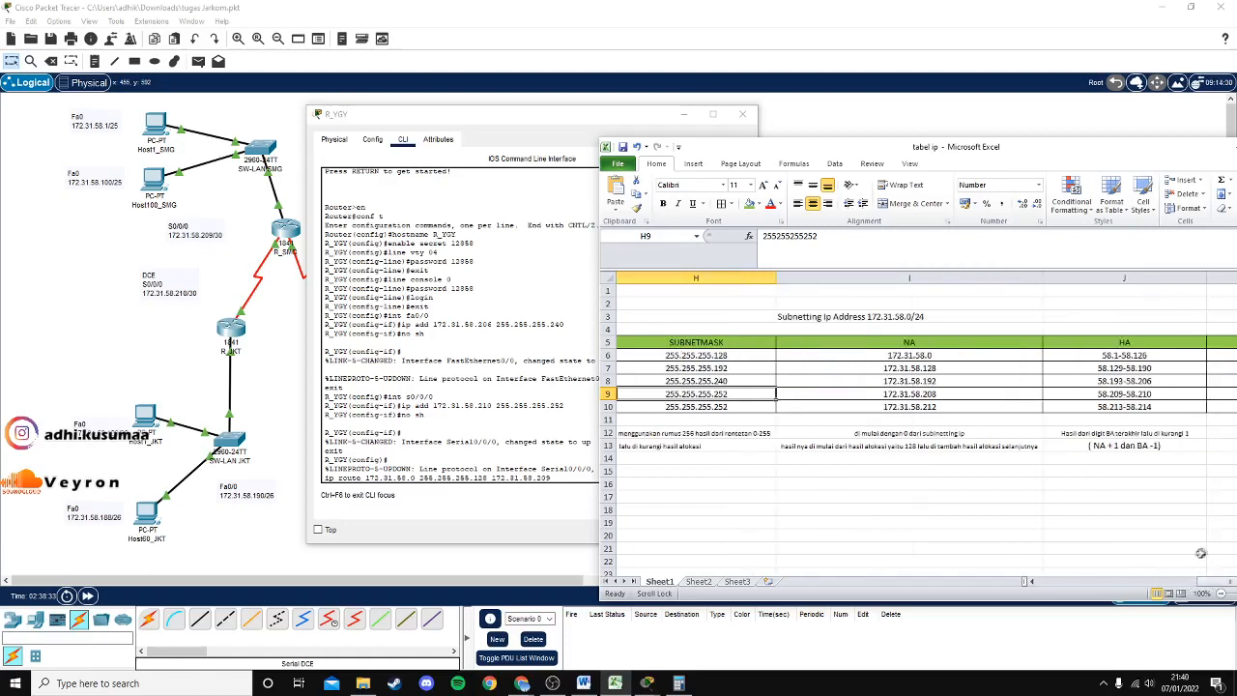
drag(1012, 145, 1034, 162)
click(613, 296)
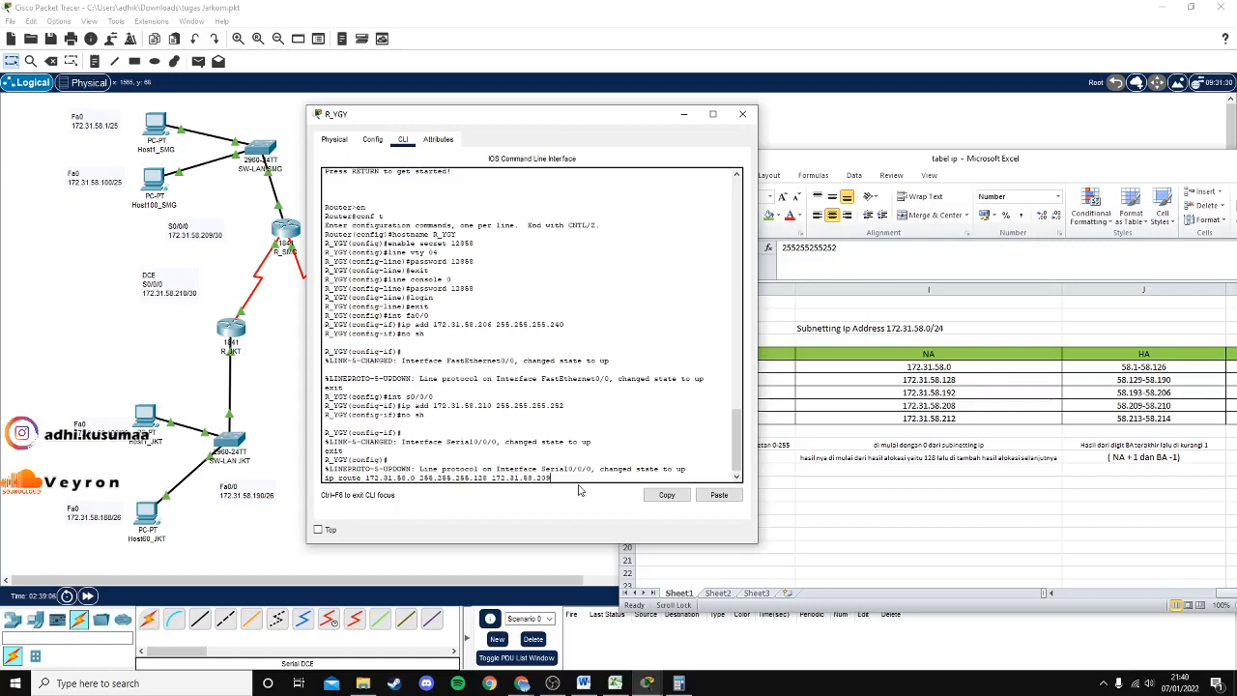
Apply the /25 route, then add 'ip route 172.31.58.128 255.255.255.192 172.31.58.209'.
key(Return)
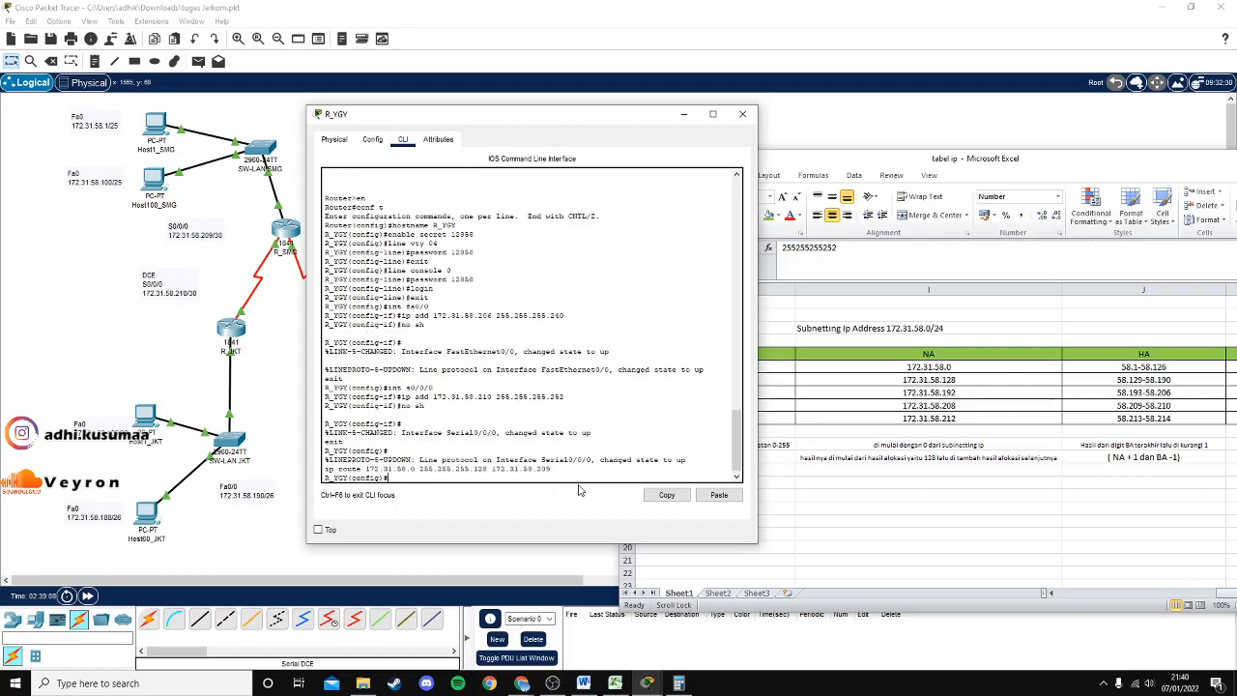
text(ip route)
text( 1)
text(72)
text(.31.)
text(58)
text(.13)
text(8 255.255.2)
text(55)
text(.192)
text(172.)
text(31.)
text(58.209)
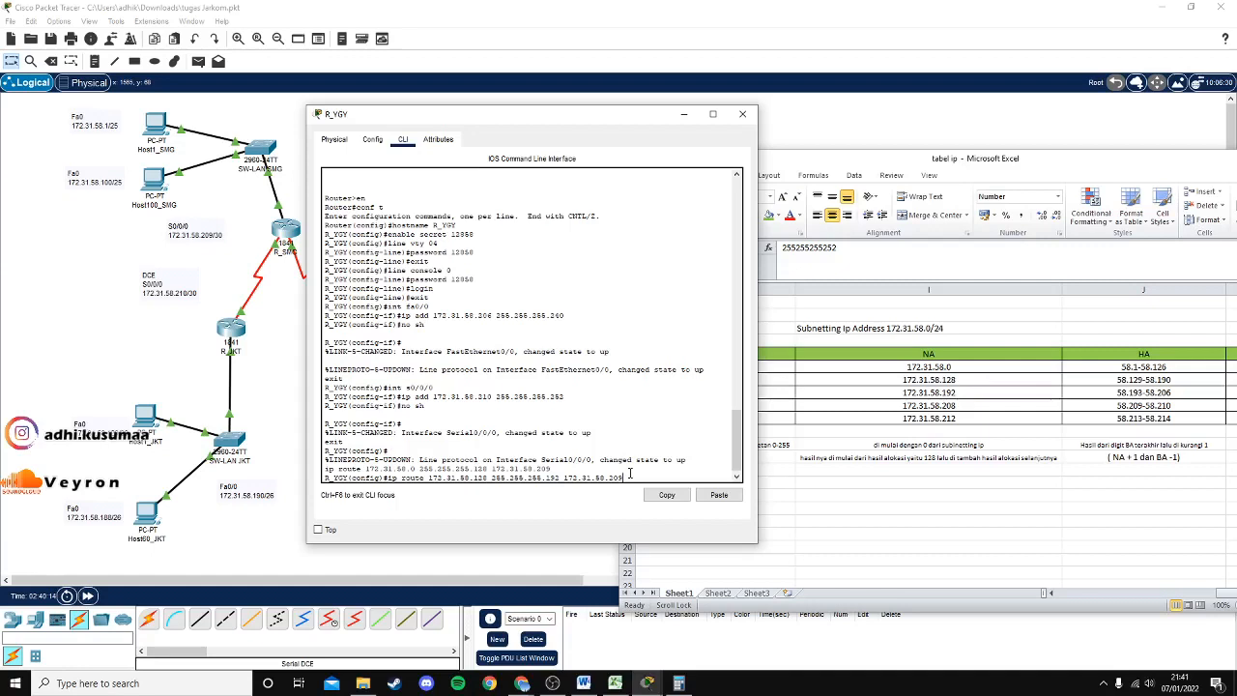
key(Return)
Exit configuration mode and the console session, then close the R_YGY window.
text(exit)
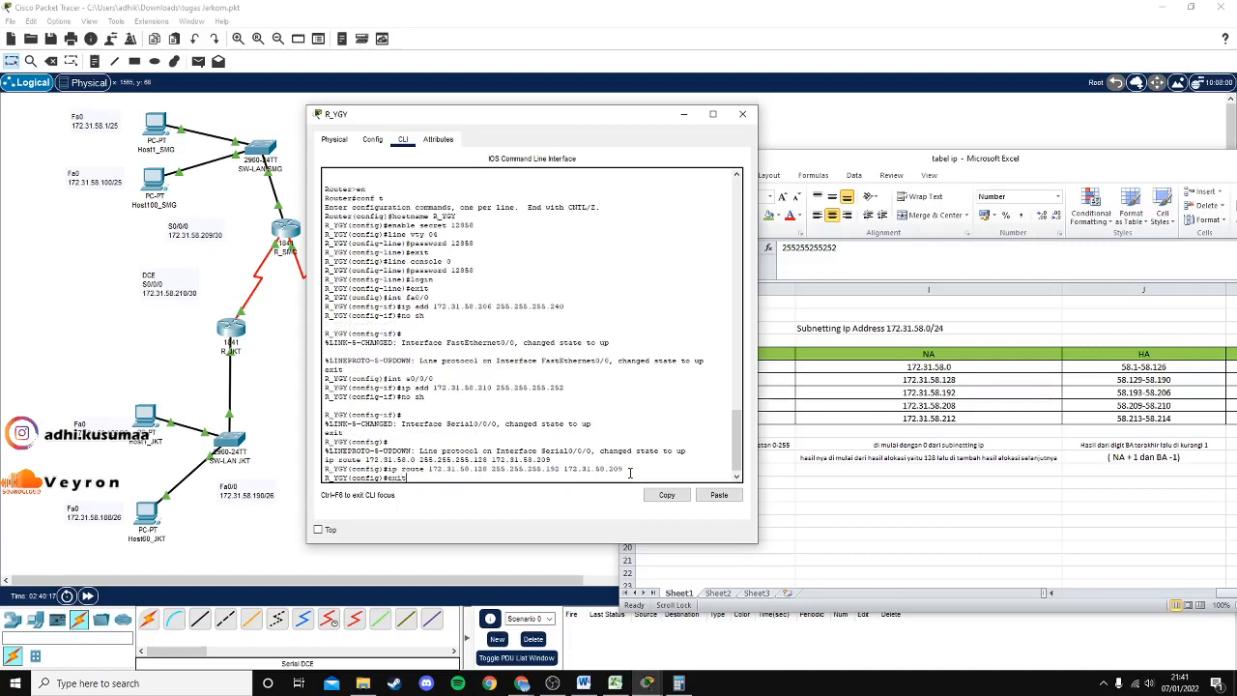
key(Return)
text(exit)
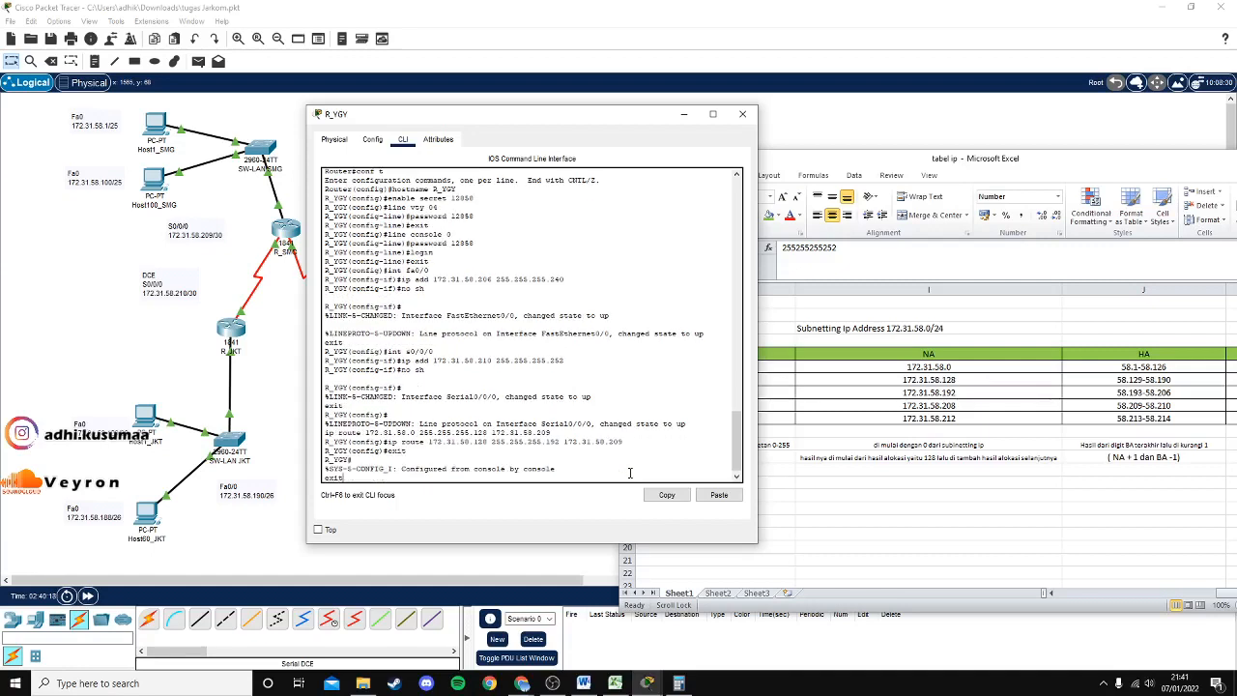
key(Return)
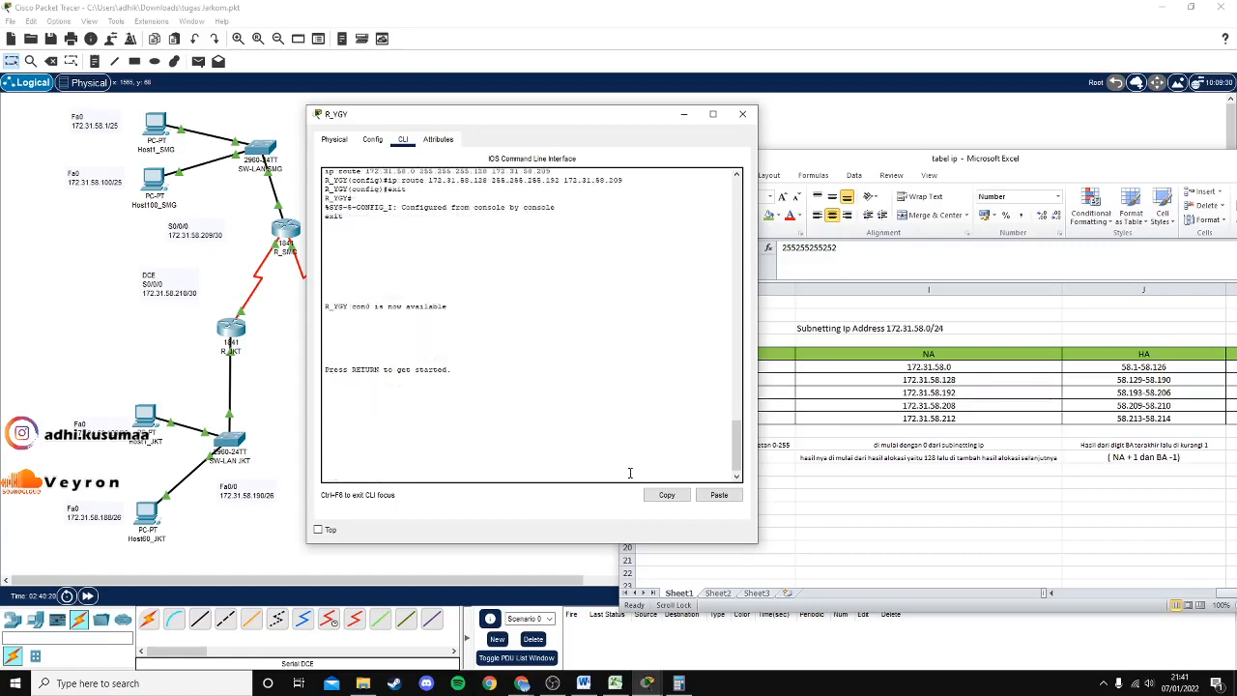
click(742, 114)
Open router R_SMG's CLI from the topology and scroll through its command history.
click(599, 274)
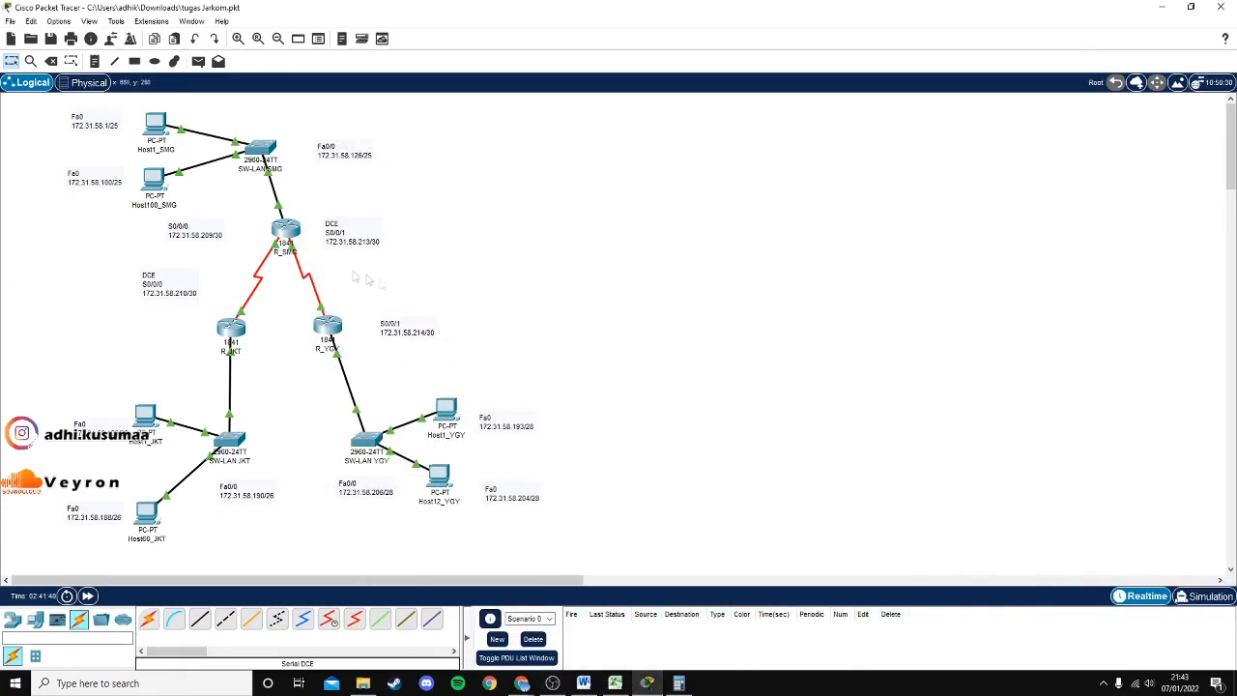
click(277, 235)
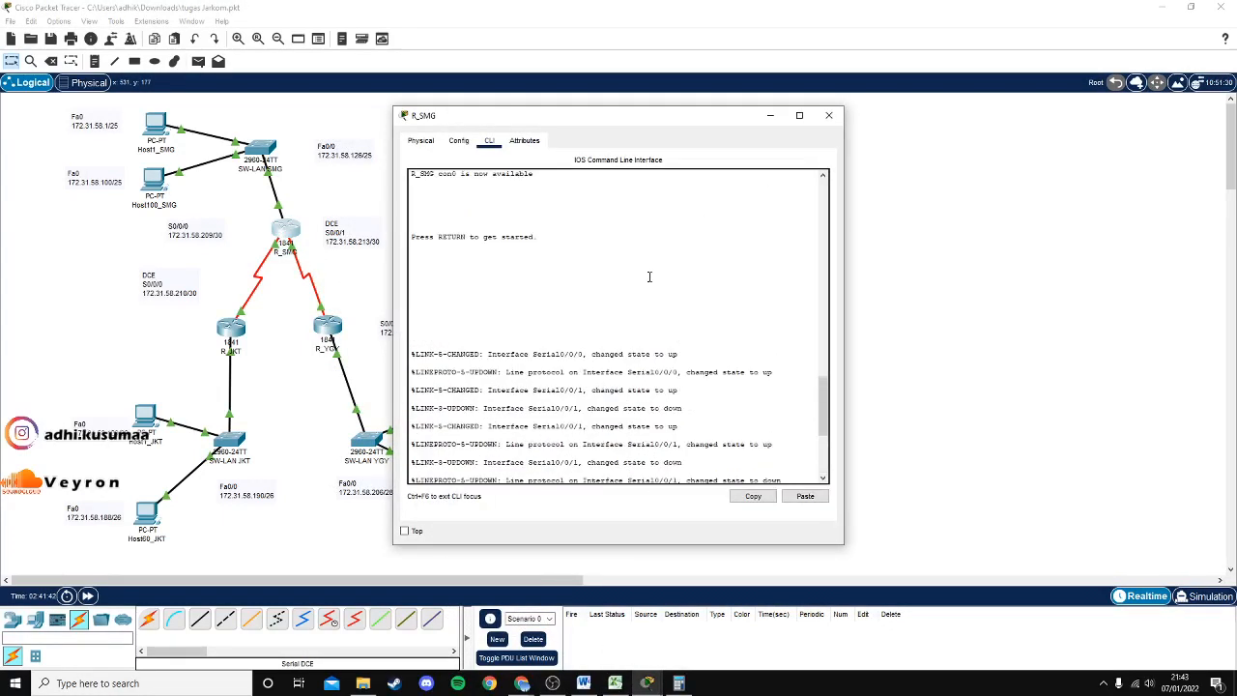
scroll(650, 277, up, 5)
scroll(649, 277, down, 5)
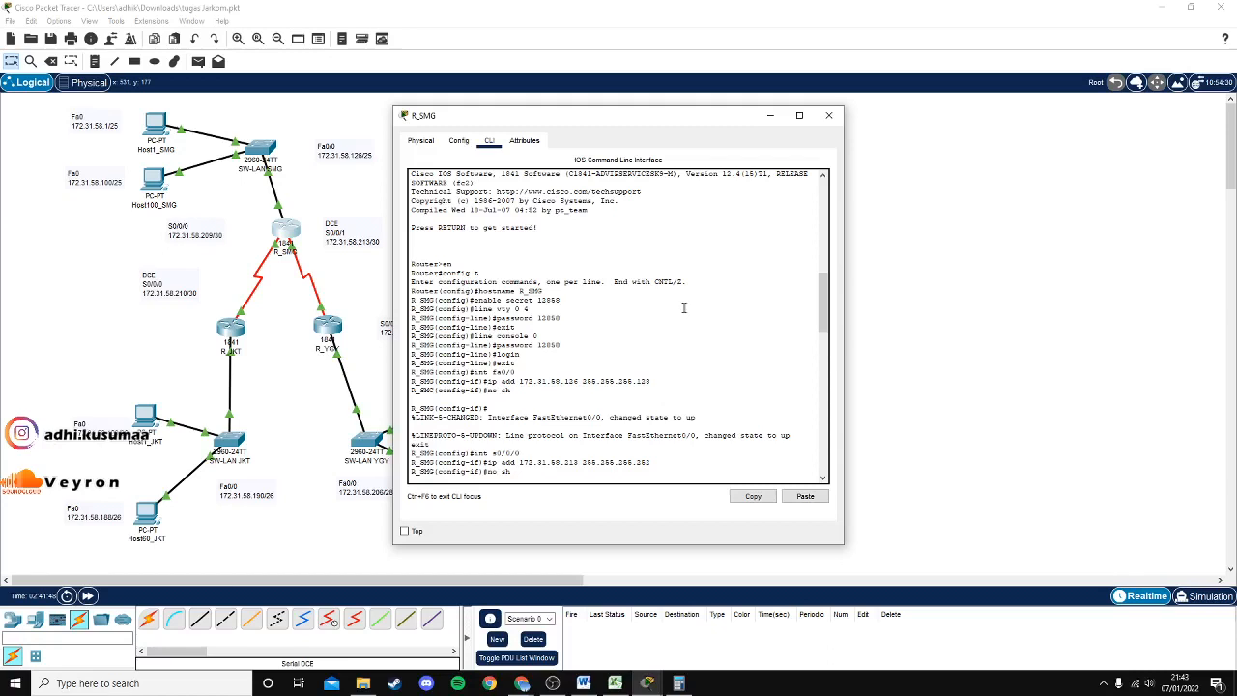
scroll(739, 352, down, 3)
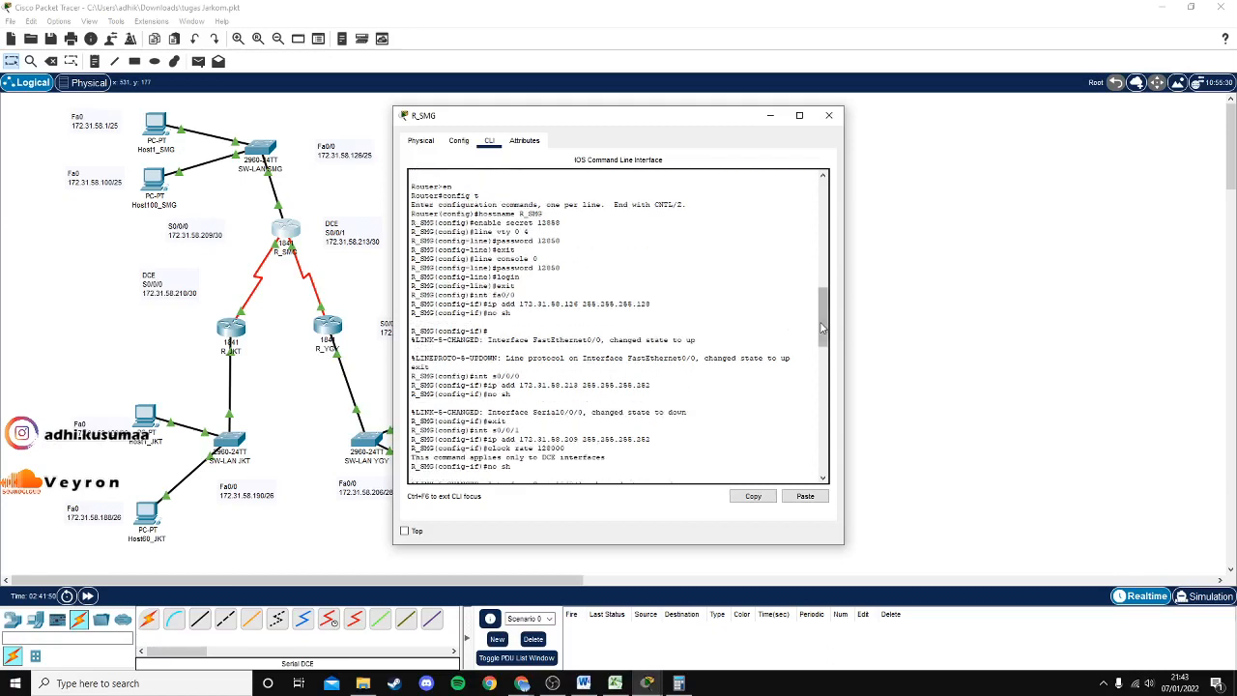
scroll(821, 307, up, 3)
drag(821, 319, 821, 321)
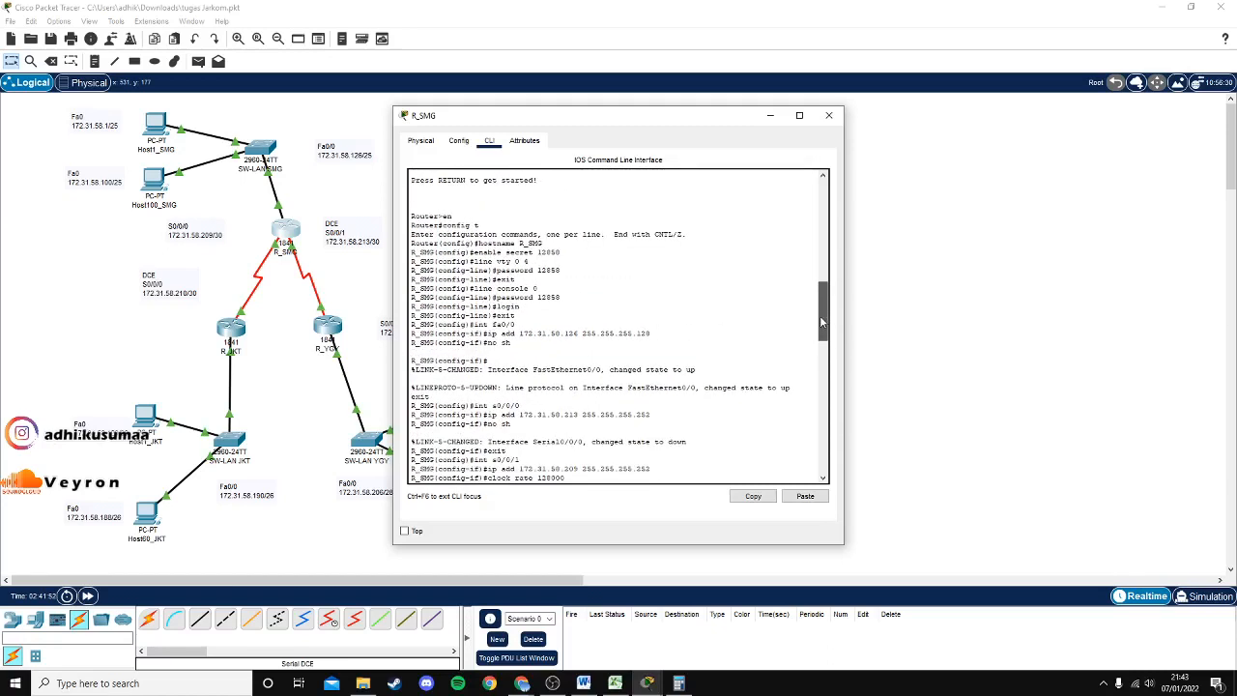
Review R_SMG's enable, configure, hostname, enable secret and console password commands.
drag(445, 217, 563, 254)
click(508, 245)
click(573, 253)
click(550, 256)
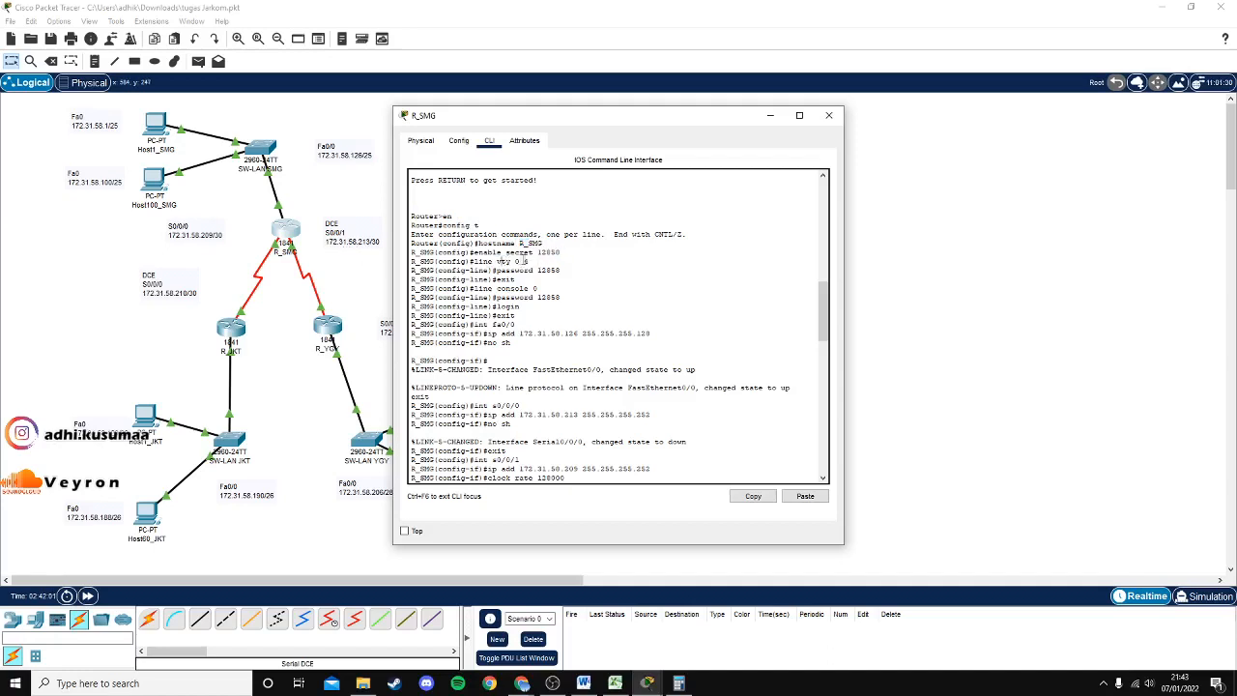
drag(513, 270, 547, 258)
click(567, 278)
scroll(568, 278, down, 1)
click(544, 249)
click(541, 261)
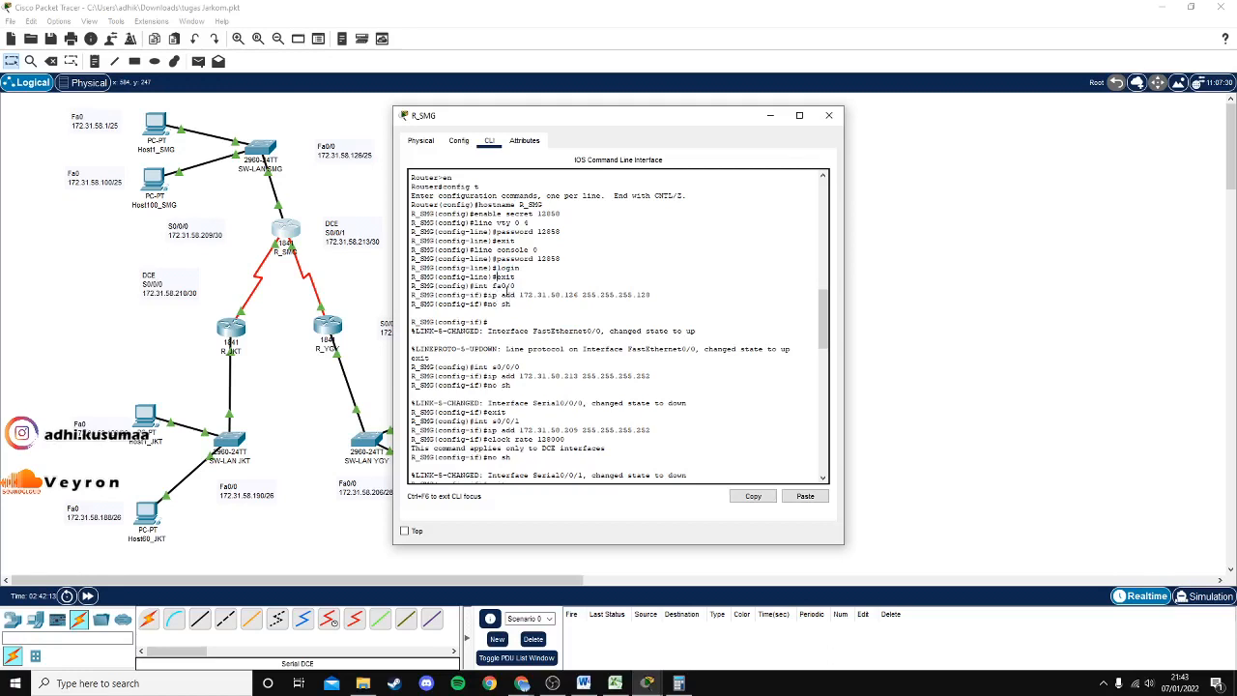
Review R_SMG's s0/0/0 interface commands, including its address and no shutdown.
scroll(571, 316, down, 2)
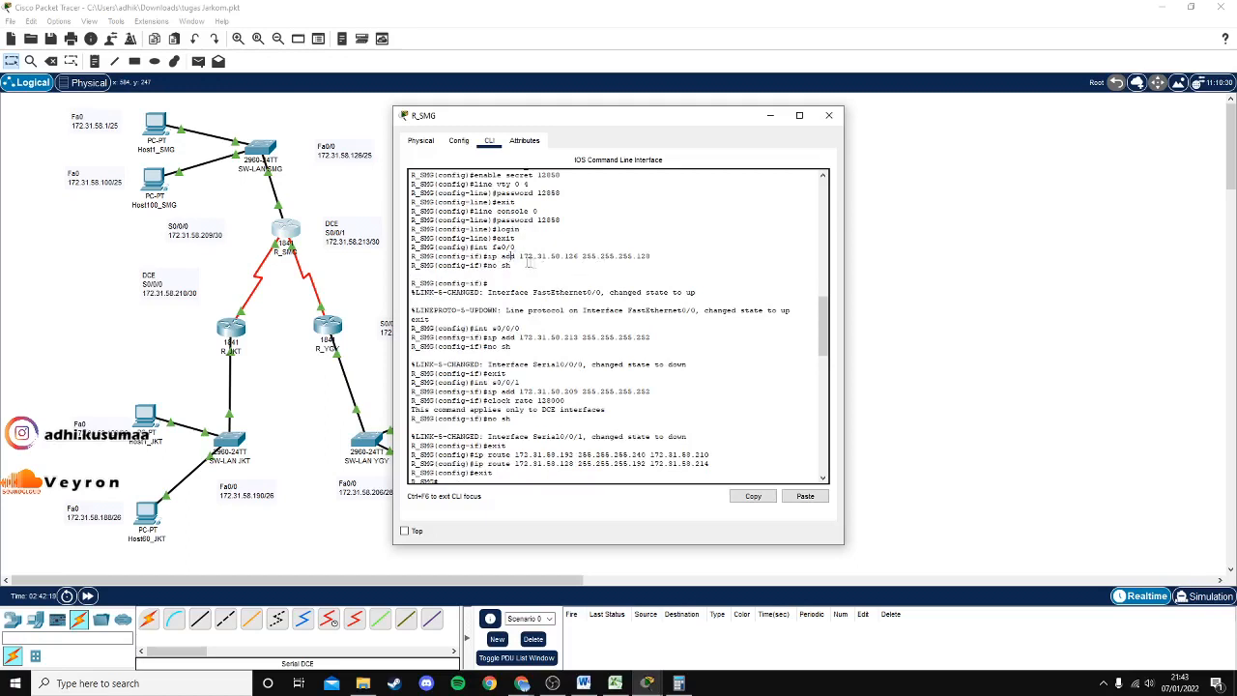
drag(527, 256, 632, 257)
drag(513, 228, 483, 230)
drag(481, 289, 498, 290)
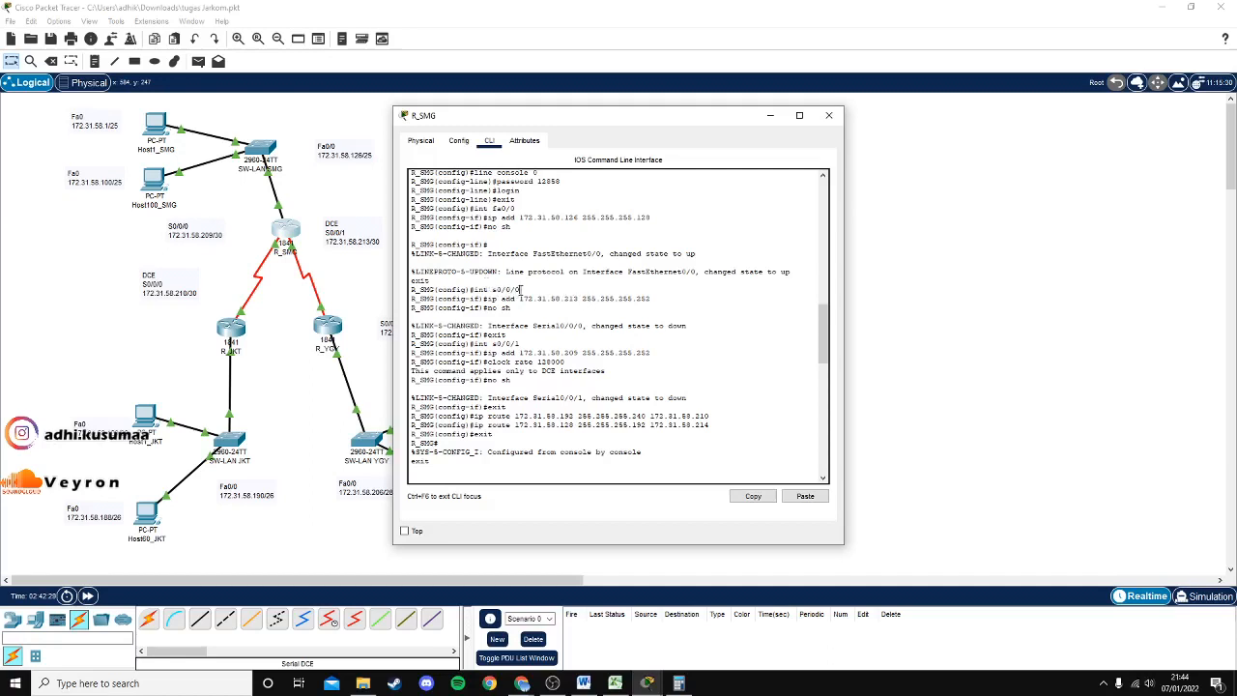
drag(530, 299, 484, 308)
click(535, 353)
Review the s0/0/1 address, clock rate 128000 and first static route, then close R_SMG's window.
scroll(530, 345, down, 2)
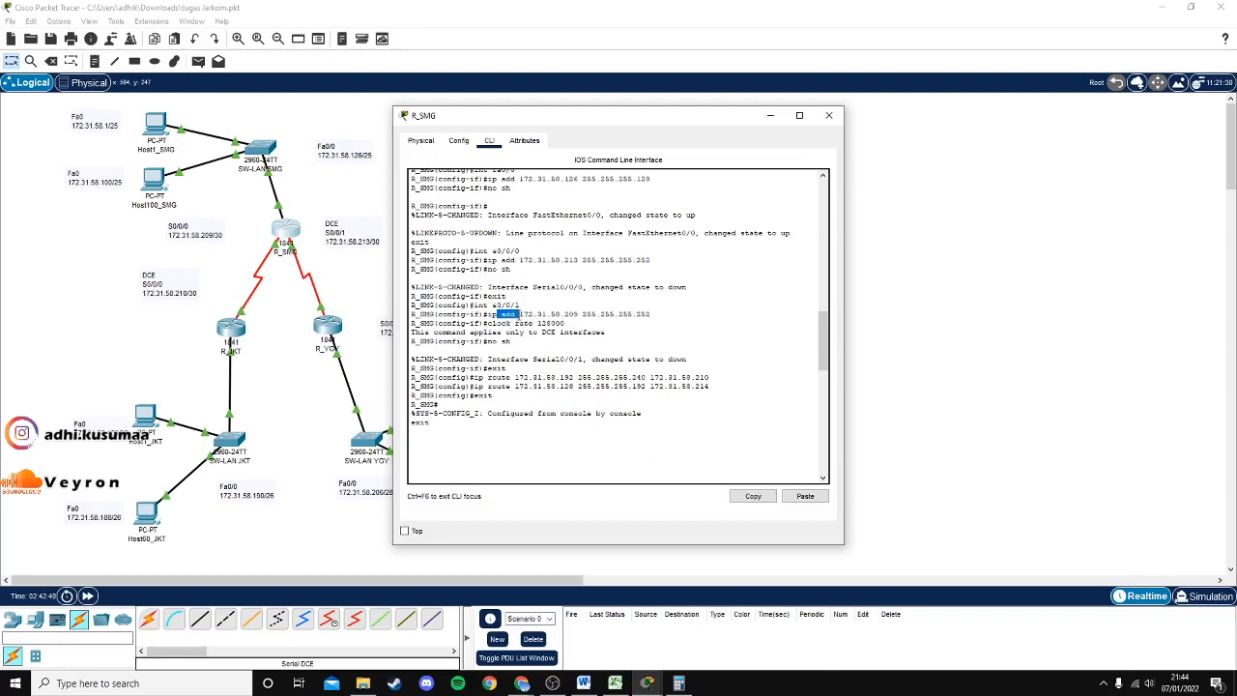
drag(565, 317, 595, 327)
click(604, 327)
click(653, 321)
drag(566, 323, 499, 341)
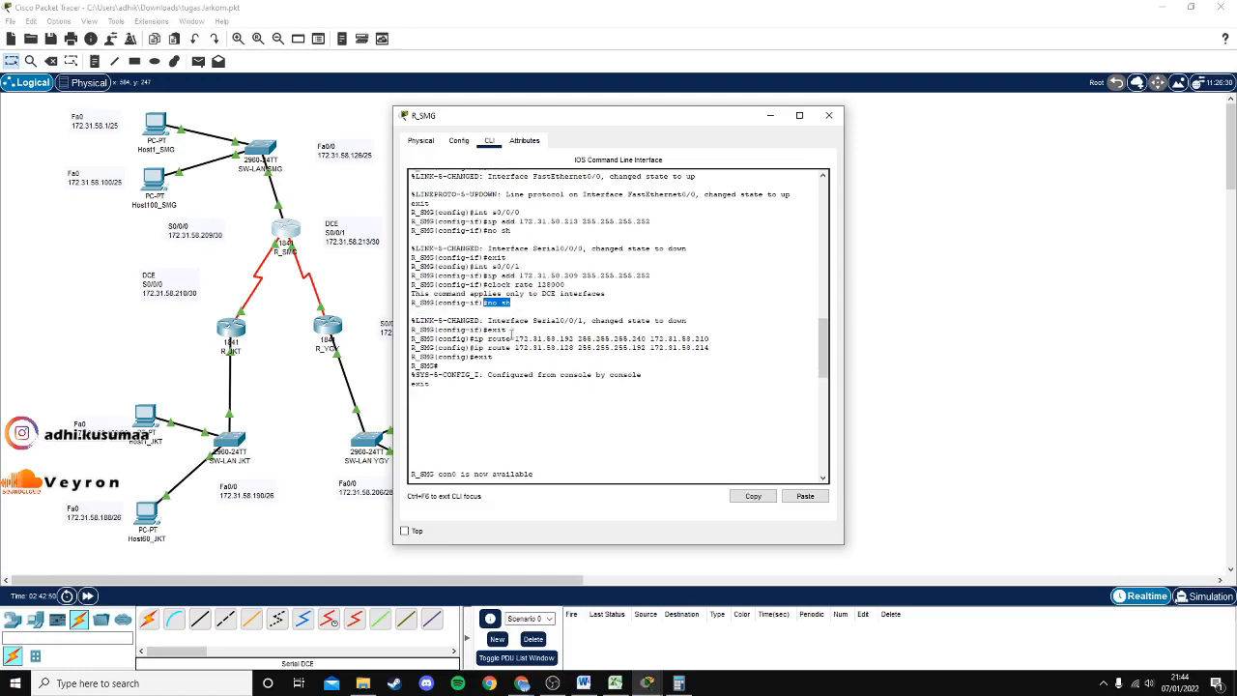
click(491, 339)
drag(472, 340, 539, 339)
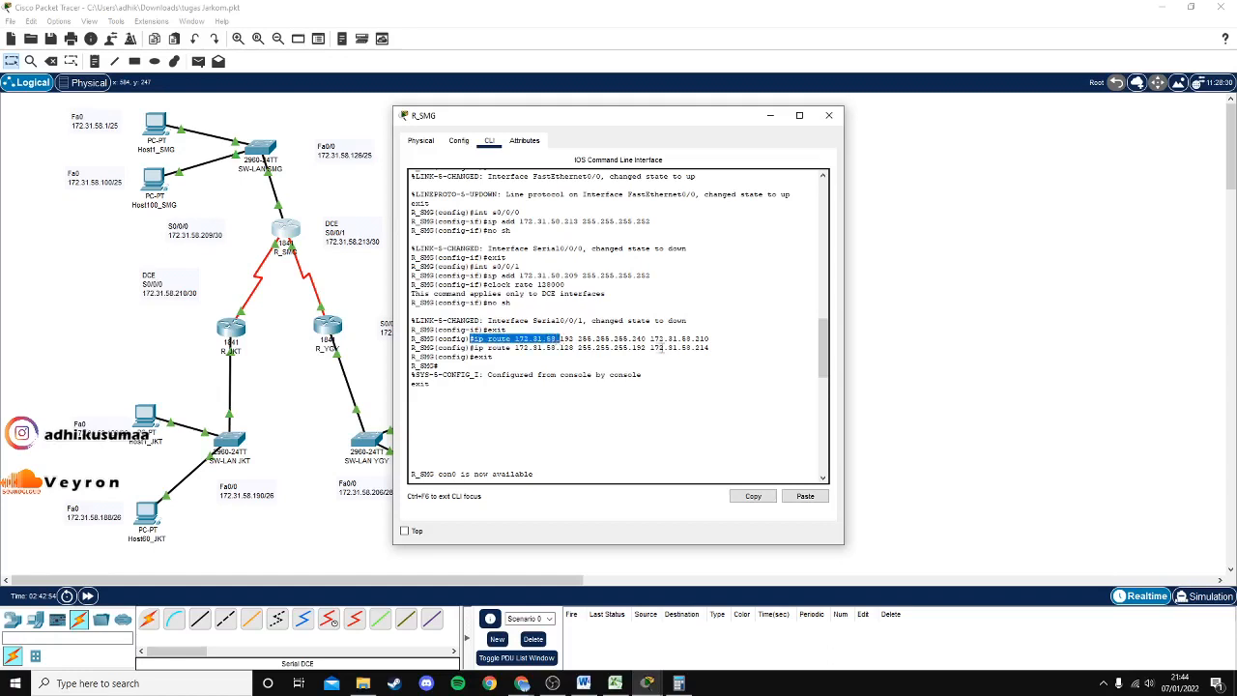
click(700, 343)
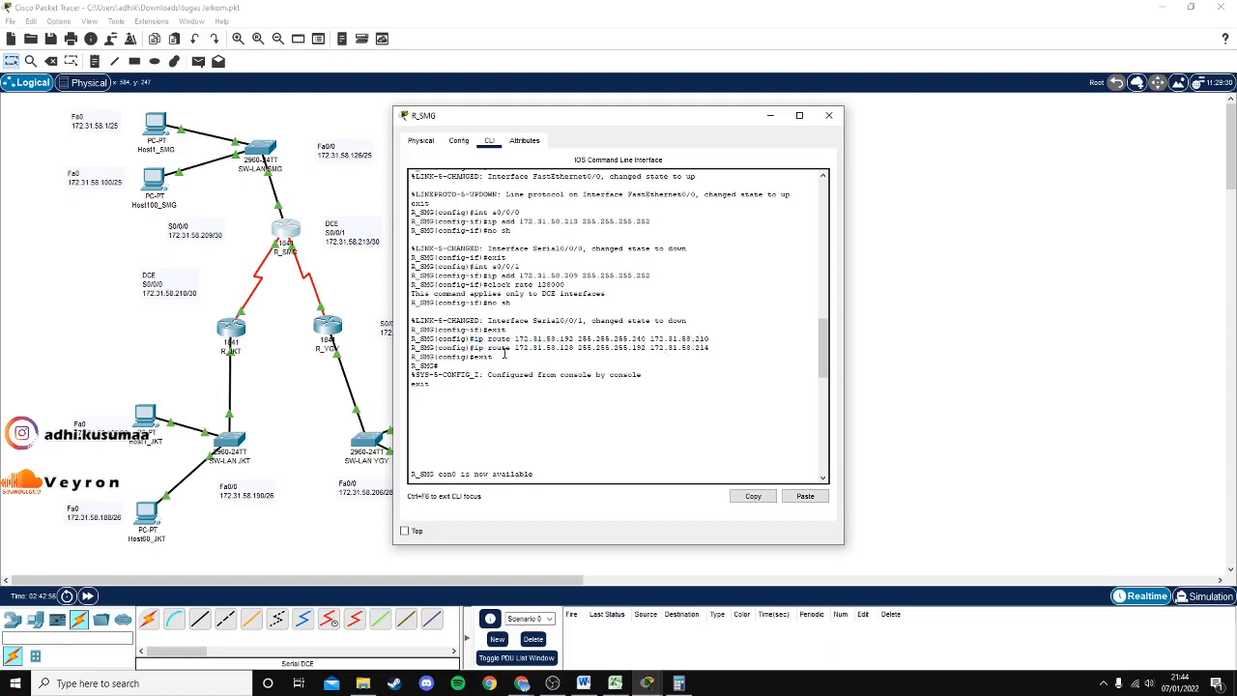
click(827, 116)
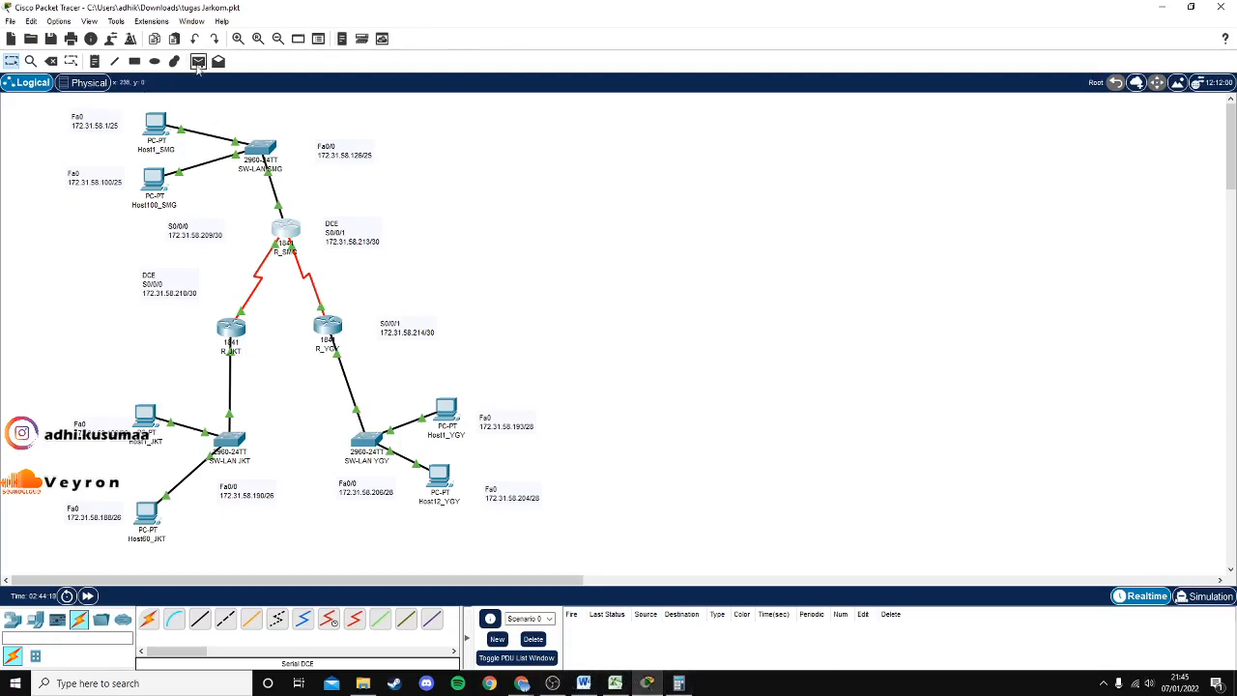
Send a simple PDU from Host1_JKT to Host60_JKT and confirm it succeeds.
click(197, 62)
mouse_move(151, 442)
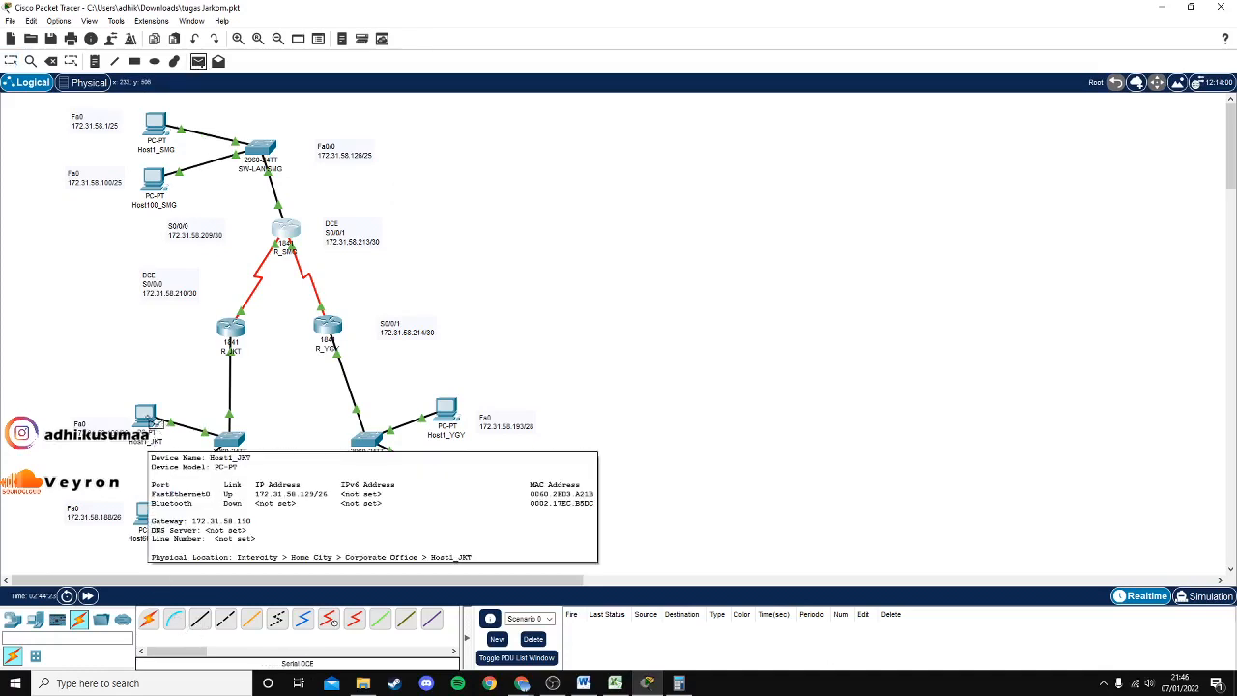
click(151, 421)
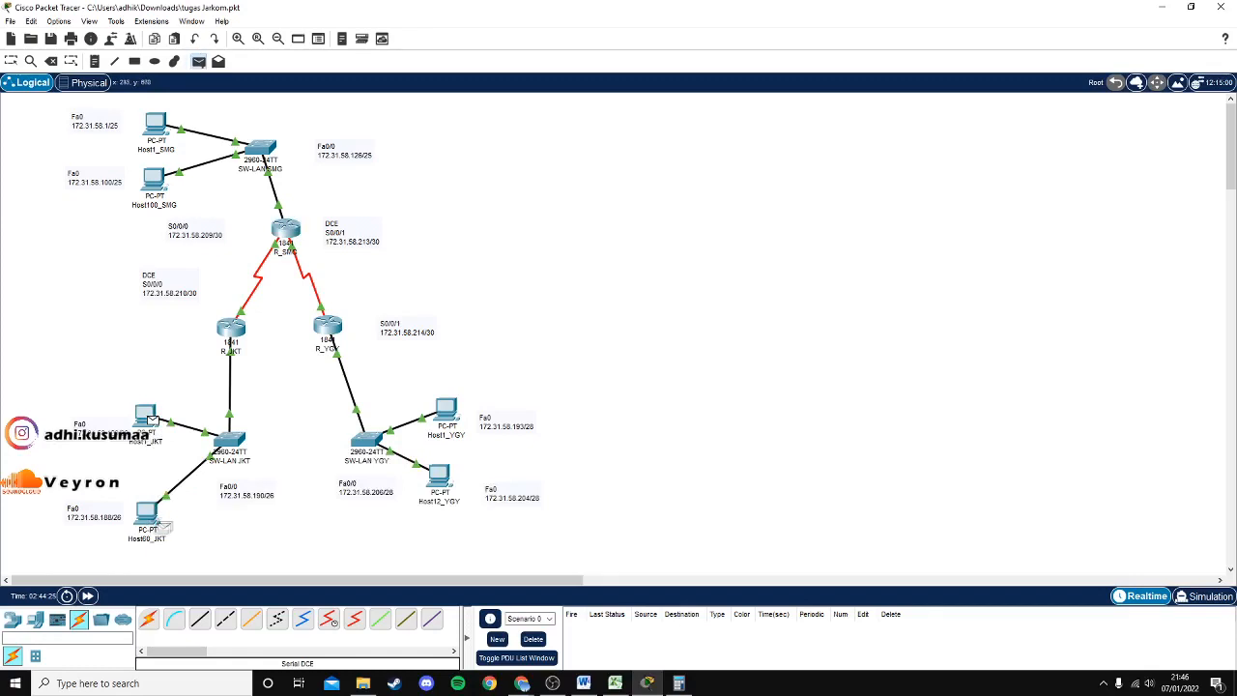
click(148, 512)
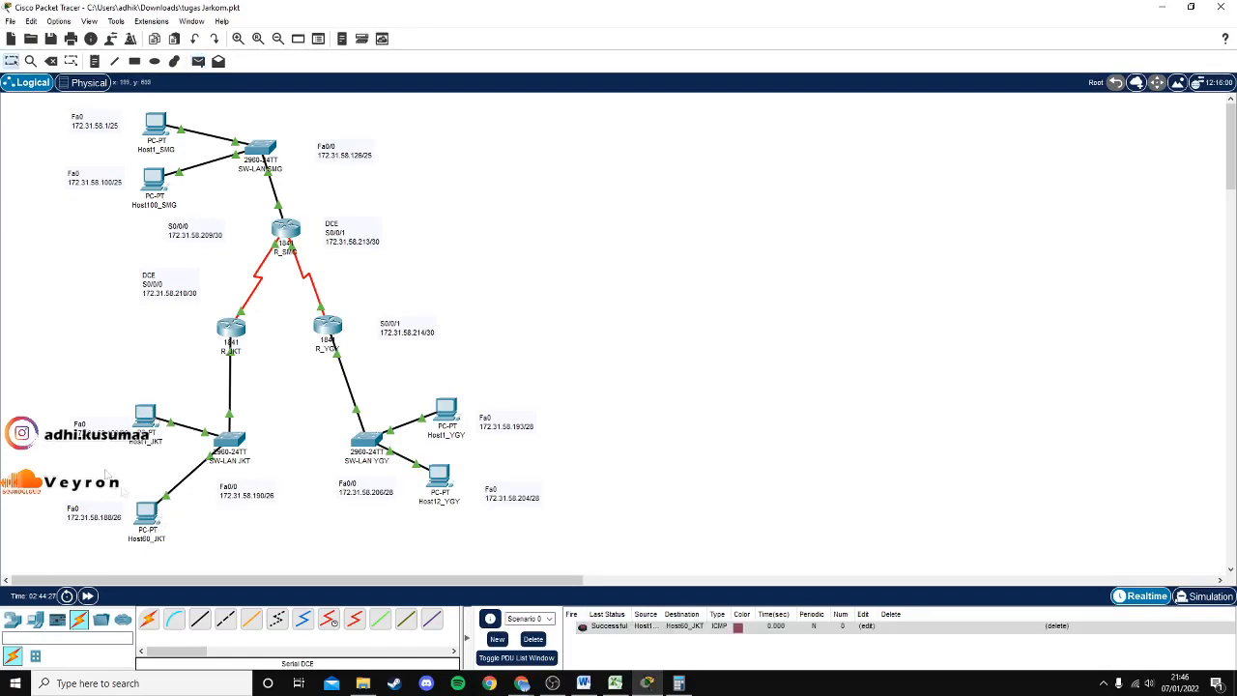
click(605, 628)
Send simple PDUs from Host1_JKT to Host1_YGY and to Host12_YGY.
click(198, 64)
click(150, 423)
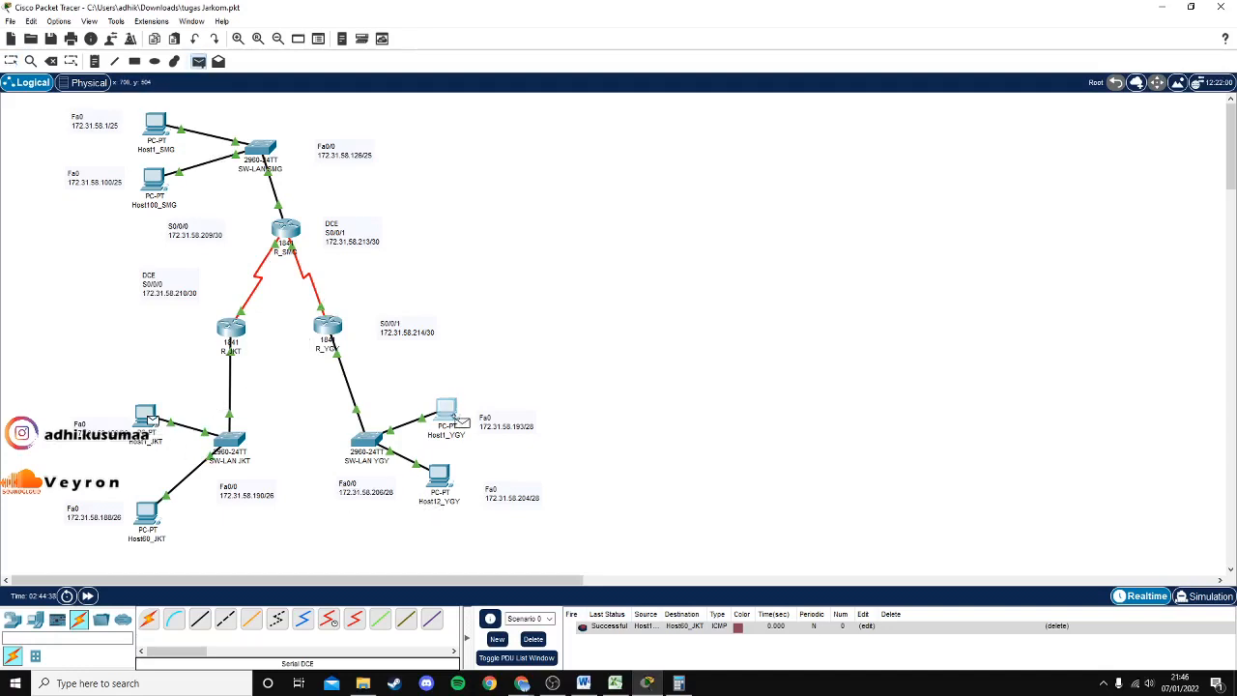
click(446, 412)
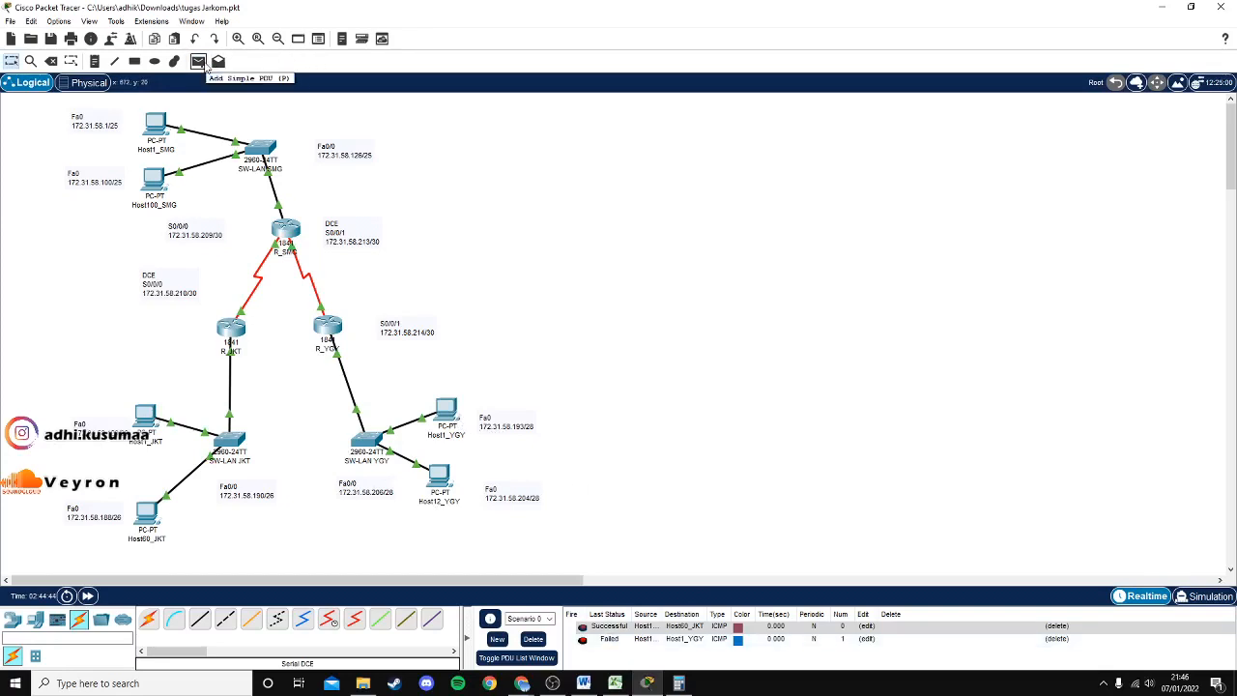
click(199, 63)
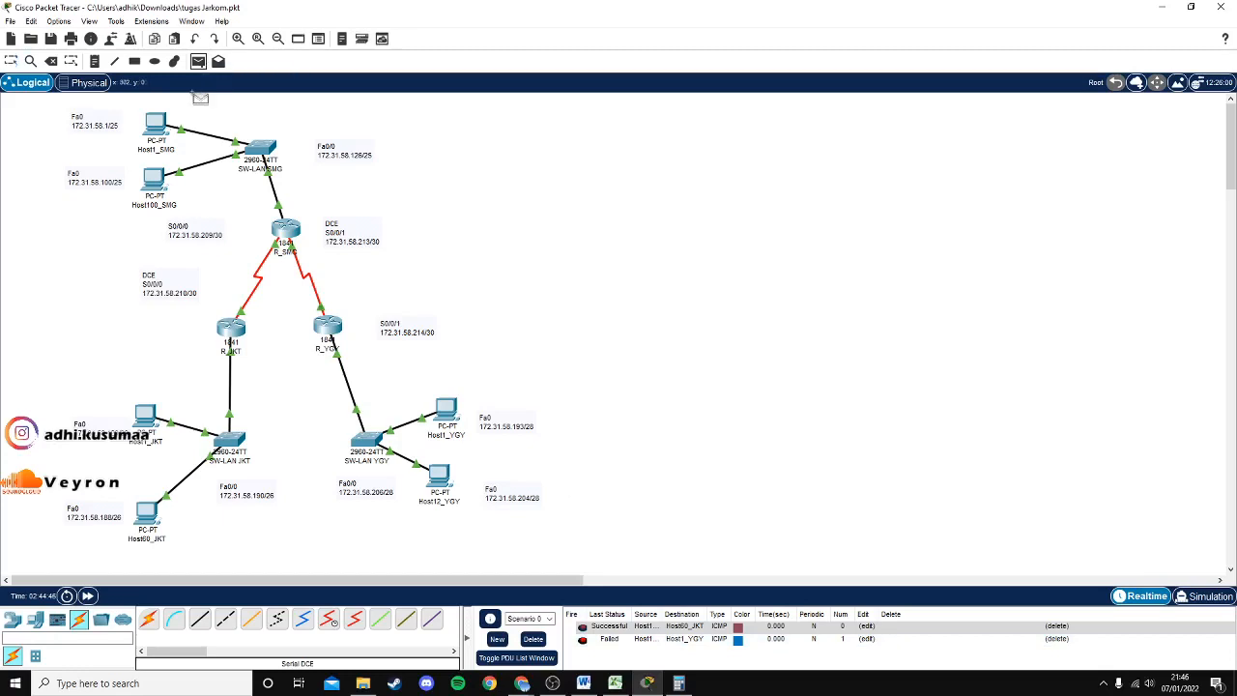
click(149, 416)
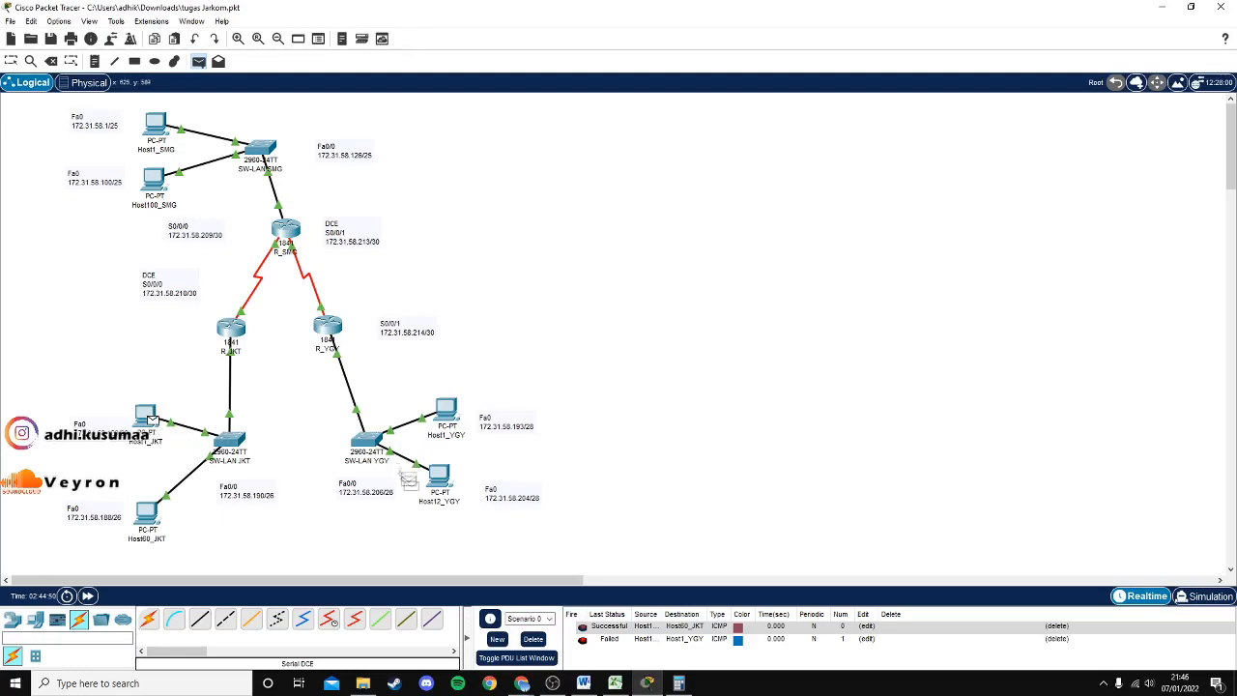
click(438, 474)
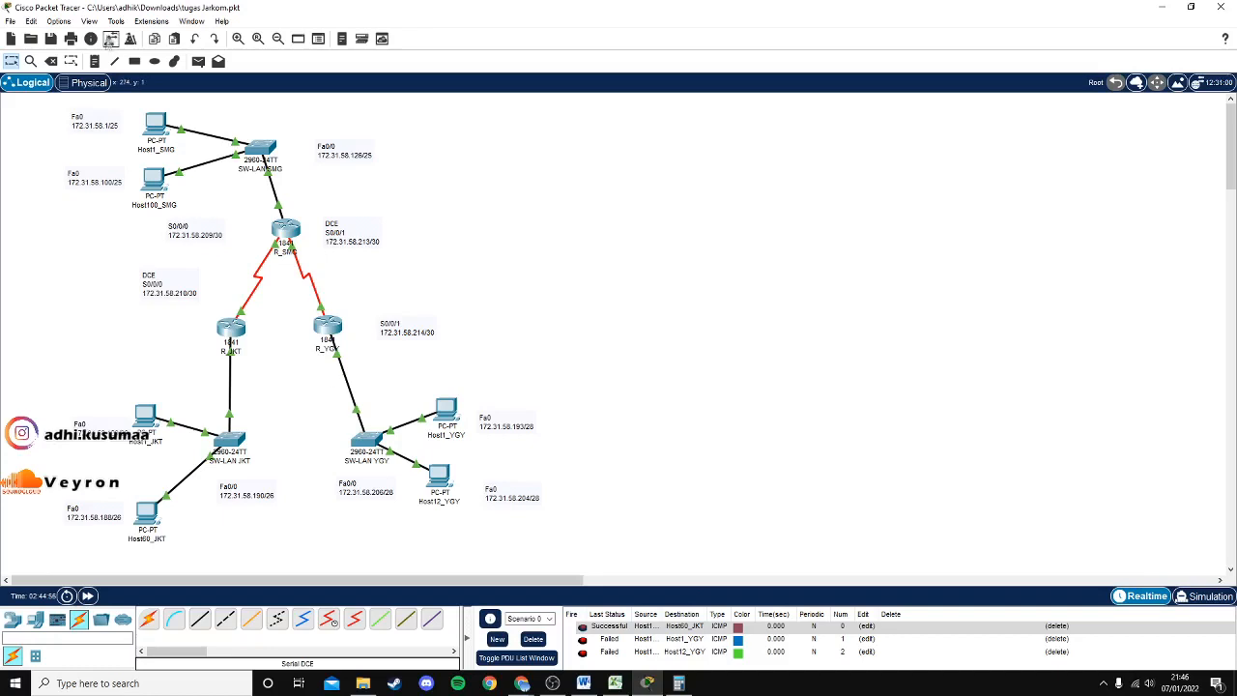
Send simple PDUs to Host1_SMG from Host60_JKT and from Host100_SMG.
click(197, 62)
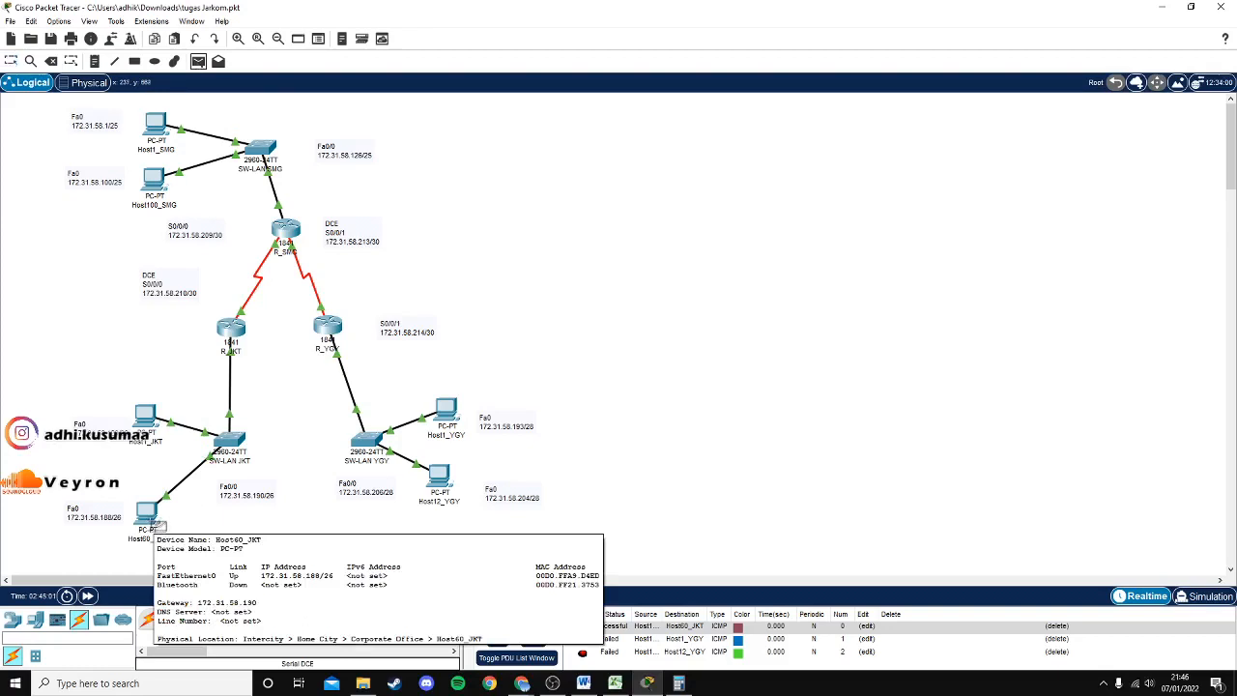
click(148, 515)
click(156, 125)
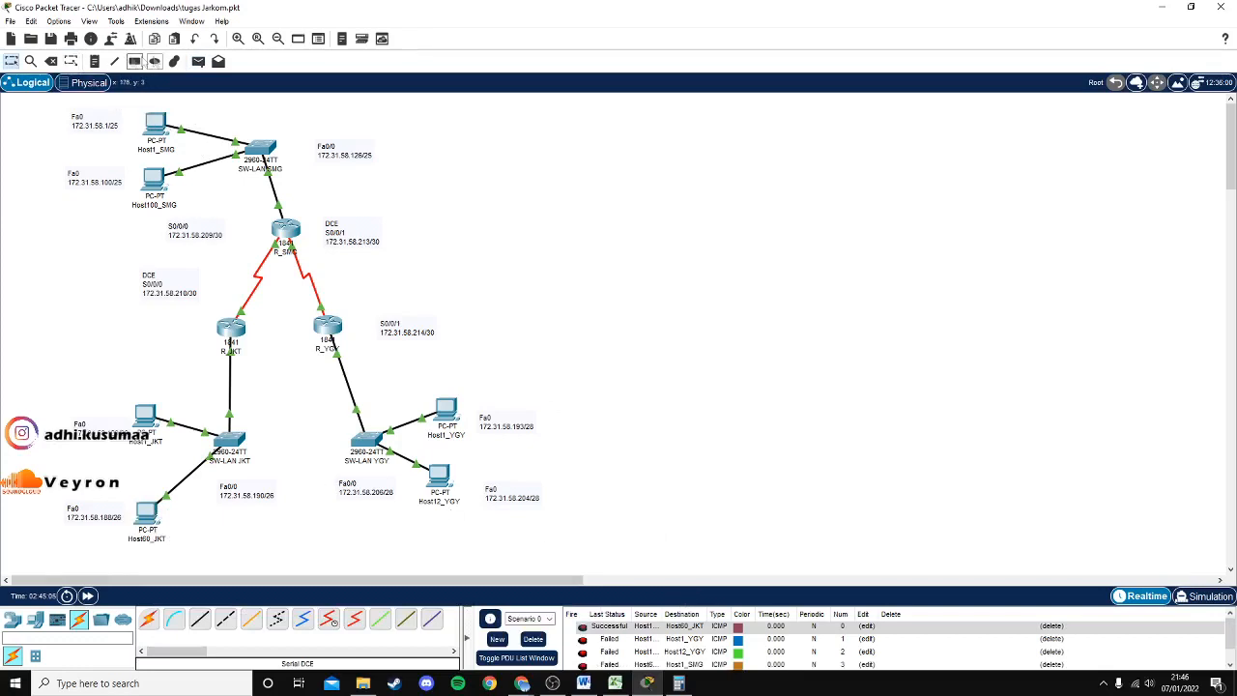
click(199, 60)
click(155, 180)
click(157, 127)
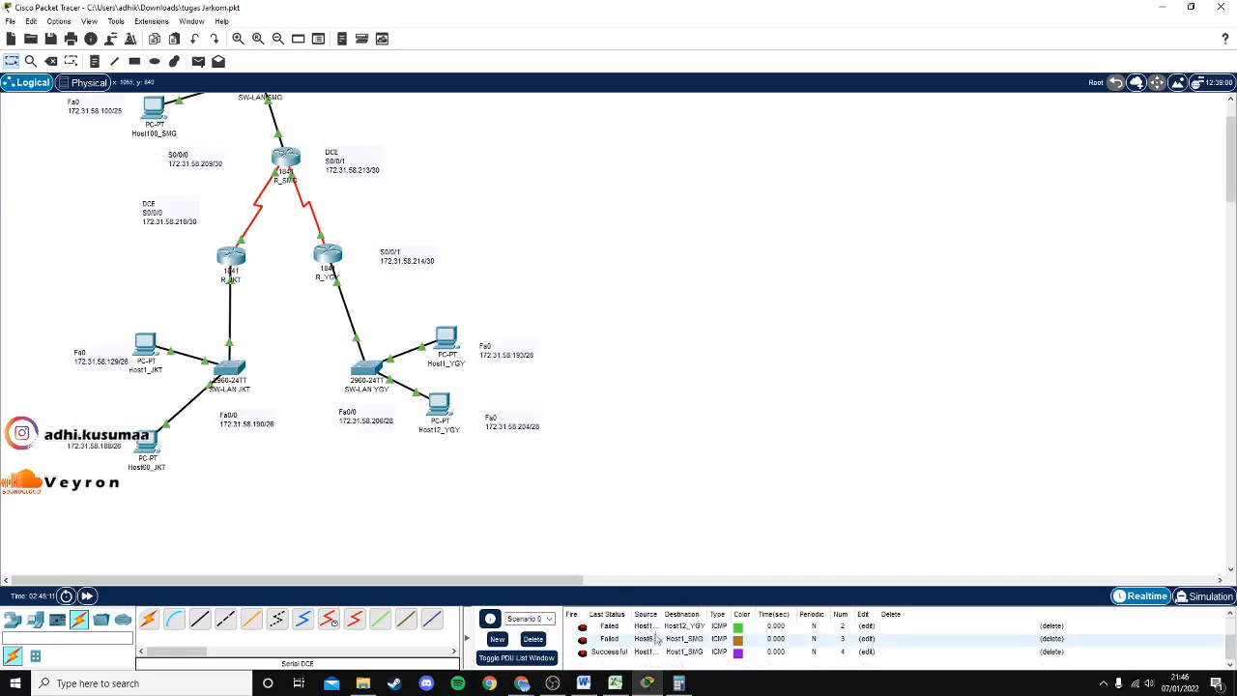
scroll(694, 633, up, 1)
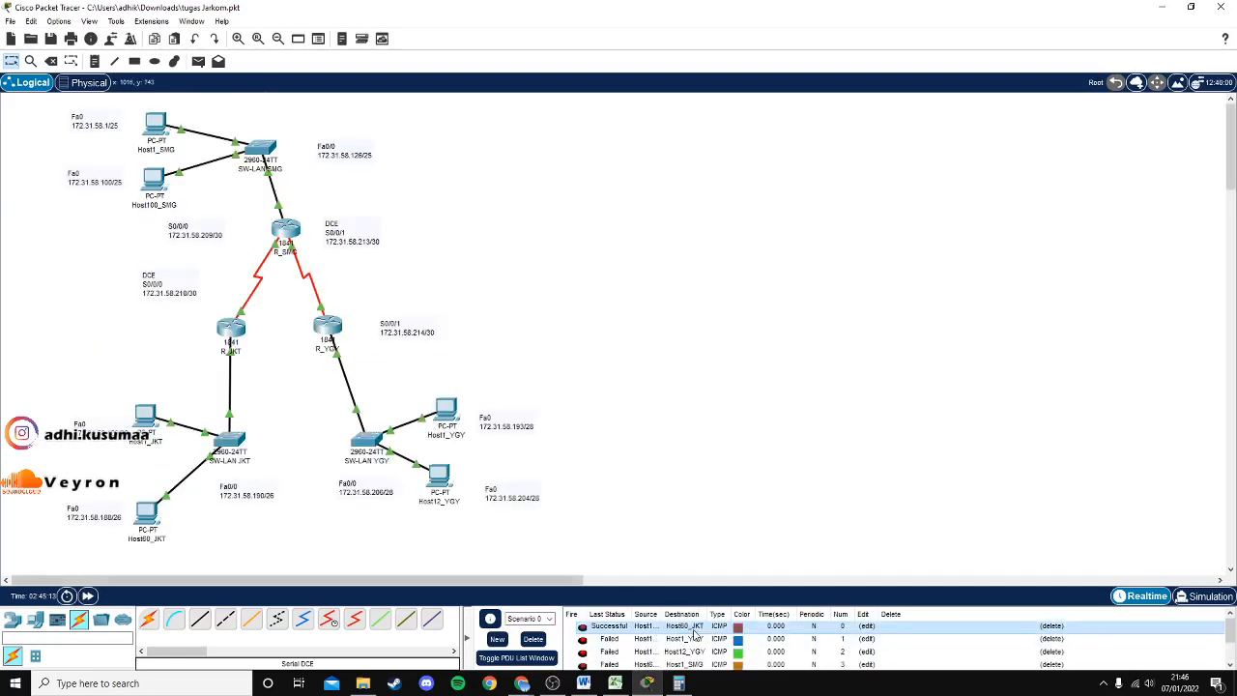
scroll(694, 633, down, 1)
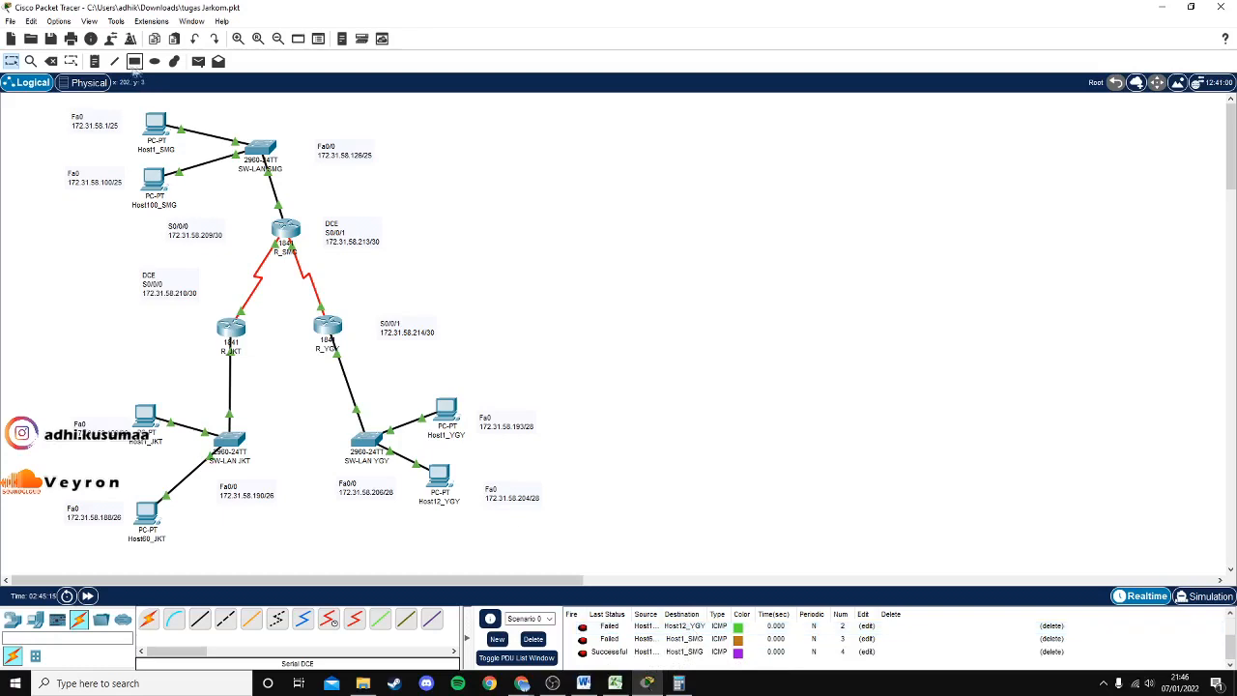
Send a simple PDU from Host1_YGY to Host12_YGY, and another ping to Host1_YGY.
click(198, 61)
click(462, 422)
click(440, 483)
scroll(628, 655, up, 2)
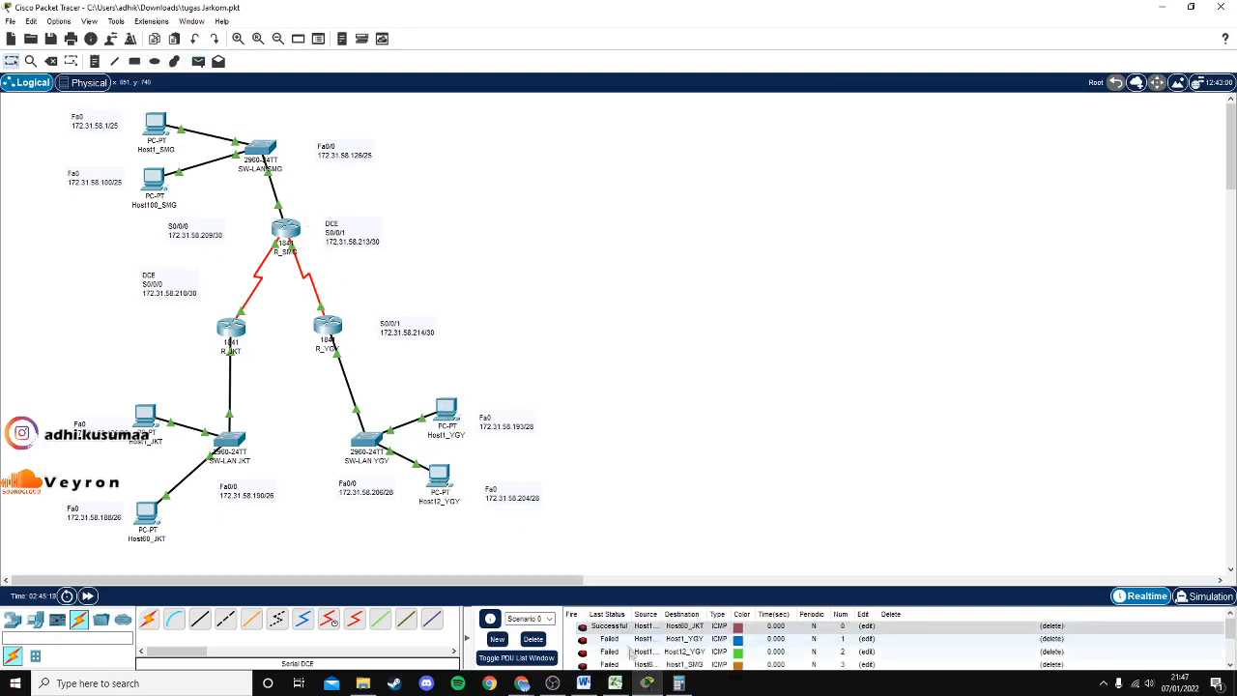
scroll(630, 655, down, 3)
scroll(644, 647, up, 3)
scroll(644, 648, down, 3)
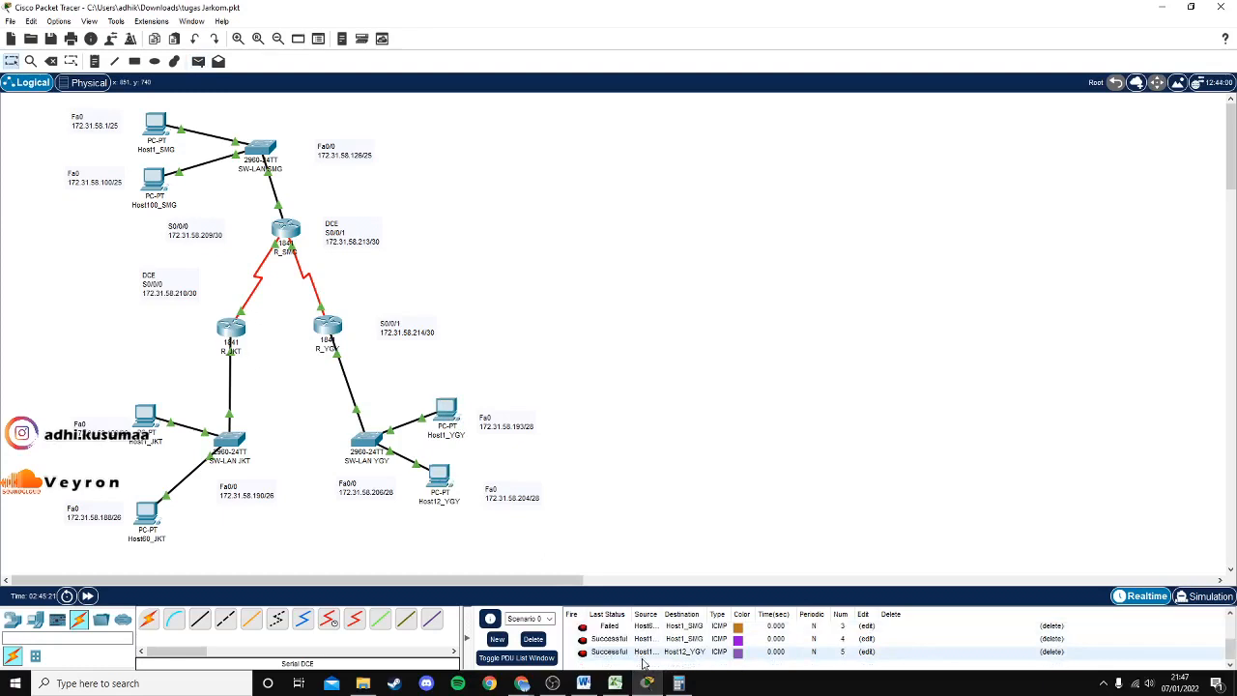
scroll(644, 655, up, 3)
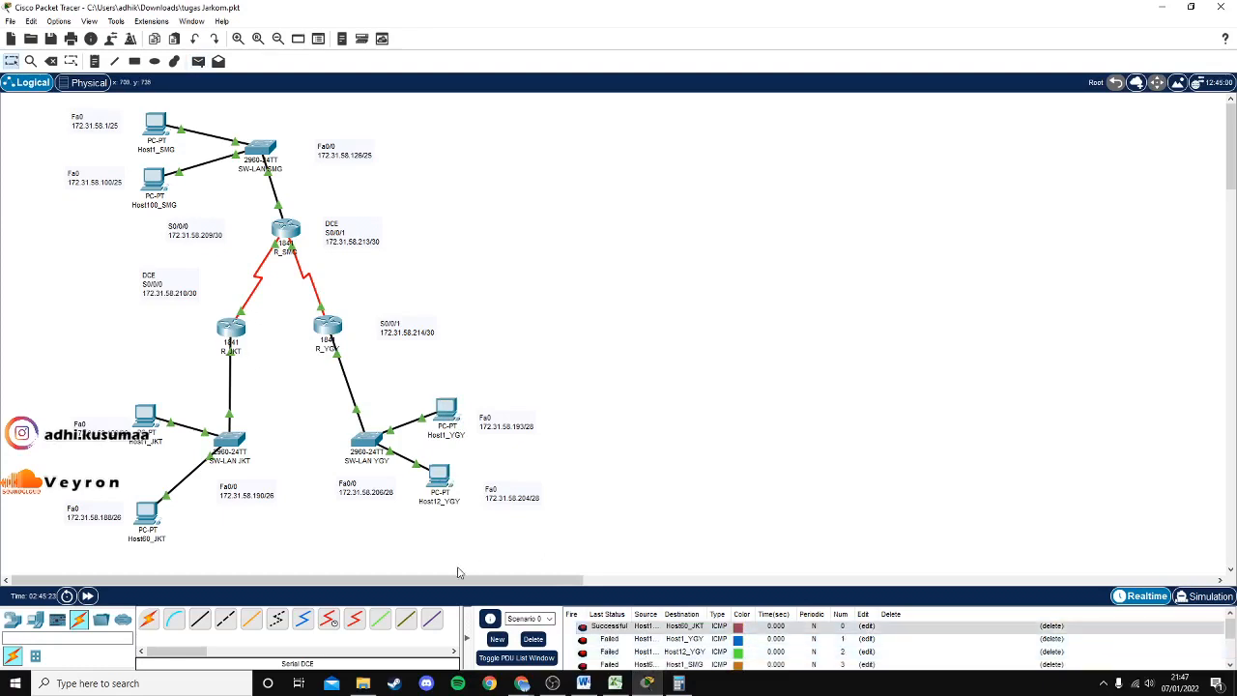
scroll(667, 652, down, 3)
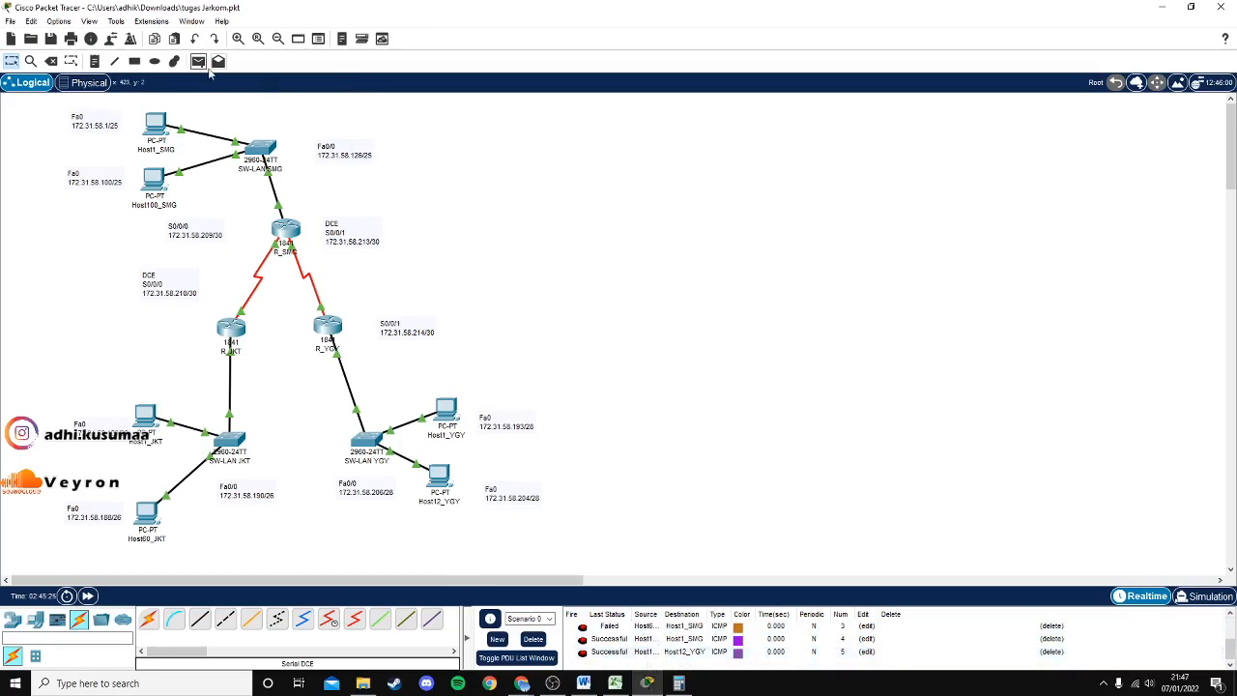
click(197, 61)
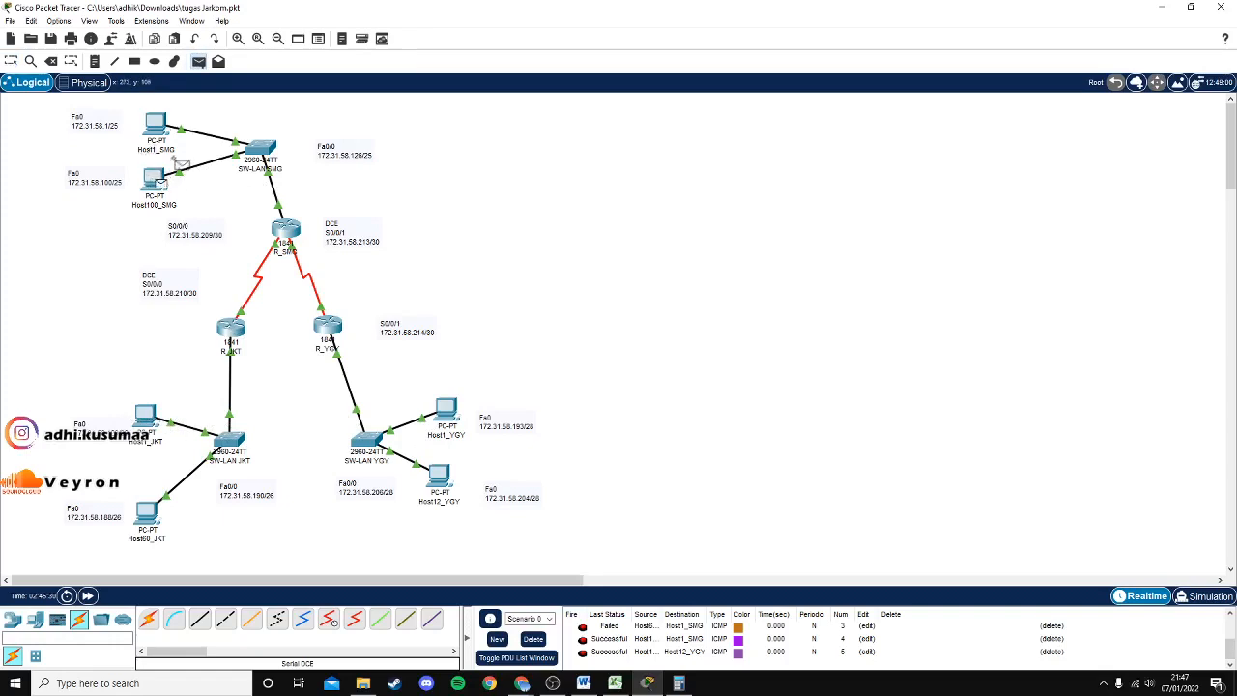
click(445, 413)
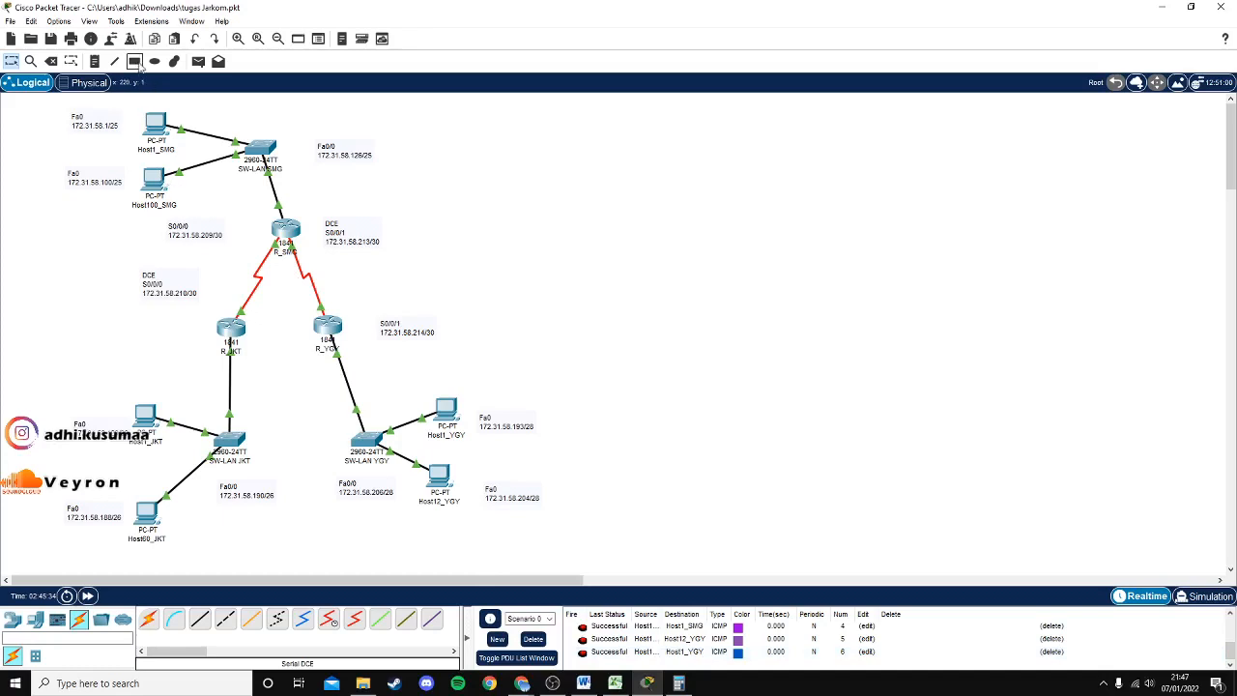
Send simple PDUs from Host1_SMG to Host1_JKT and from Host1_YGY to Host60_JKT.
click(198, 61)
click(158, 125)
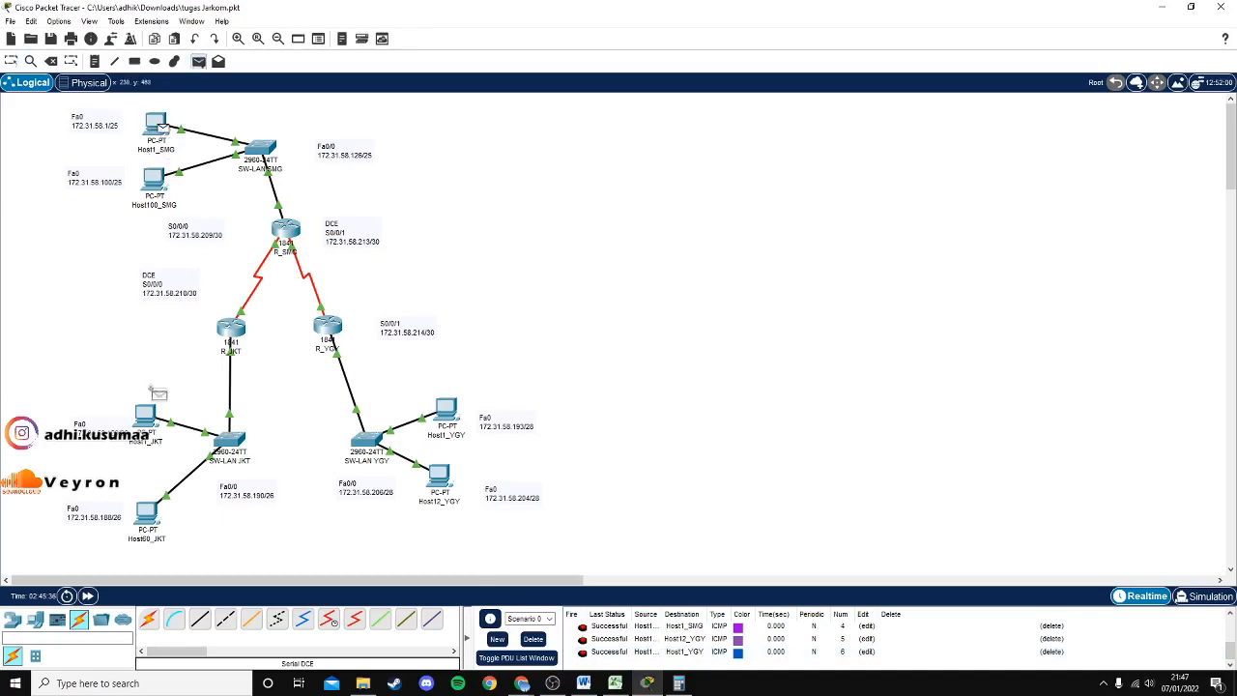
click(153, 428)
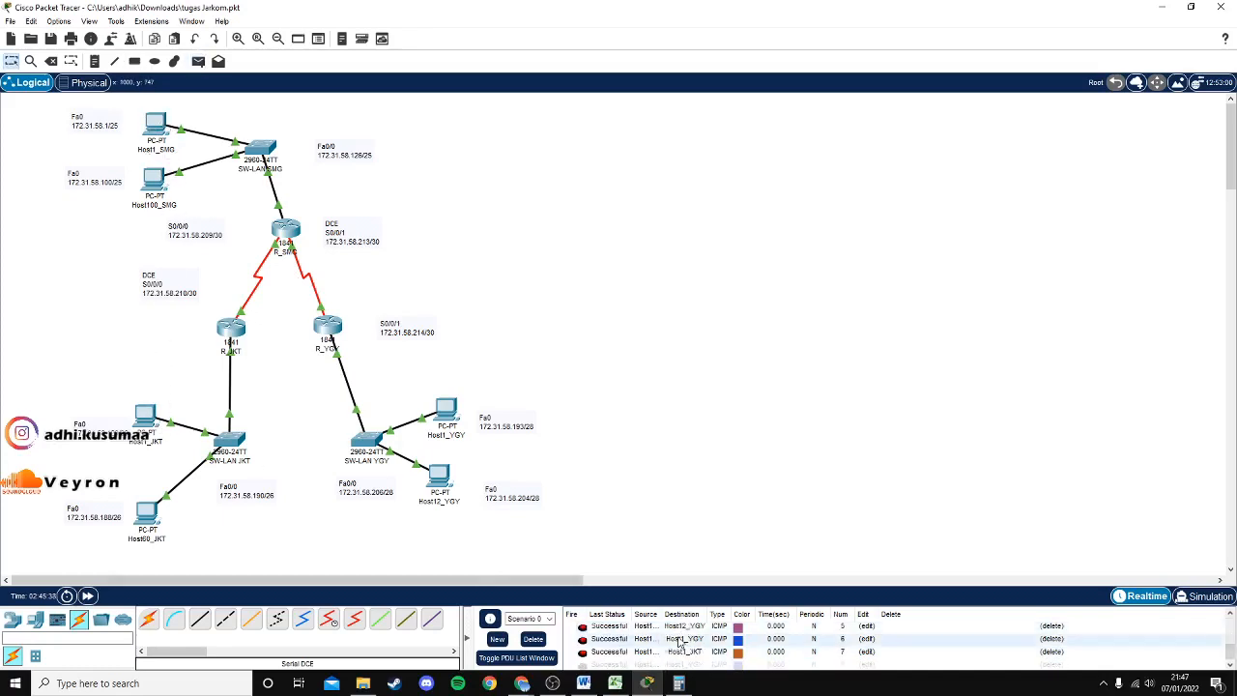
click(198, 61)
click(446, 409)
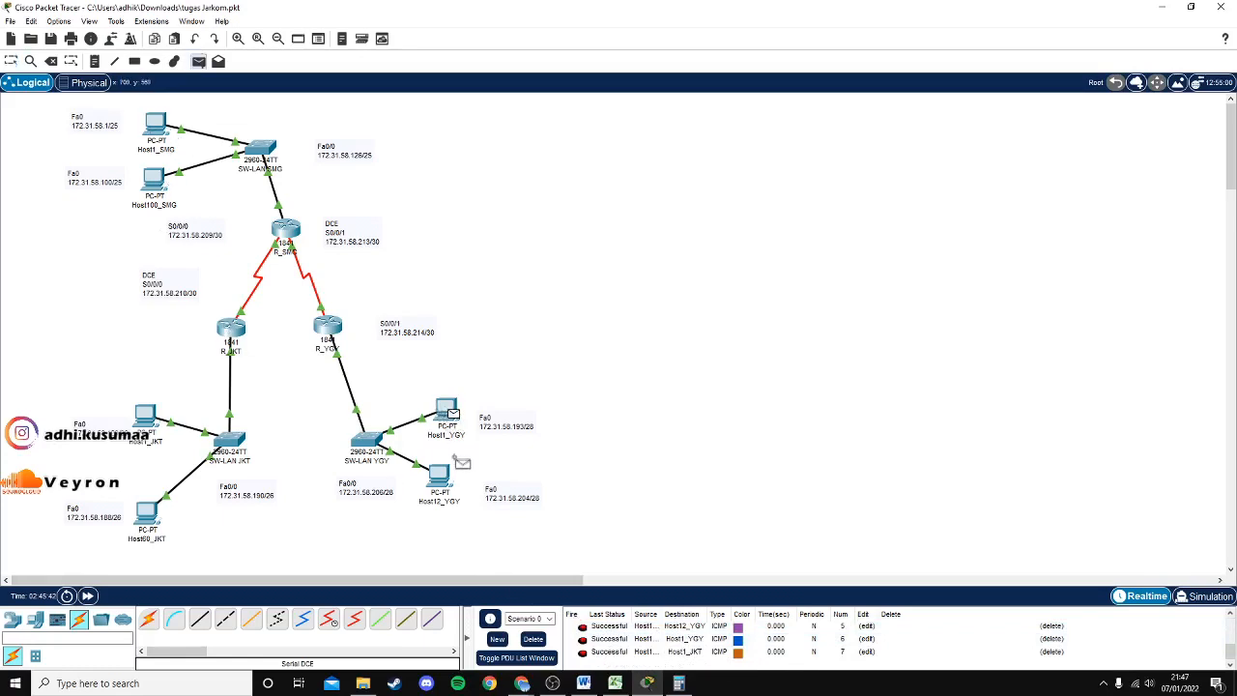
click(150, 508)
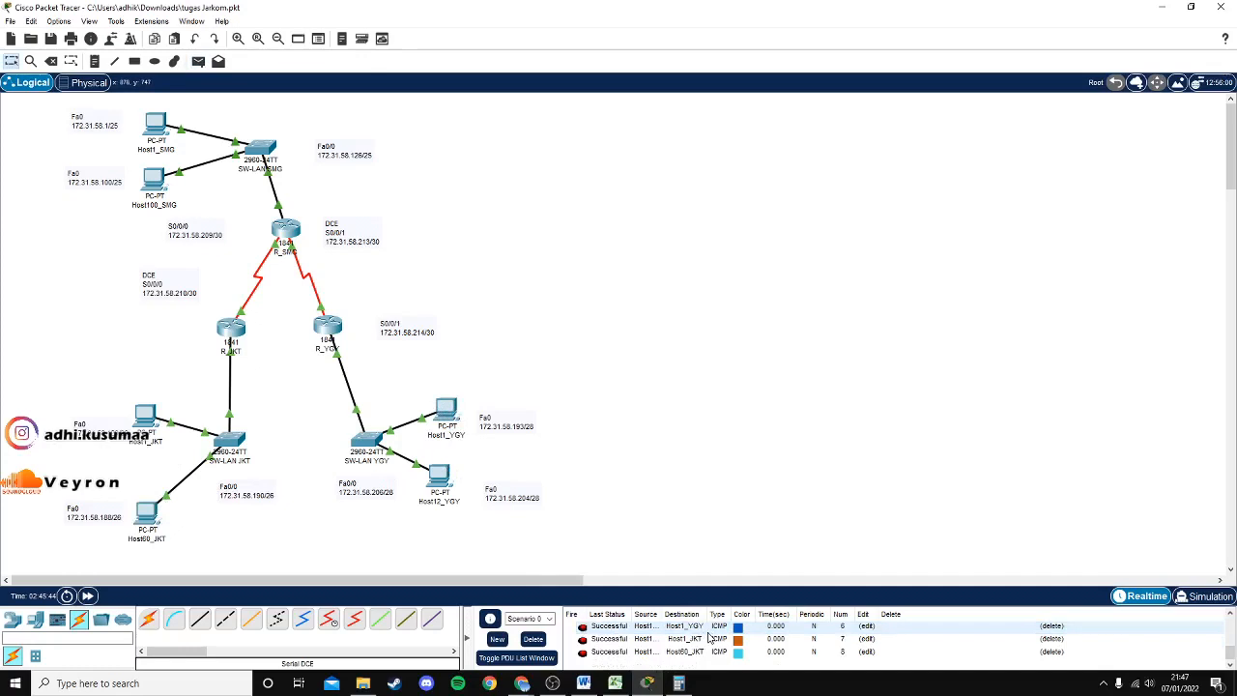
scroll(710, 637, up, 3)
scroll(710, 646, down, 3)
Send simple PDUs from Host12_YGY to Host1_YGY and Host1_SMG to Host100_SMG, then check the PDU list.
click(198, 61)
click(436, 478)
click(448, 421)
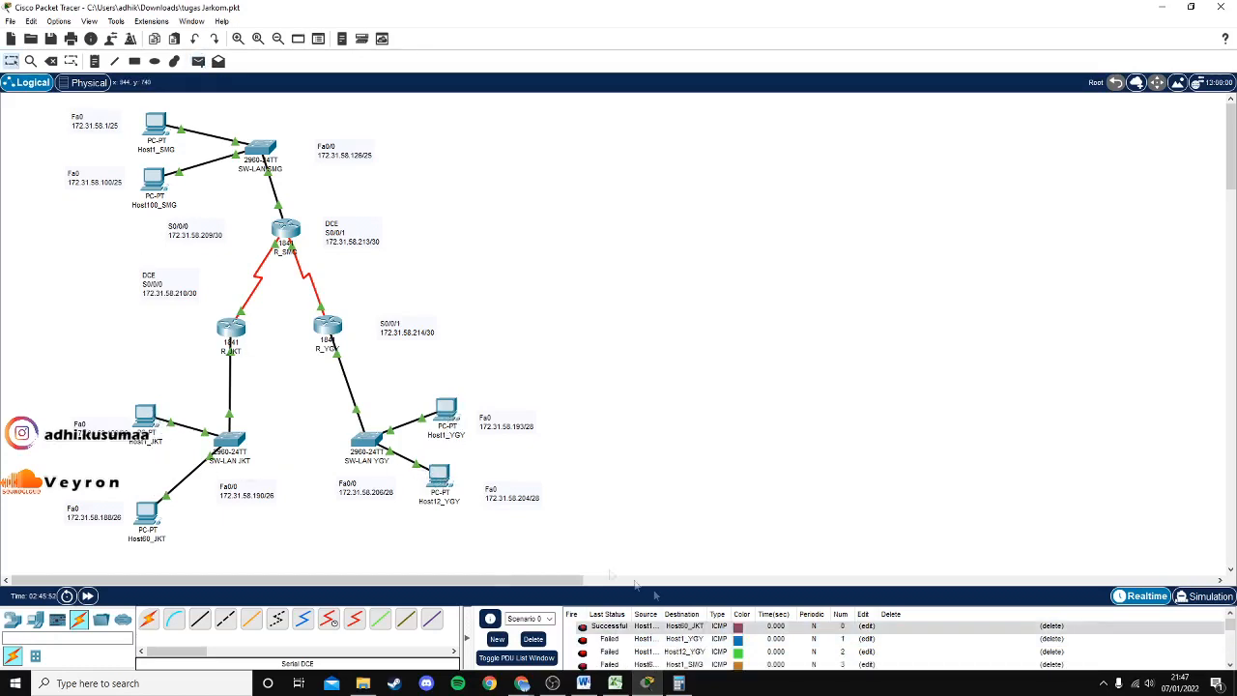
scroll(688, 632, down, 3)
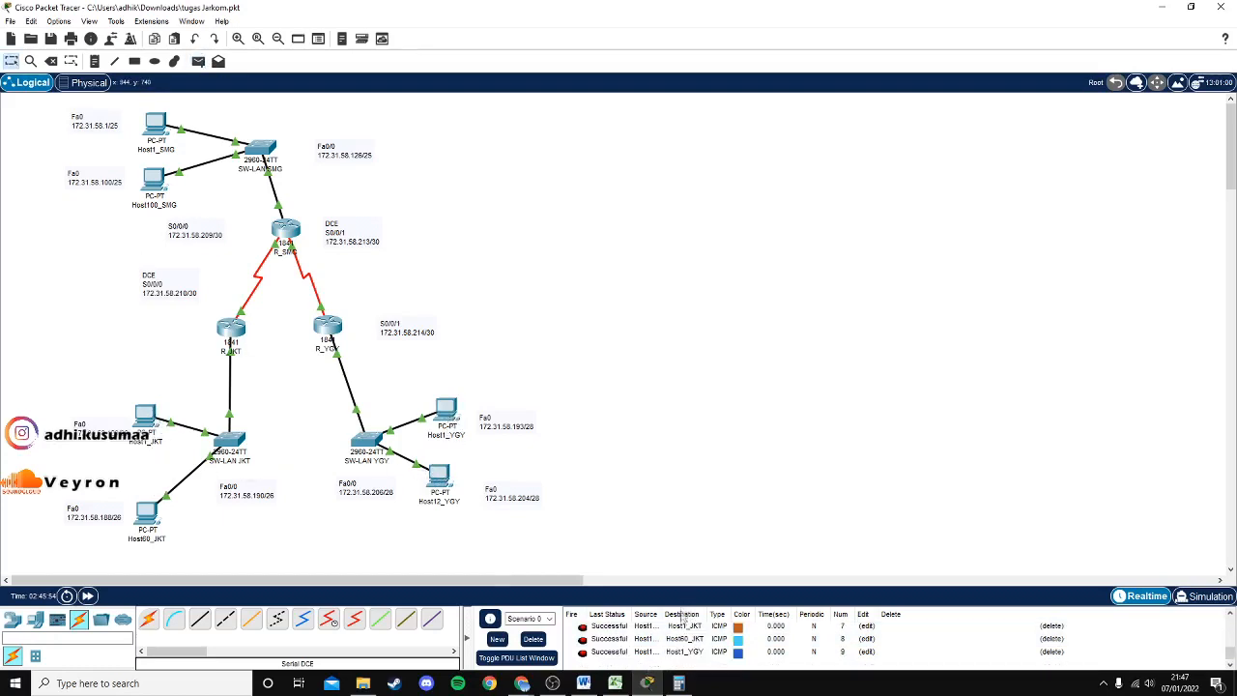
click(198, 61)
click(155, 124)
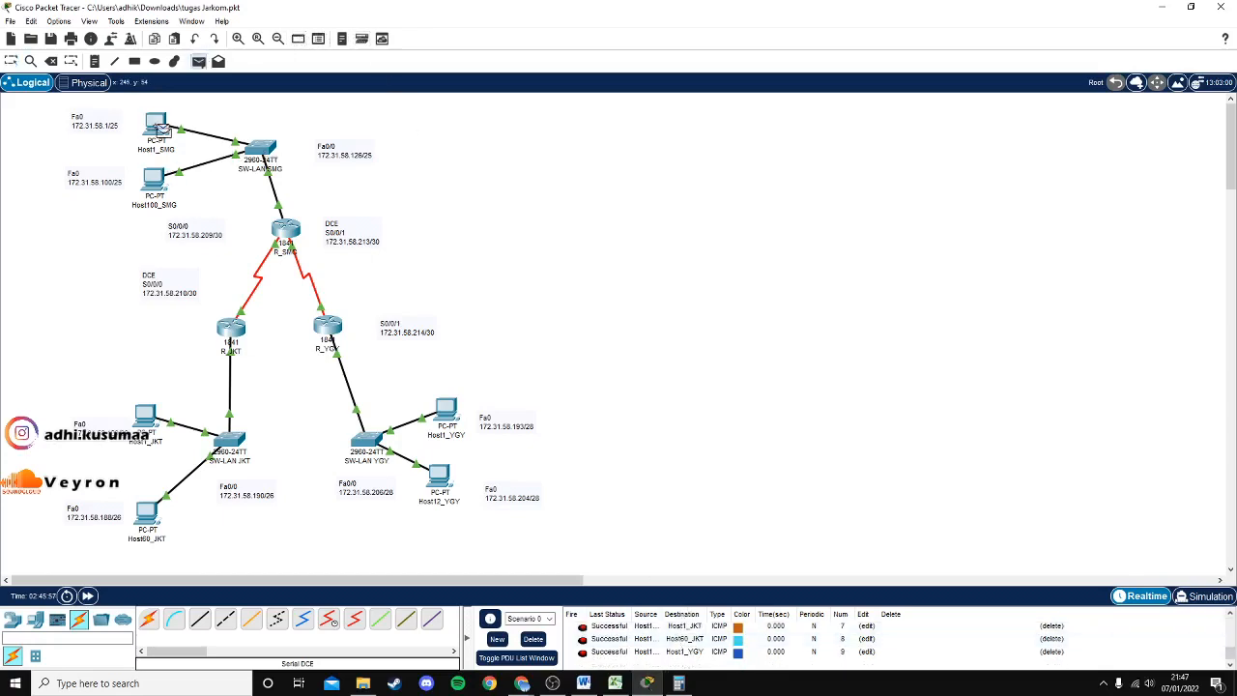
click(158, 178)
scroll(428, 515, right, 5)
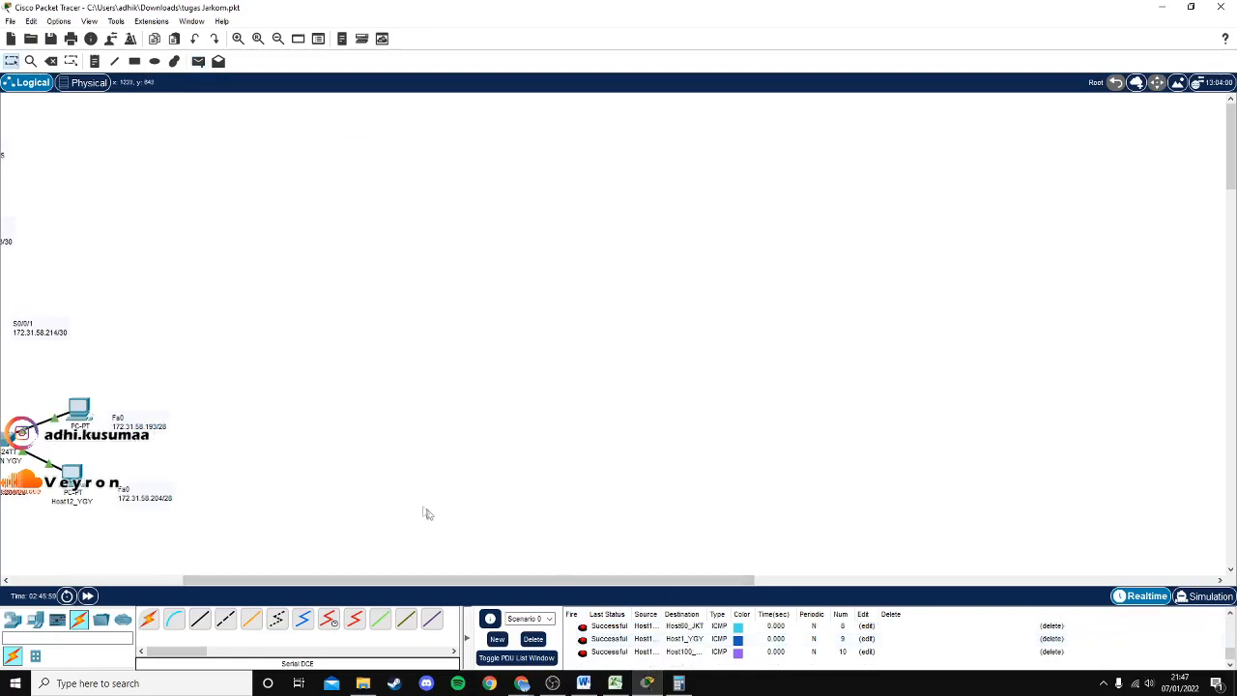
drag(426, 579, 193, 556)
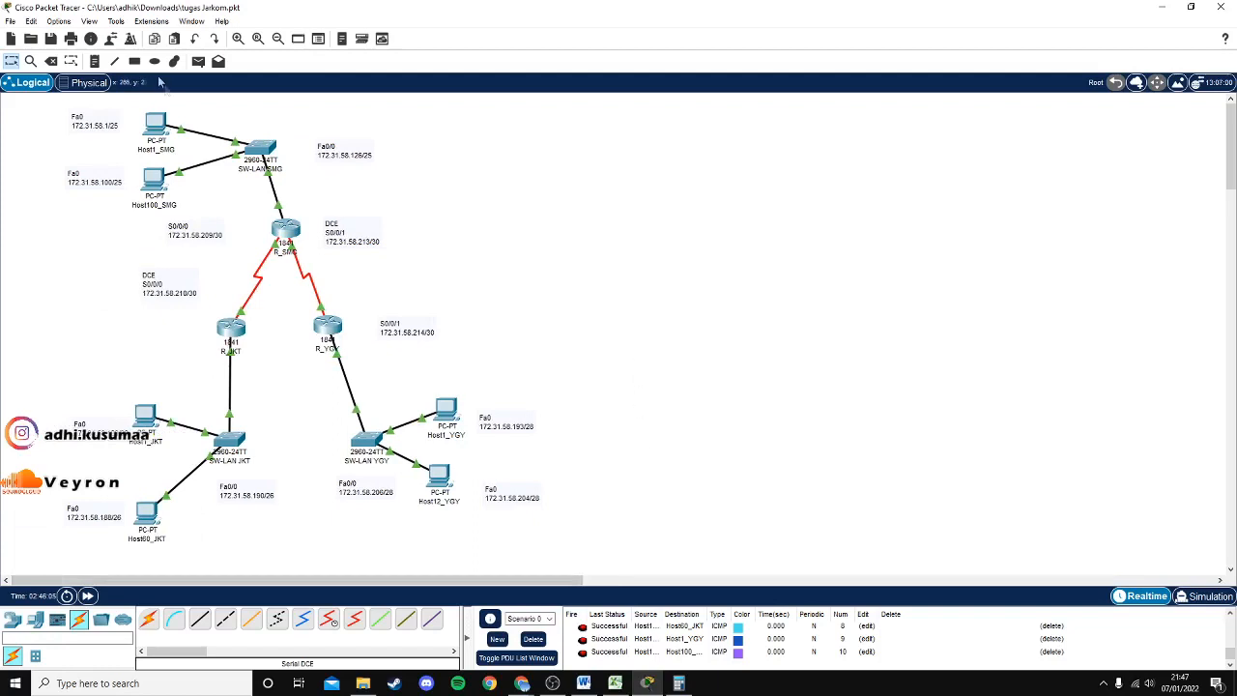
Send simple PDUs from Host1_YGY to Host1_JKT and from Host60_JKT to Host12_YGY.
click(198, 61)
click(444, 411)
click(150, 416)
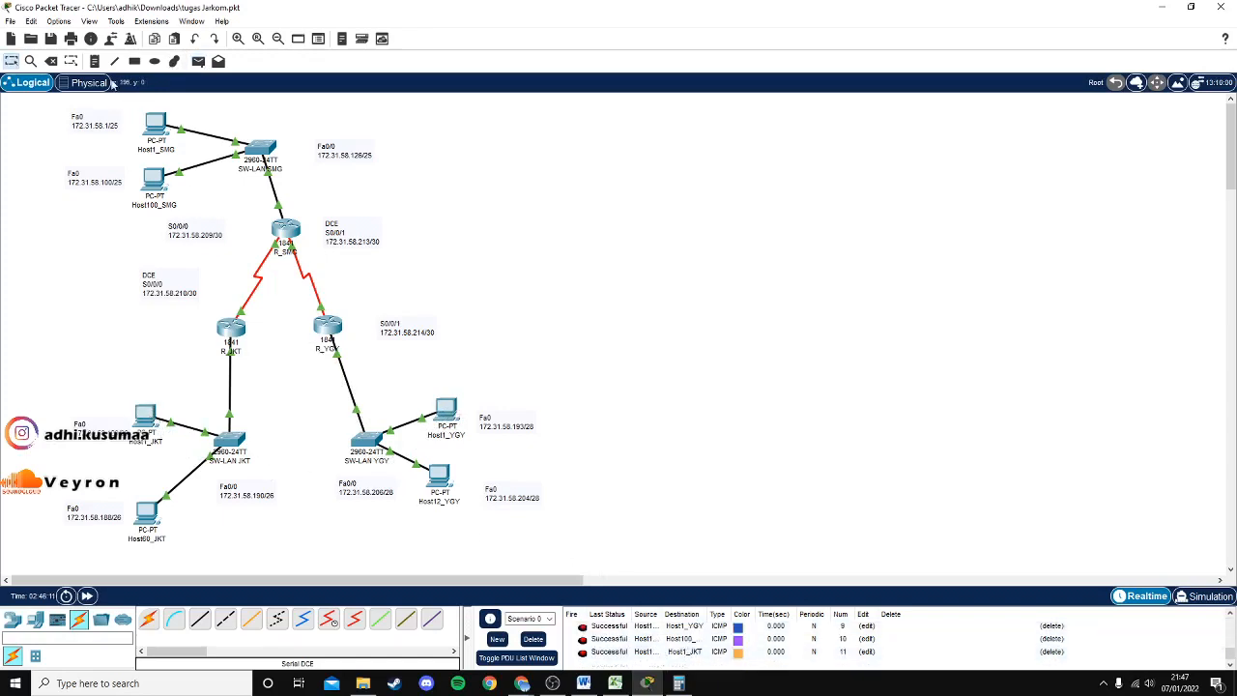
click(197, 61)
click(147, 514)
click(432, 481)
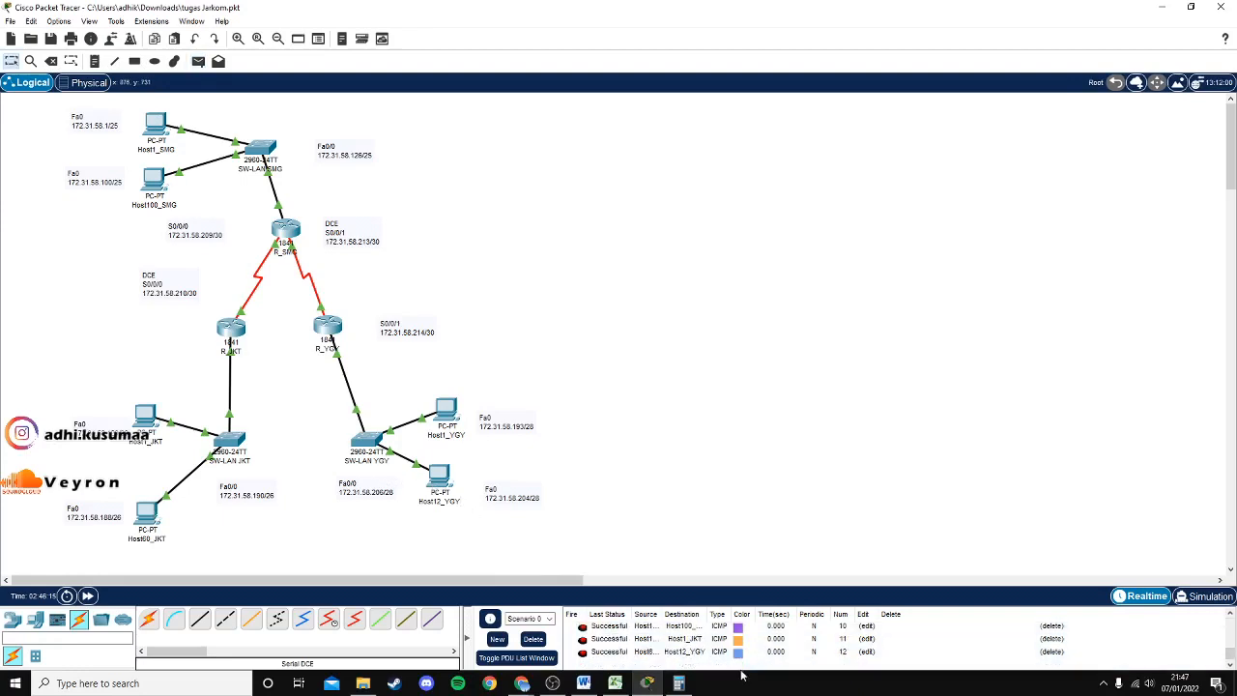
Send simple PDUs from Host1_SMG to Host1_YGY and from Host12_YGY to Host100_SMG.
click(198, 61)
click(155, 180)
click(155, 124)
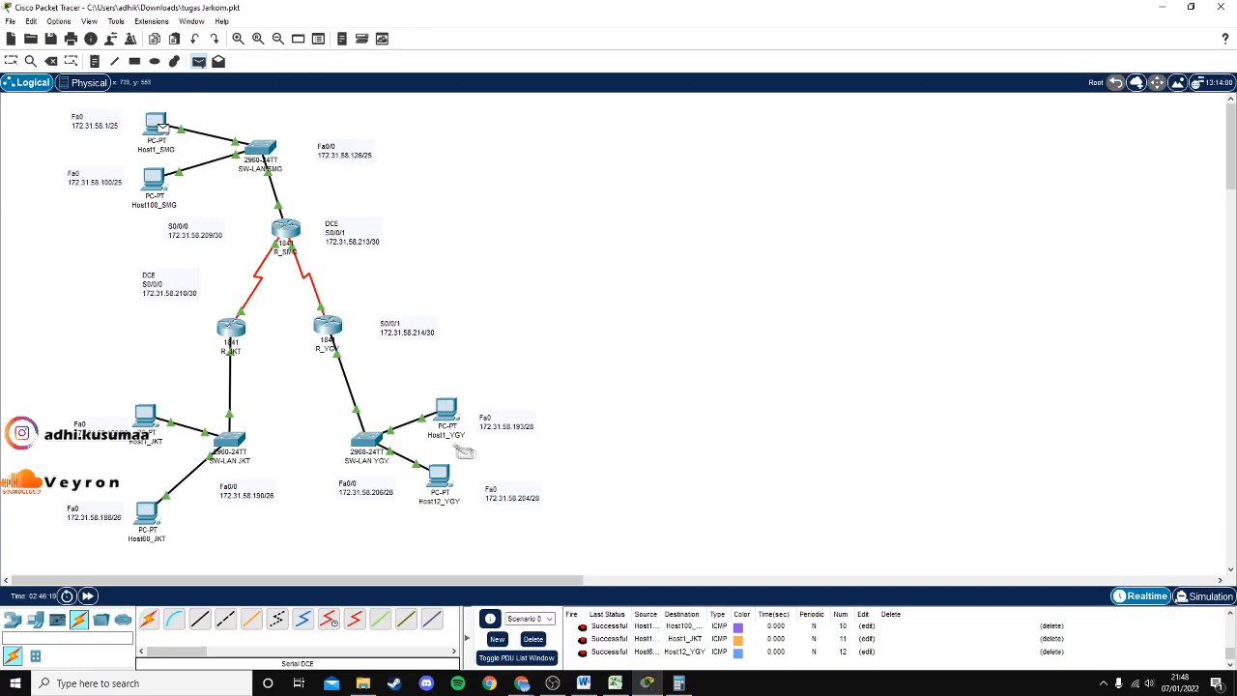
click(454, 422)
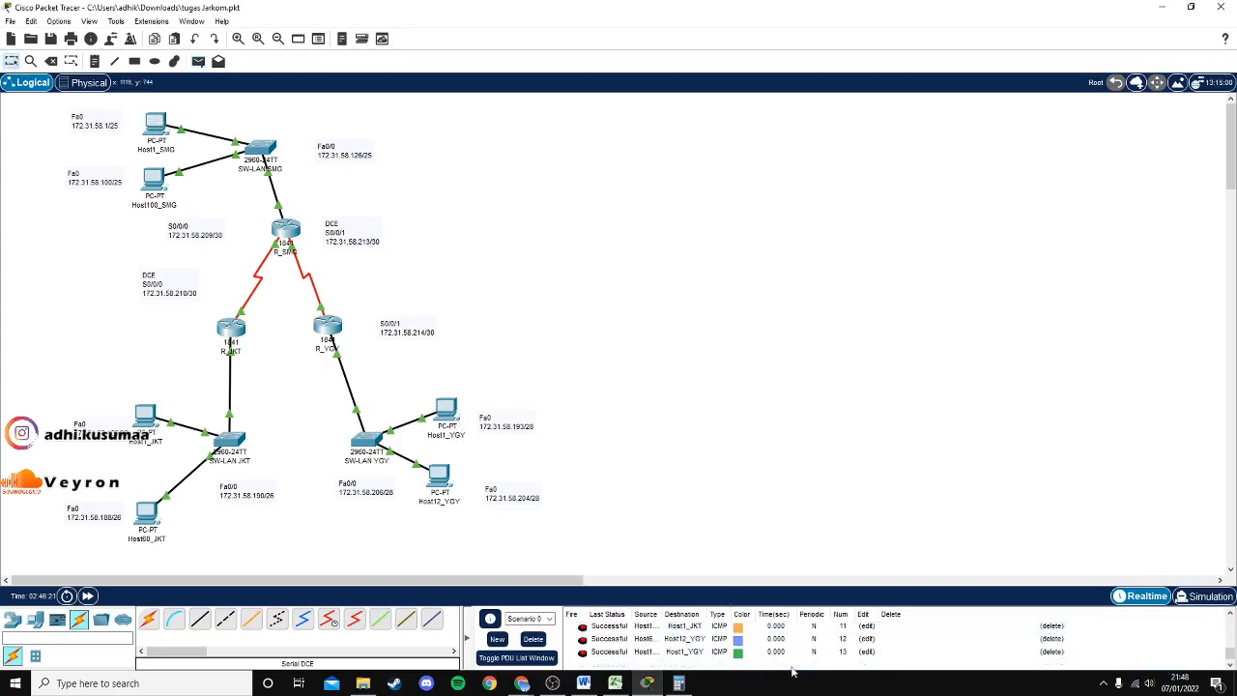
click(199, 61)
click(446, 479)
click(154, 185)
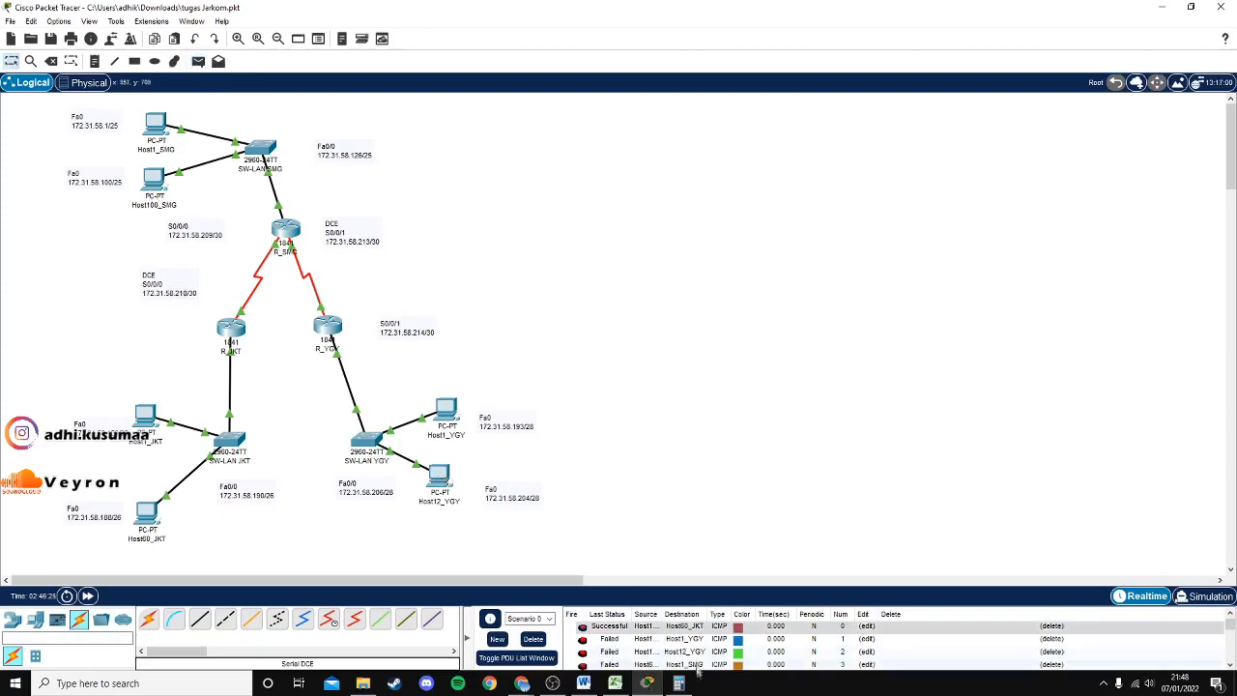
scroll(702, 657, up, 2)
scroll(702, 657, down, 3)
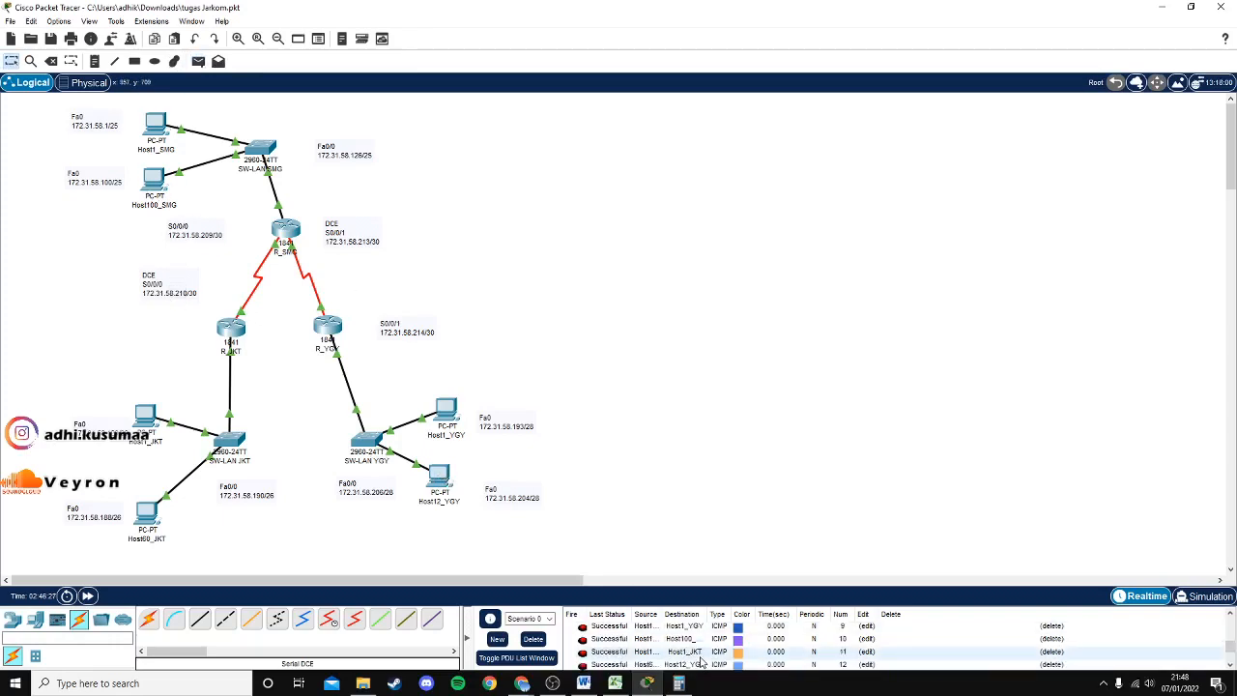
Send simple PDUs from Host1_SMG to Host1_JKT and from Host60_JKT to Host1_YGY.
click(199, 61)
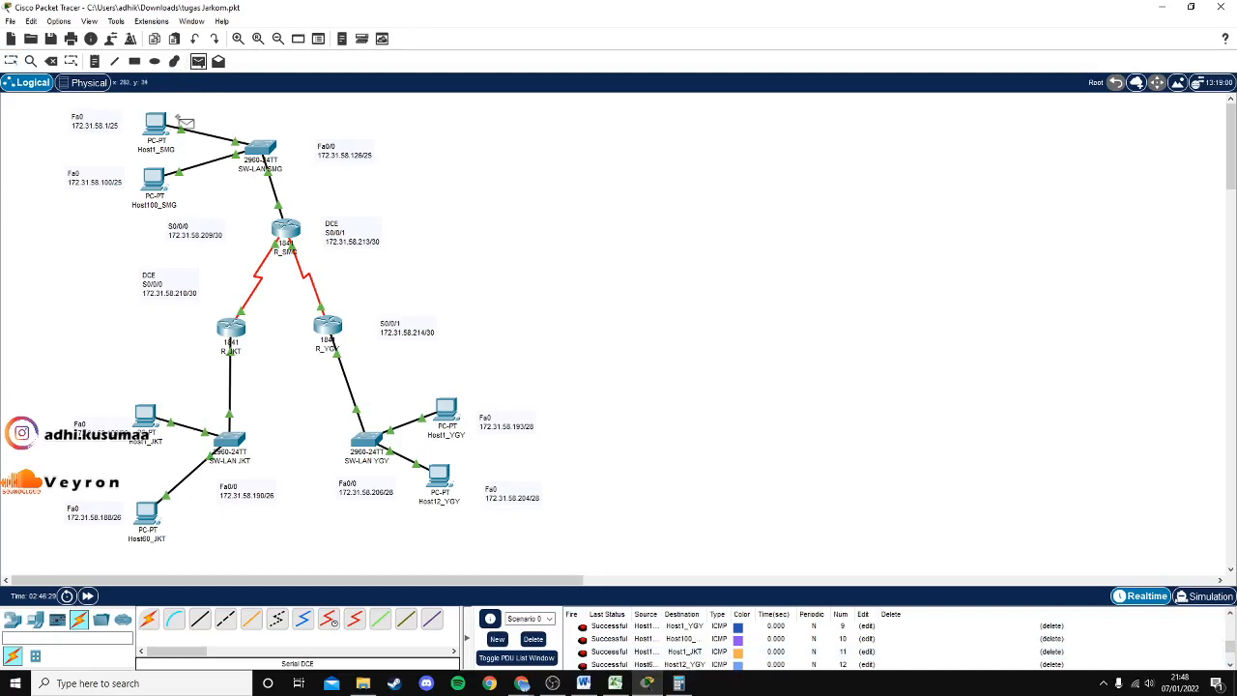
click(158, 123)
click(145, 416)
click(198, 61)
click(149, 516)
click(445, 410)
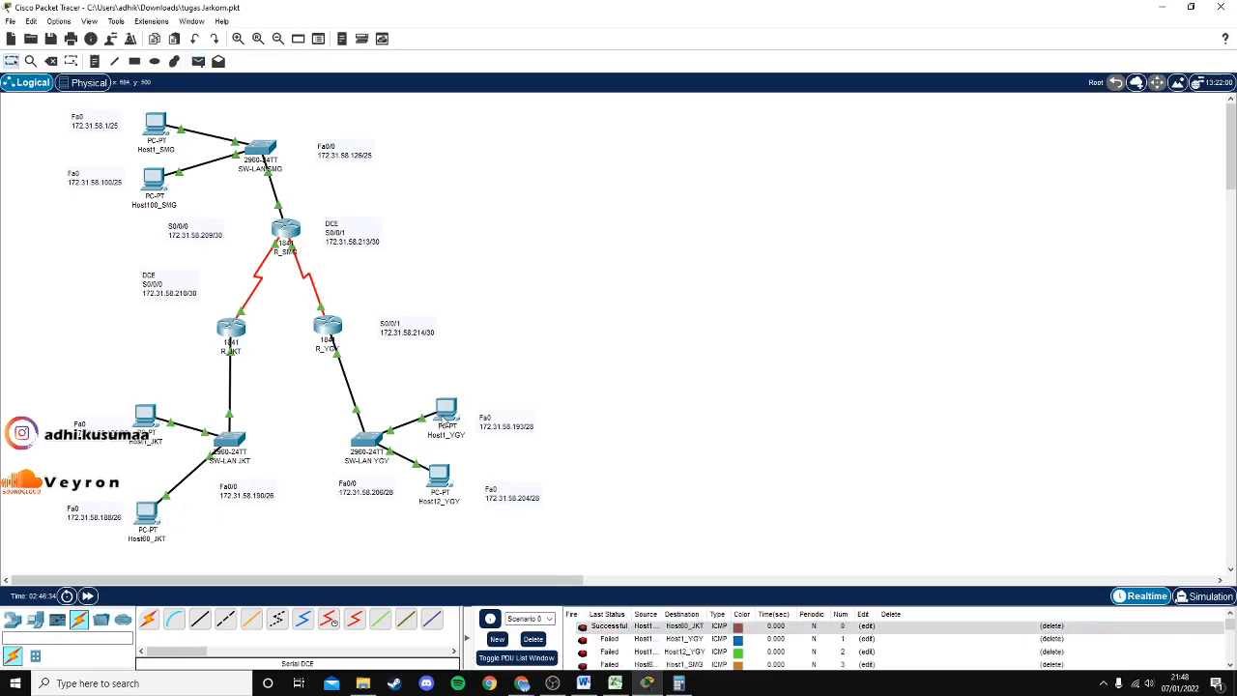
click(198, 61)
scroll(624, 633, down, 5)
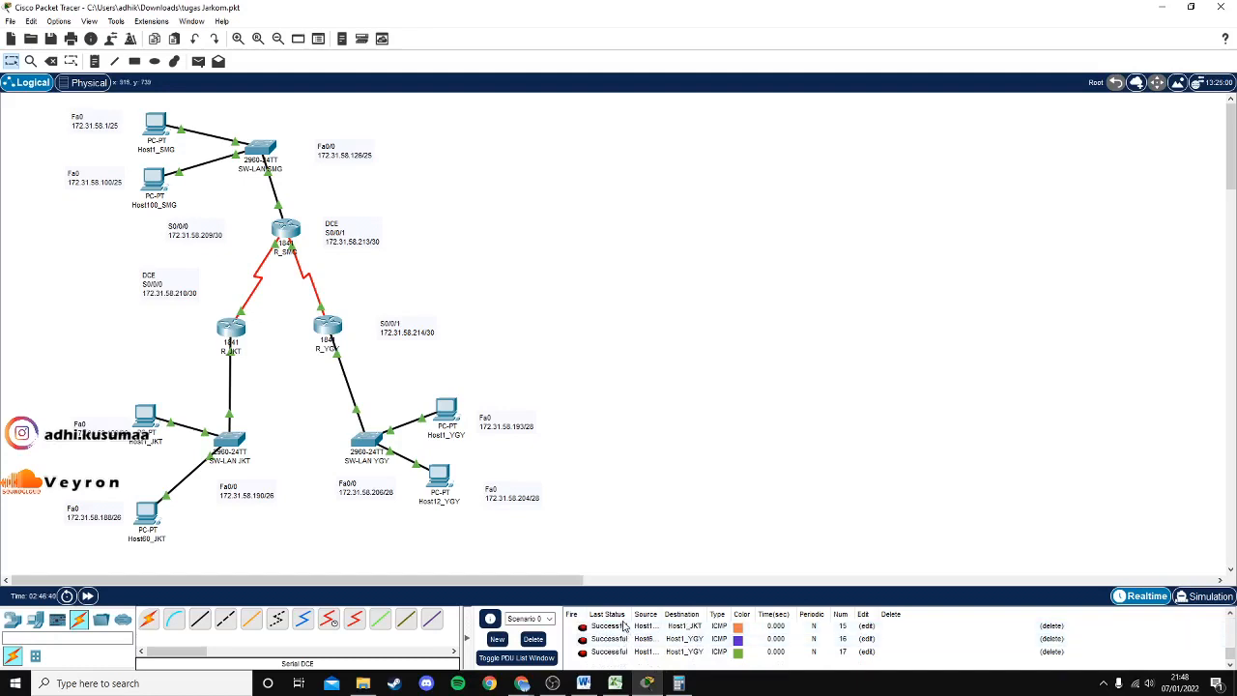
scroll(677, 639, up, 5)
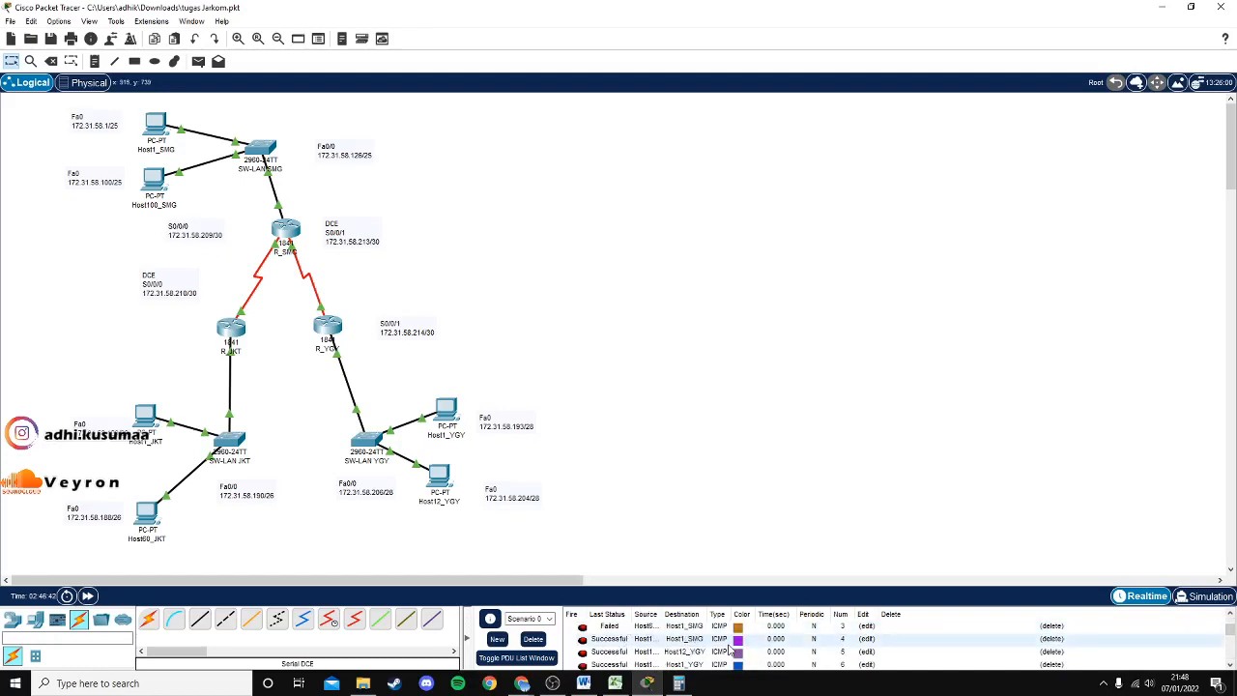
scroll(729, 649, down, 5)
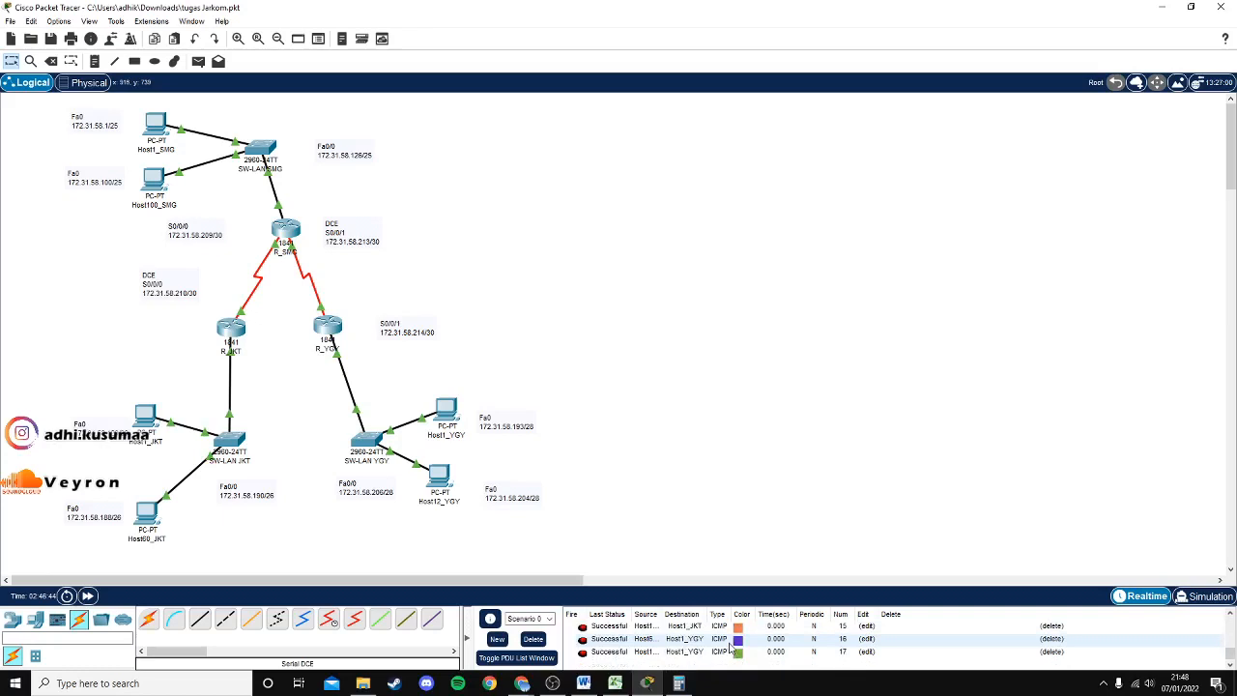
Send a simple PDU from Host1_SMG to Host60_JKT, then bring up the Soal B.pdf sheet.
click(197, 62)
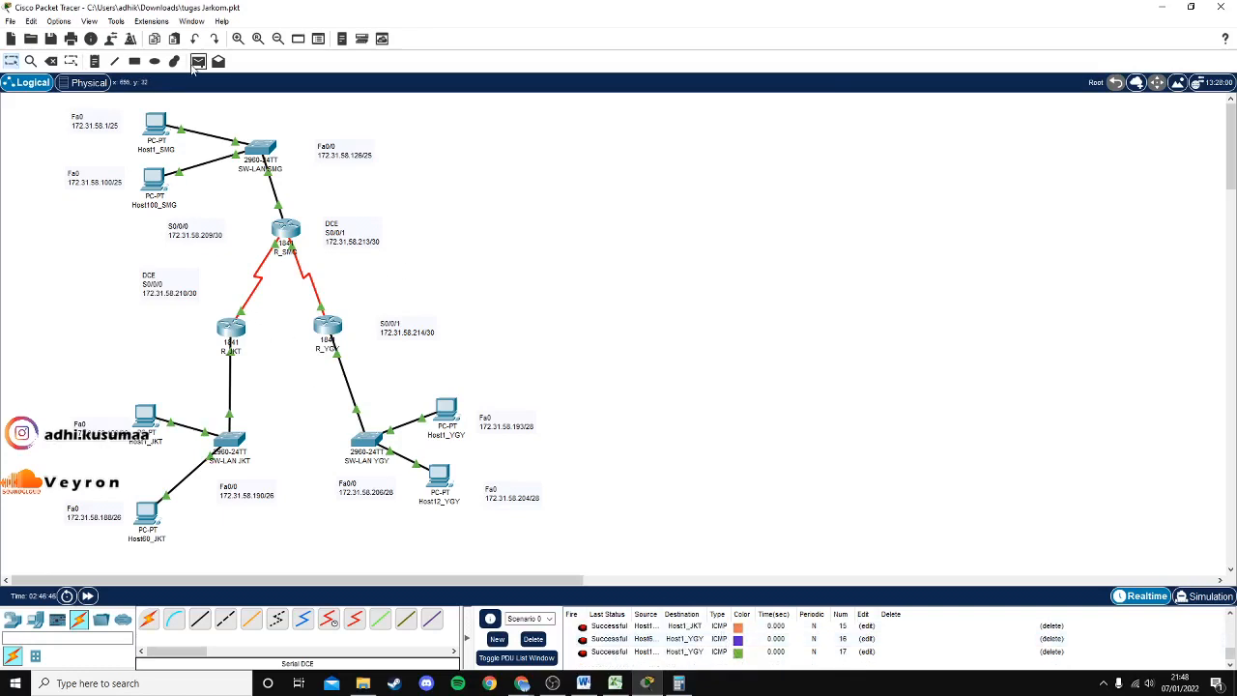
click(159, 126)
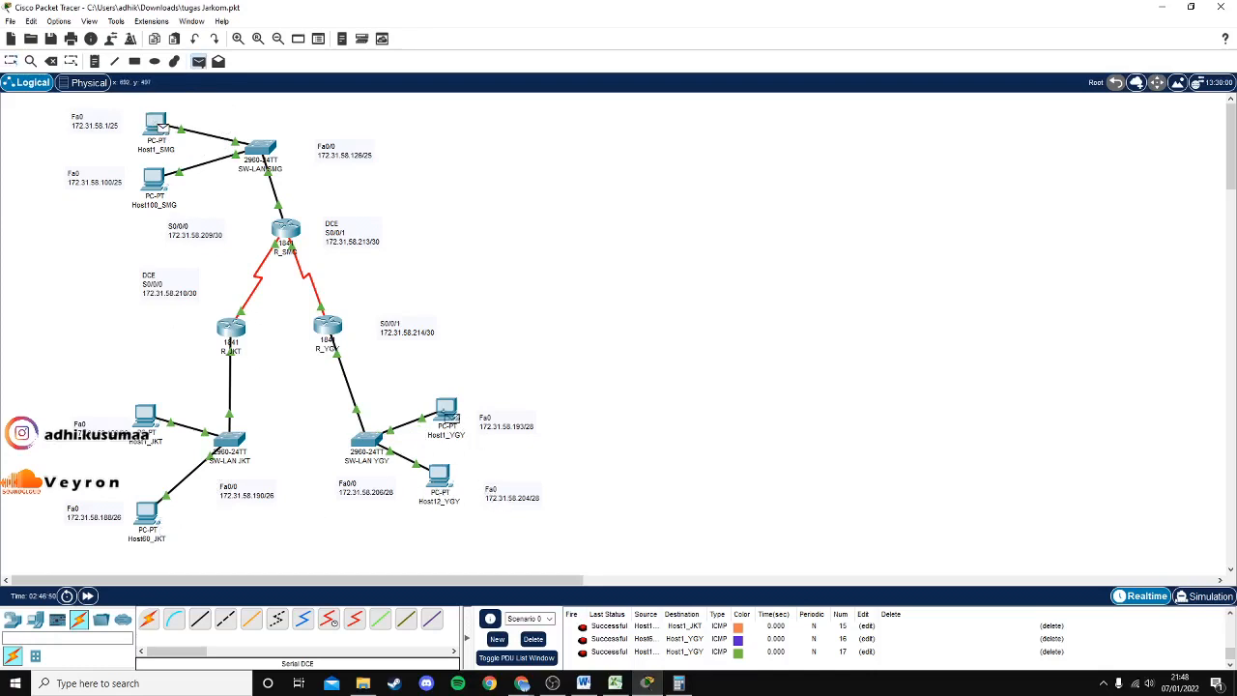
click(154, 520)
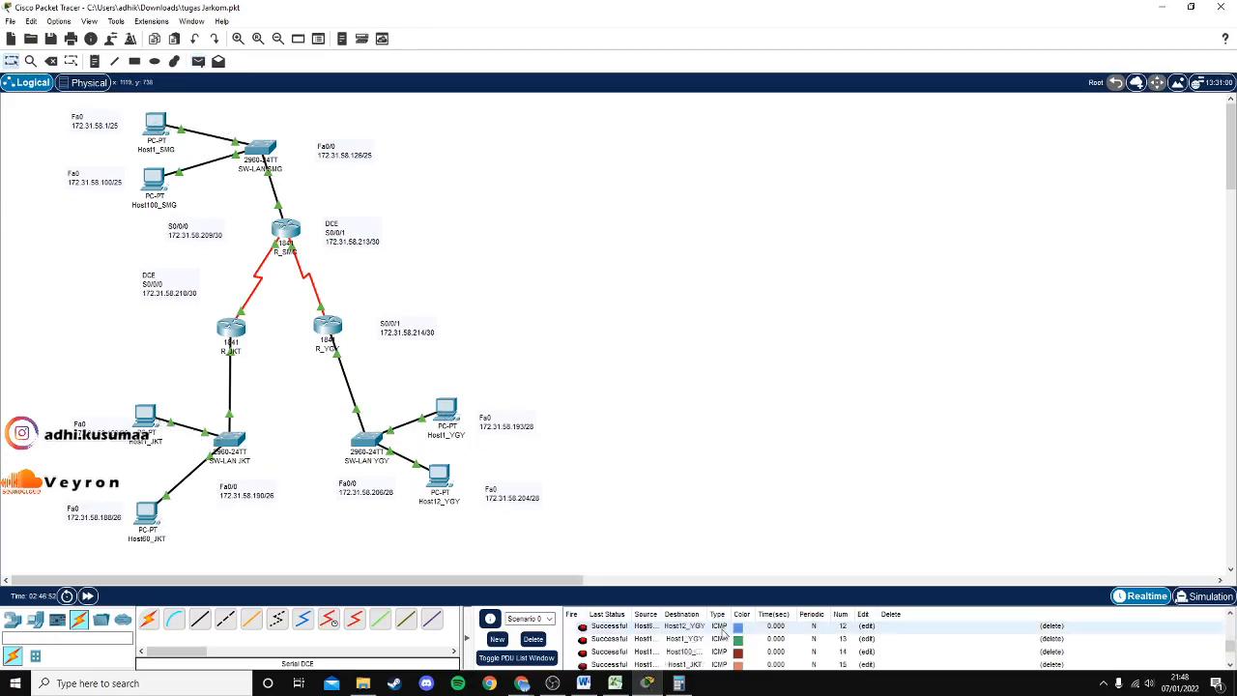
scroll(729, 629, down, 1)
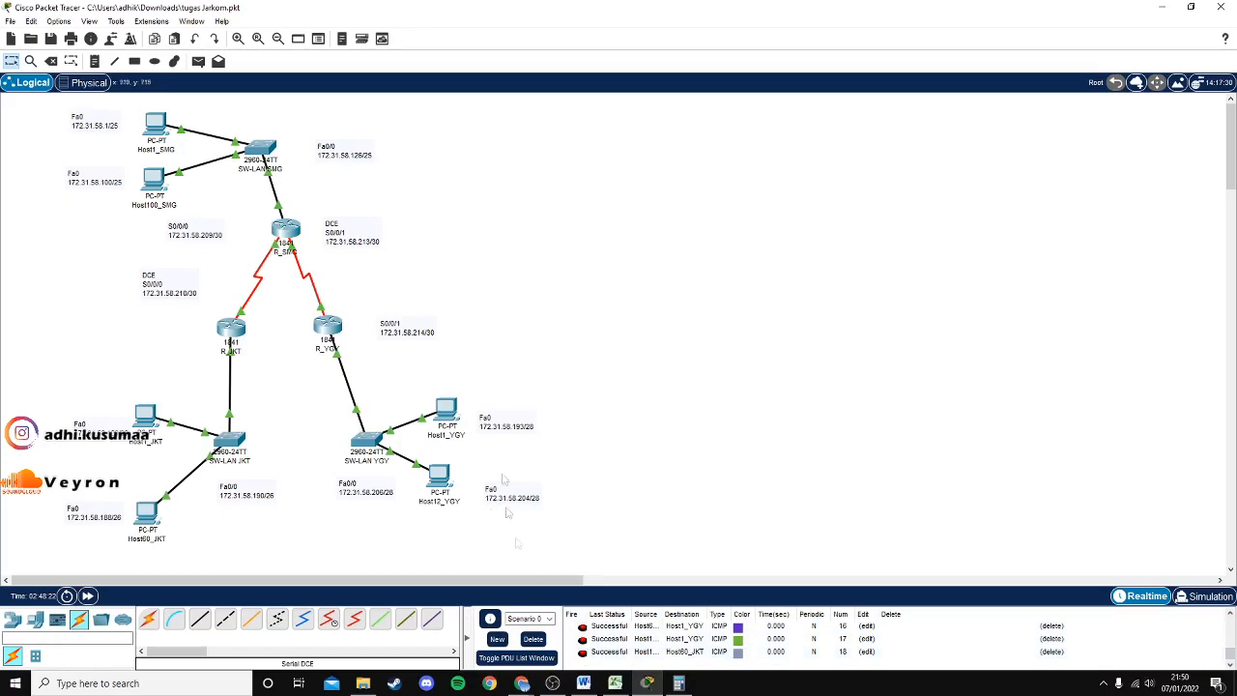
mouse_move(522, 683)
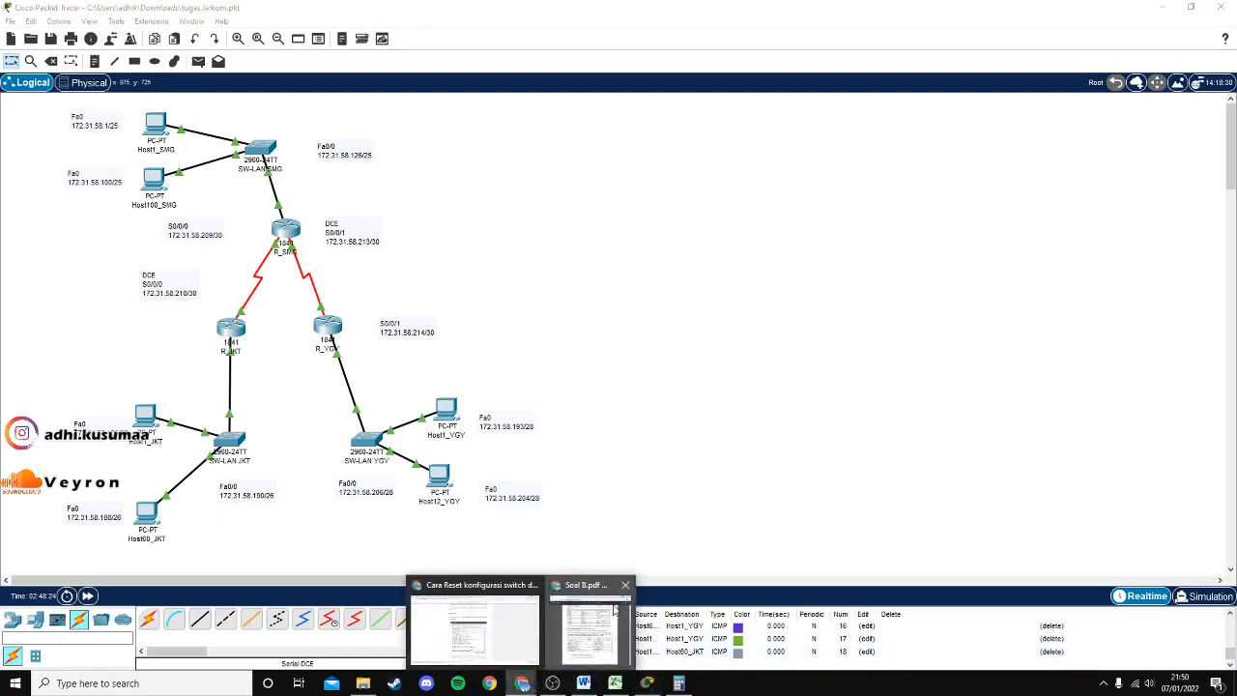
click(604, 619)
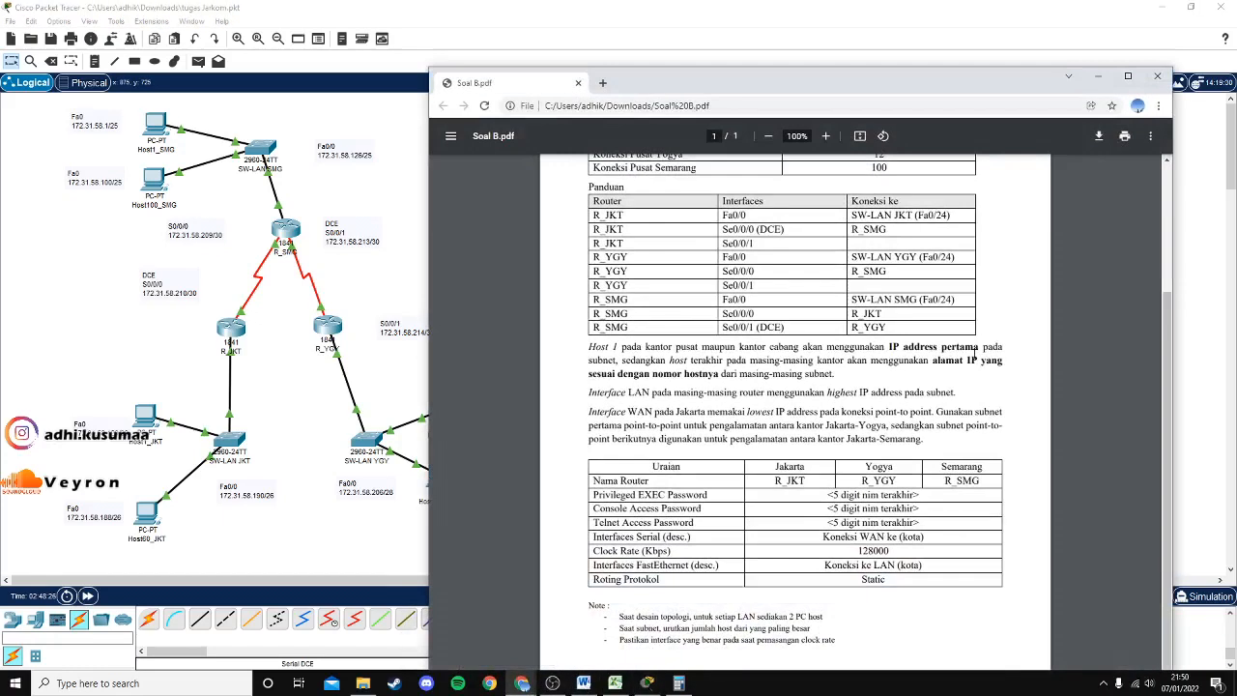